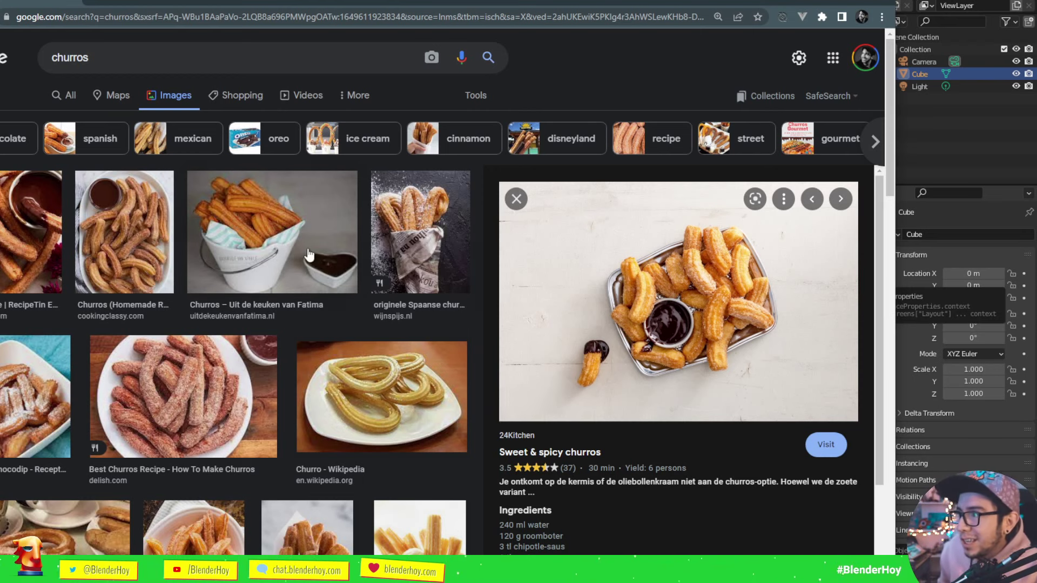
Step: Preview three churro reference photos in Google Images, then return to Blender
click(812, 199)
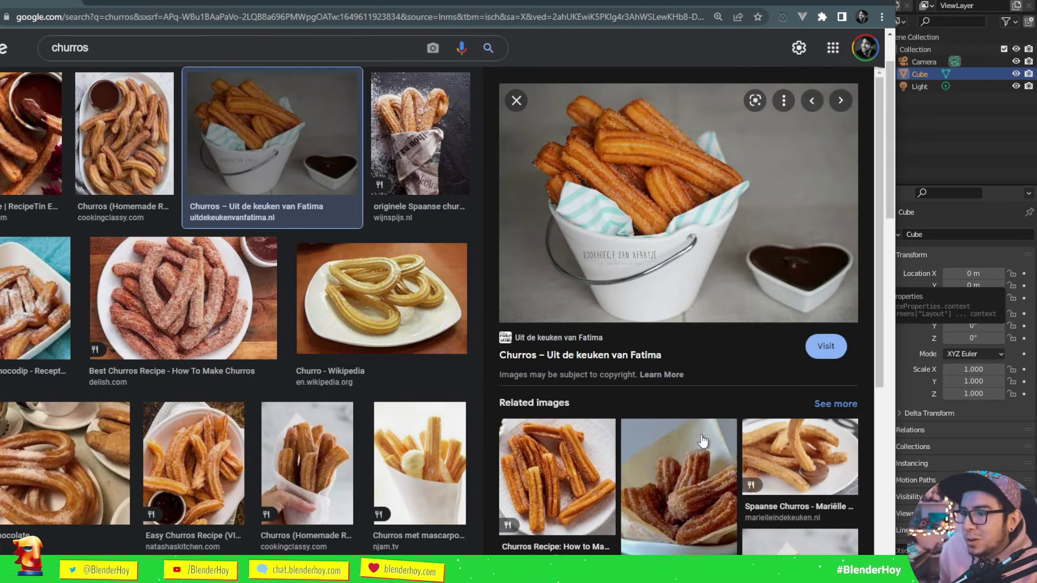
click(227, 317)
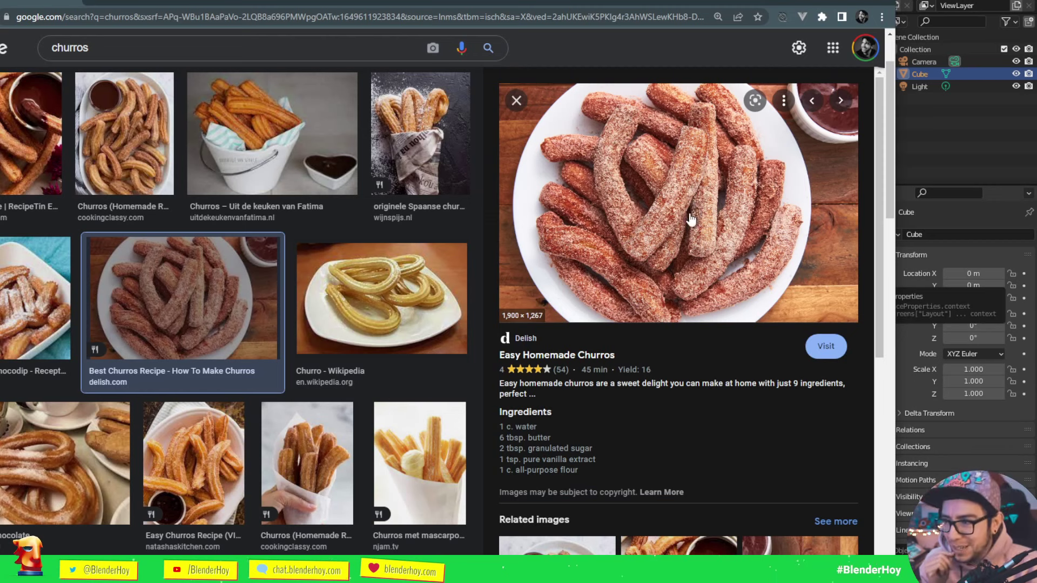
click(410, 540)
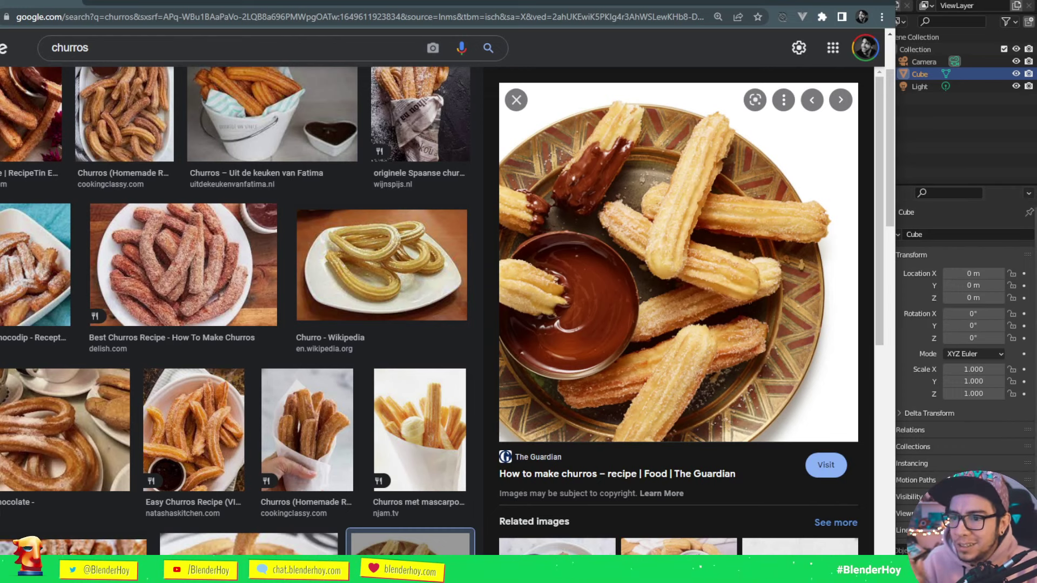
key(alt+Tab)
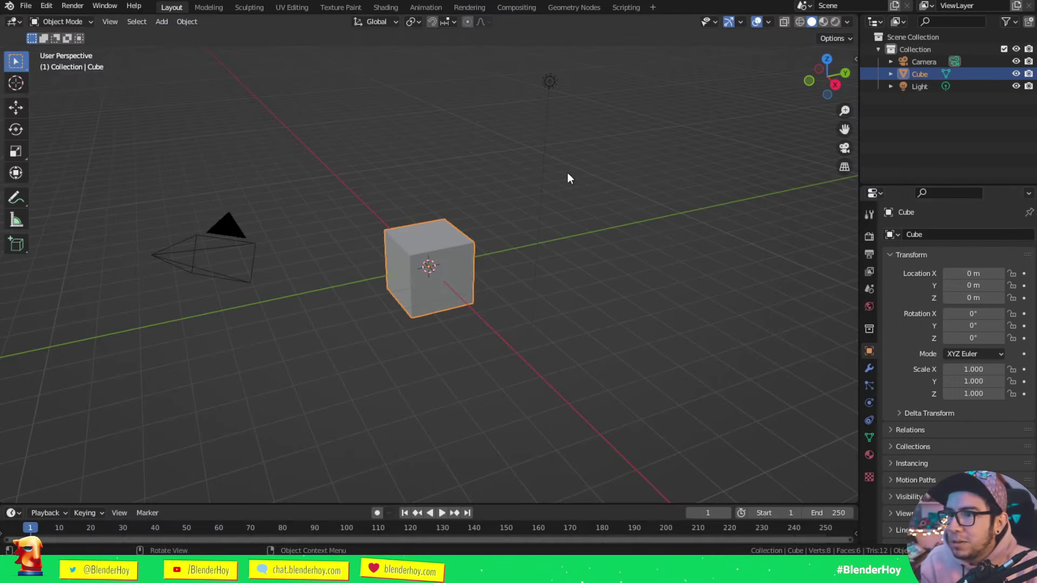
Step: Add a new Geometry Nodes modifier to the cube in the Geometry Nodes workspace
click(588, 7)
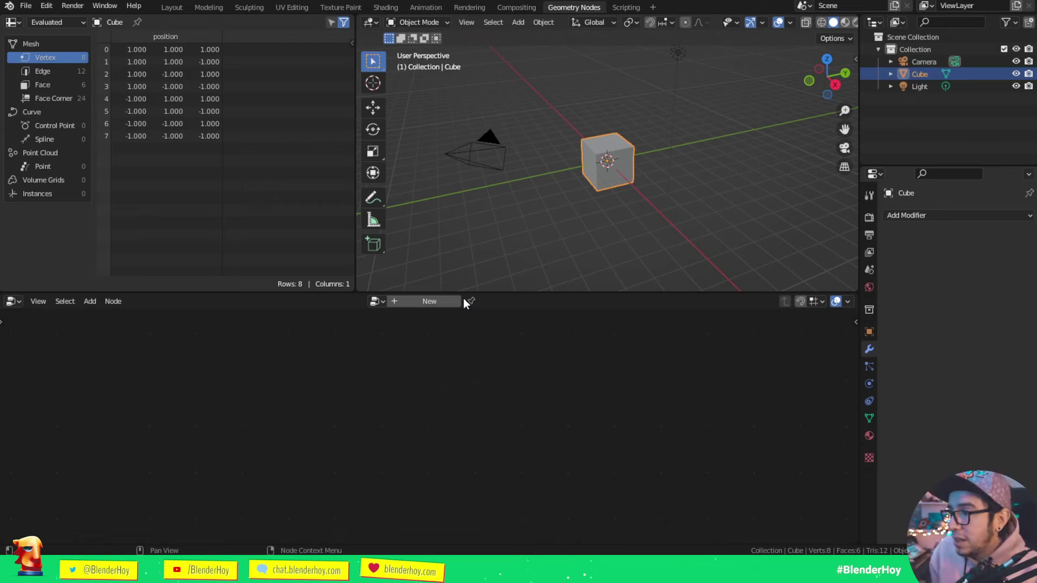
click(431, 301)
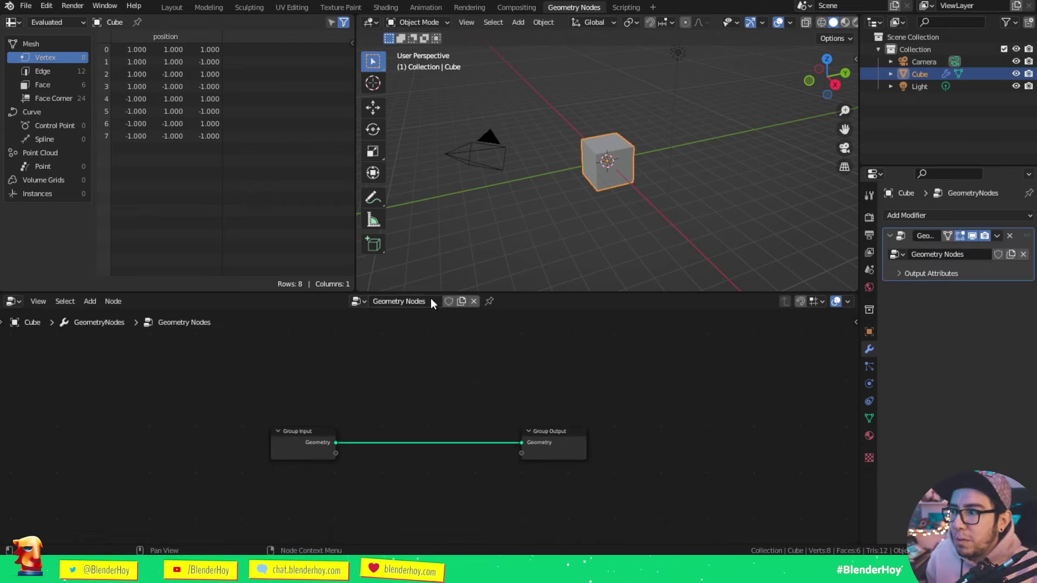
drag(451, 293, 454, 261)
scroll(457, 424, up, 3)
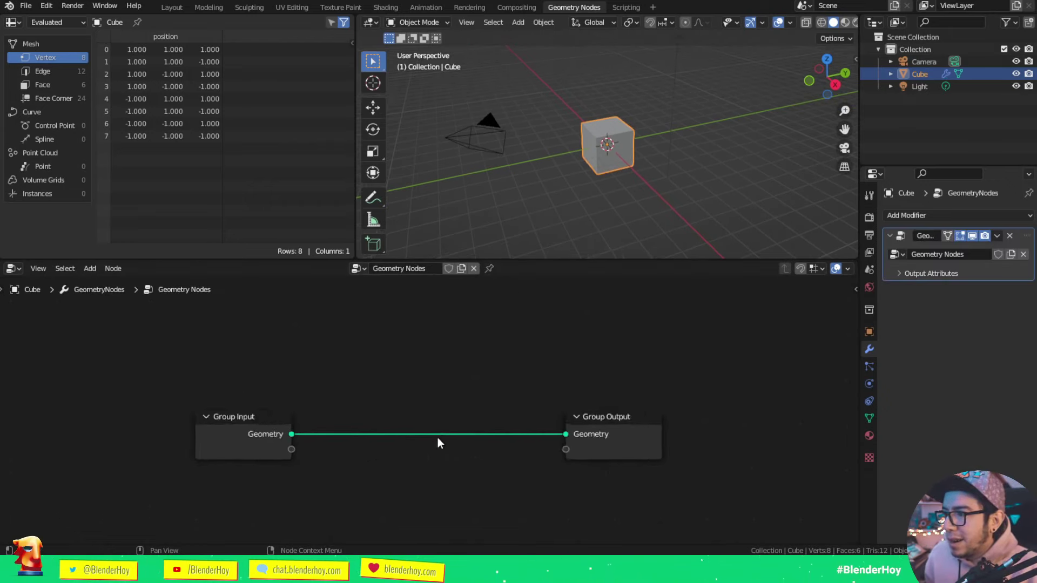
Step: Spread the Group Input and Group Output nodes apart and cut the link between them
middle_drag(437, 437, 512, 398)
drag(301, 385, 201, 397)
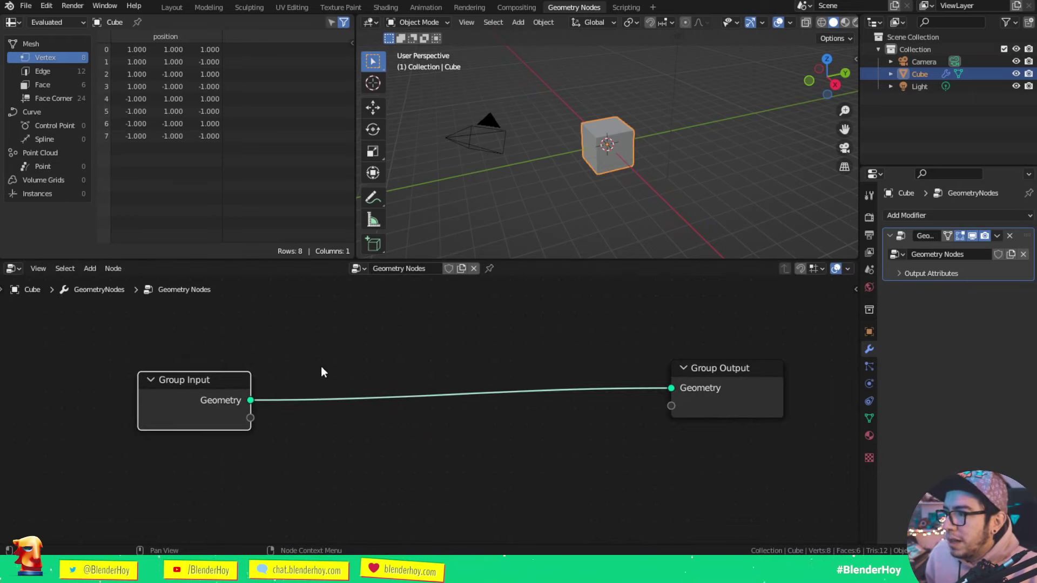
ctrl+right_drag(302, 394, 288, 440)
shift+scroll(432, 438, up, 2)
key(shift+a)
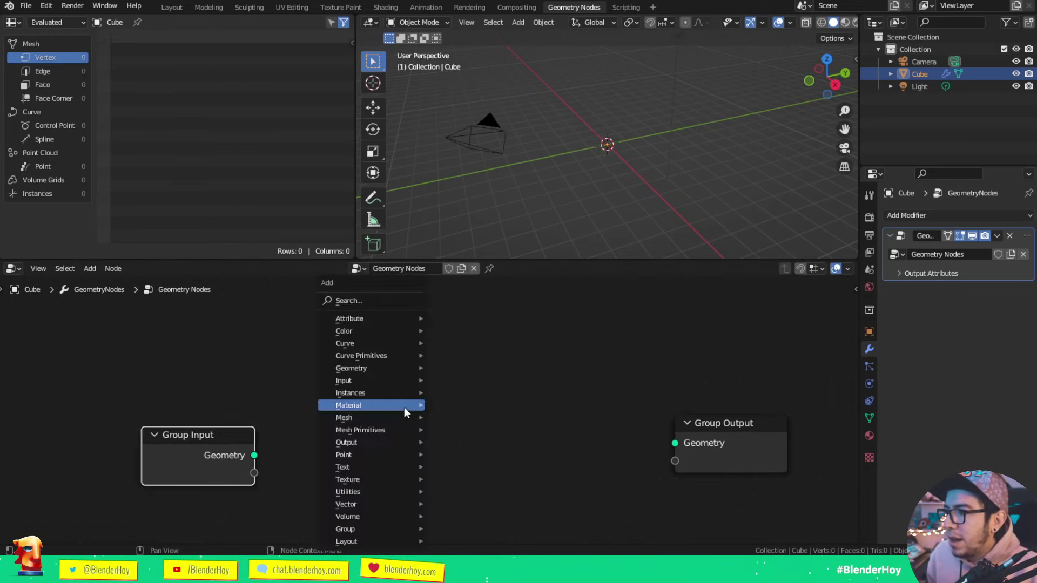
mouse_move(361, 356)
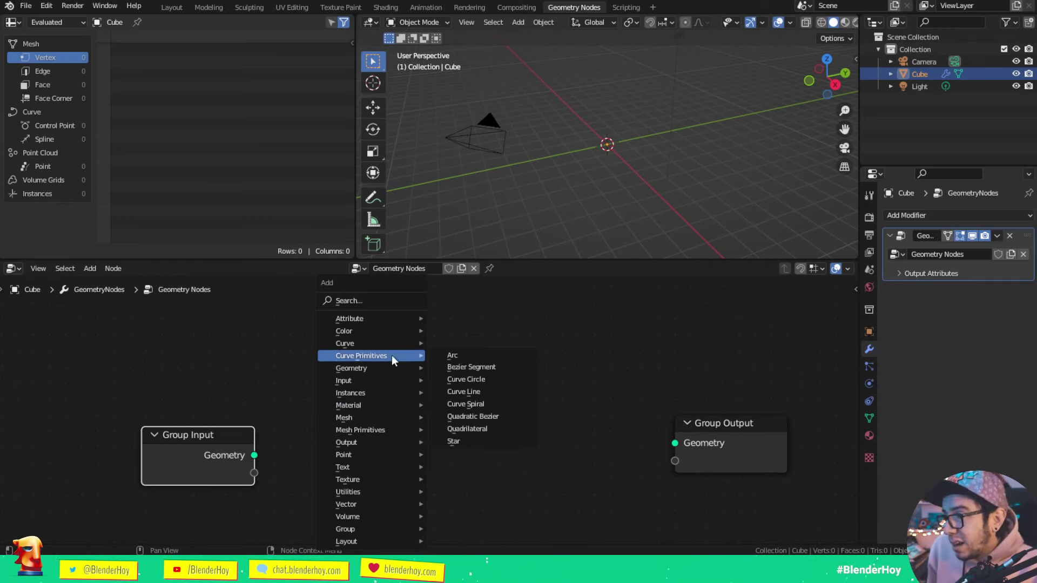
Step: Add a Curve Line node and connect its Curve output to Group Output
click(478, 391)
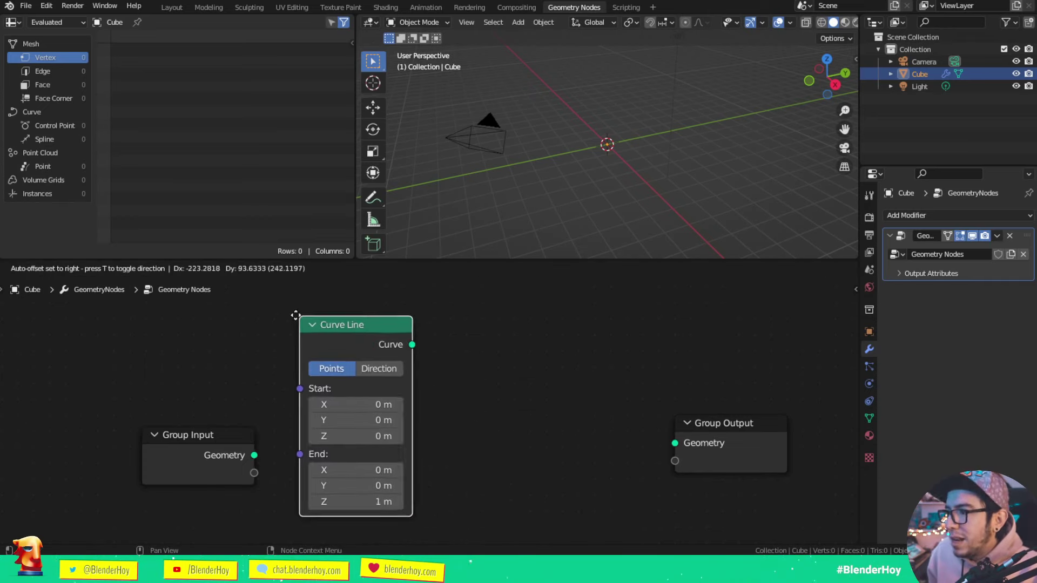
click(294, 313)
drag(401, 339, 675, 443)
scroll(608, 160, up, 3)
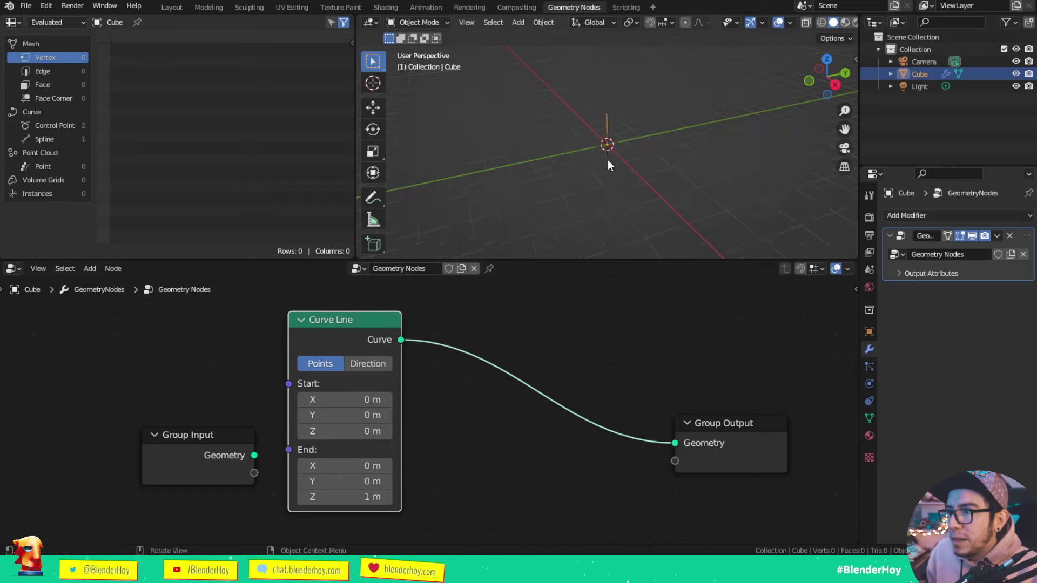
mouse_move(607, 161)
middle_down()
mouse_move(637, 147)
mouse_move(628, 129)
mouse_move(659, 173)
middle_up()
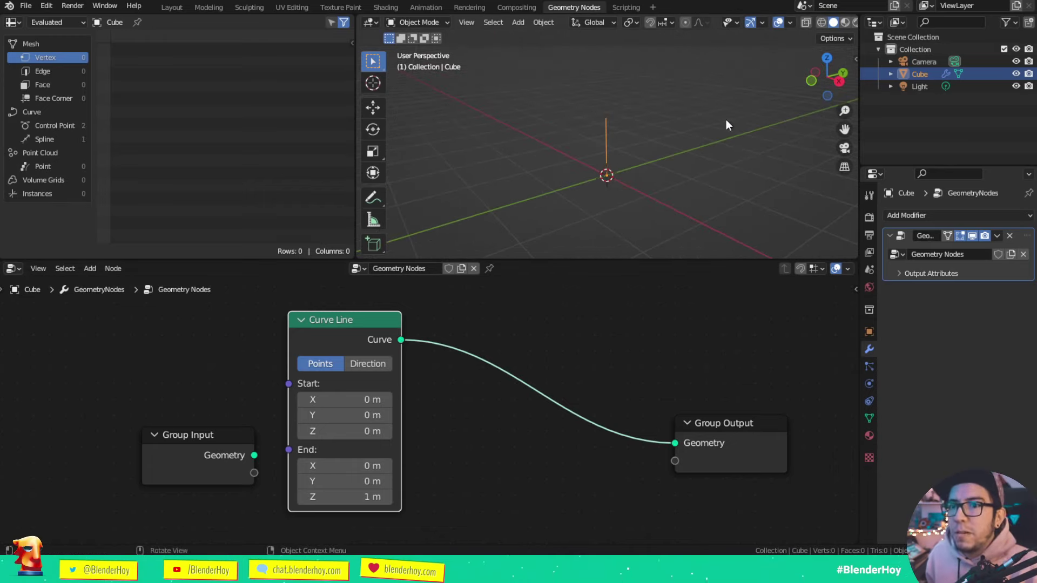
Step: Hide the viewport gizmos and toolbar, and rearrange the Curve Line and Group Output nodes
click(751, 23)
key(t)
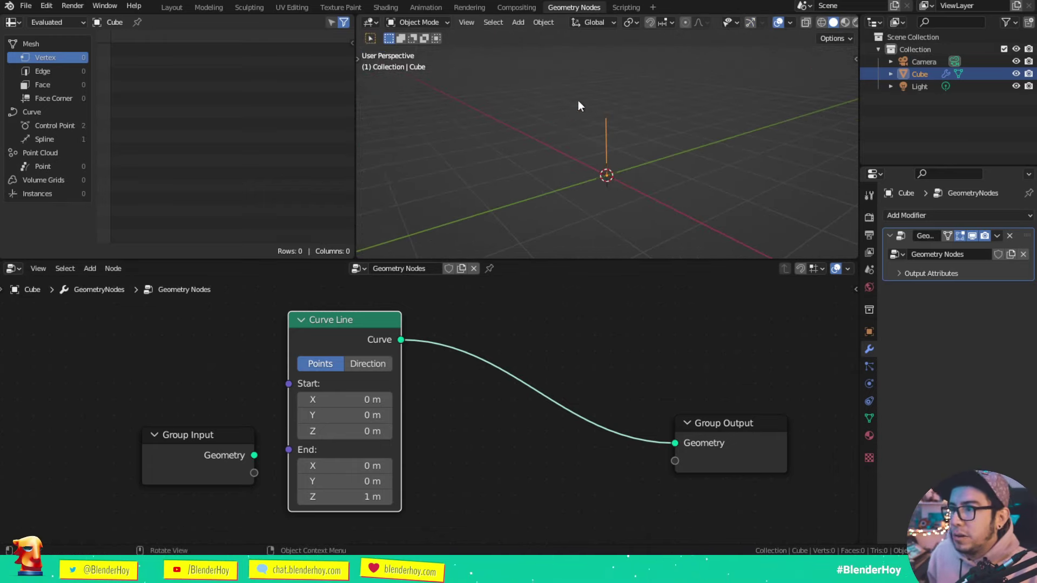
scroll(411, 400, down, 1)
drag(641, 457, 719, 455)
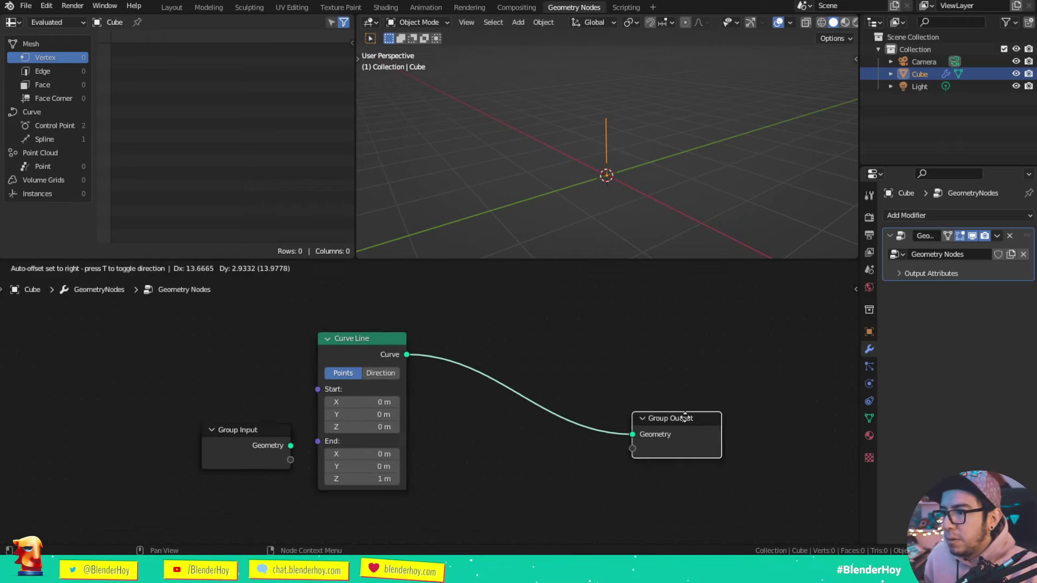
middle_drag(395, 355, 388, 391)
drag(387, 391, 248, 378)
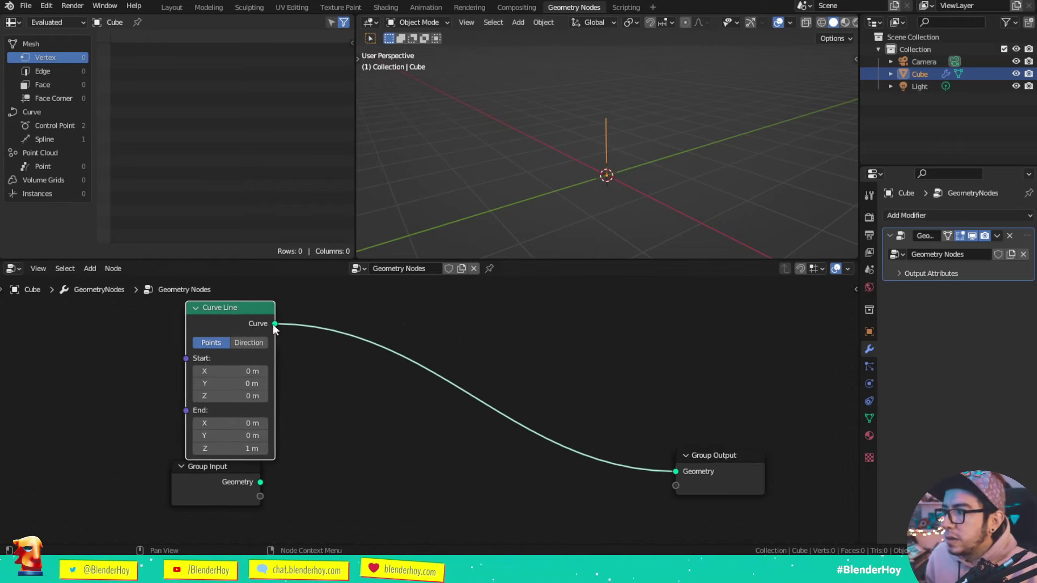
drag(275, 324, 362, 321)
Step: Insert a Resample Curve node (Count 10) between Curve Line and Group Output
text(resa)
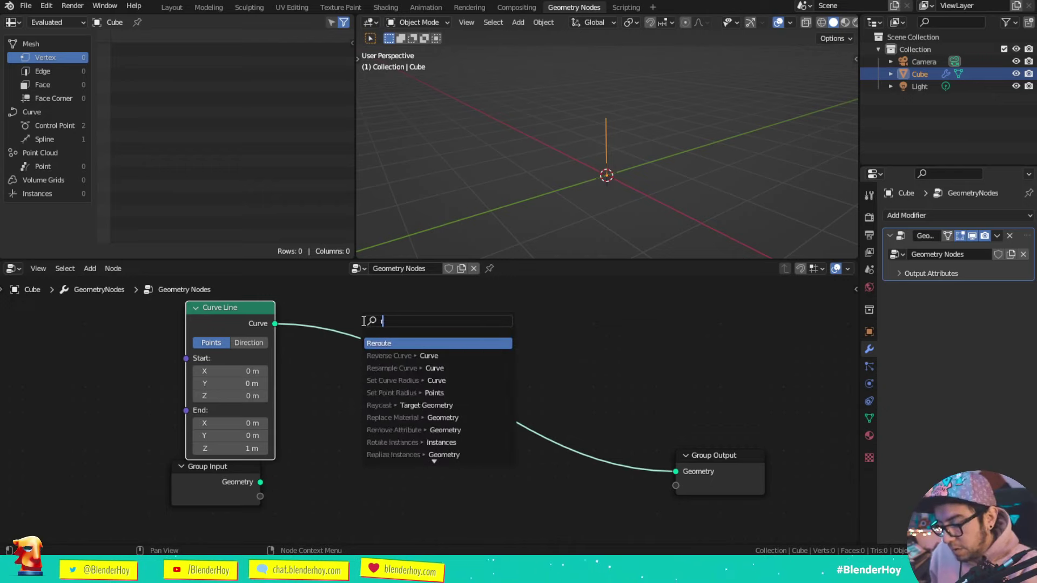
key(Return)
click(362, 320)
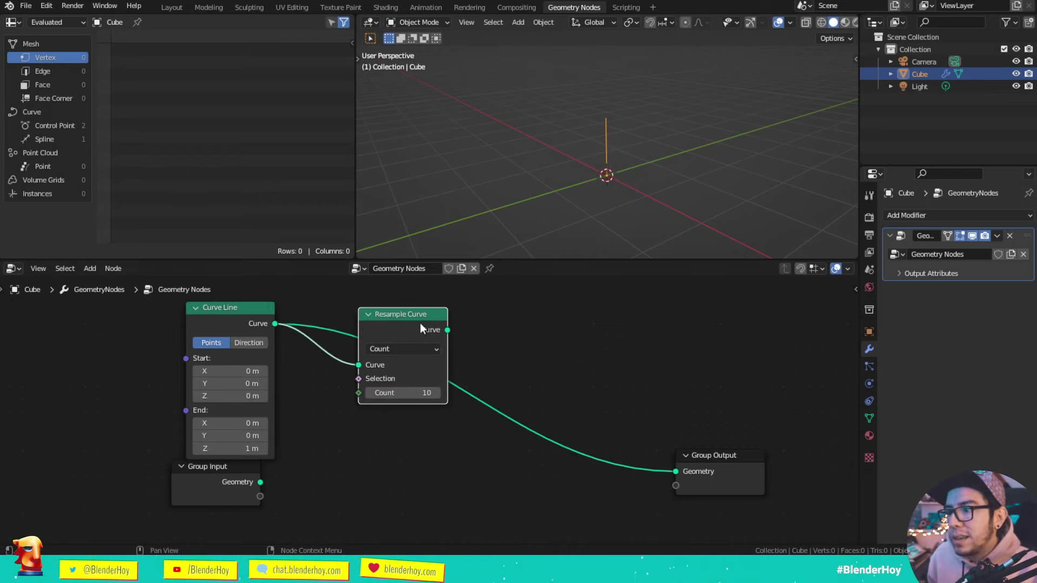
drag(447, 330, 681, 472)
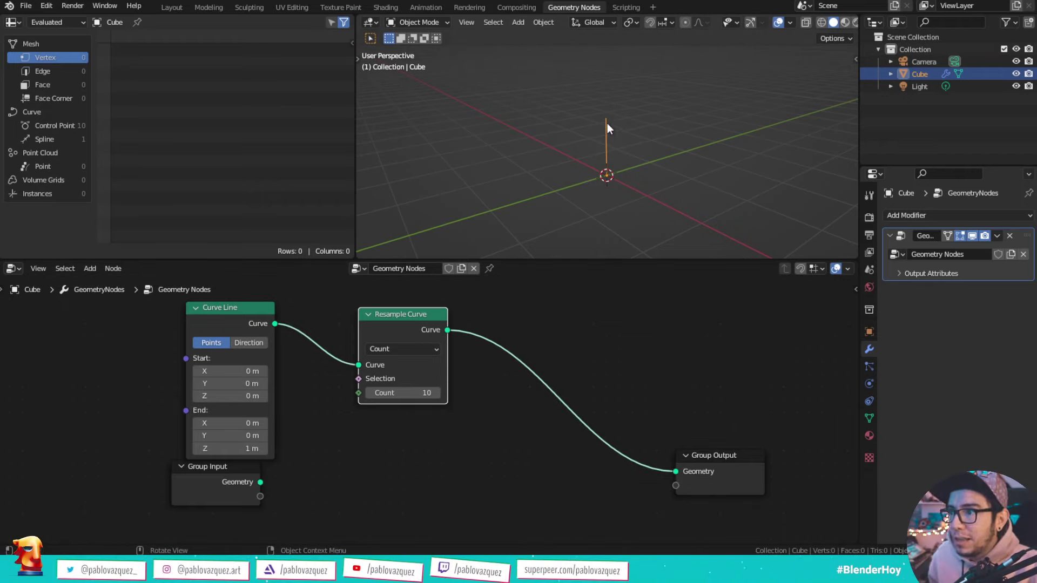
middle_drag(607, 124, 619, 145)
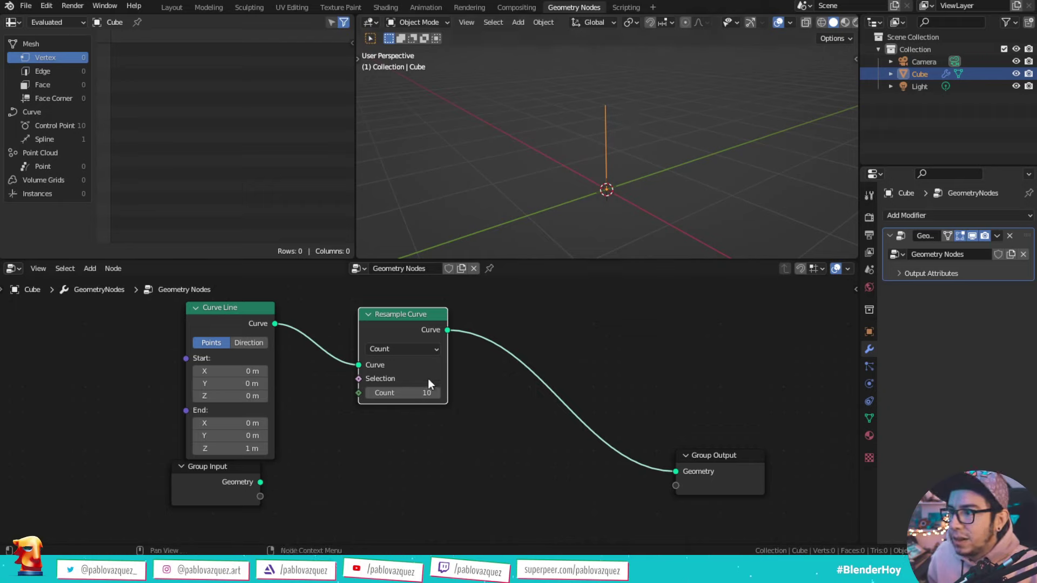
Step: Add a Curve to Mesh node after Resample Curve, feeding the line into its Curve input
drag(447, 330, 555, 379)
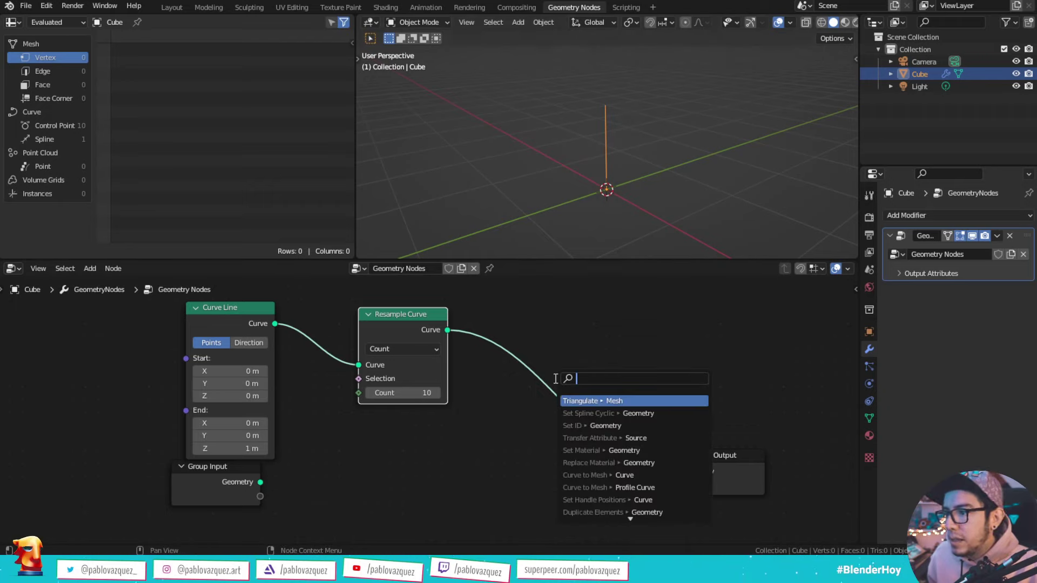
text(profile)
key(Return)
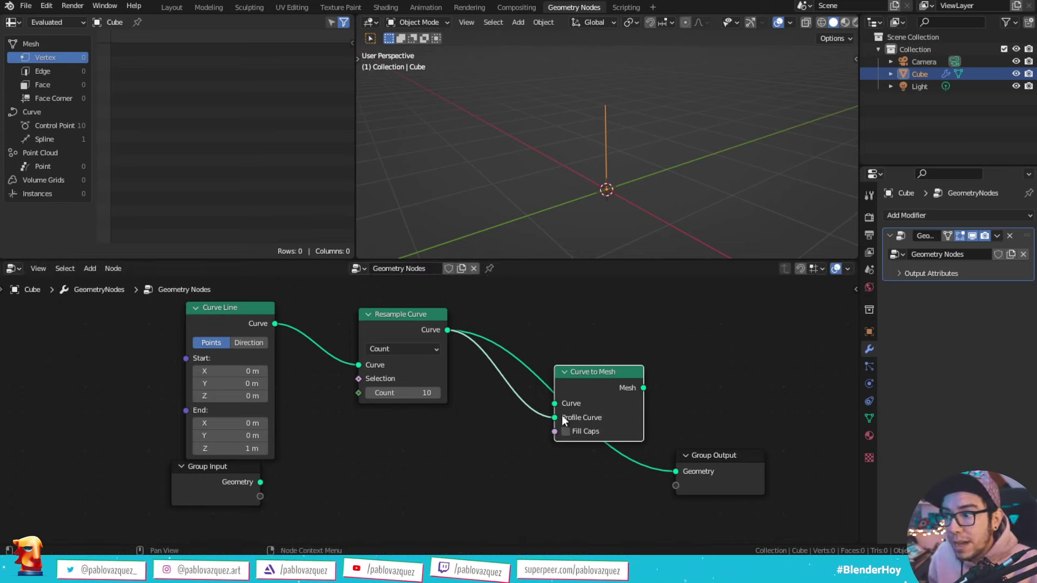
drag(561, 416, 558, 404)
drag(705, 454, 782, 397)
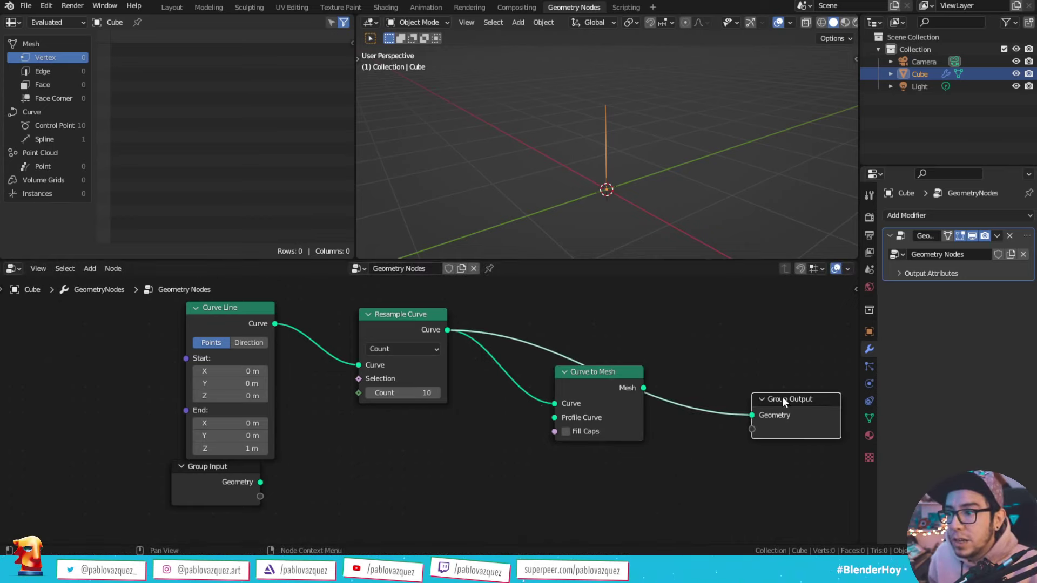
mouse_move(555, 417)
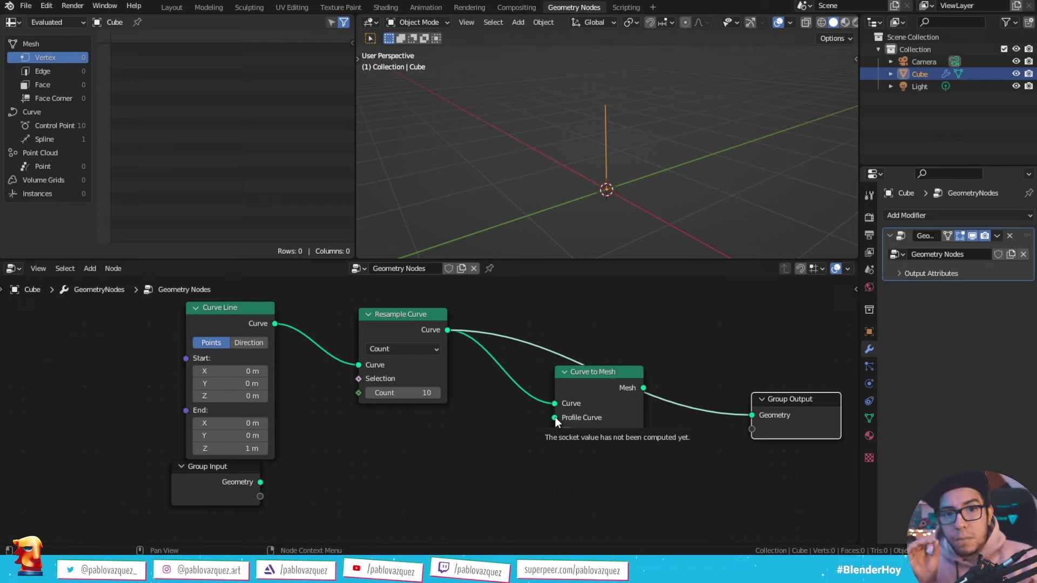
mouse_move(555, 417)
mouse_down()
mouse_move(474, 486)
mouse_move(452, 488)
mouse_up()
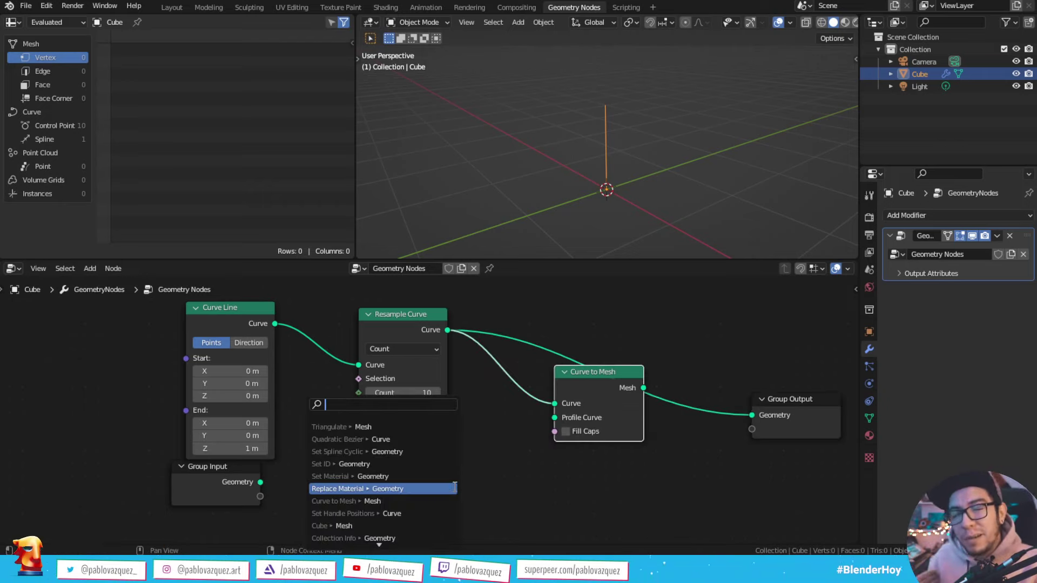
Step: Add a Star node as the Curve to Mesh profile
text(sta)
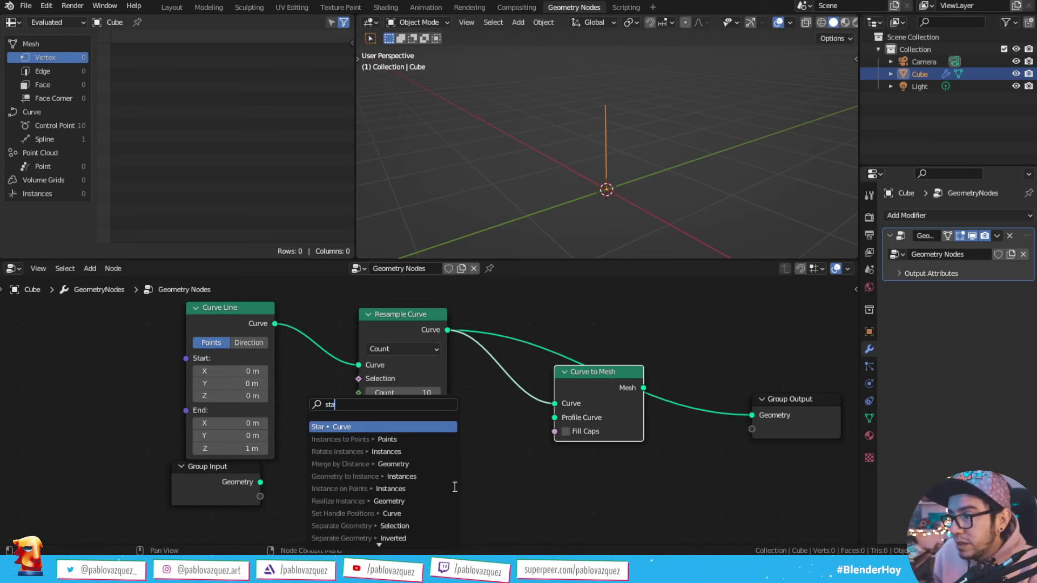
text(r)
key(Return)
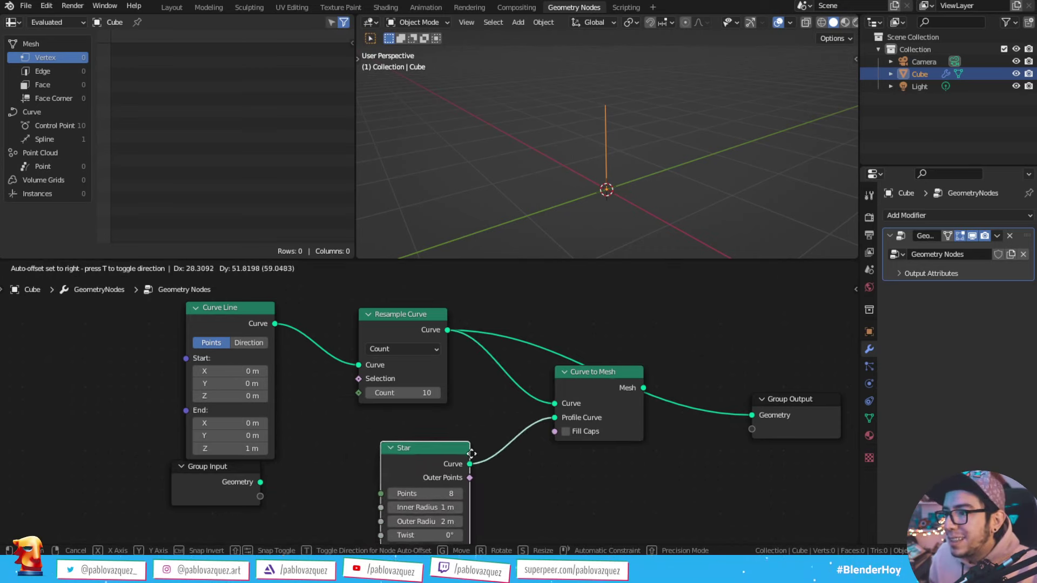
click(459, 445)
scroll(588, 154, down, 4)
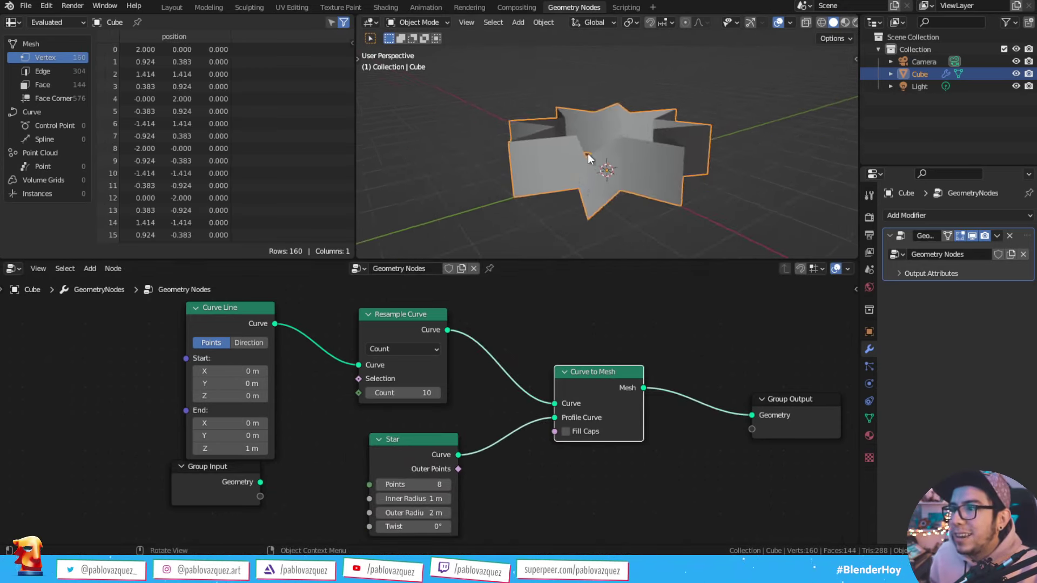
mouse_move(588, 153)
middle_down()
mouse_move(638, 184)
mouse_move(630, 170)
mouse_move(592, 239)
middle_up()
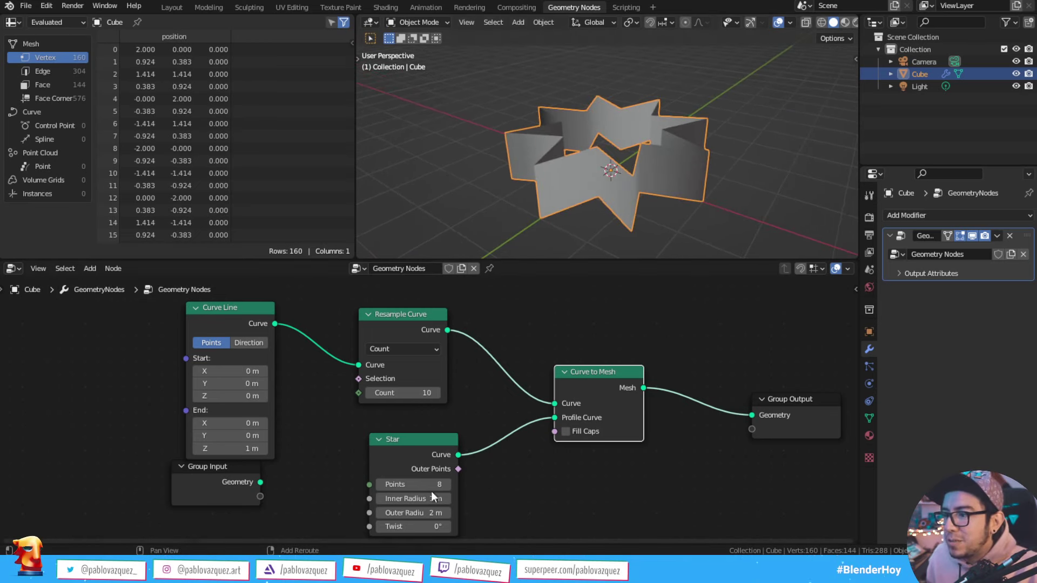
Step: Reduce the Star's Inner Radius and Outer Radius to slim the profile
mouse_move(413, 499)
mouse_down()
mouse_move(378, 498)
mouse_move(400, 512)
mouse_up()
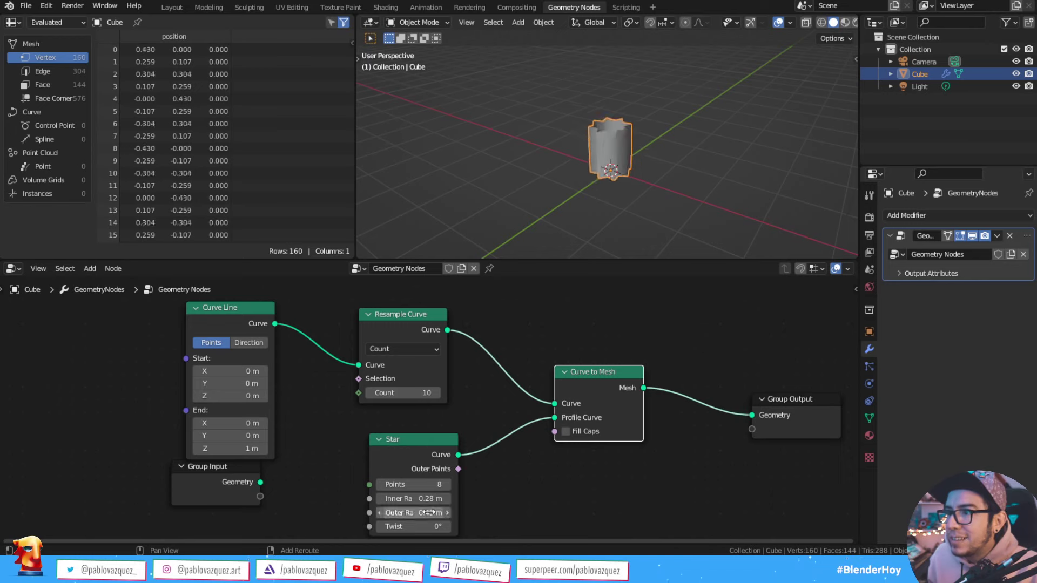
scroll(574, 255, up, 2)
scroll(630, 172, up, 3)
mouse_move(630, 173)
middle_down()
mouse_move(685, 207)
mouse_move(652, 178)
mouse_move(662, 154)
mouse_move(655, 169)
middle_up()
scroll(659, 204, down, 2)
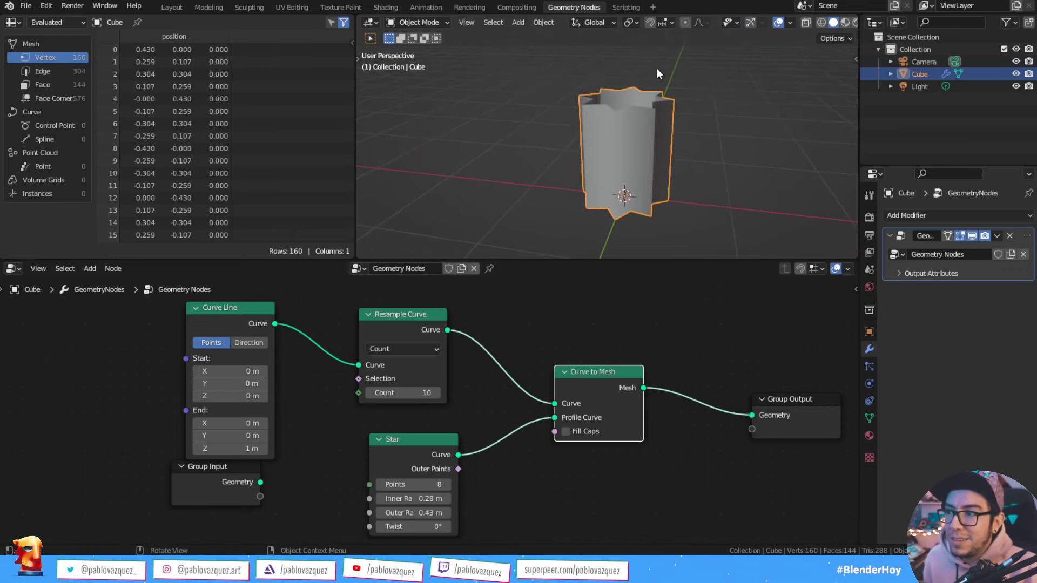
middle_drag(657, 68, 670, 156)
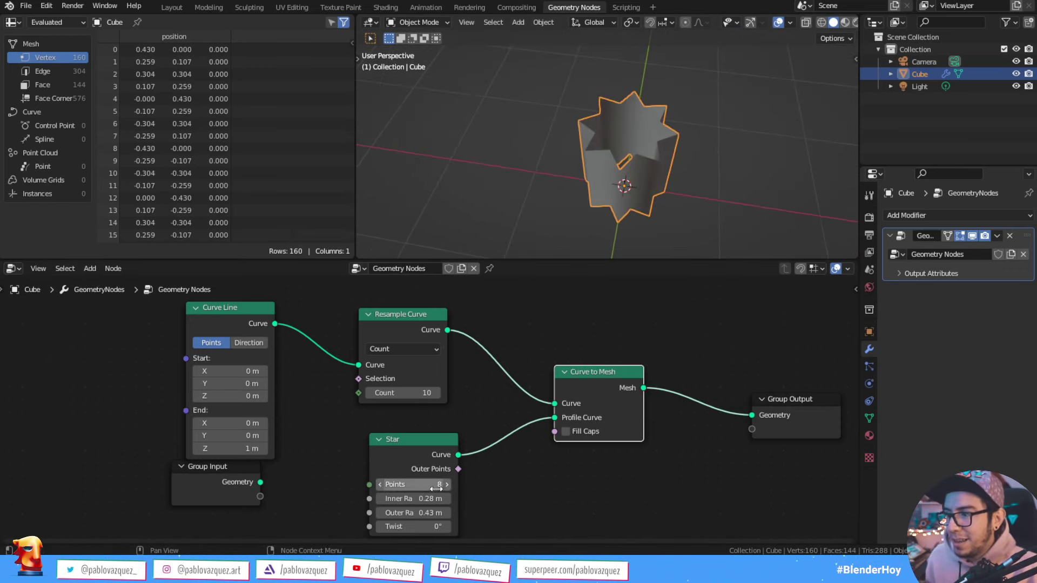
Step: Raise the Star's point count to 12 and compare against a churros reference image
scroll(454, 443, up, 1)
scroll(459, 432, up, 1)
scroll(470, 421, up, 1)
click(478, 412)
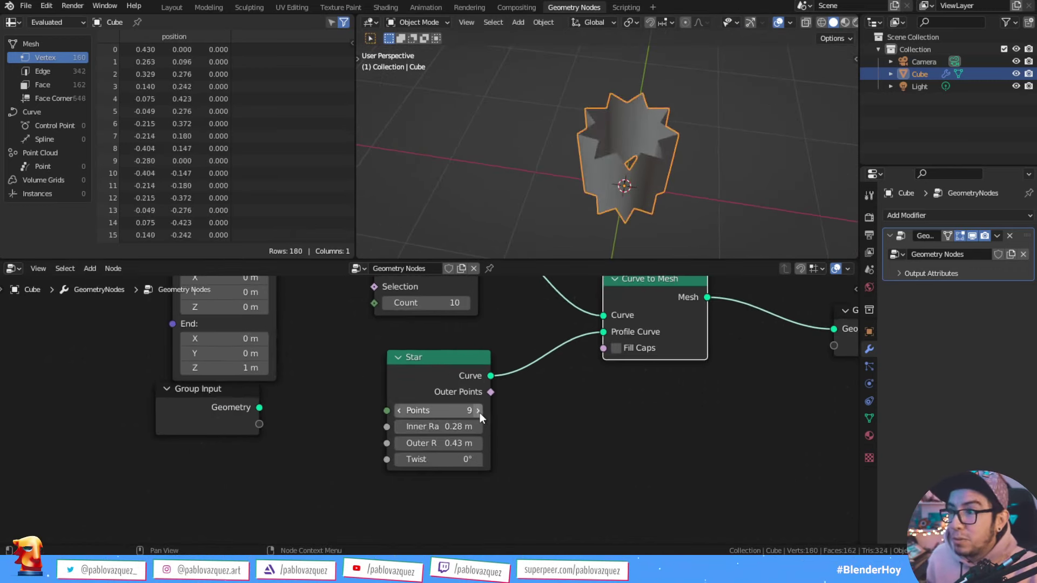
click(479, 412)
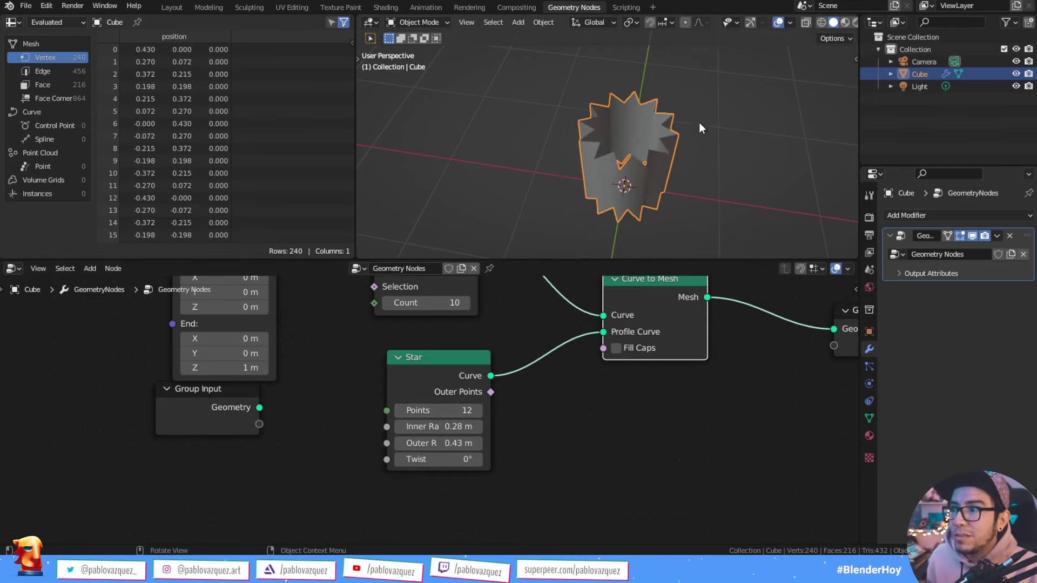
mouse_move(700, 128)
middle_down()
mouse_move(698, 150)
mouse_move(689, 145)
mouse_move(774, 190)
middle_up()
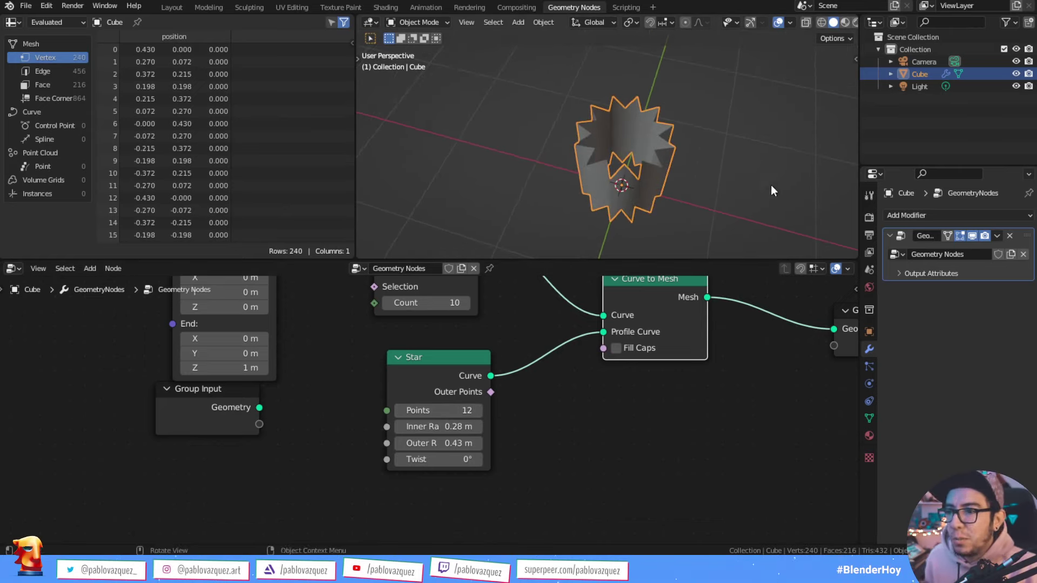
key(alt+Tab)
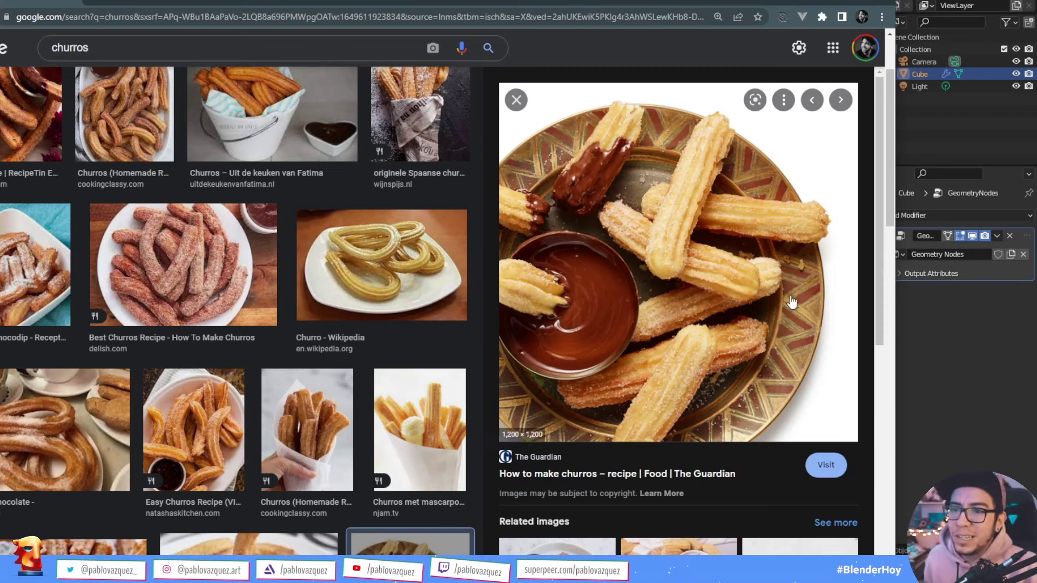
click(927, 138)
Step: Extend the Curve Line's End Z to 2.05 m for a taller column
middle_drag(677, 351, 593, 355)
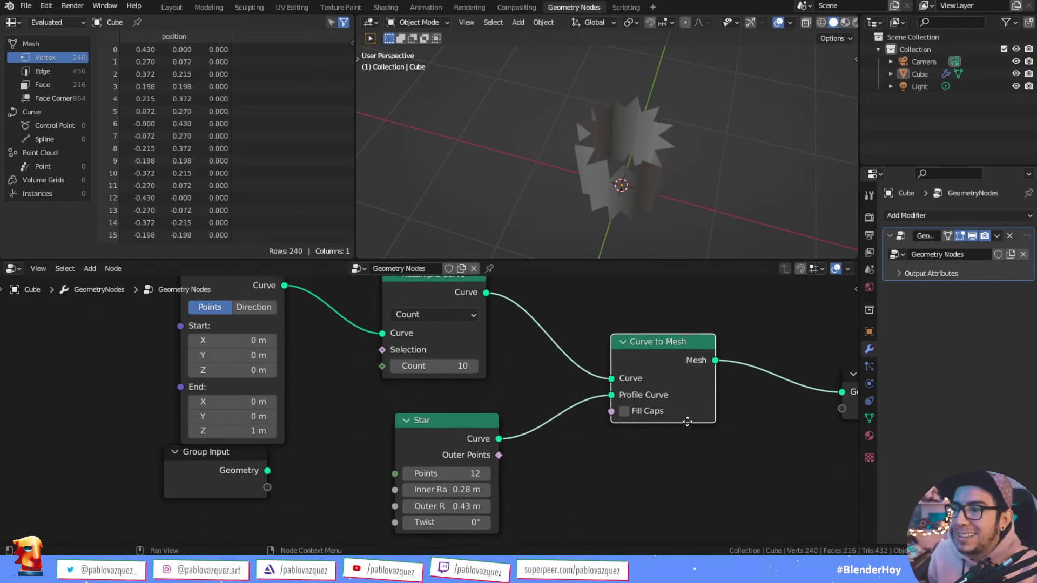
middle_drag(637, 183, 623, 209)
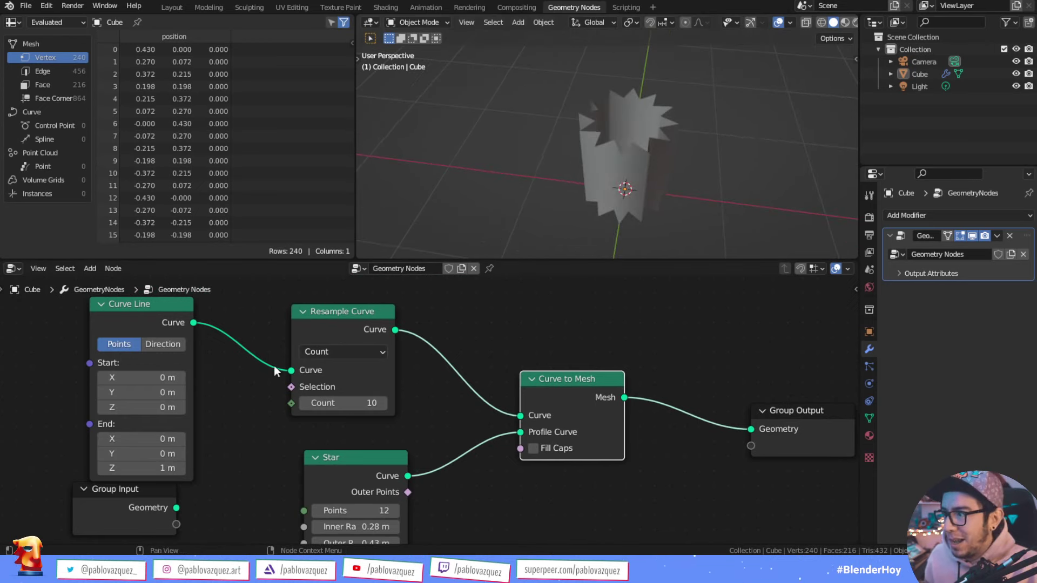
drag(142, 467, 162, 468)
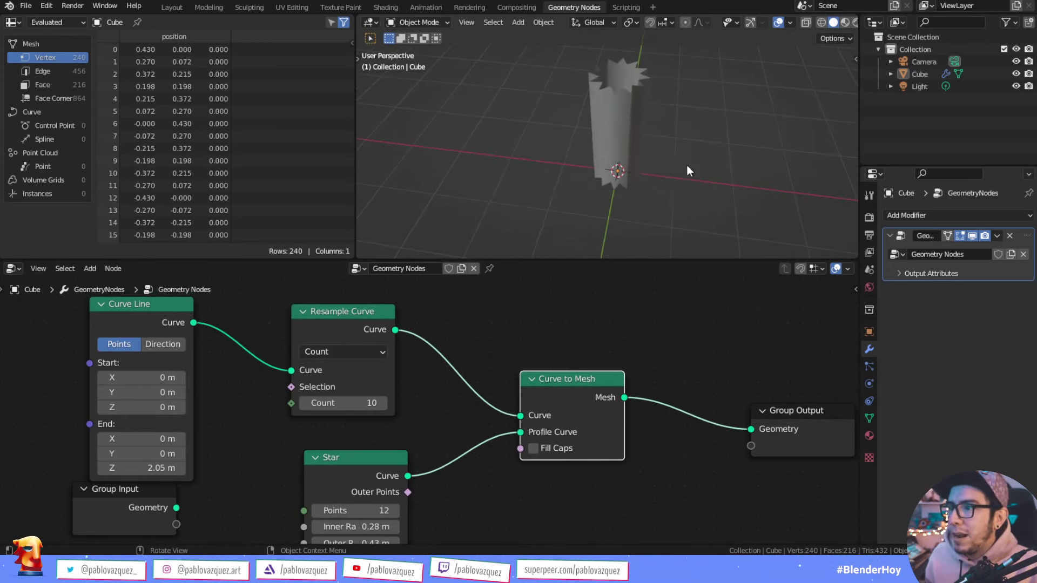
mouse_move(687, 167)
middle_down()
mouse_move(650, 161)
mouse_move(640, 134)
mouse_move(644, 215)
mouse_move(620, 197)
mouse_move(593, 213)
middle_up()
scroll(646, 211, up, 4)
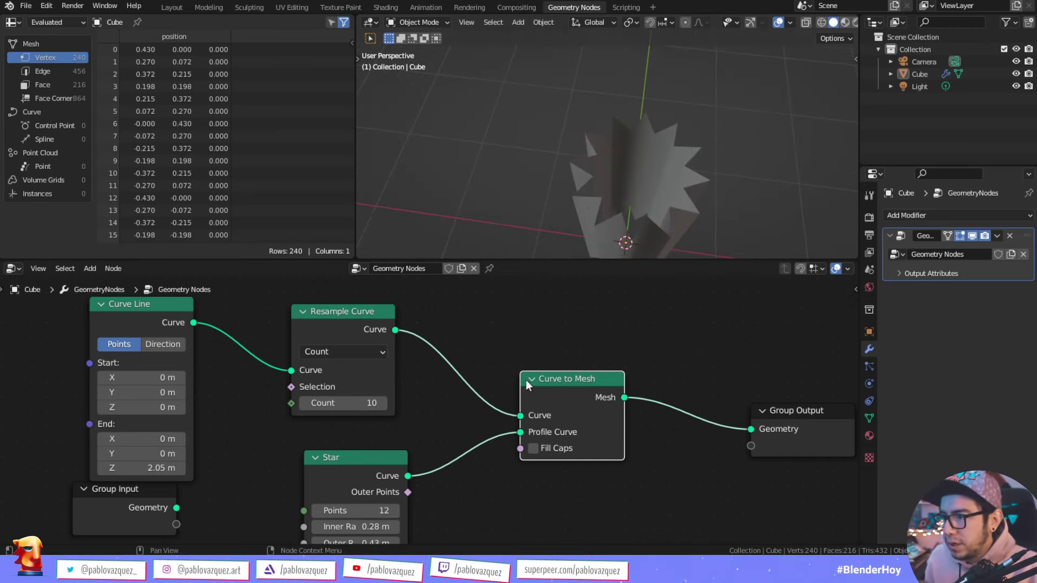
scroll(526, 381, down, 2)
Step: Move the Curve to Mesh node further right to make room after the Star
drag(708, 442, 781, 422)
drag(543, 391, 585, 388)
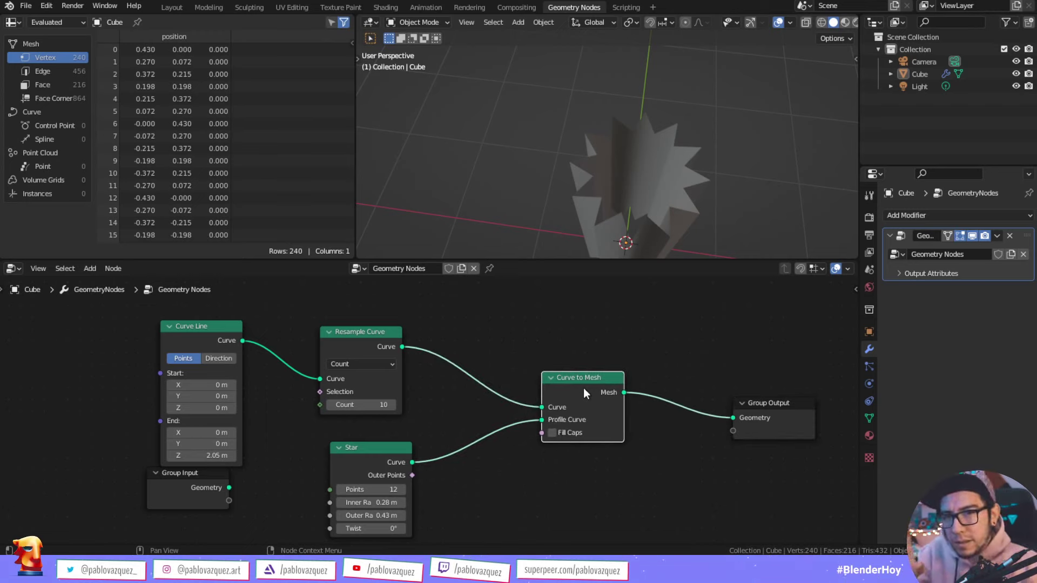
middle_drag(559, 391, 588, 351)
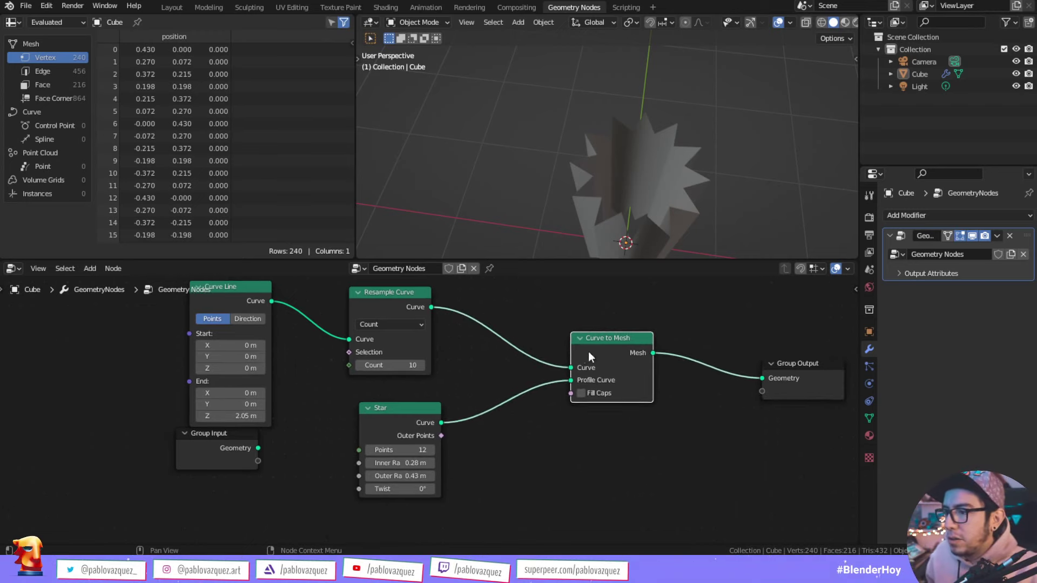
drag(588, 351, 630, 350)
drag(439, 424, 478, 379)
Step: Insert a Fillet Curve node between Star and Curve to Mesh with Radius 0.03 m
text(f)
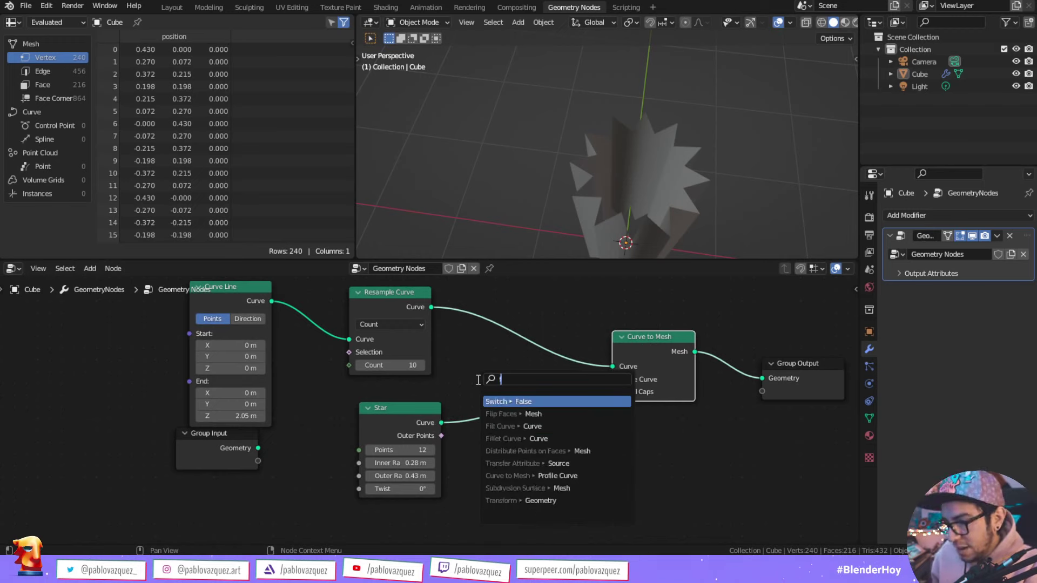
text(ill)
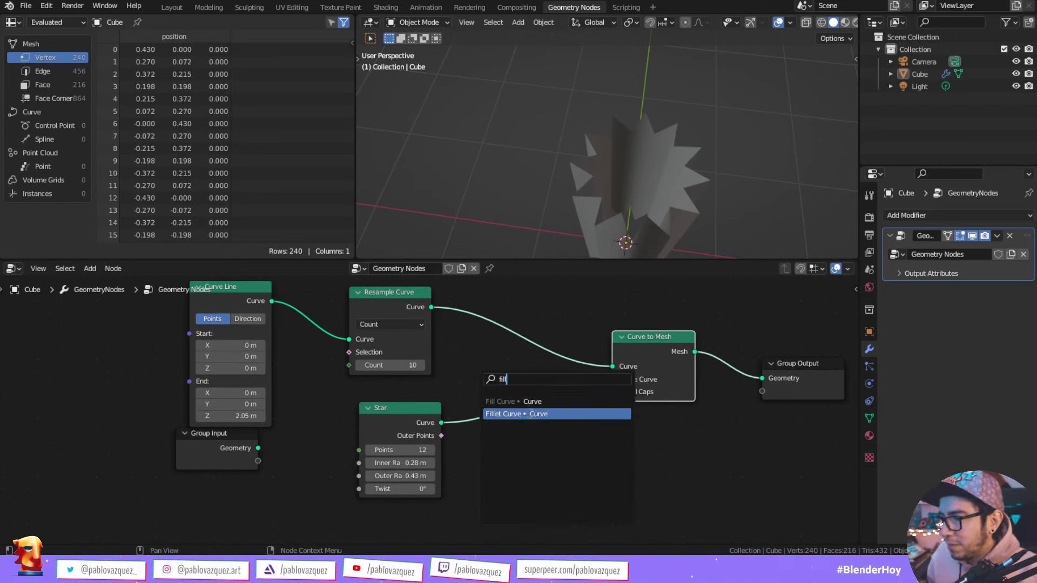
click(520, 414)
click(536, 416)
scroll(537, 417, up, 2)
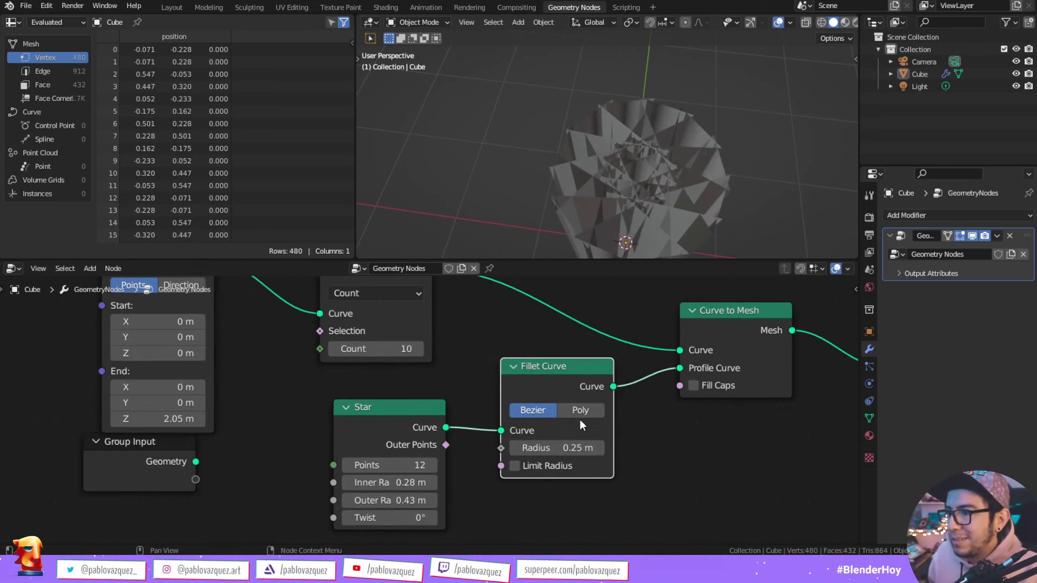
drag(572, 447, 532, 448)
scroll(664, 225, up, 3)
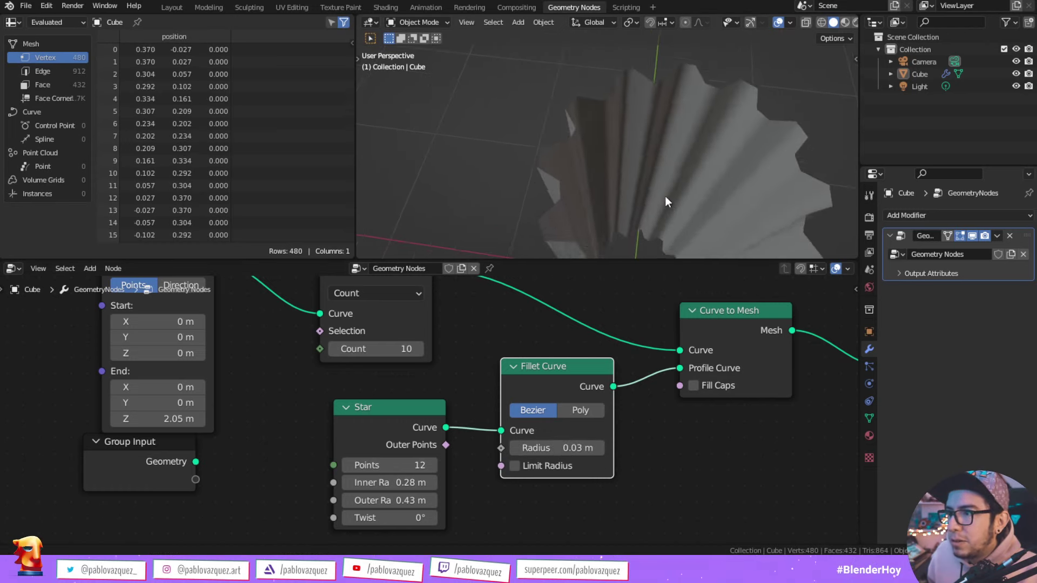
mouse_move(665, 197)
middle_down()
mouse_move(633, 151)
mouse_move(688, 136)
middle_up()
Step: Switch the fillet to Poly mode with Count 2
click(581, 410)
click(599, 448)
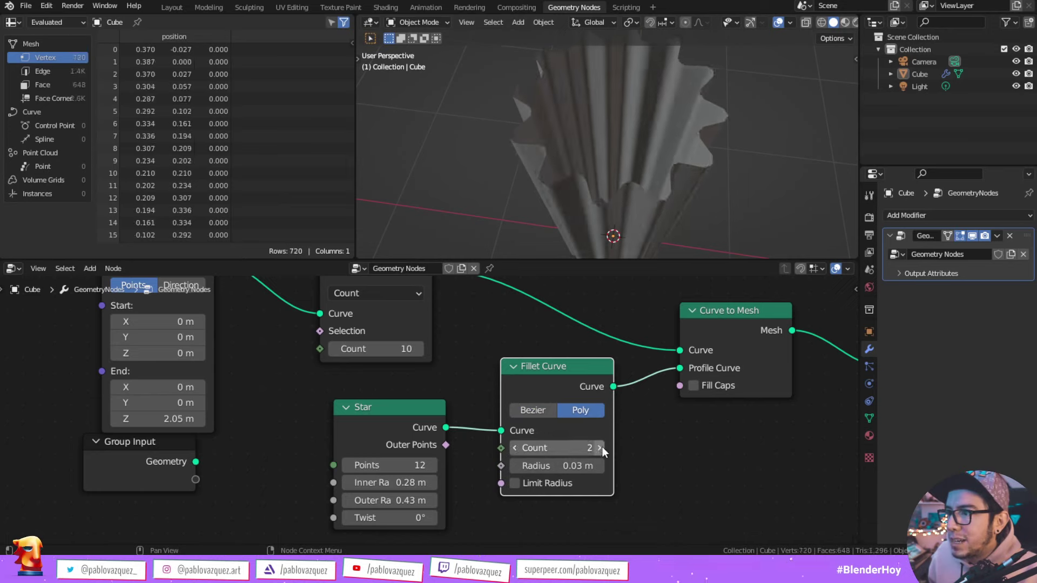
click(600, 447)
middle_drag(679, 135, 695, 153)
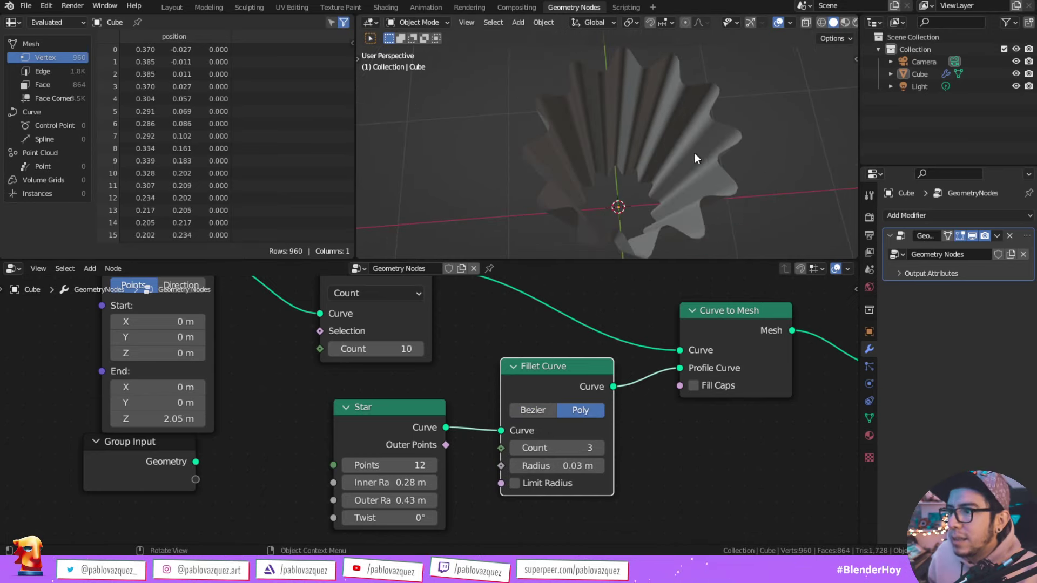
click(516, 448)
mouse_move(618, 186)
middle_down()
mouse_move(618, 203)
mouse_move(620, 130)
mouse_move(646, 127)
mouse_move(637, 170)
middle_up()
scroll(647, 128, down, 2)
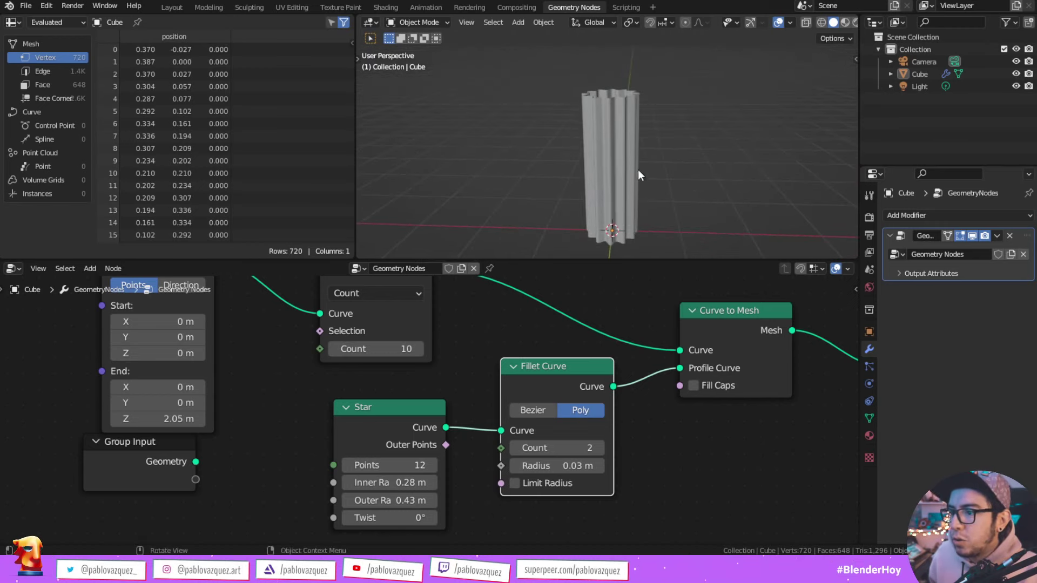
Step: Enable Fill Caps on Curve to Mesh and move Group Output further right
click(718, 385)
mouse_move(621, 128)
middle_down()
mouse_move(623, 171)
mouse_move(616, 157)
mouse_move(643, 134)
mouse_move(690, 138)
middle_up()
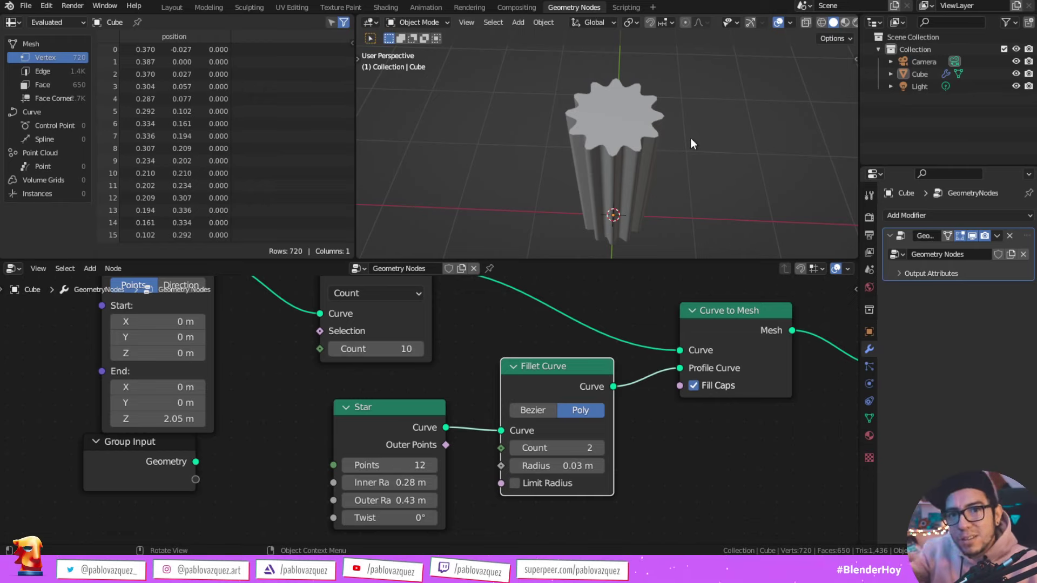
key(Home)
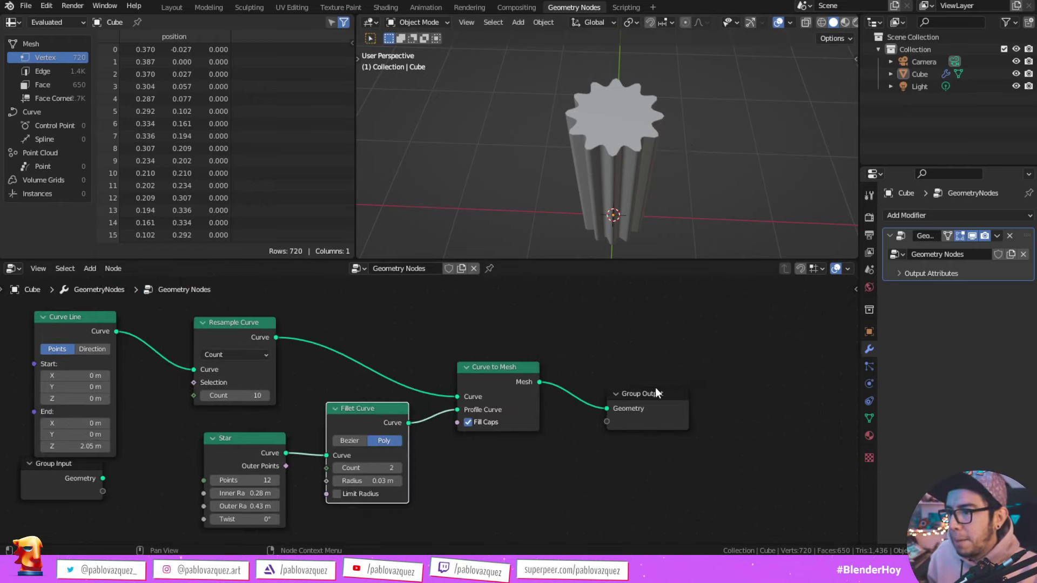
drag(656, 387, 759, 371)
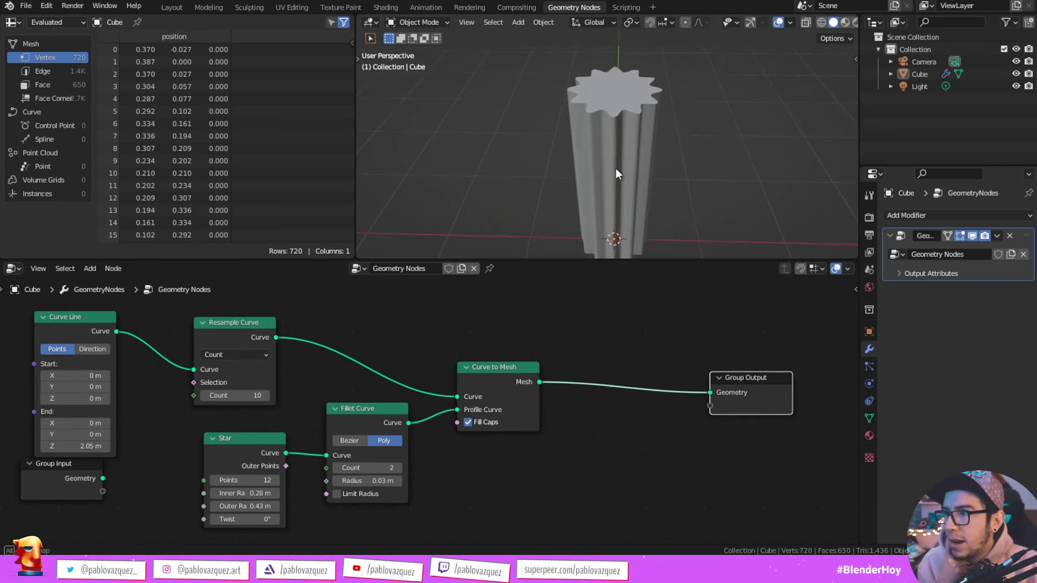
middle_drag(615, 173, 625, 174)
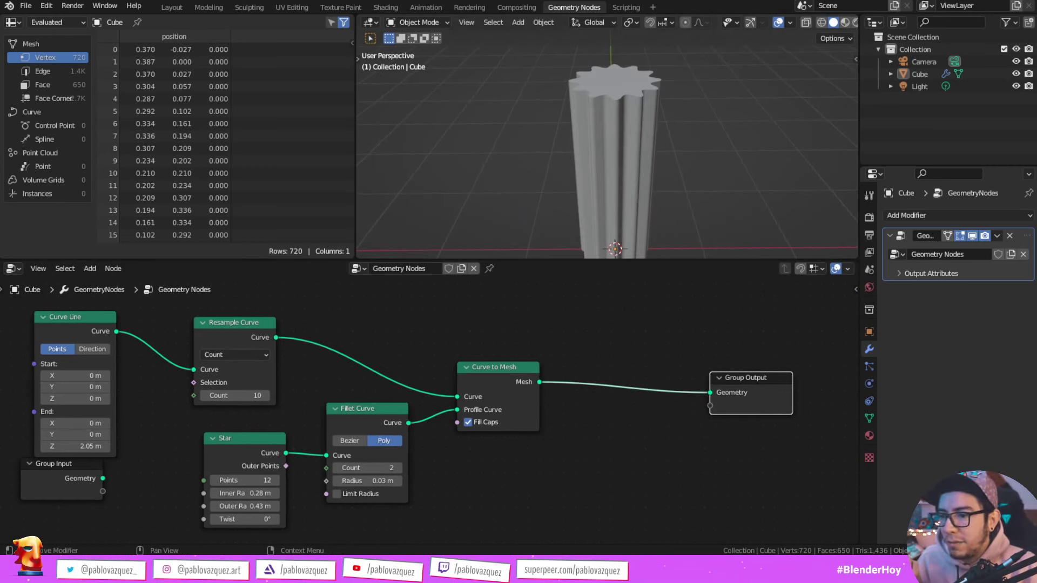
key(alt+Tab)
key(alt+Tab)
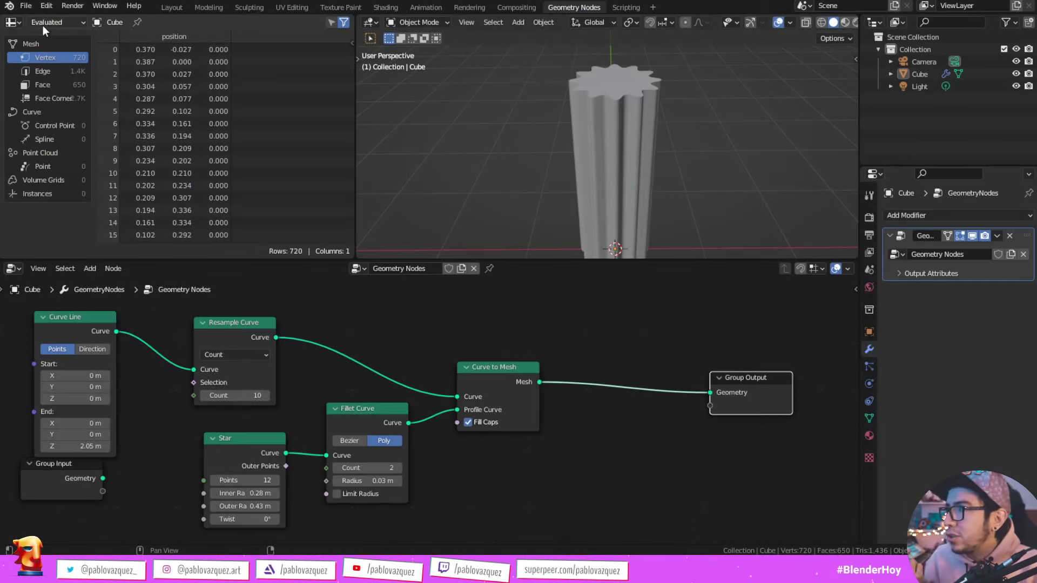
Step: Turn the Spreadsheet area into an Image Editor showing churro photo 5723.jpg, zoomed in
click(15, 22)
click(27, 66)
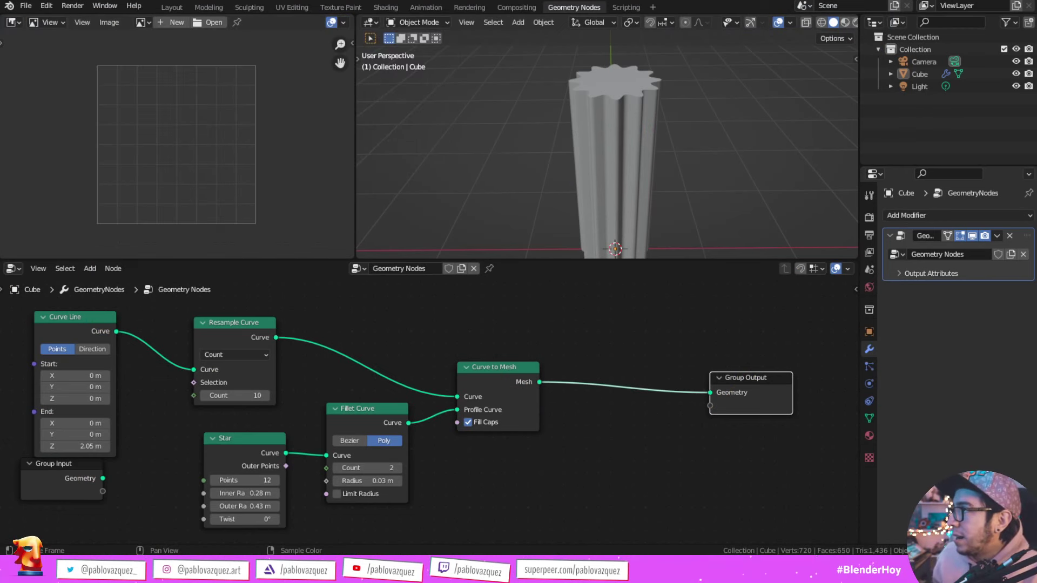
drag(181, 160, 181, 160)
scroll(227, 156, up, 1)
scroll(243, 157, up, 2)
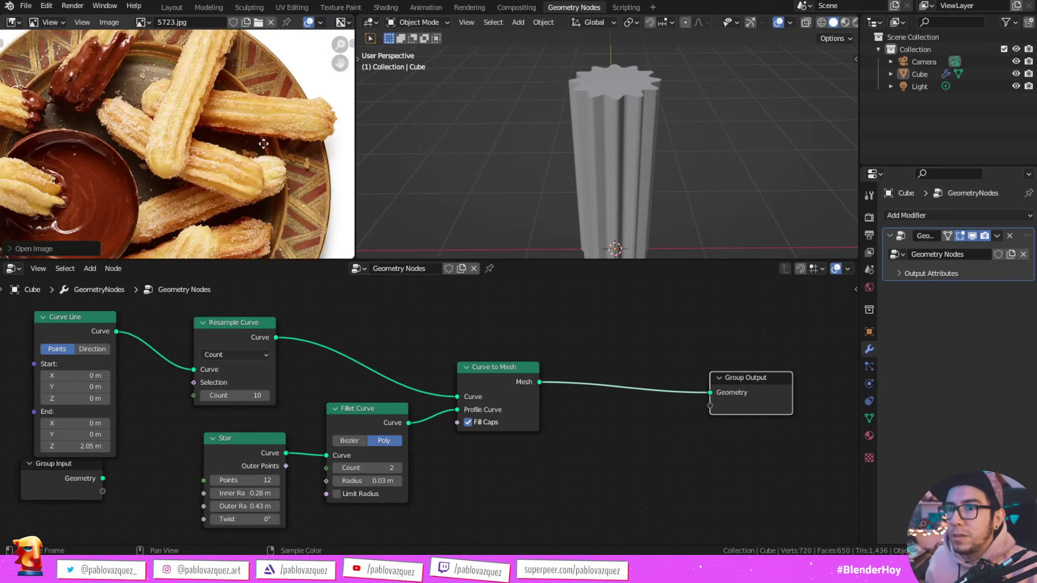
scroll(264, 157, up, 1)
scroll(282, 172, up, 1)
scroll(259, 135, up, 2)
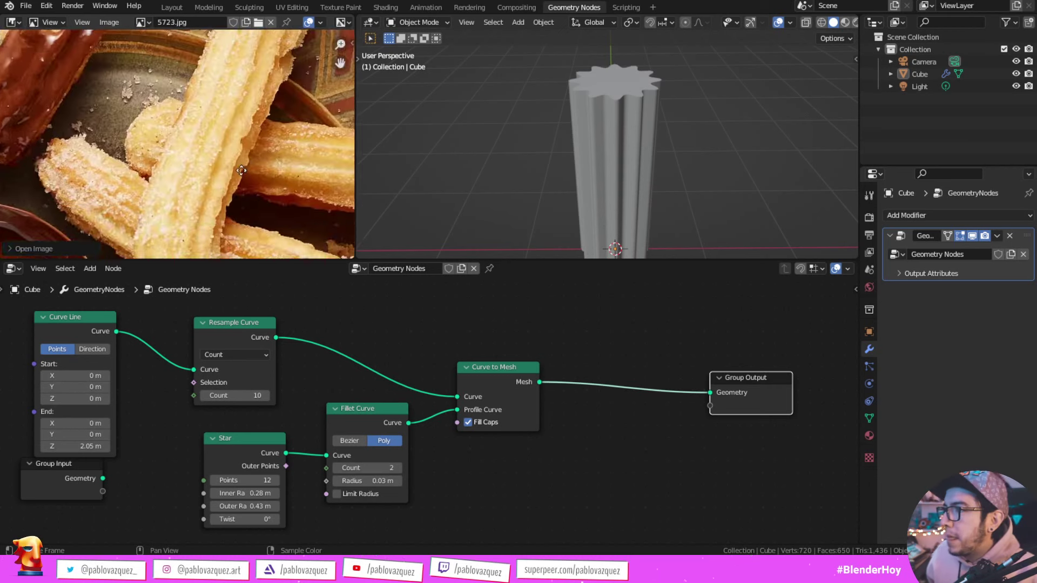
scroll(235, 92, up, 1)
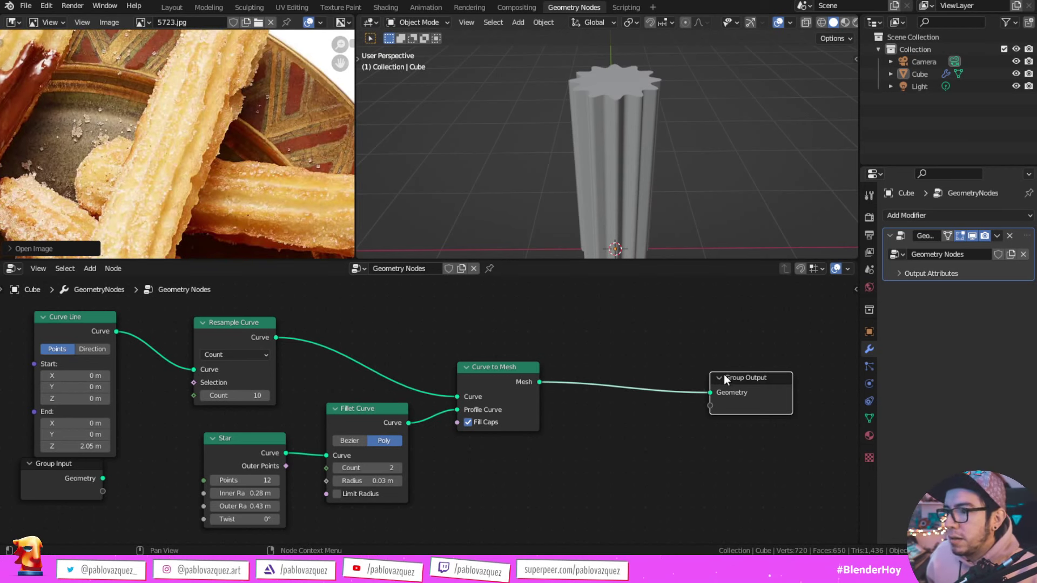
Step: Reposition the Group Output node and recentre the node tree
drag(723, 375, 805, 371)
middle_drag(805, 372, 534, 350)
drag(533, 350, 633, 359)
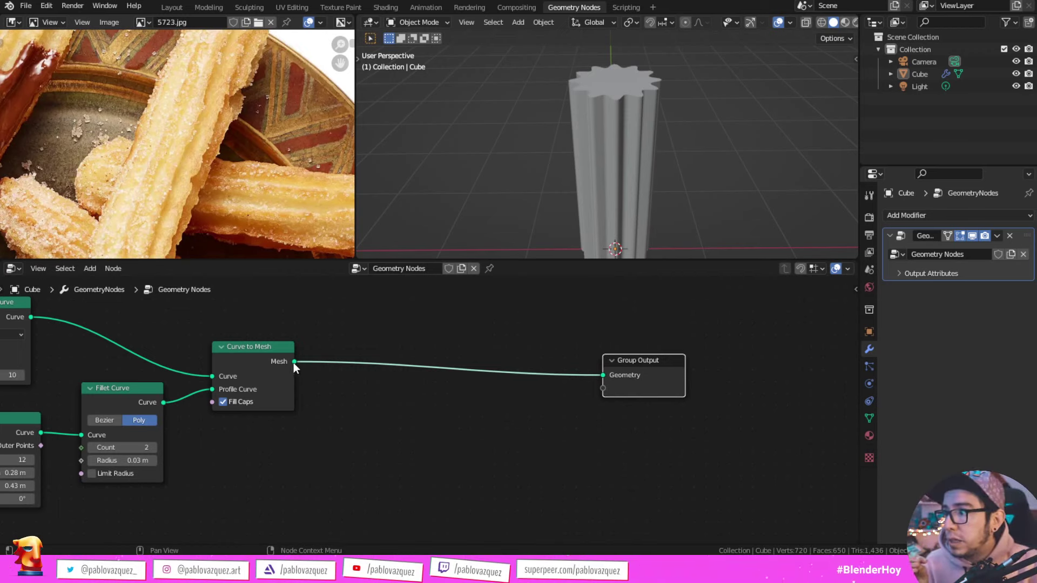
Step: Insert a Set Position node after Curve to Mesh and preview it in a Viewer node
drag(295, 361, 489, 411)
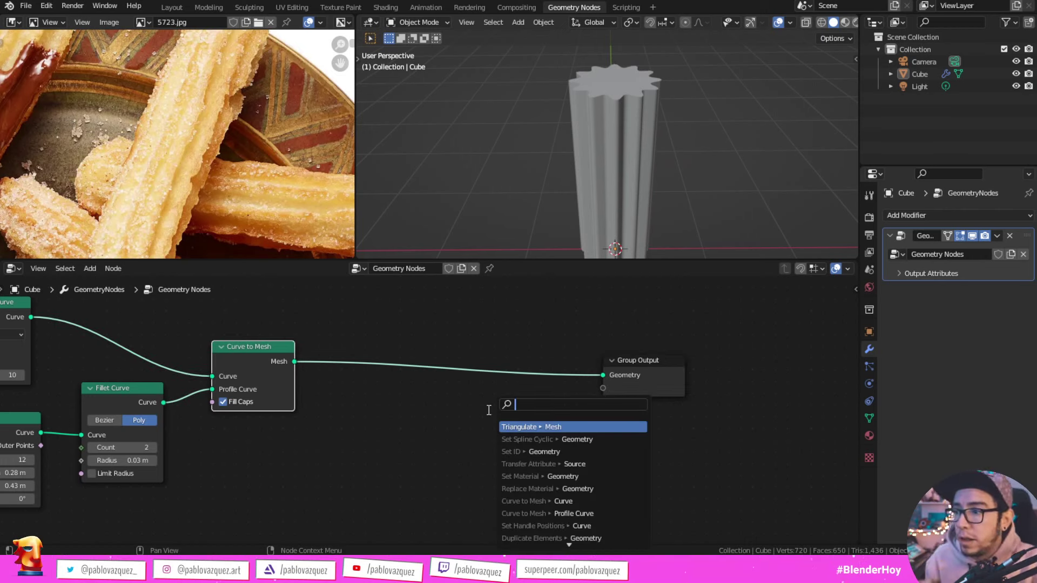
text(set)
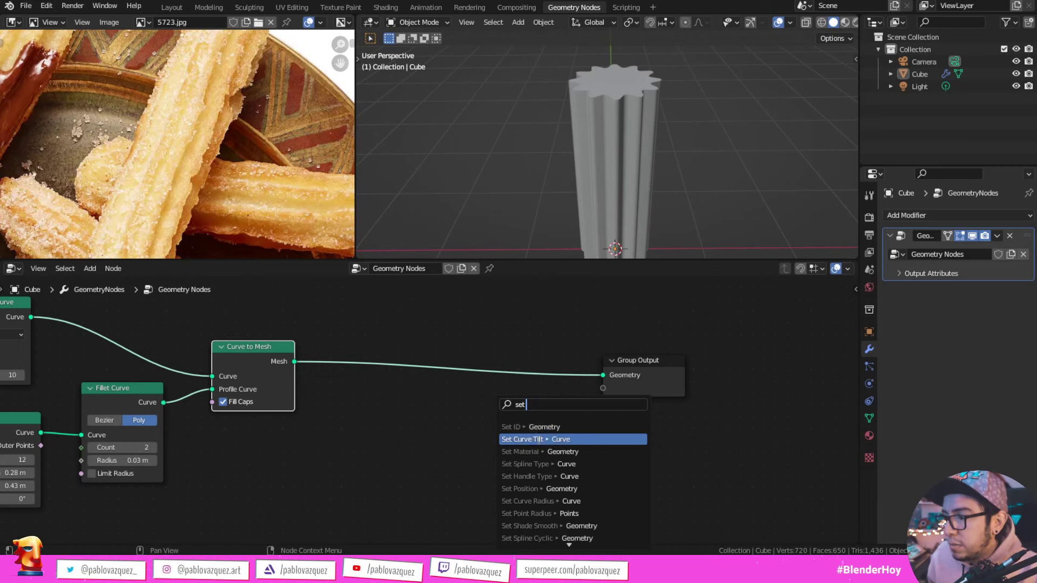
click(540, 489)
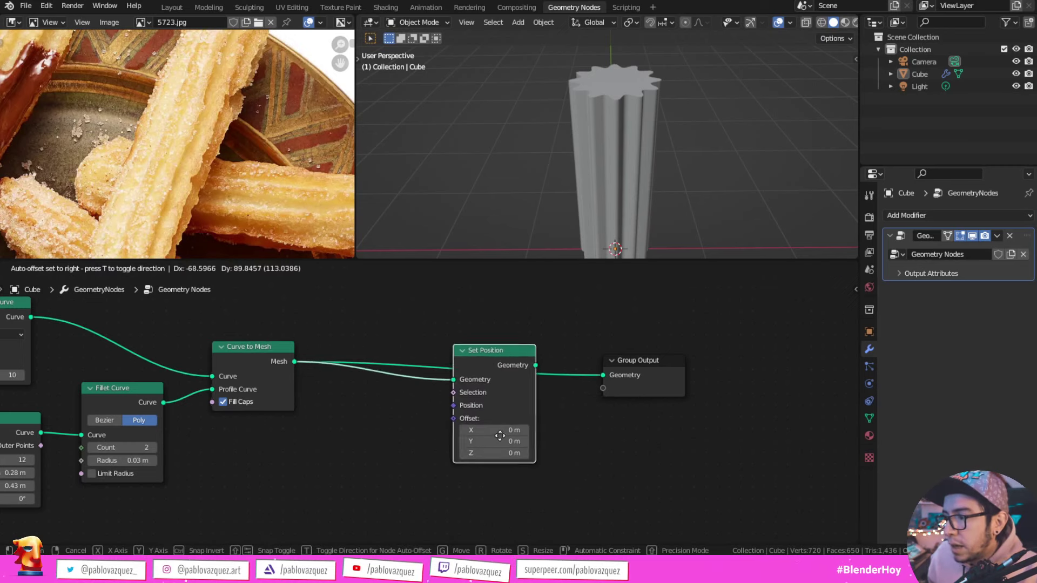
ctrl+shift+click(515, 371)
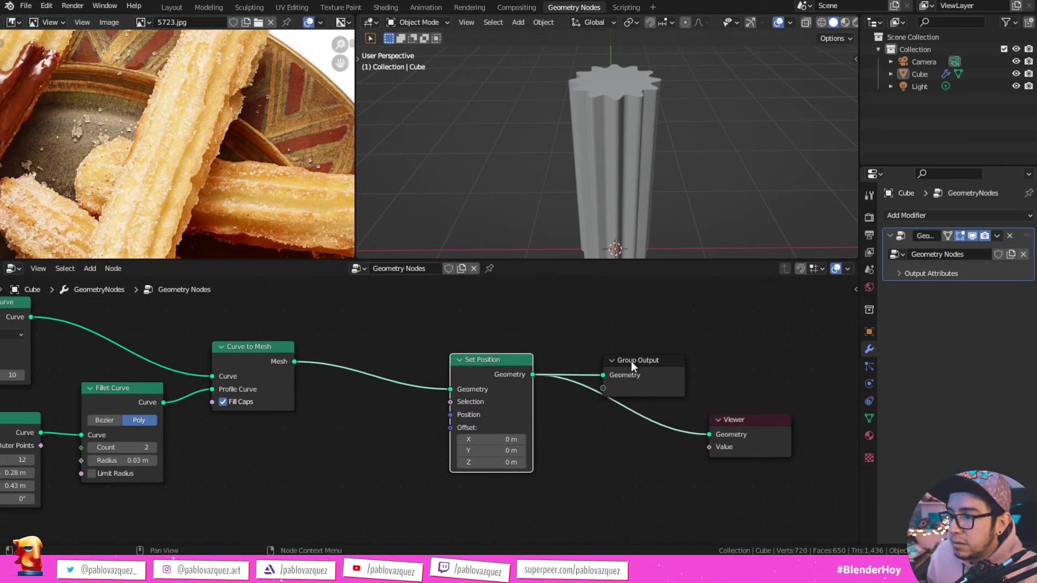
drag(630, 365, 724, 322)
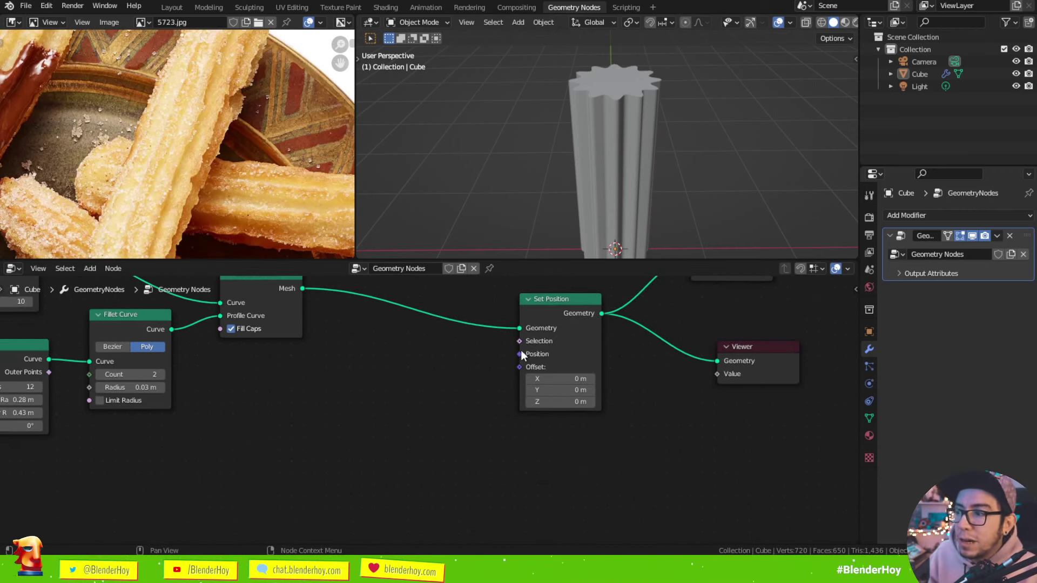
drag(519, 367, 435, 413)
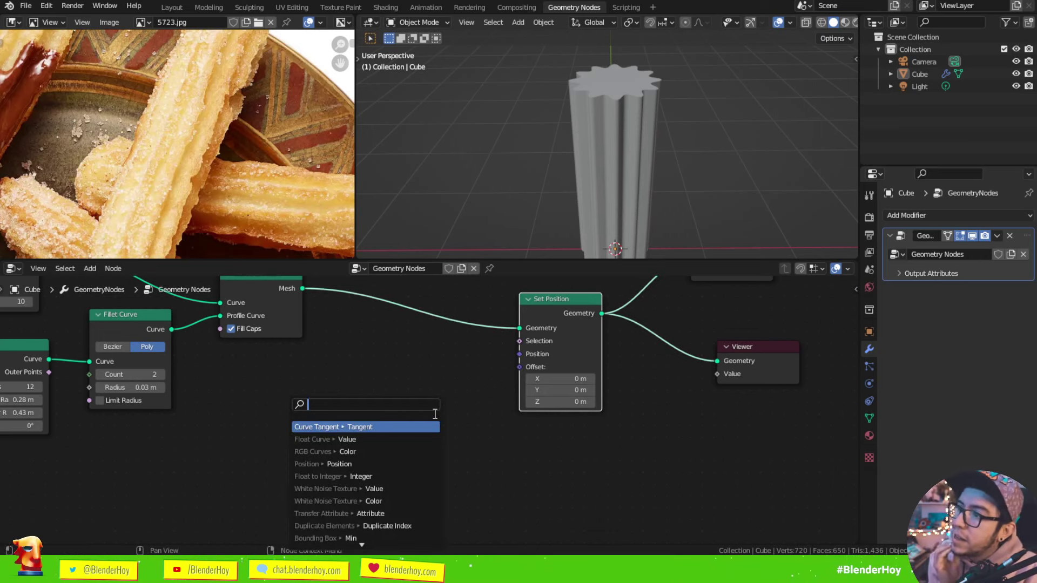
Step: Test Set Position Offset Z 0.4 m and Offset X 1.2 m, then reset both to 0
key(Escape)
click(560, 401)
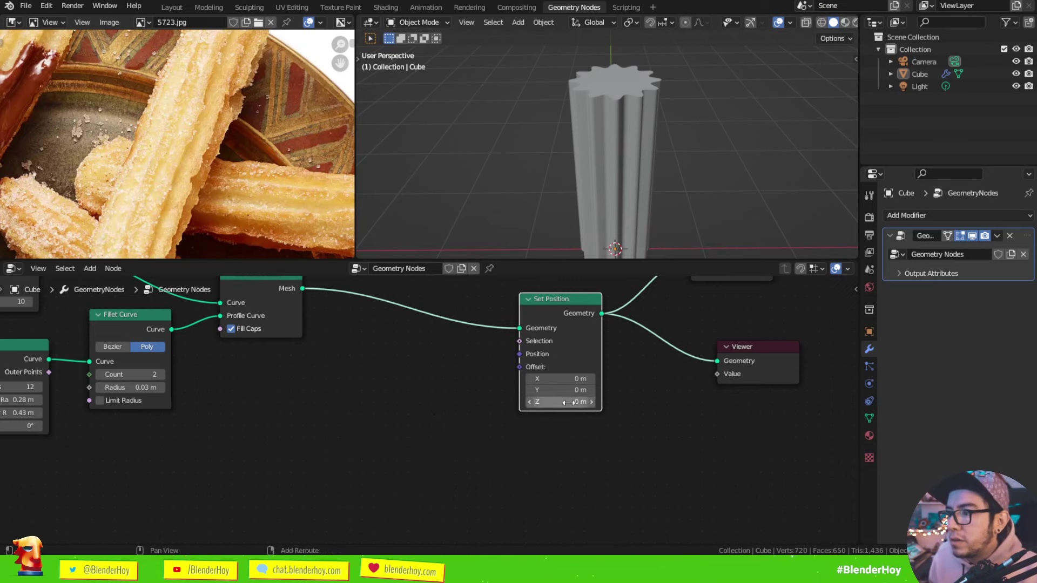
text(0.4)
key(Return)
key(BackSpace)
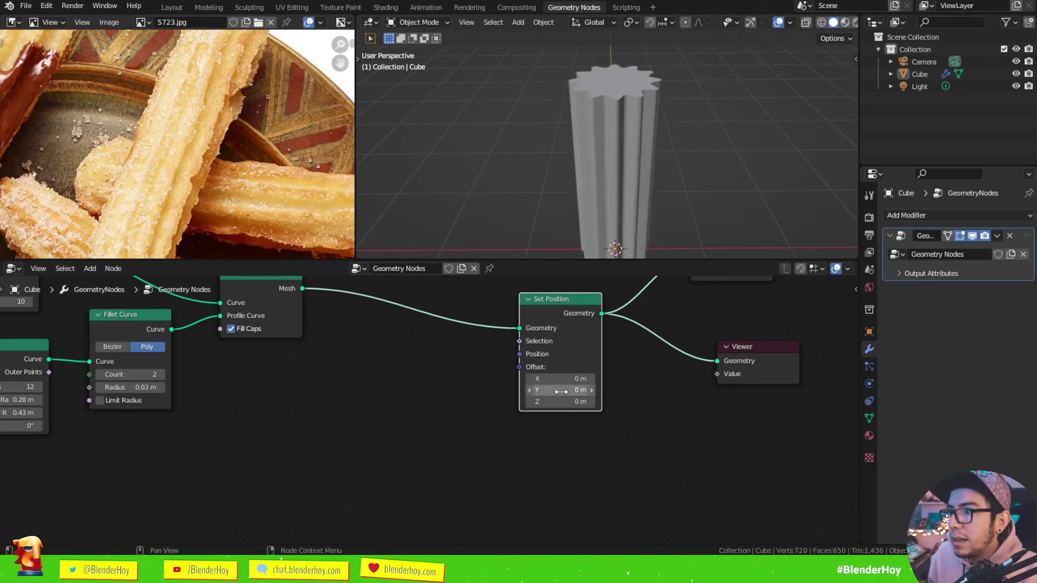
click(561, 379)
text(1.2)
key(Return)
key(BackSpace)
Step: Drive the Set Position Offset with a new Combine XYZ node, all values at 0
drag(519, 367, 463, 377)
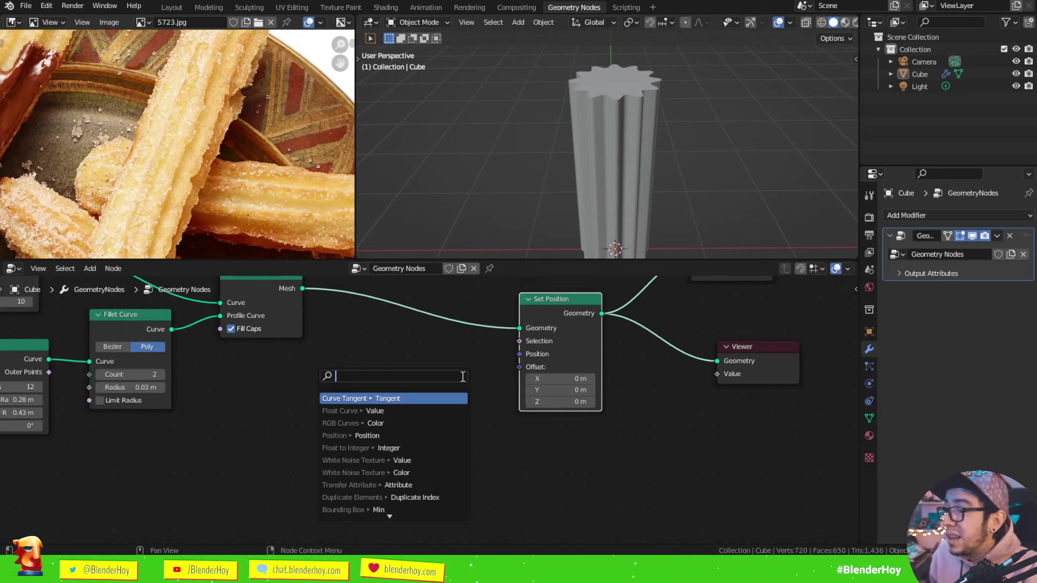
text(combine)
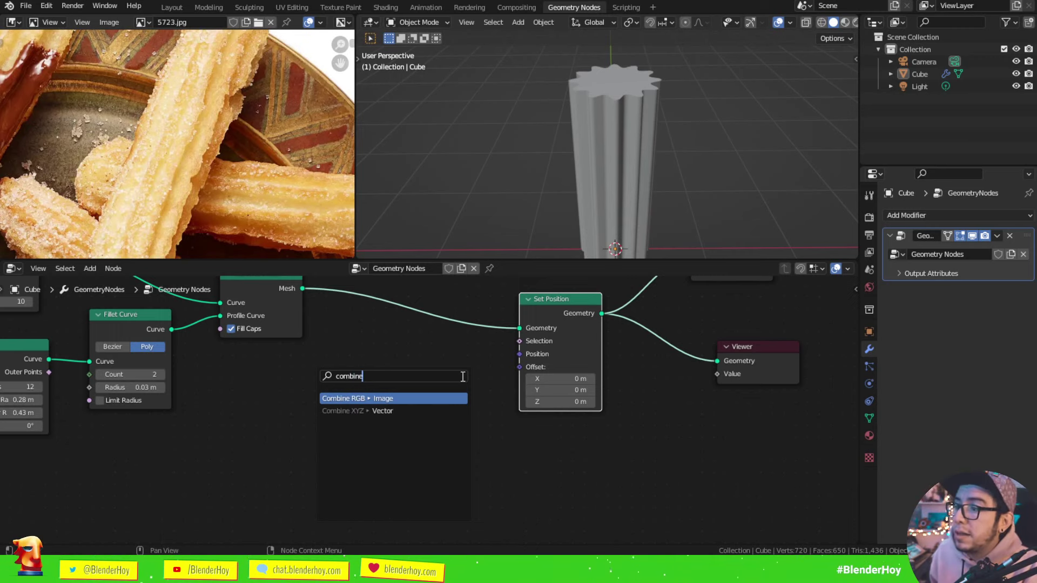
key(Down)
key(Return)
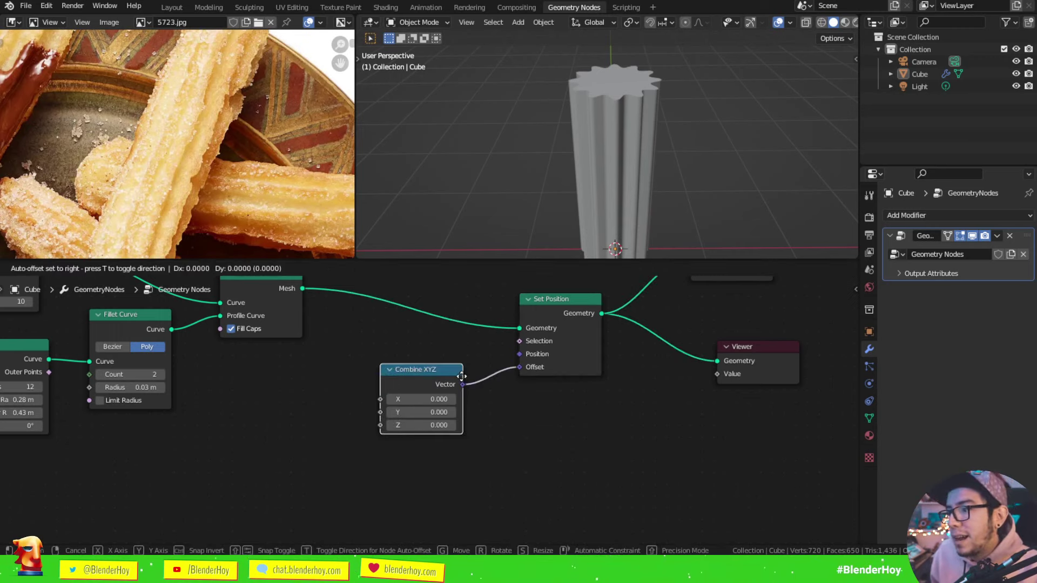
click(462, 377)
drag(435, 368, 461, 363)
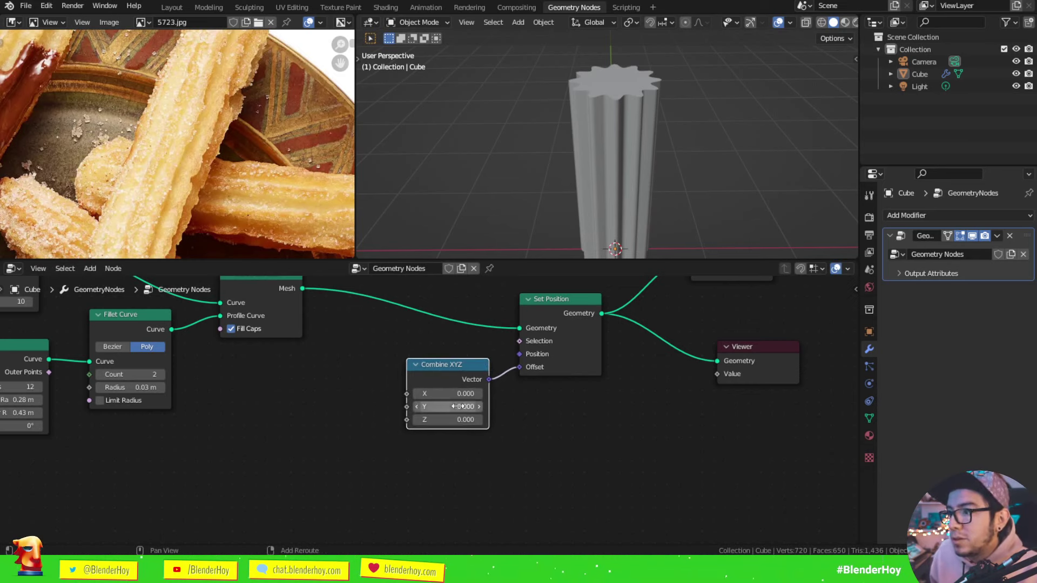
mouse_move(458, 406)
mouse_down()
mouse_move(407, 426)
mouse_move(305, 403)
mouse_up()
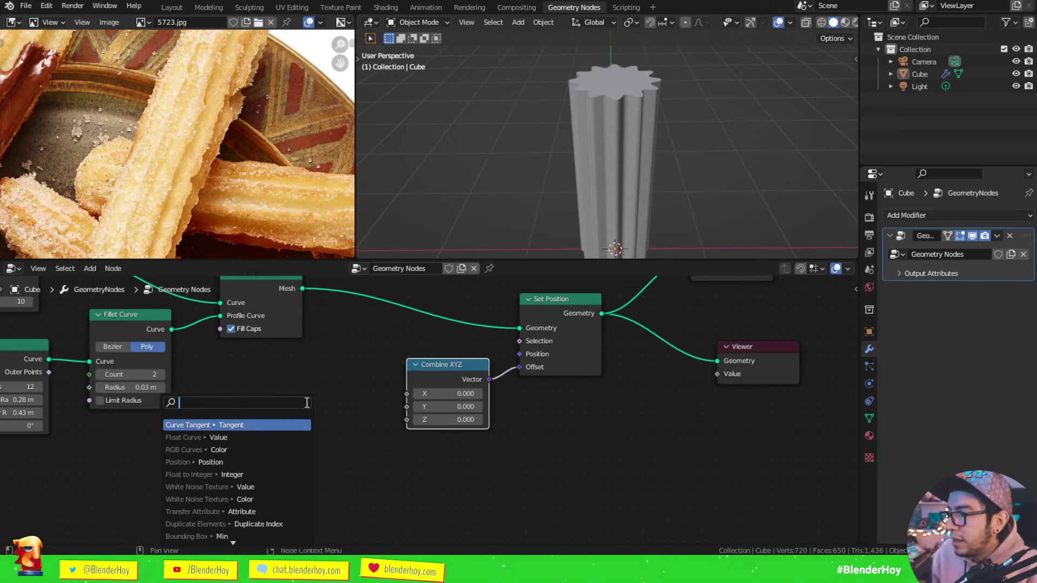
Step: Add a Musgrave Texture node with its Height wired into Combine XYZ X
text(mus)
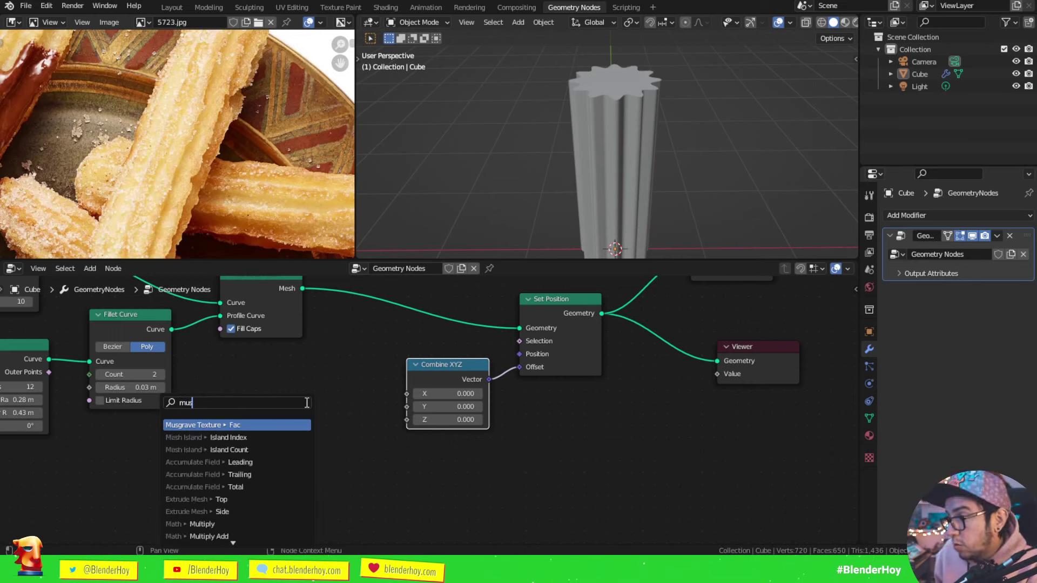
key(Return)
click(362, 385)
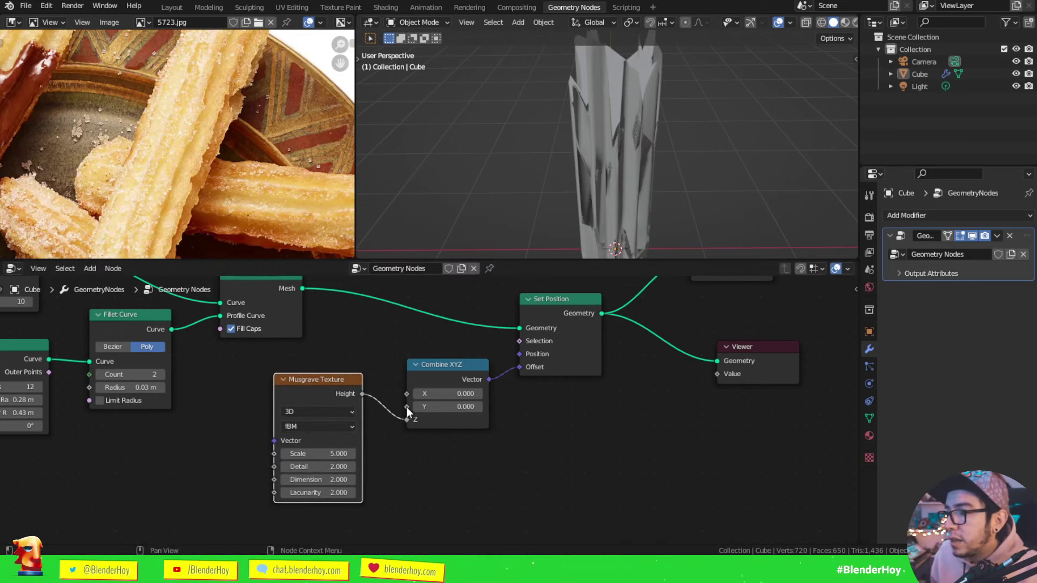
drag(406, 420, 406, 394)
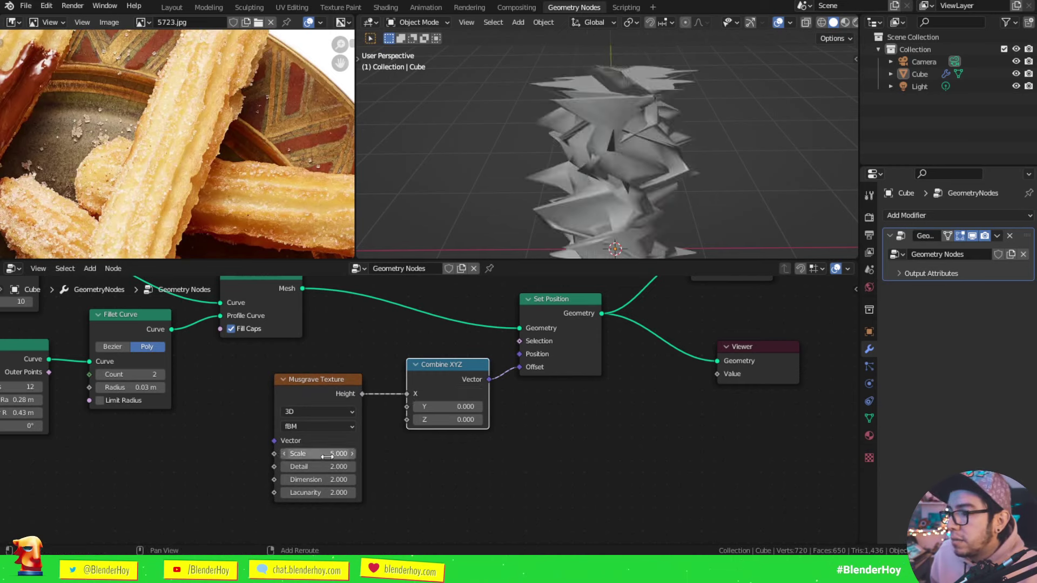
Step: Tune the Musgrave Scale down, then settle it at 0.430 for a gentle bend
drag(319, 453, 273, 454)
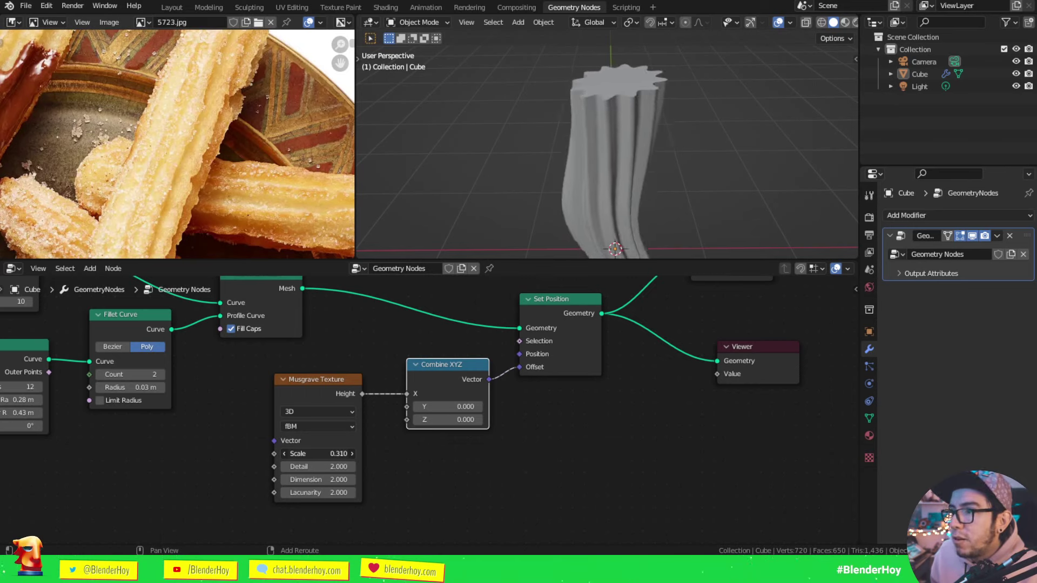
drag(273, 454, 353, 429)
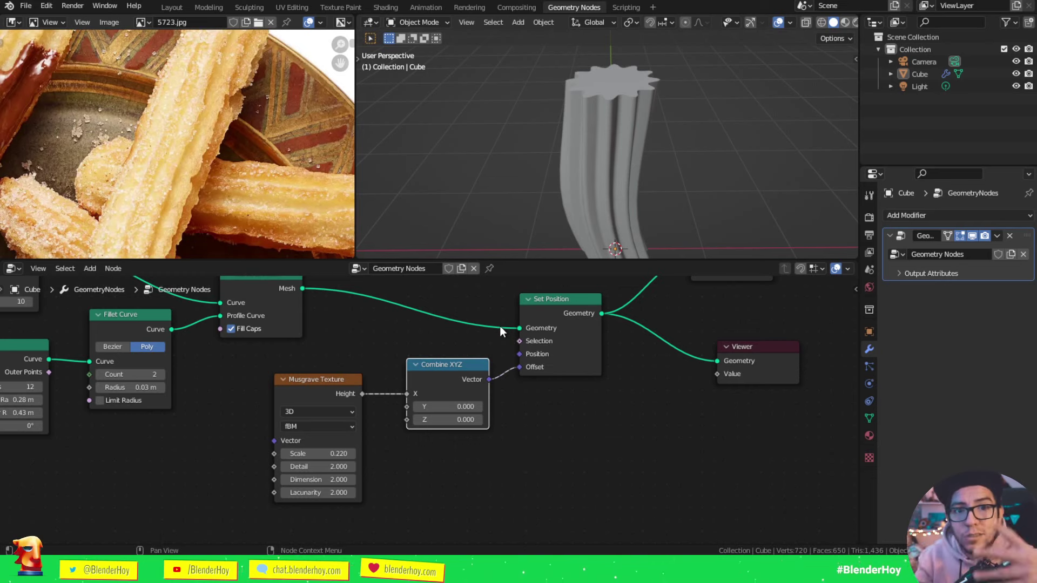
drag(335, 454, 305, 453)
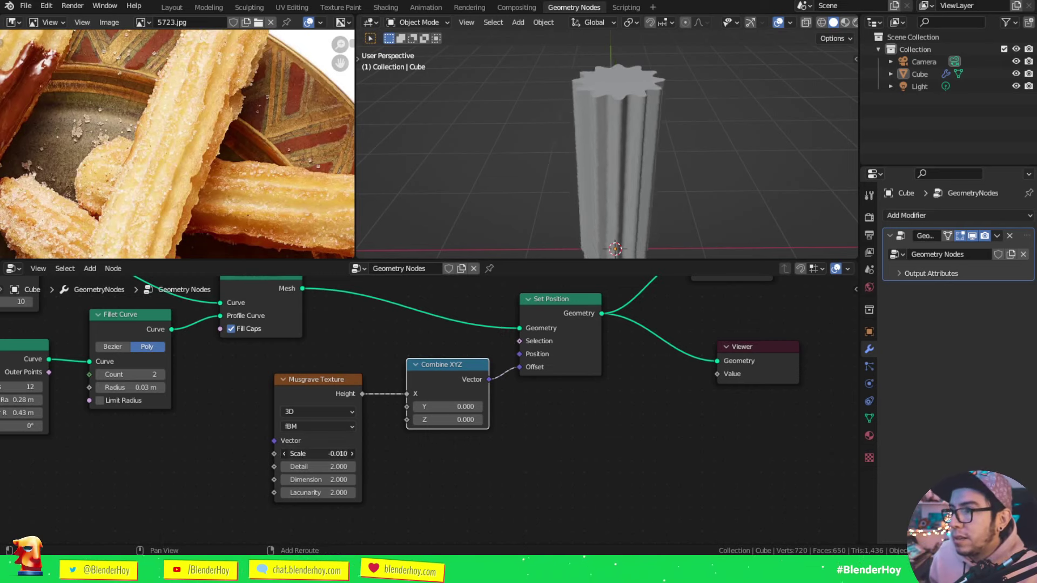
scroll(763, 140, down, 2)
middle_drag(762, 139, 692, 154)
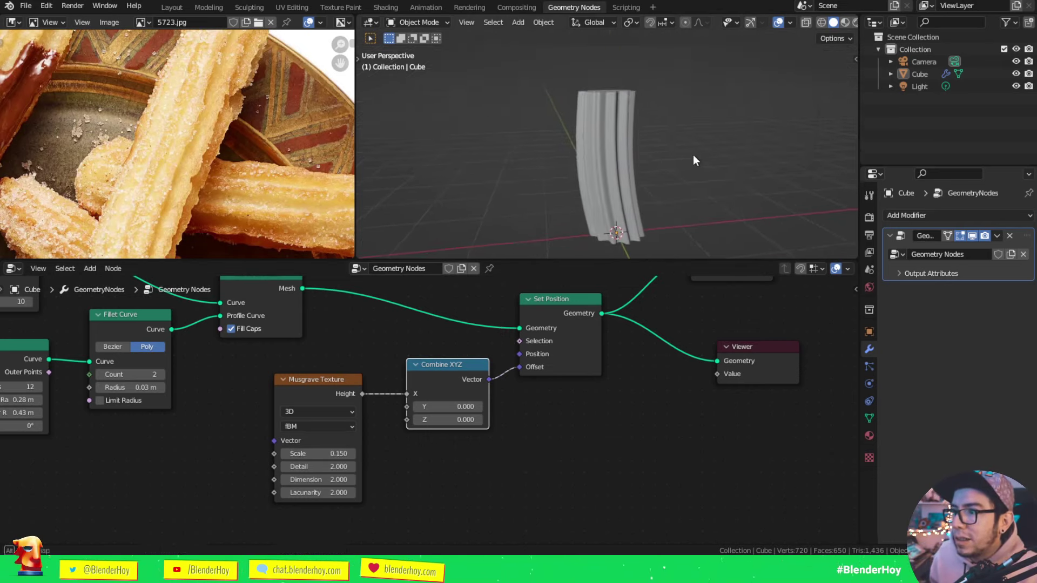
drag(319, 454, 346, 454)
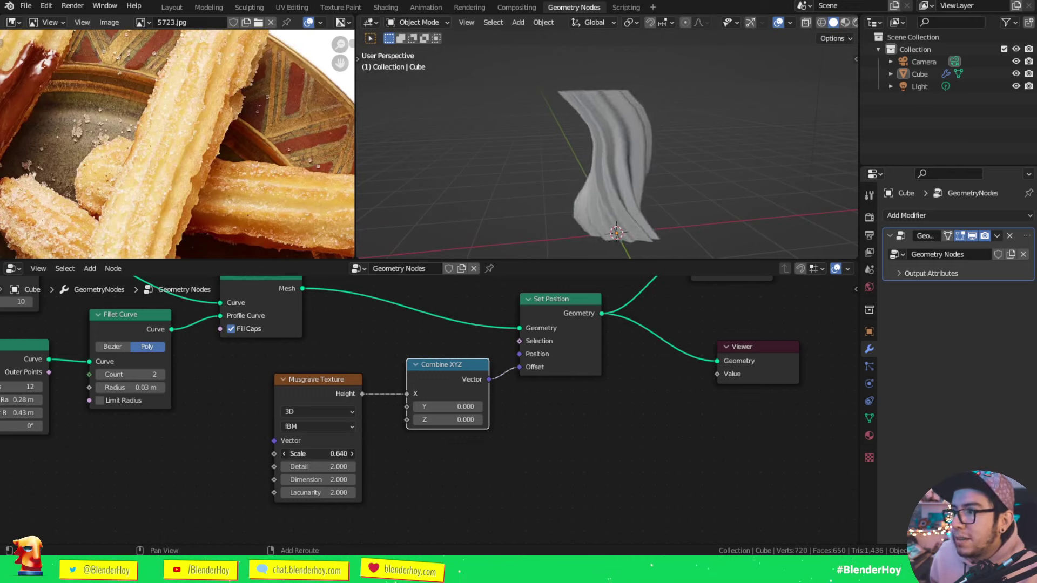
mouse_move(332, 381)
mouse_down()
mouse_move(266, 414)
mouse_move(321, 373)
mouse_up()
Step: Insert a Multiply node (0.5) between Musgrave Height and Combine XYZ X, keeping Scale 0.430
text(mult)
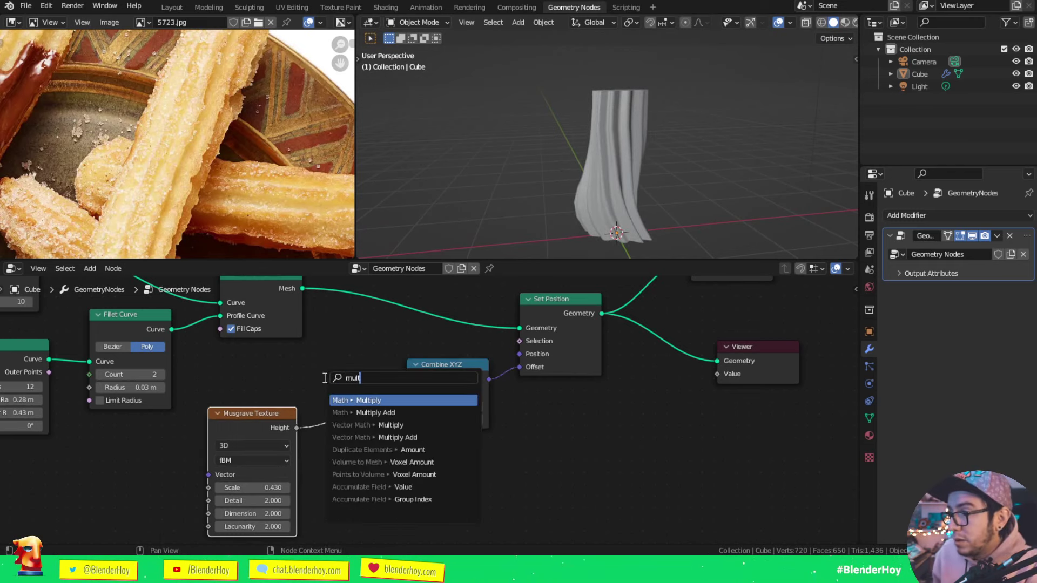
key(Return)
click(322, 378)
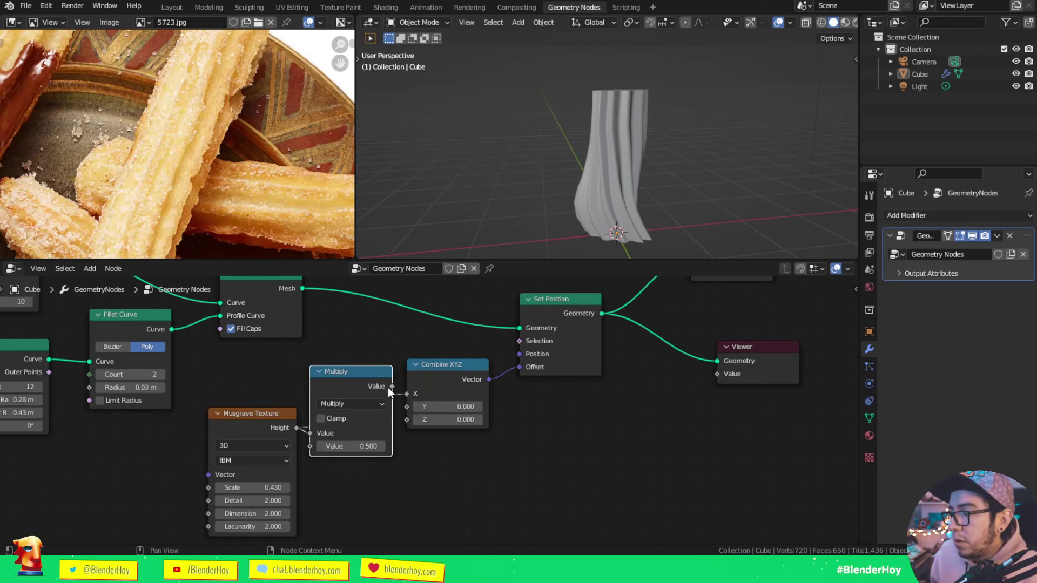
drag(391, 387, 407, 394)
mouse_move(274, 488)
mouse_down()
mouse_move(329, 488)
mouse_move(233, 488)
mouse_up()
mouse_move(625, 178)
middle_down()
mouse_move(643, 200)
mouse_move(620, 175)
middle_up()
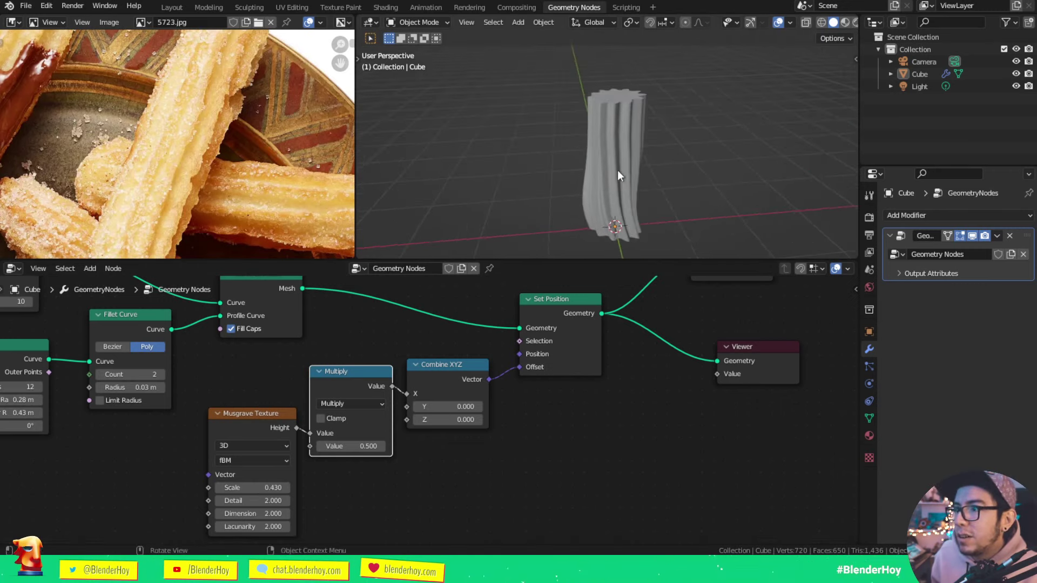
scroll(622, 370, down, 3)
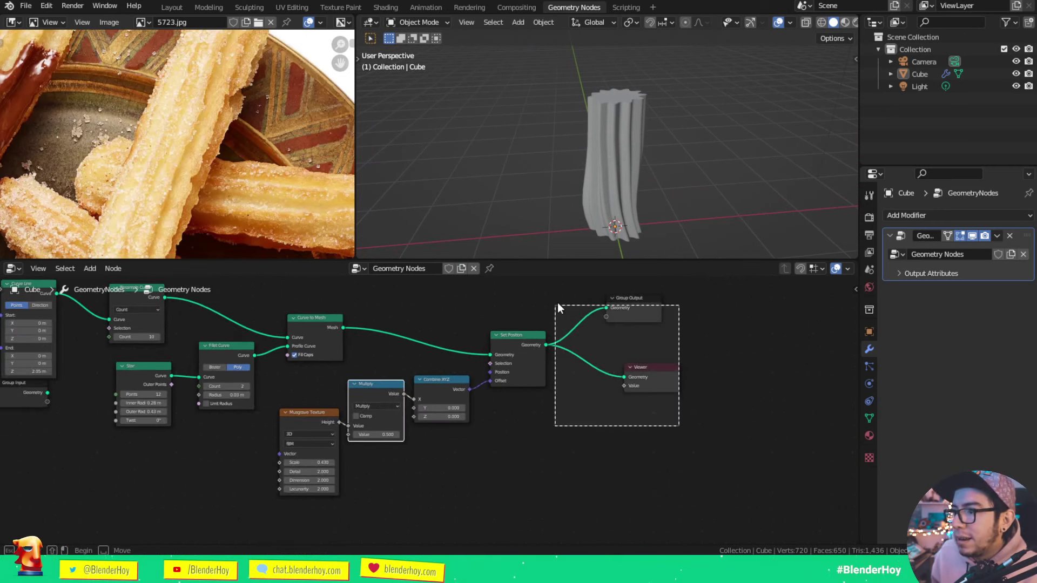
Step: Move Group Output further right and duplicate Set Position after the original
drag(613, 296, 689, 300)
shift+right_drag(697, 324, 696, 429)
scroll(569, 384, up, 2)
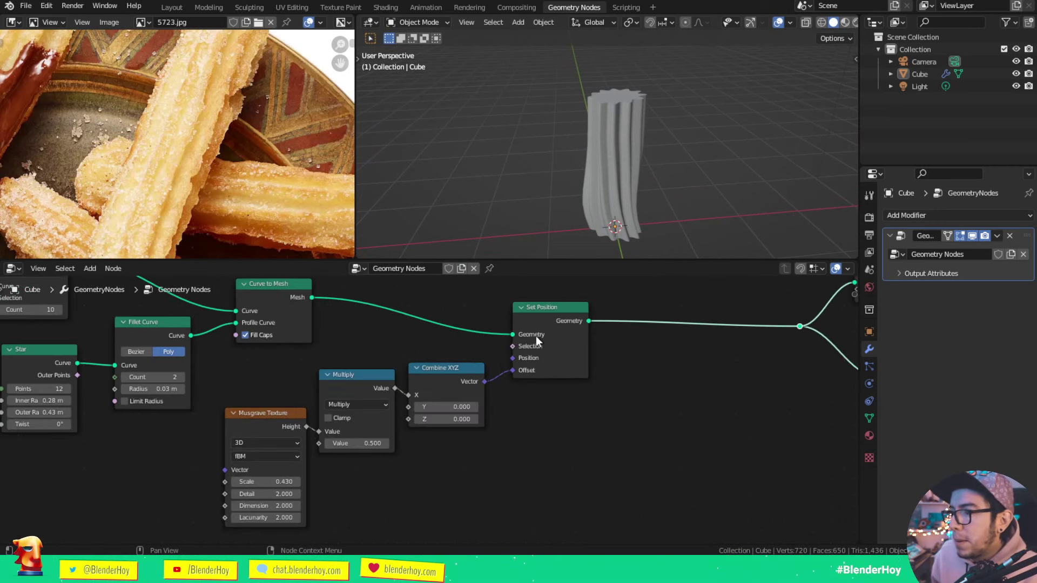
key(shift+d)
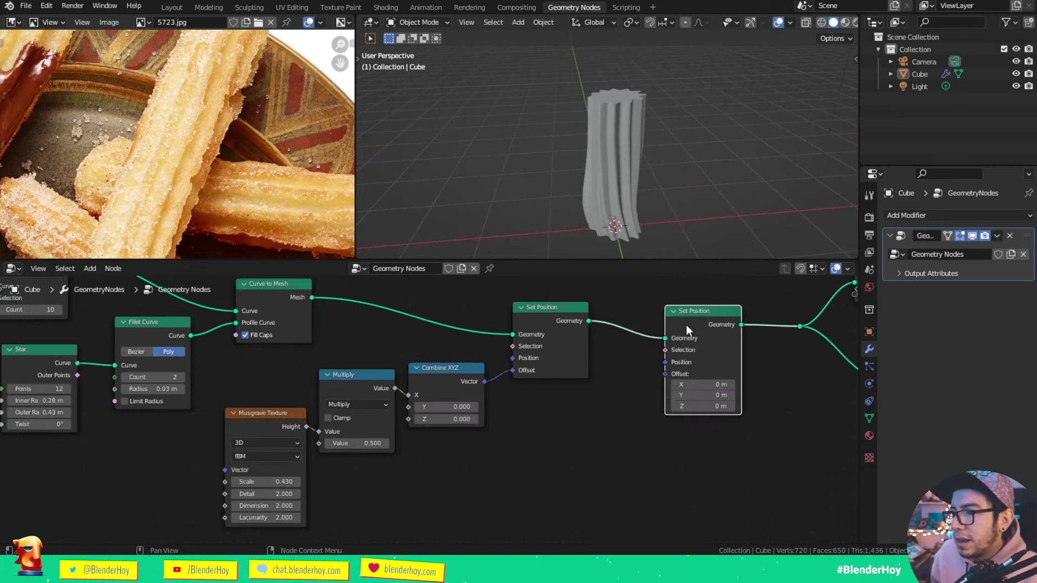
click(599, 389)
Step: Duplicate the Musgrave Texture node, placing the copy below near Combine XYZ
click(260, 425)
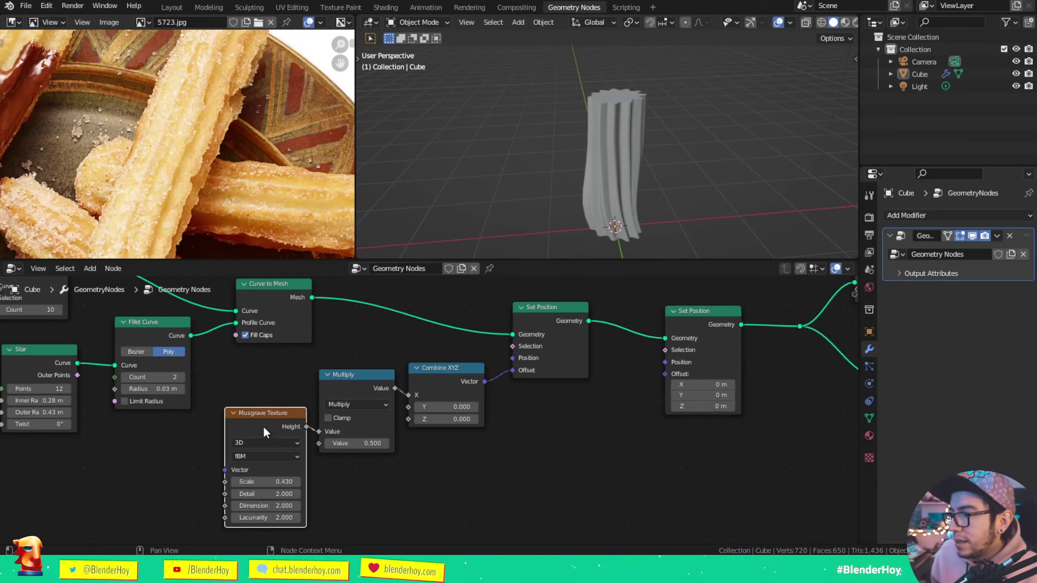
drag(264, 426, 266, 380)
key(shift+d)
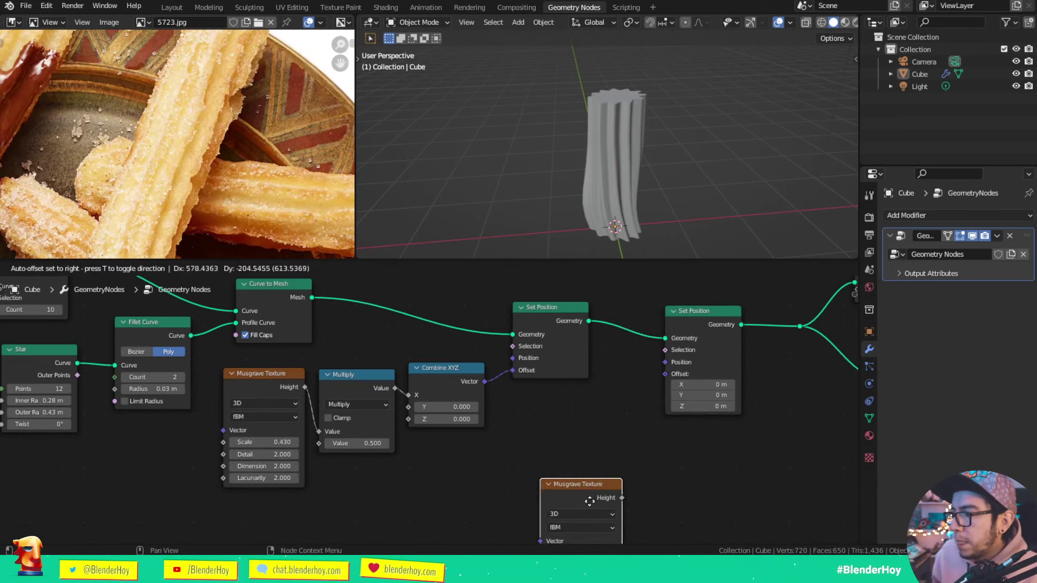
click(510, 463)
middle_drag(540, 472, 501, 458)
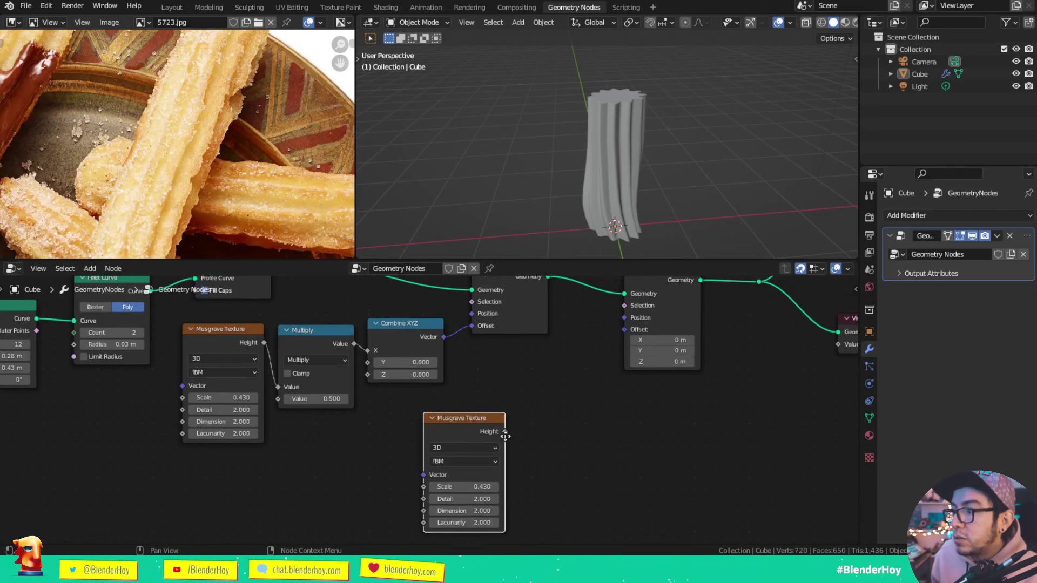
Step: Duplicate Multiply and Combine XYZ, wiring the second Musgrave Height through them into the second Set Position Offset
drag(413, 476, 336, 373)
key(shift+d)
click(573, 475)
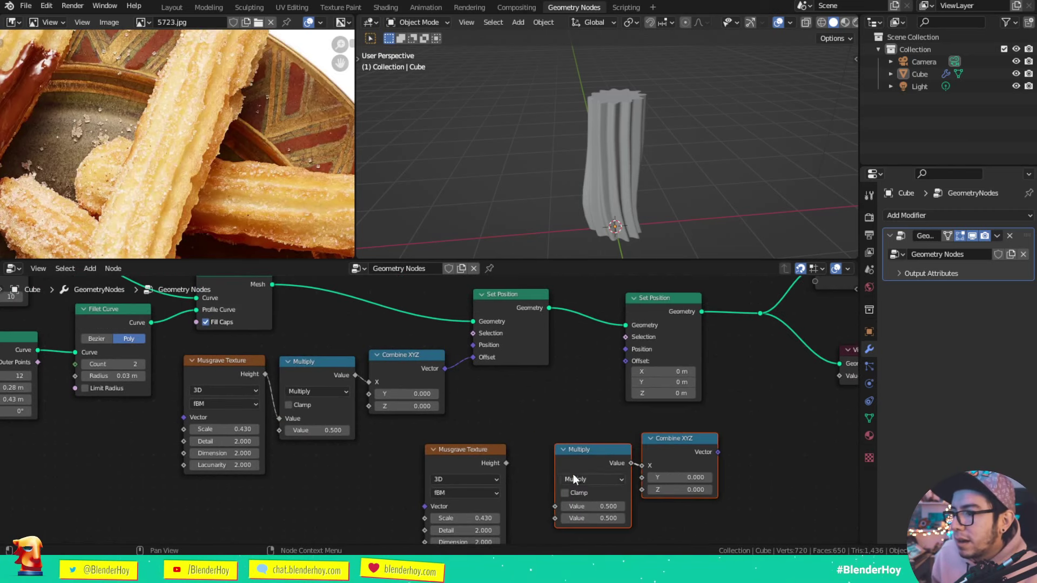
mouse_move(506, 463)
mouse_down()
mouse_move(557, 521)
mouse_move(556, 509)
mouse_up()
drag(719, 452, 619, 357)
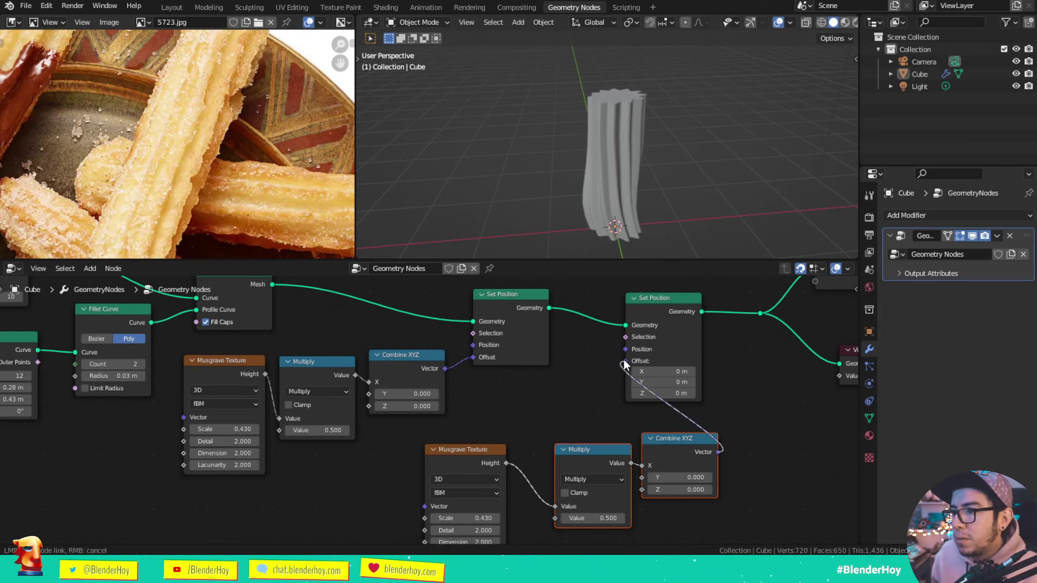
middle_drag(789, 381, 752, 395)
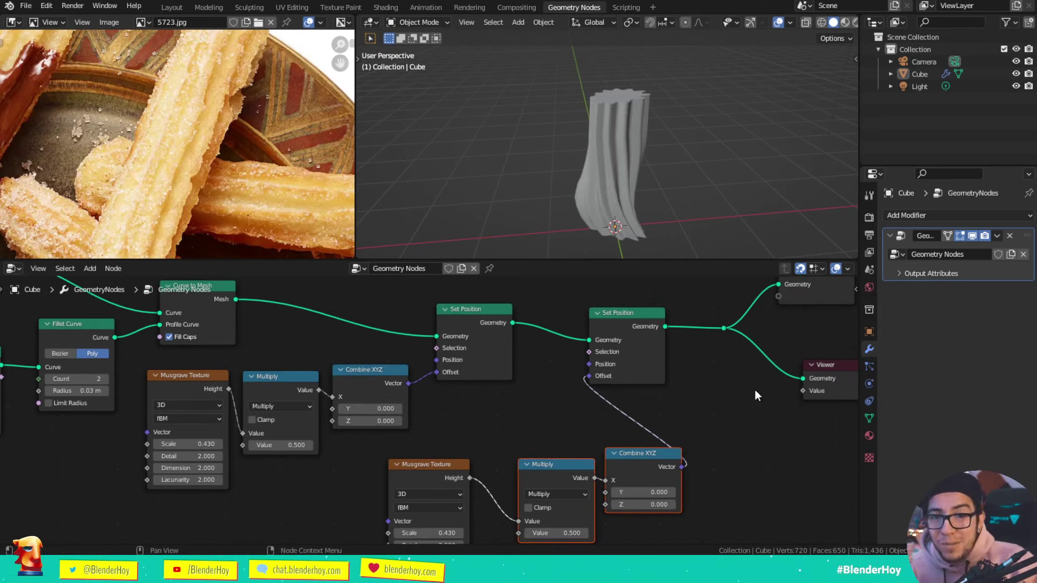
Step: Raise the second Musgrave Texture Scale to 6.630 and inspect the jagged column
scroll(757, 390, down, 2)
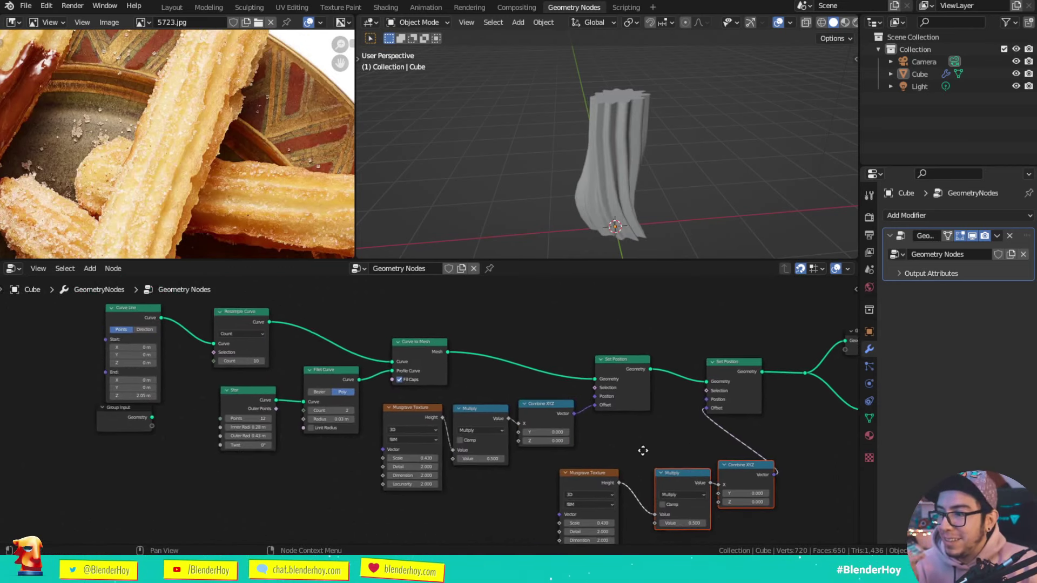
middle_drag(480, 433, 497, 397)
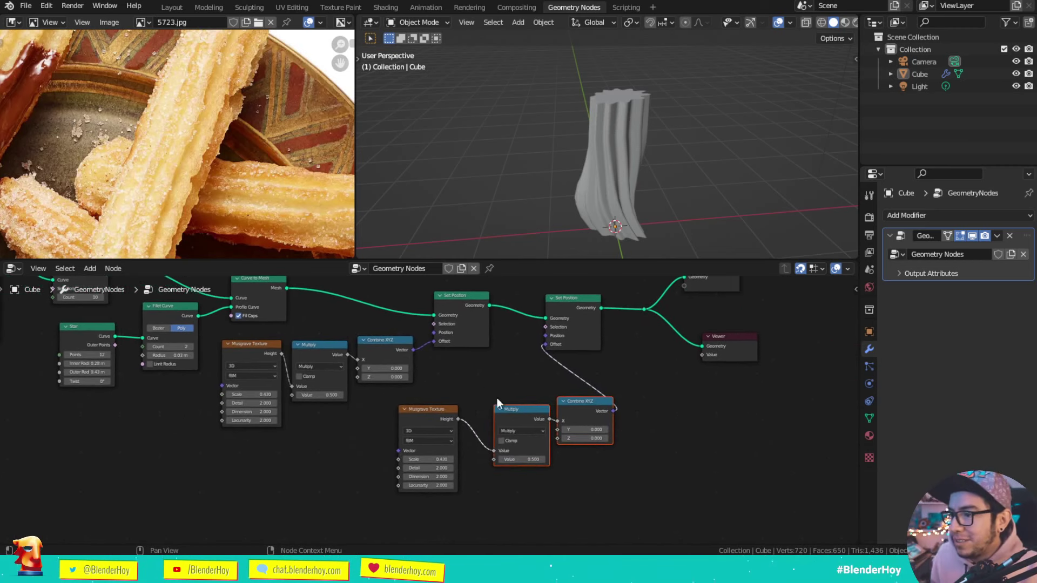
scroll(497, 397, up, 2)
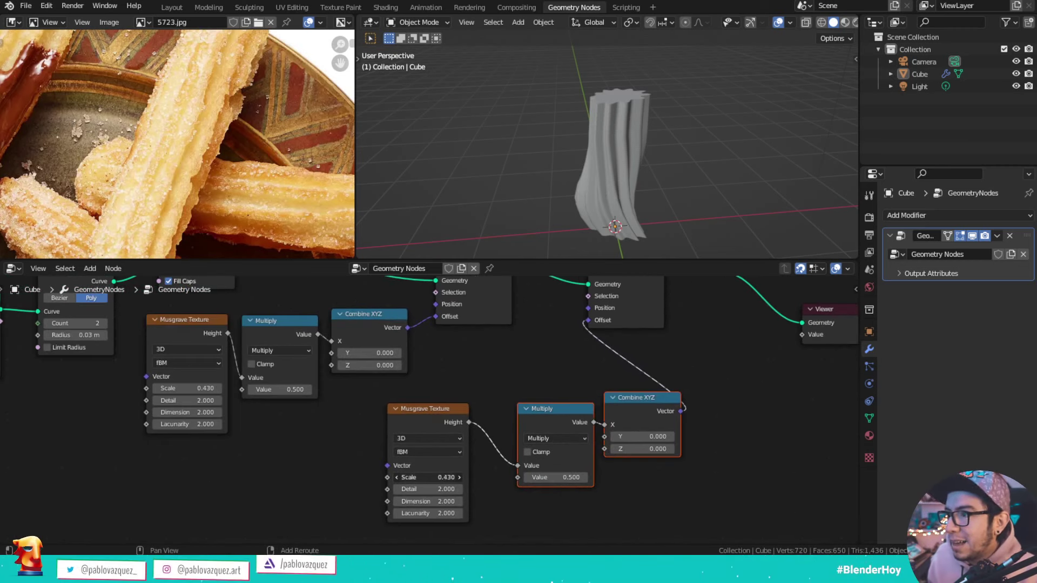
drag(426, 478, 697, 477)
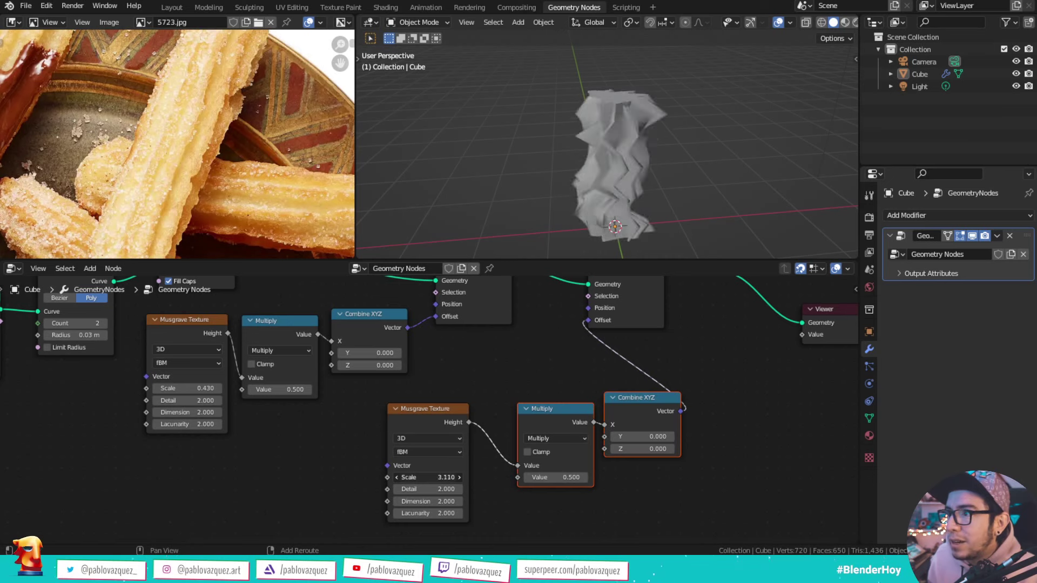
scroll(732, 82, up, 2)
middle_drag(732, 83, 384, 132)
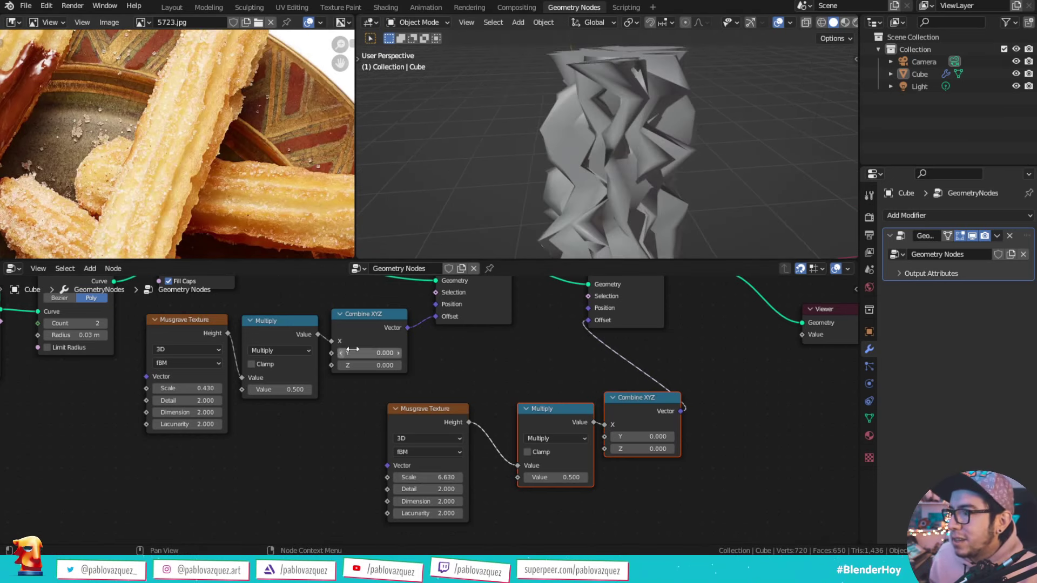
middle_drag(277, 364, 263, 436)
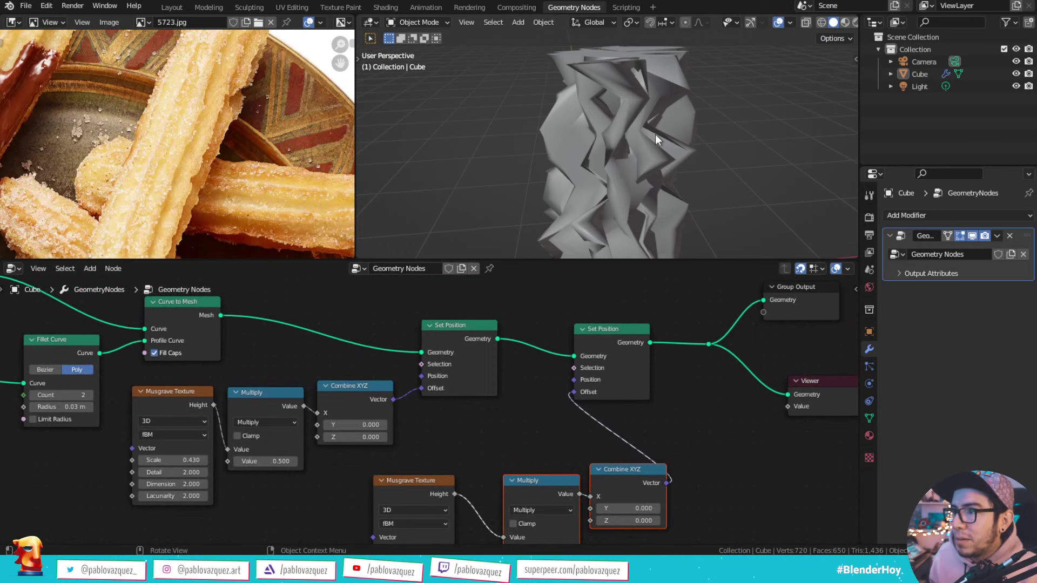
middle_drag(608, 486, 596, 410)
Step: Set the second Multiply factor to 0.020 for fine wobble
double_click(540, 479)
text(0.05)
key(Return)
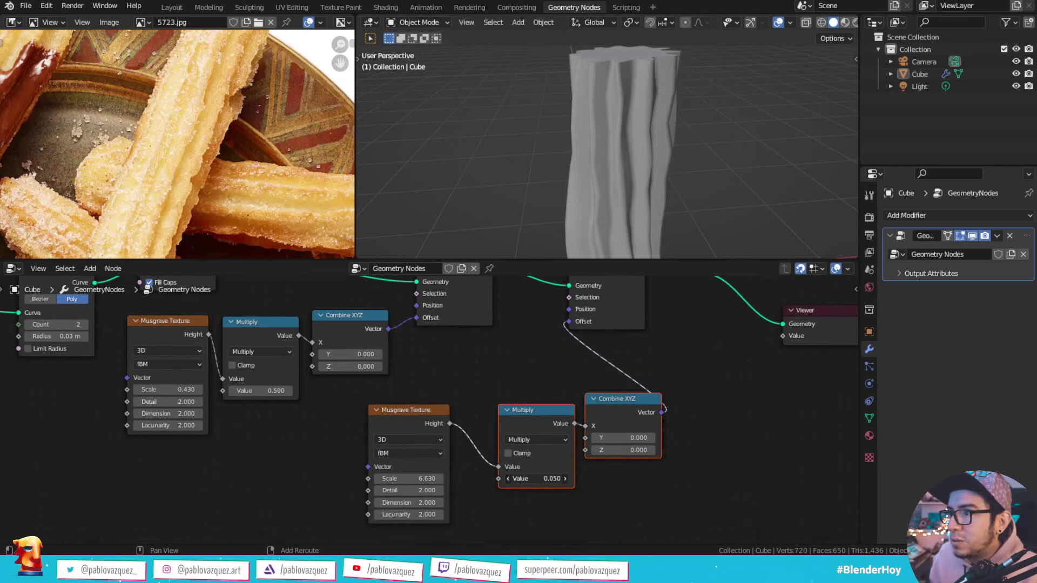
drag(537, 478, 519, 478)
middle_drag(657, 95, 727, 141)
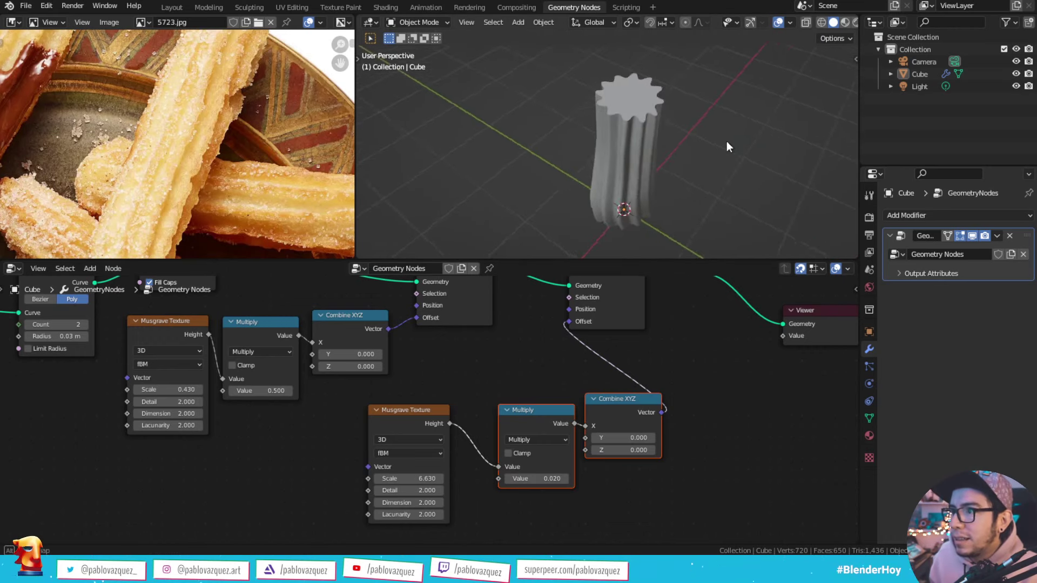
scroll(550, 342, down, 1)
scroll(571, 354, down, 1)
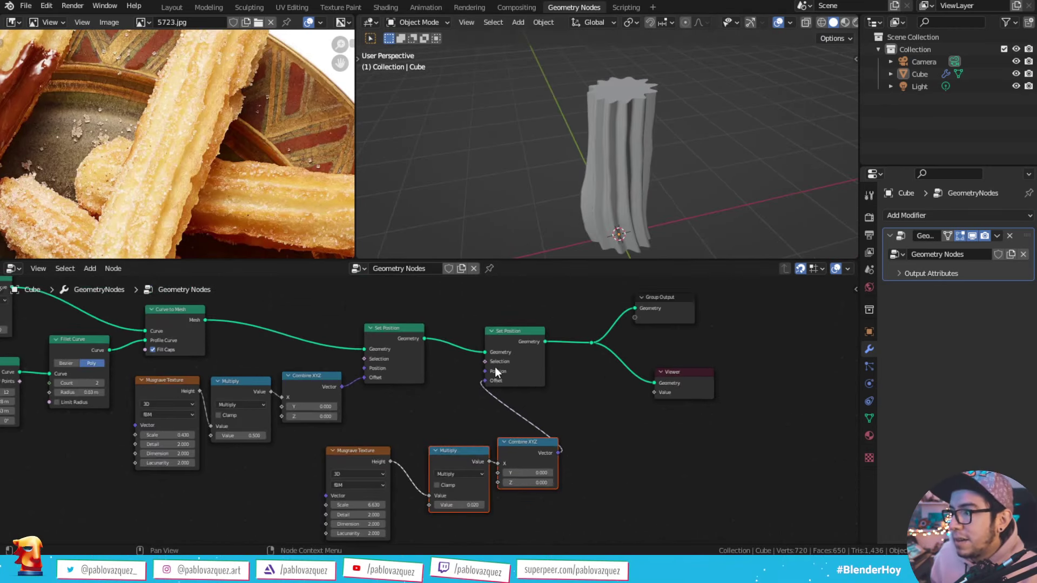
mouse_move(411, 372)
middle_down()
mouse_move(590, 387)
mouse_move(538, 371)
middle_up()
scroll(294, 355, up, 2)
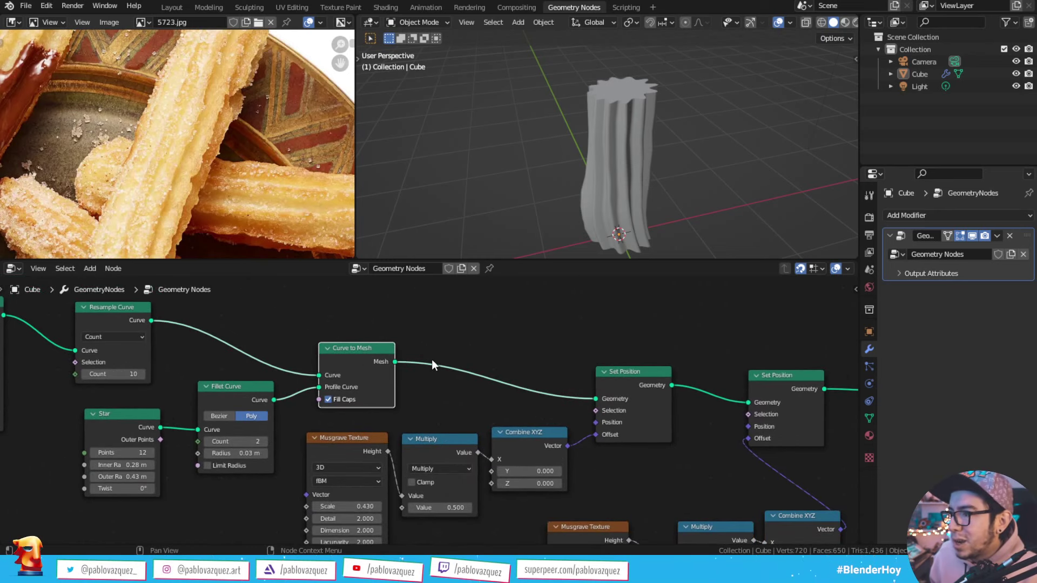
Step: Insert a Level 2 Subdivide Mesh node between Curve to Mesh and the first Set Position
key(shift+a)
key(Escape)
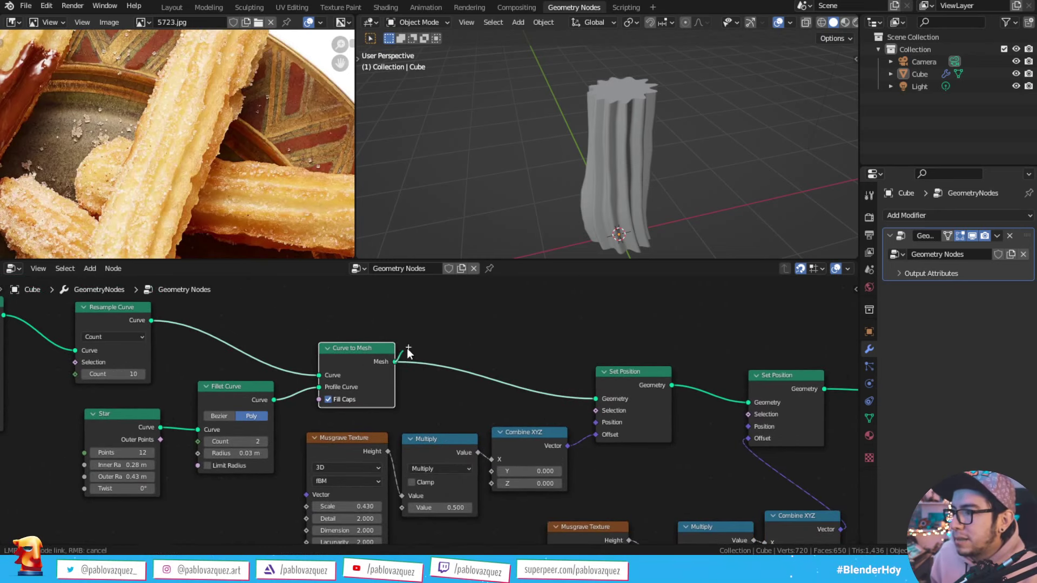
drag(395, 361, 456, 325)
text(subdiv)
key(Return)
click(533, 359)
mouse_move(705, 83)
middle_down()
mouse_move(649, 112)
mouse_move(592, 102)
mouse_move(569, 121)
mouse_move(650, 144)
mouse_move(643, 138)
middle_up()
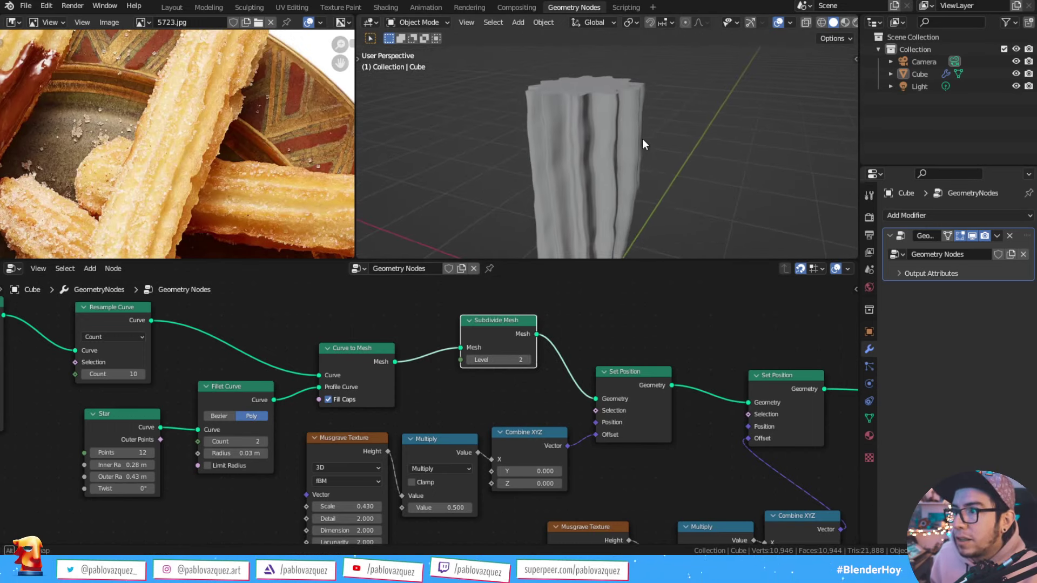
Step: Move the Group Output and Viewer nodes further right
scroll(641, 138, down, 4)
scroll(640, 142, down, 2)
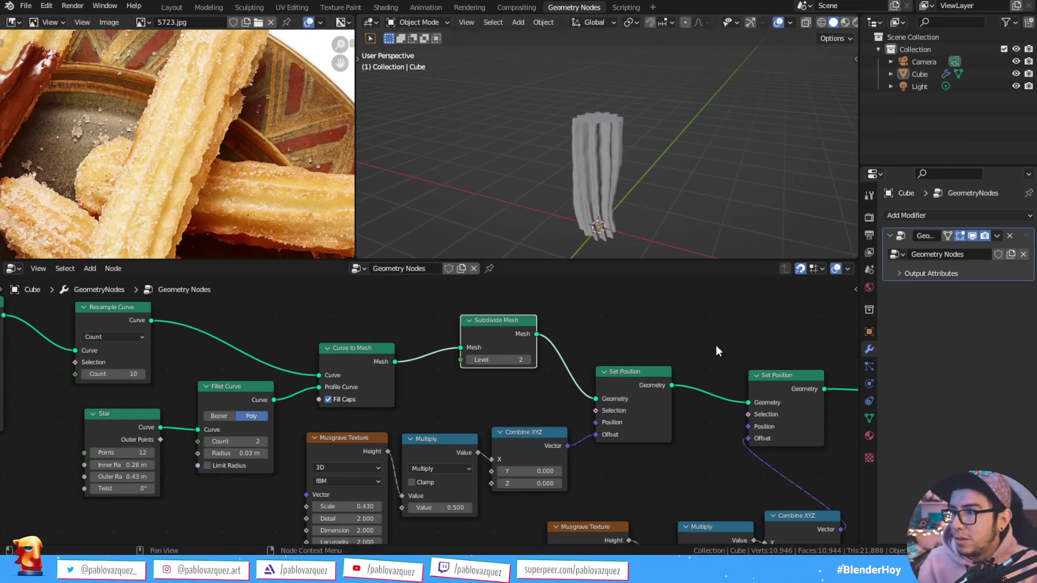
middle_drag(730, 365, 433, 360)
drag(763, 493, 556, 328)
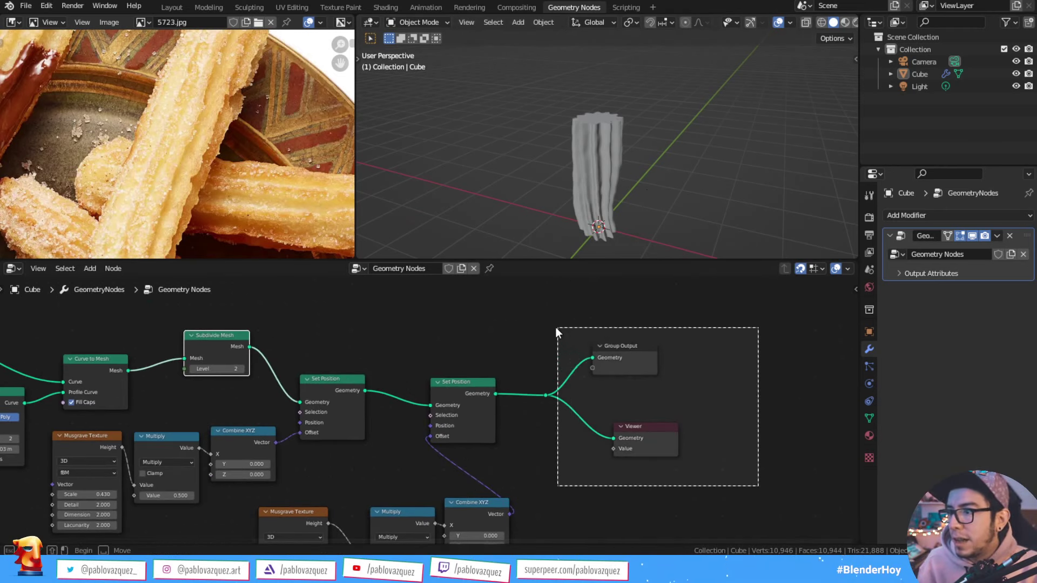
key(g)
click(685, 342)
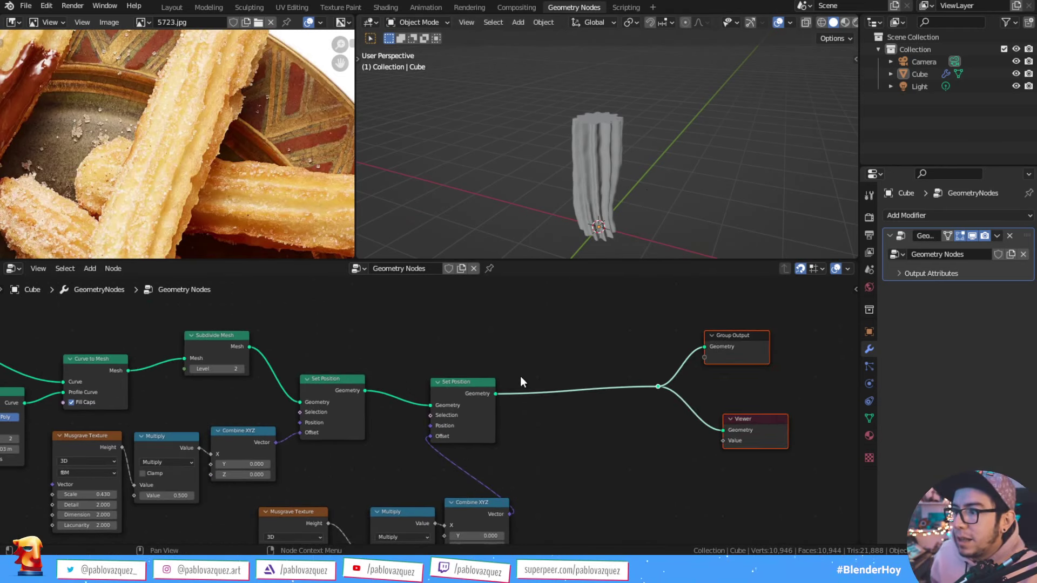
ctrl+scroll(518, 378, left, 5)
ctrl+scroll(363, 420, left, 5)
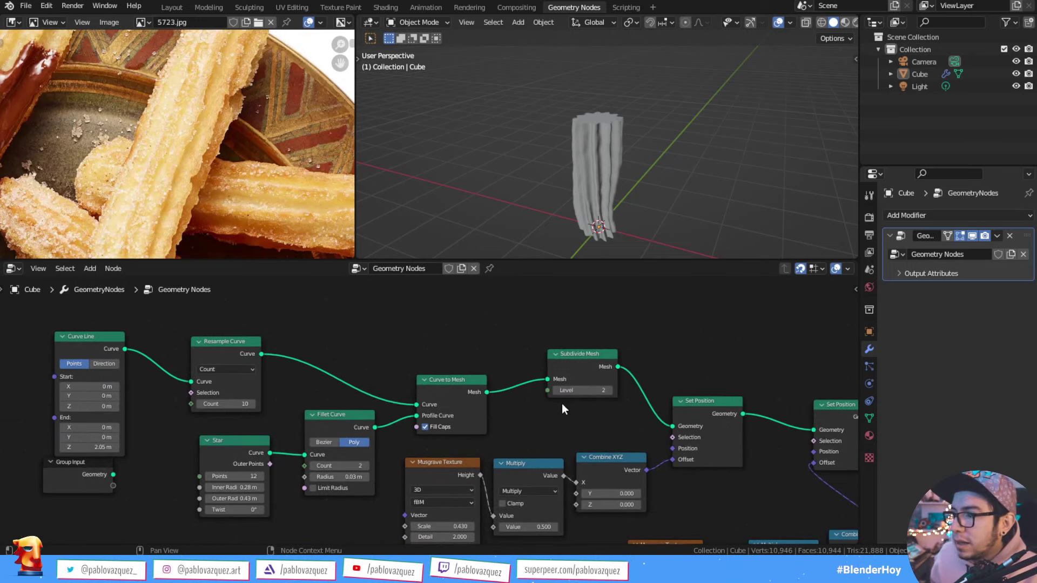
ctrl+scroll(726, 435, right, 5)
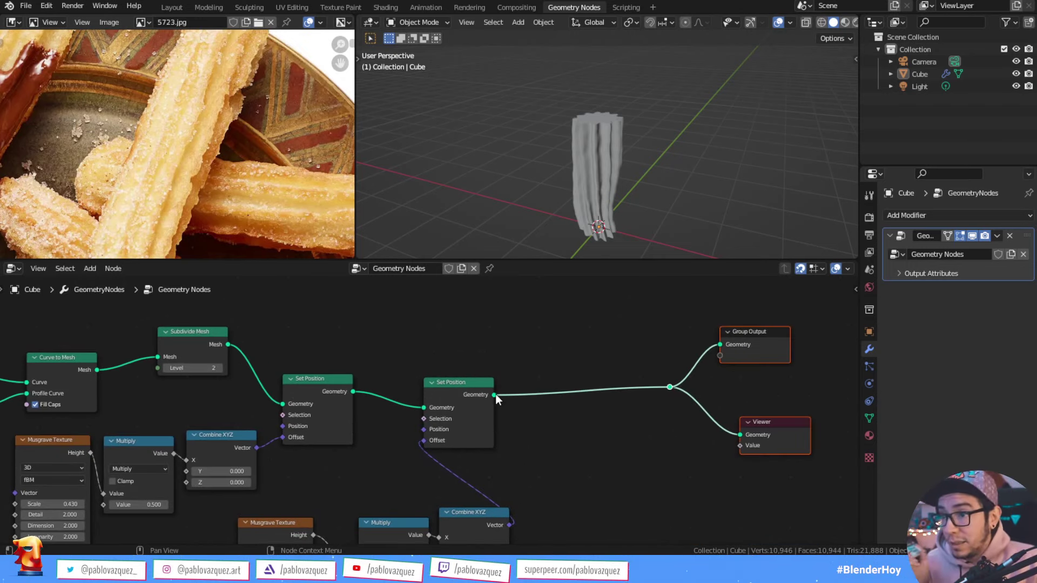
Step: Give the object a pink base colour material and preview it with material shading
click(870, 435)
click(984, 399)
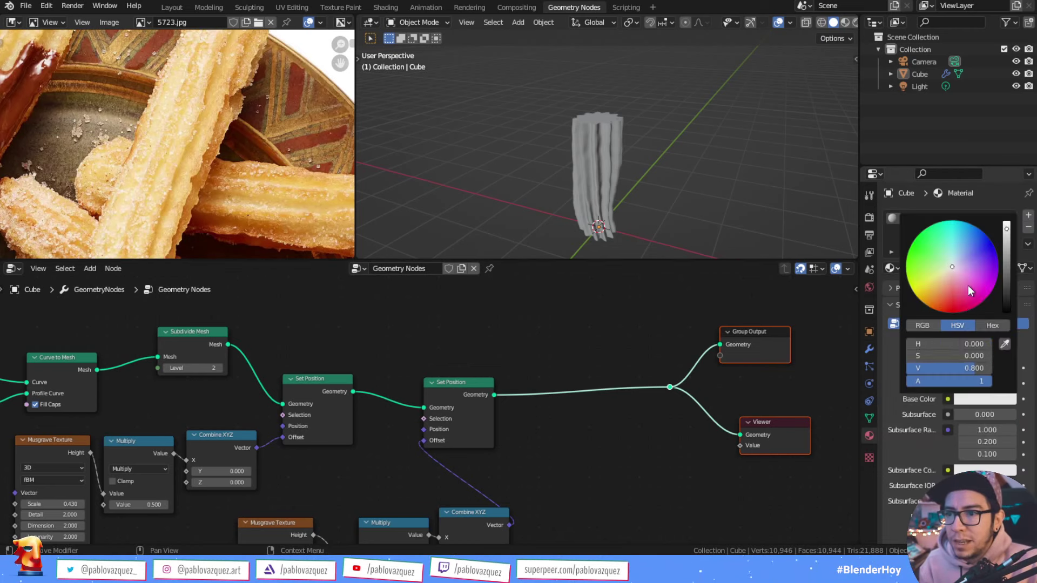
click(968, 285)
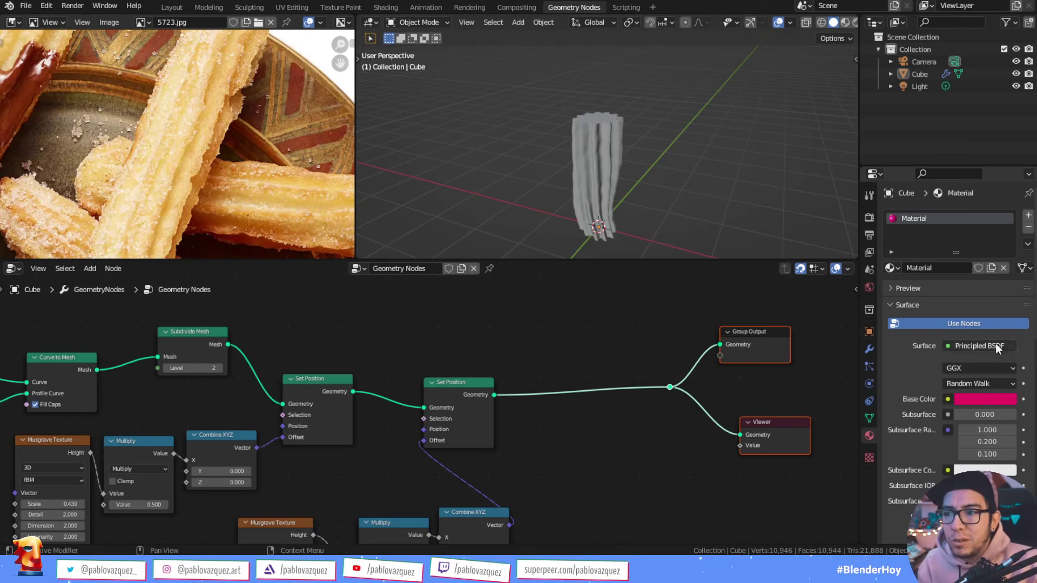
click(822, 22)
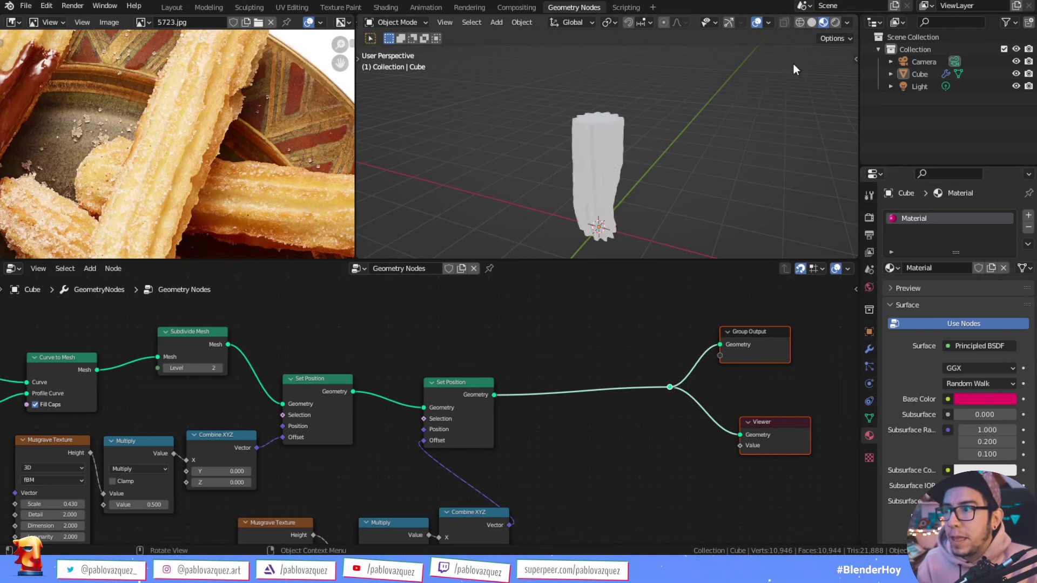
middle_drag(793, 64, 767, 185)
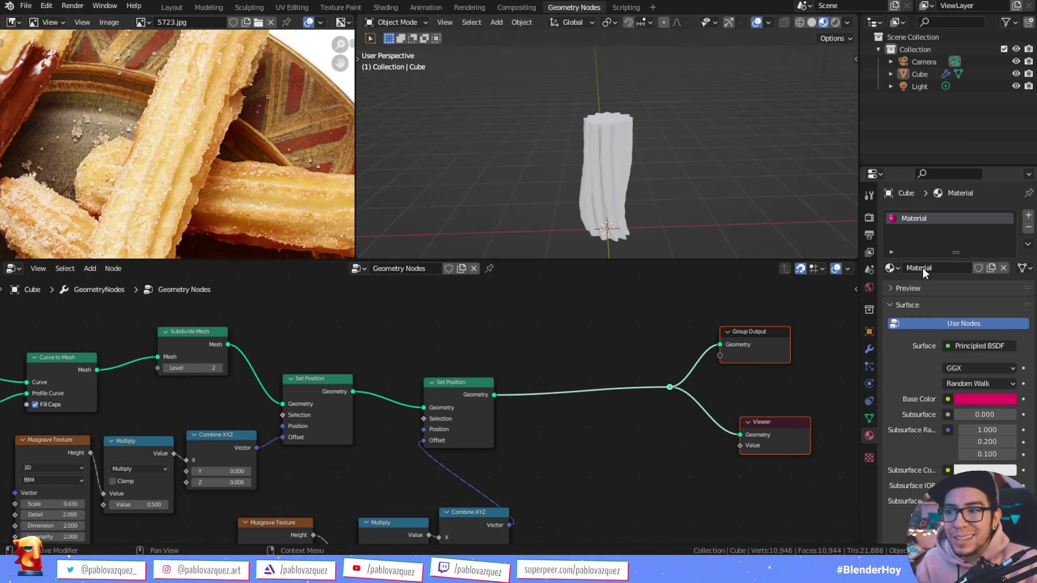
Step: Name the material 'churro' and eyedrop a pale churro yellow Base Color from the reference photo
text(churro)
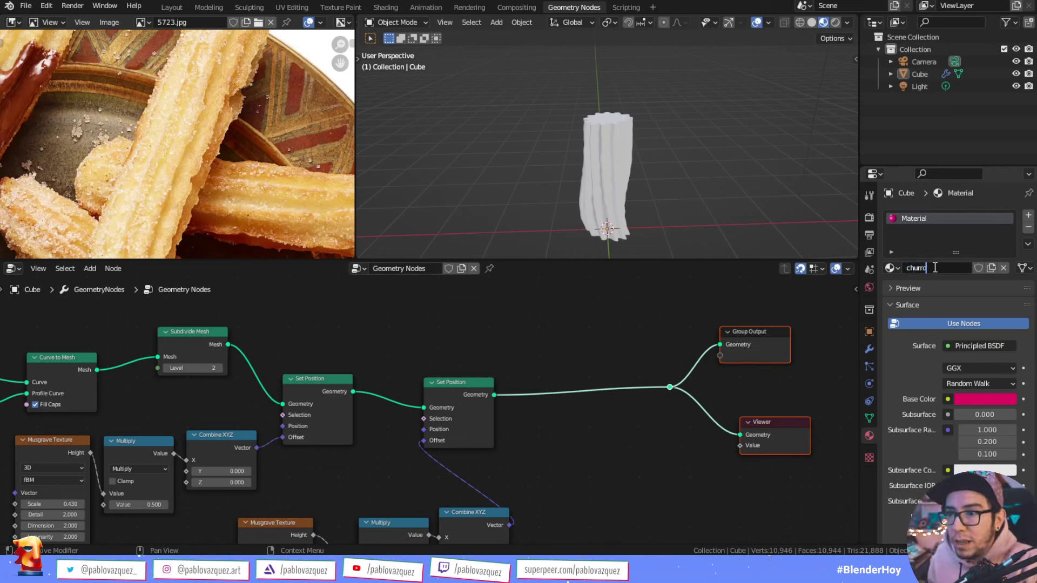
key(Return)
click(994, 399)
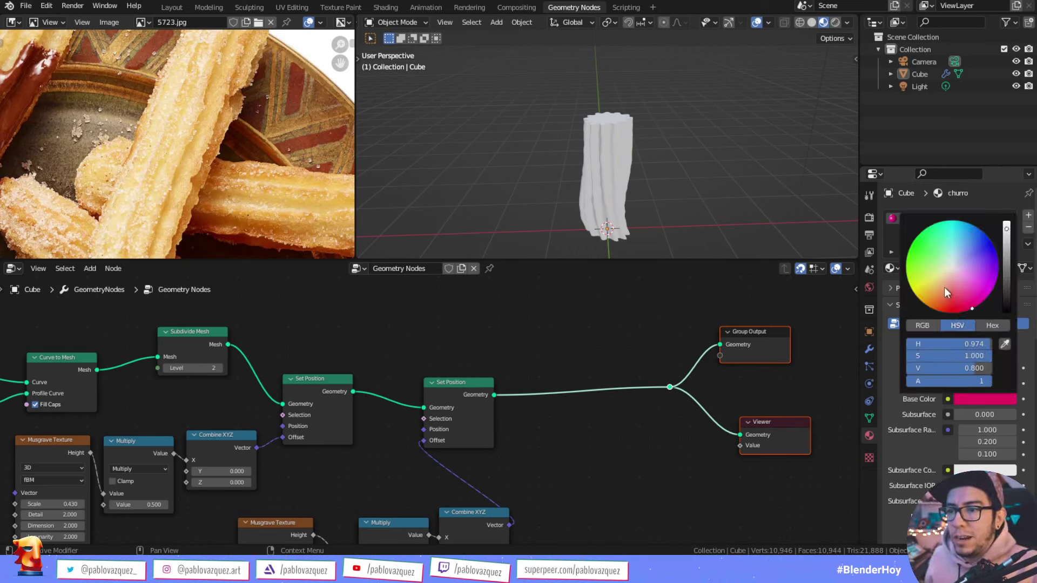
mouse_move(944, 287)
mouse_down()
mouse_move(930, 289)
mouse_move(933, 301)
mouse_up()
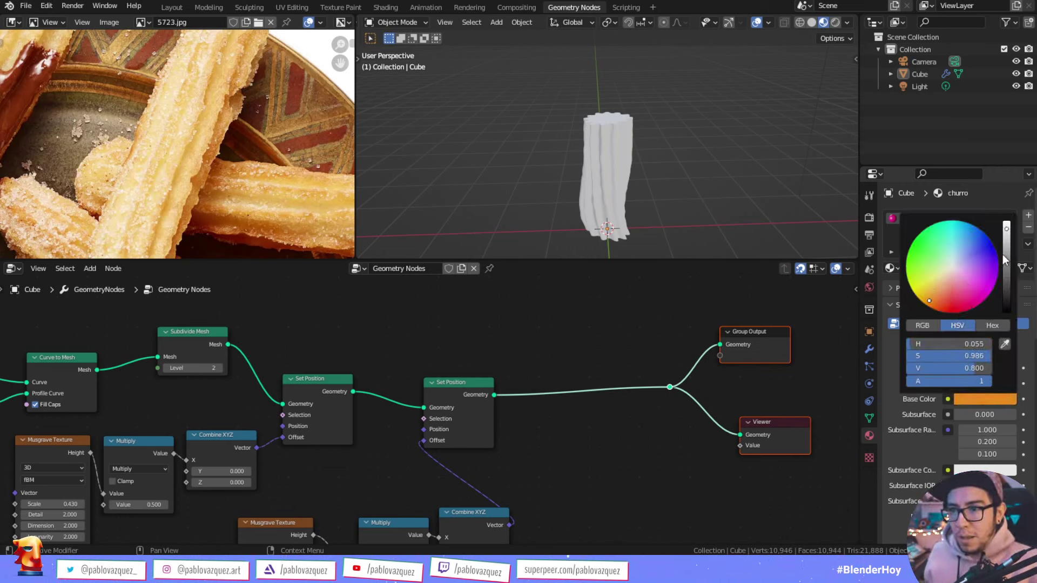
drag(1004, 259, 1006, 264)
click(933, 286)
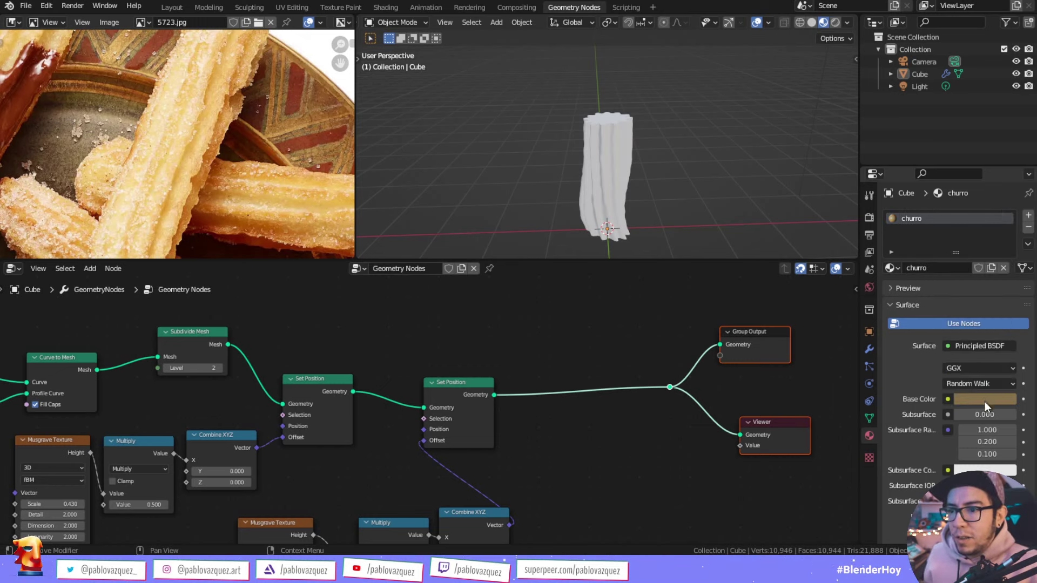
key(e)
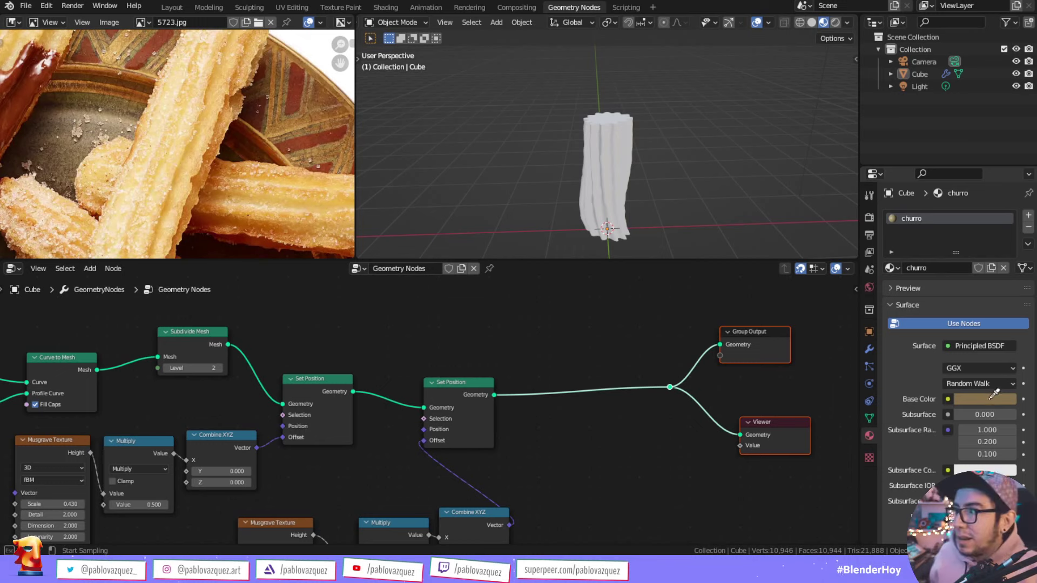
click(198, 145)
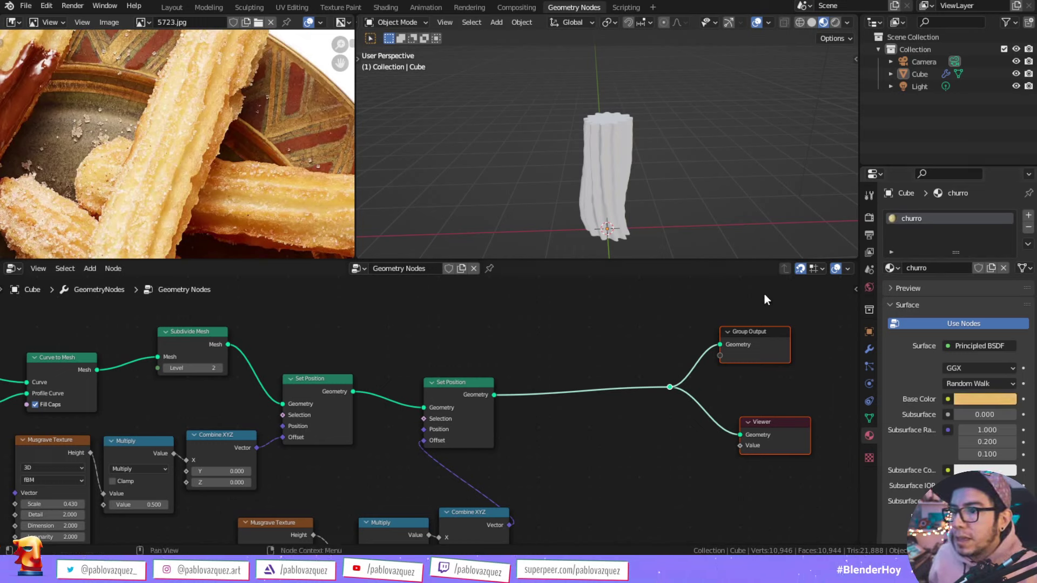
drag(494, 394, 542, 331)
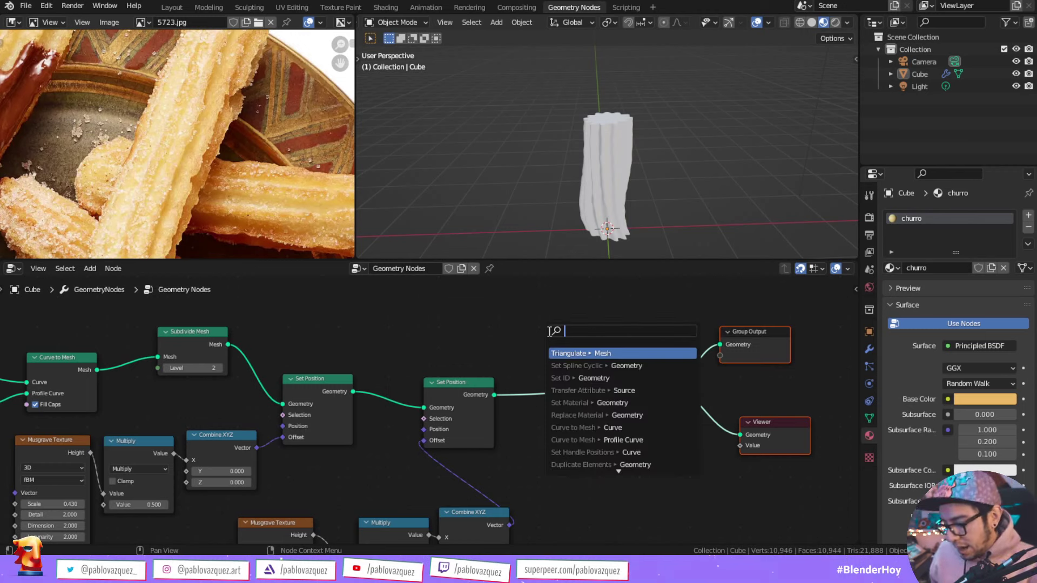
Step: Insert a Set Material node before the outputs, assigning the churro material
text(set mat)
key(Return)
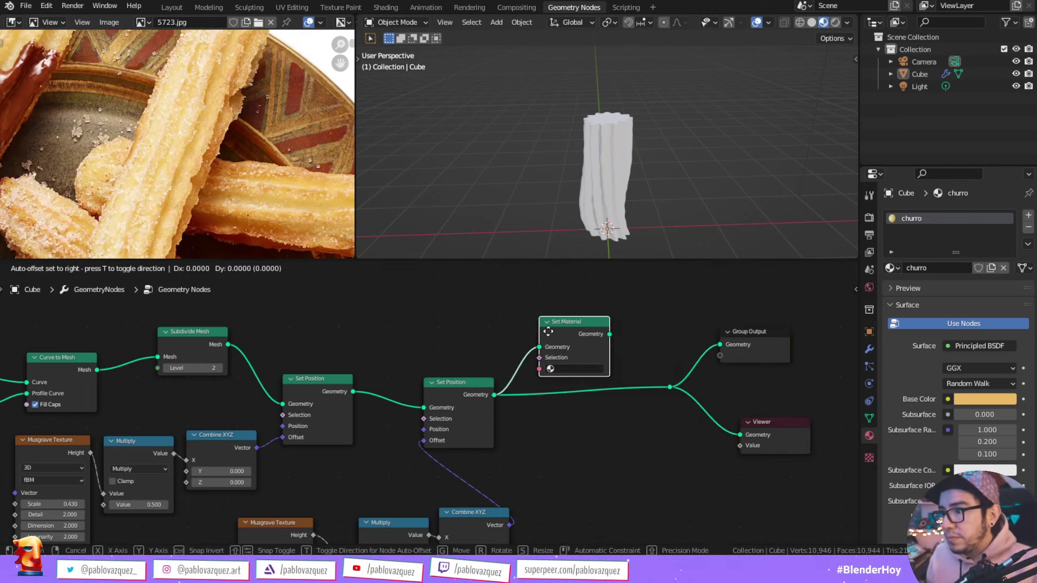
drag(610, 334, 670, 386)
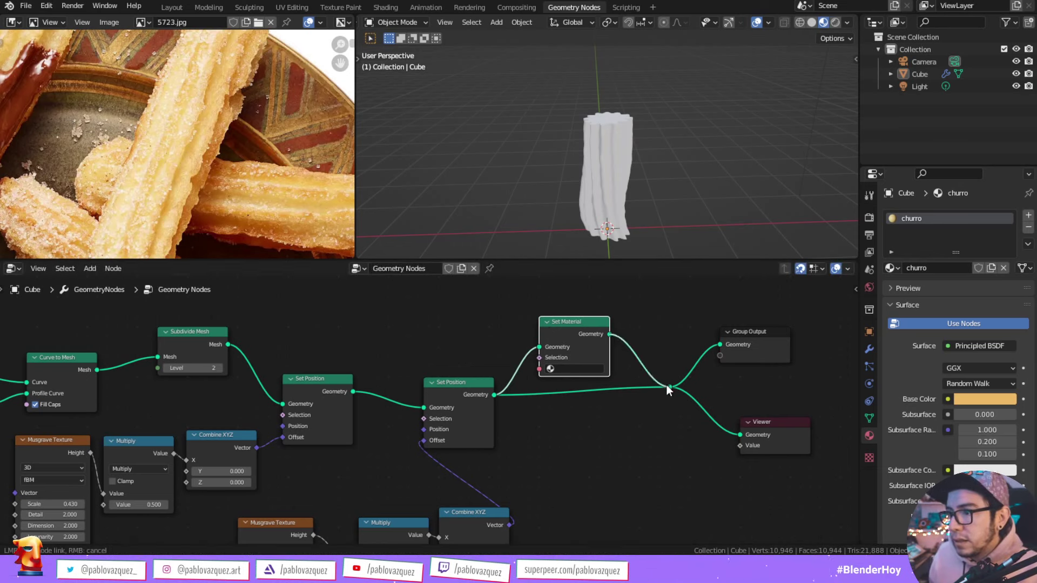
click(582, 369)
click(573, 386)
scroll(585, 158, up, 2)
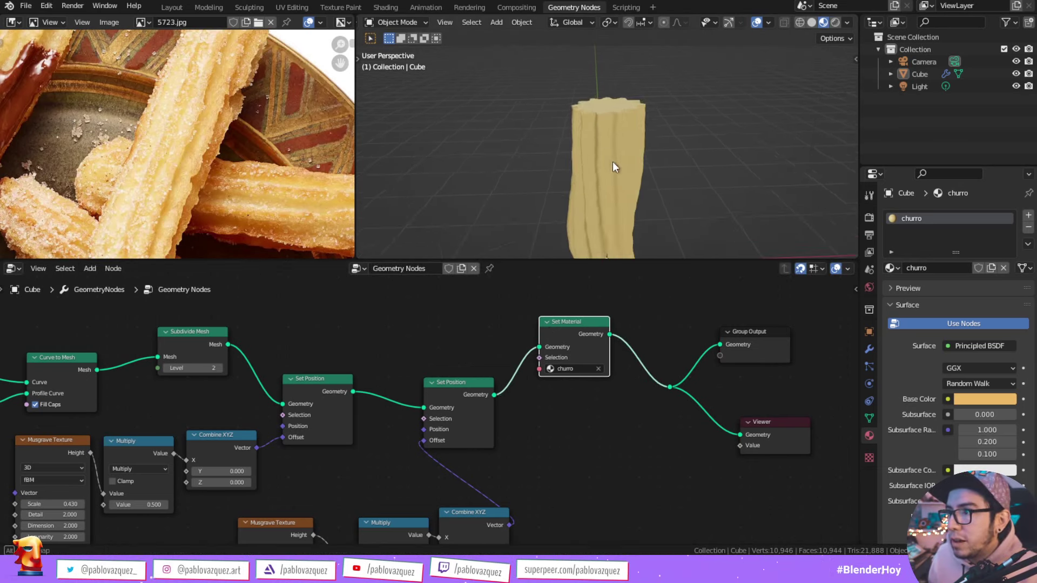
middle_drag(612, 161, 686, 155)
Step: Raise the churro material's Subsurface to 0.323
drag(993, 415, 1010, 415)
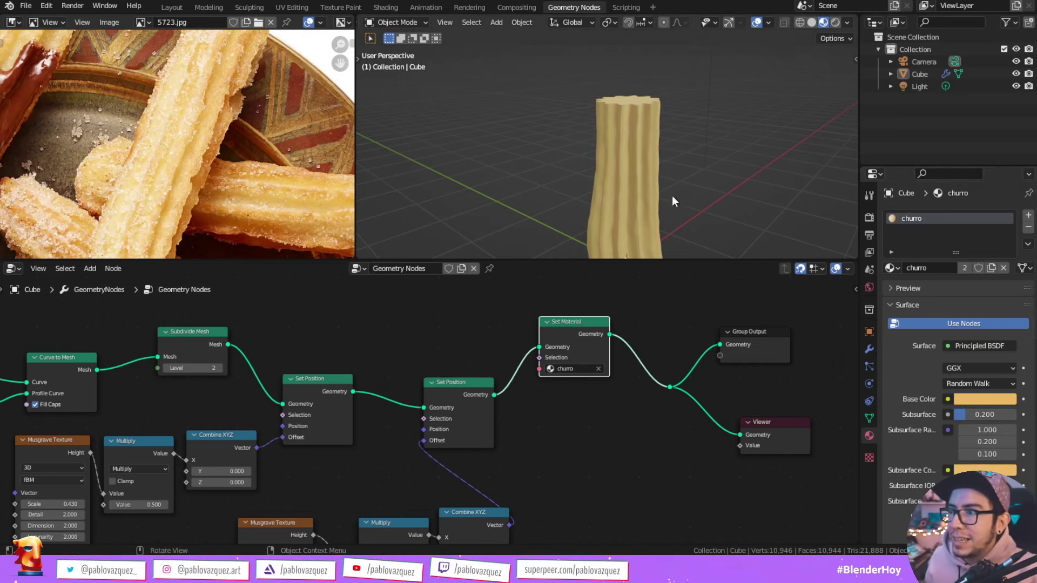
middle_drag(672, 196, 701, 217)
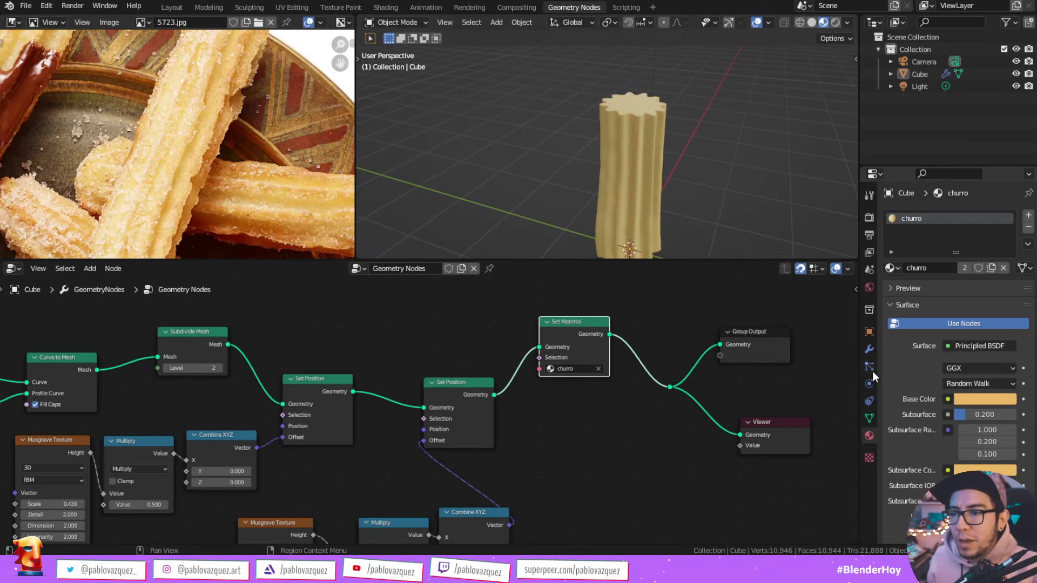
drag(860, 378, 839, 380)
drag(967, 414, 805, 278)
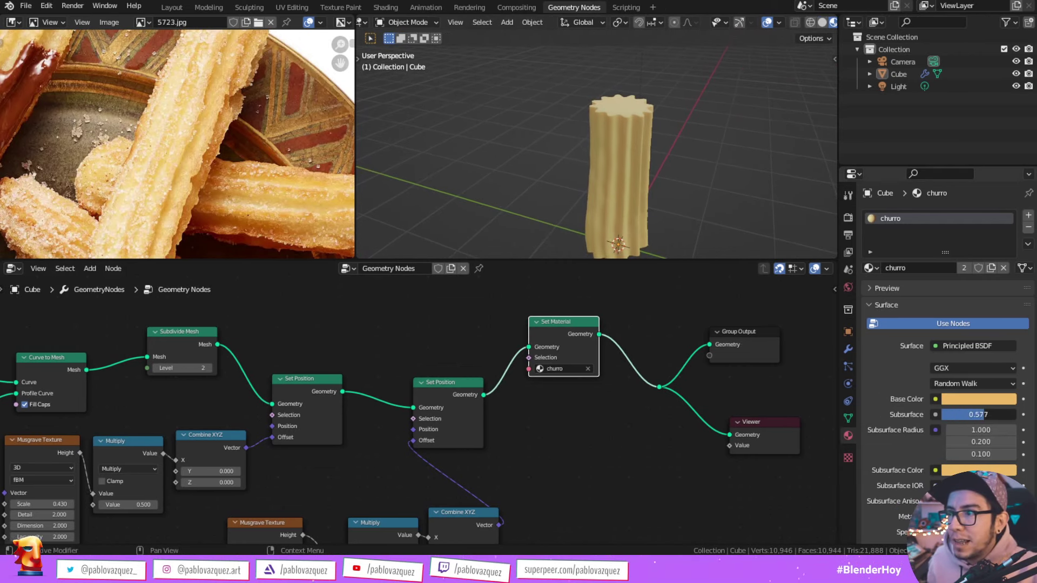
scroll(630, 150, up, 2)
mouse_move(630, 150)
middle_down()
mouse_move(633, 210)
mouse_move(620, 124)
mouse_move(586, 106)
mouse_move(572, 285)
mouse_move(644, 374)
middle_up()
Step: Adjust the second Musgrave Scale and set the bump Multiply value to 0.070
middle_drag(423, 427, 490, 353)
middle_drag(601, 197, 656, 174)
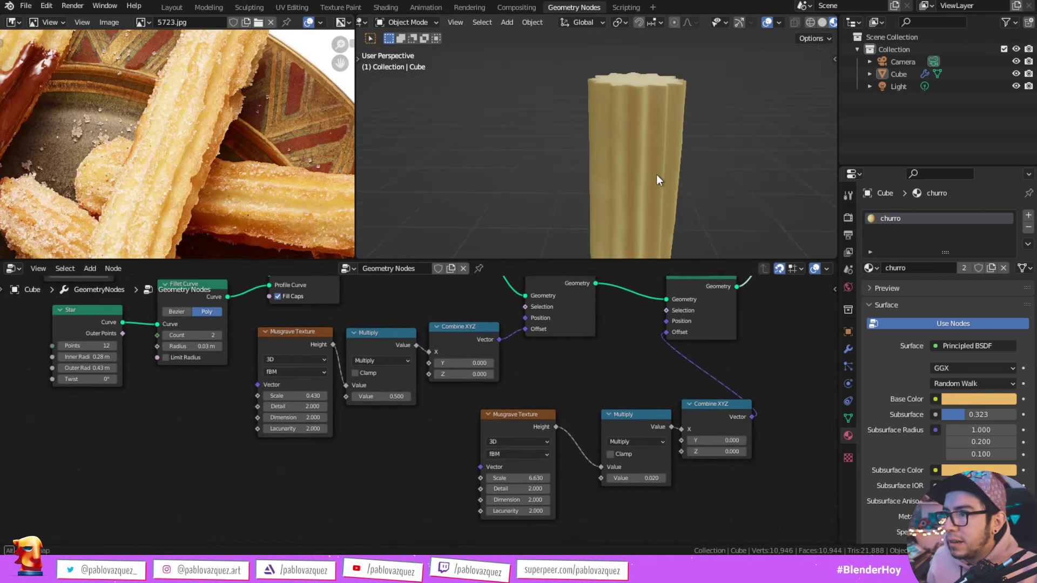
scroll(611, 459, up, 1)
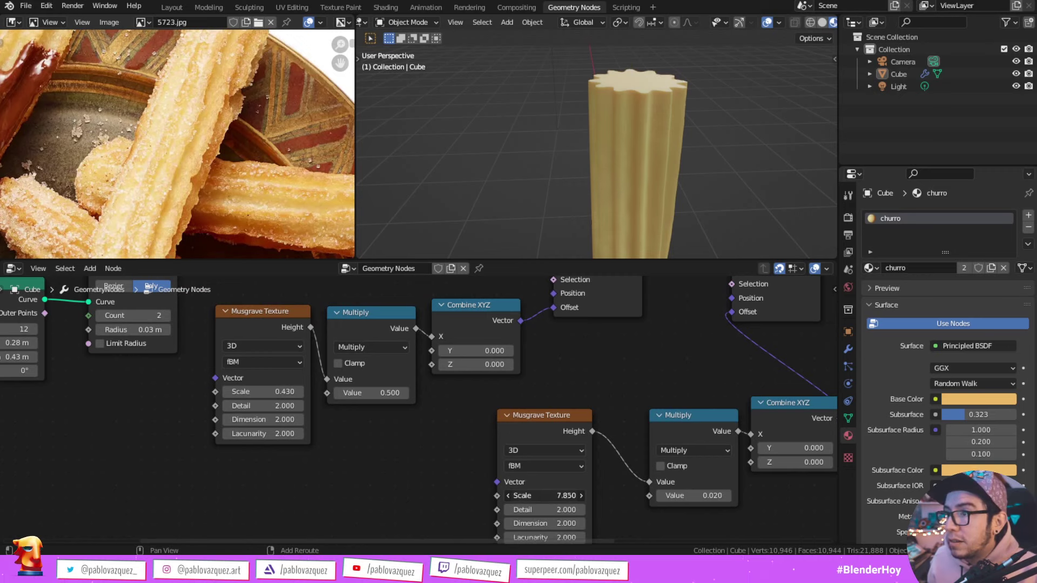
drag(545, 496, 532, 496)
drag(693, 496, 702, 496)
mouse_move(659, 177)
middle_down()
mouse_move(527, 149)
mouse_move(713, 163)
mouse_move(714, 133)
mouse_move(659, 225)
middle_up()
middle_drag(589, 325, 319, 455)
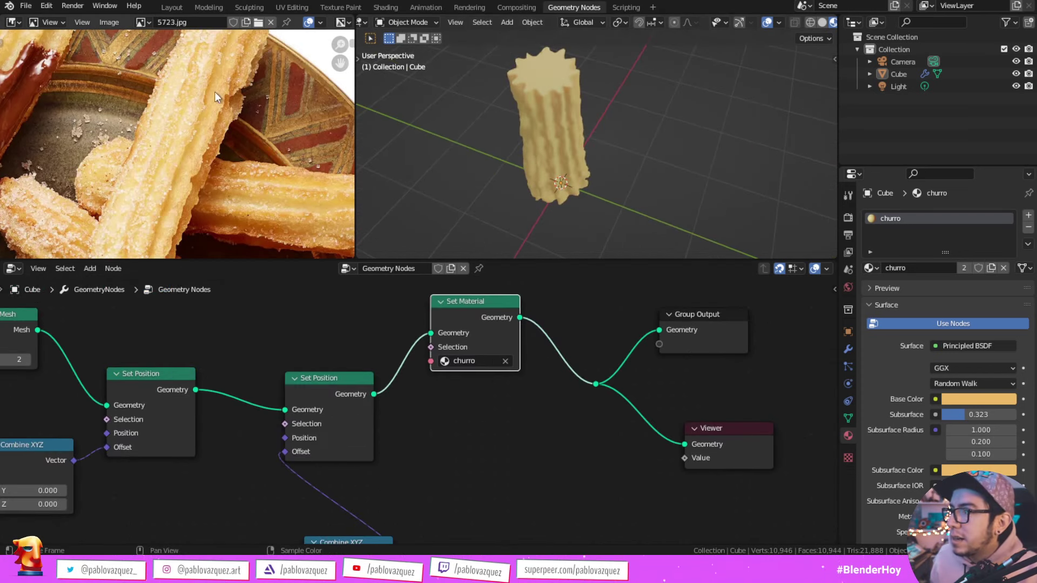
scroll(710, 417, down, 2)
mouse_move(708, 478)
mouse_down()
mouse_move(522, 320)
mouse_move(591, 372)
mouse_up()
Step: Shift Group Output and Viewer right and add a Distribute Points on Faces node after Set Material
key(g)
click(700, 342)
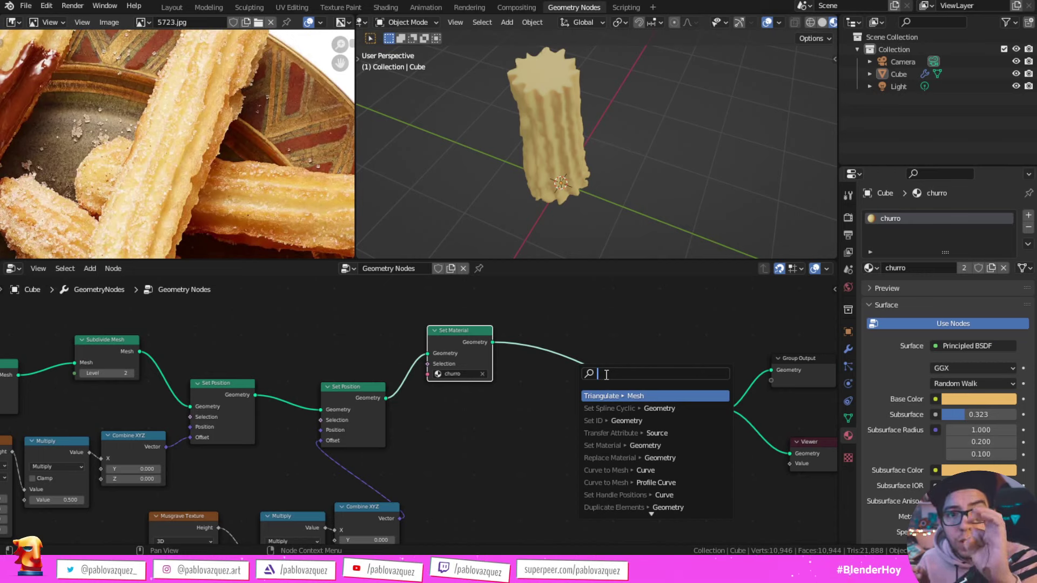
text(dis)
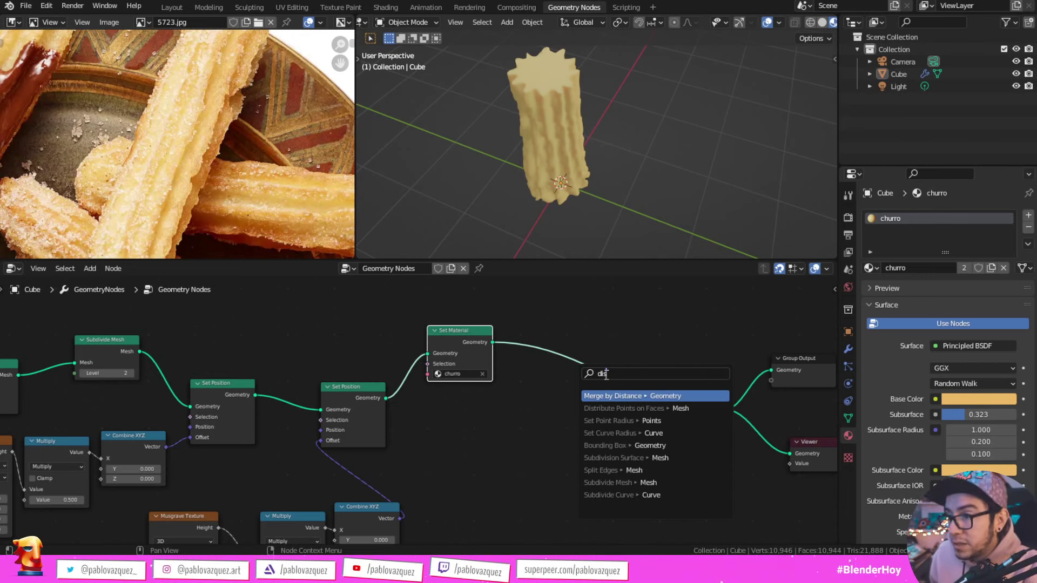
text(t)
key(Down)
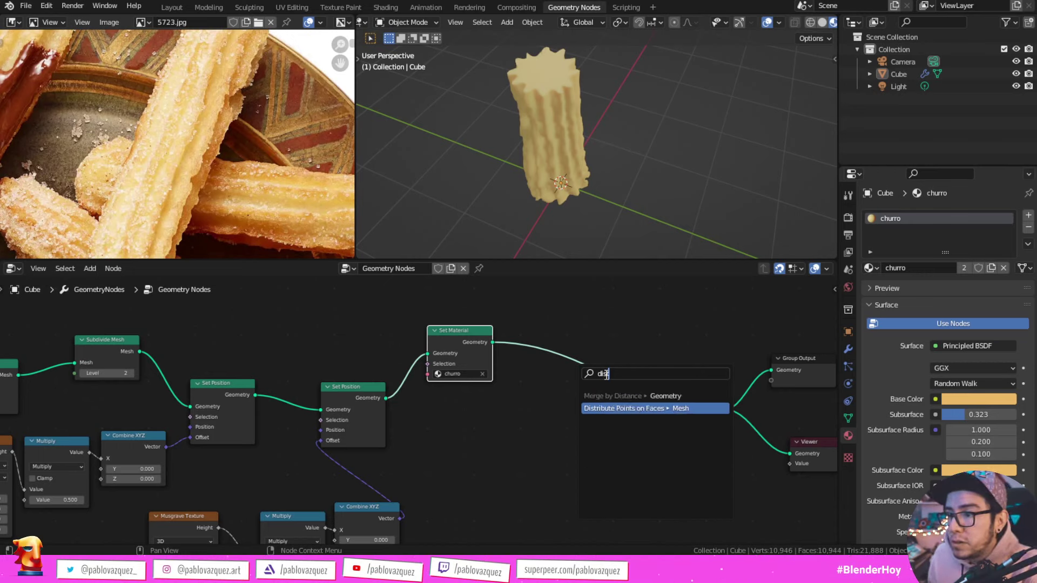
key(Return)
click(605, 374)
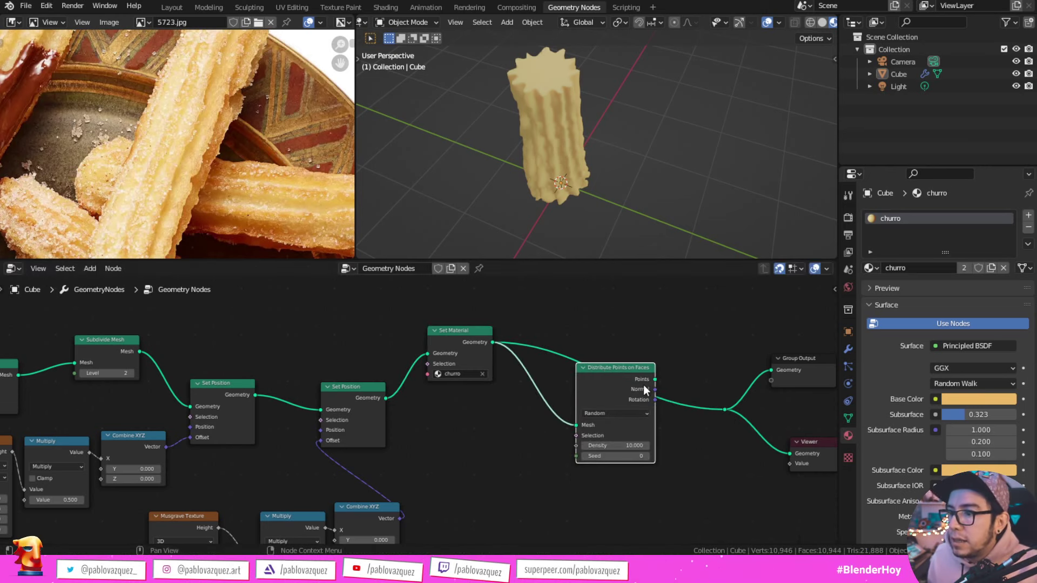
drag(655, 378, 725, 409)
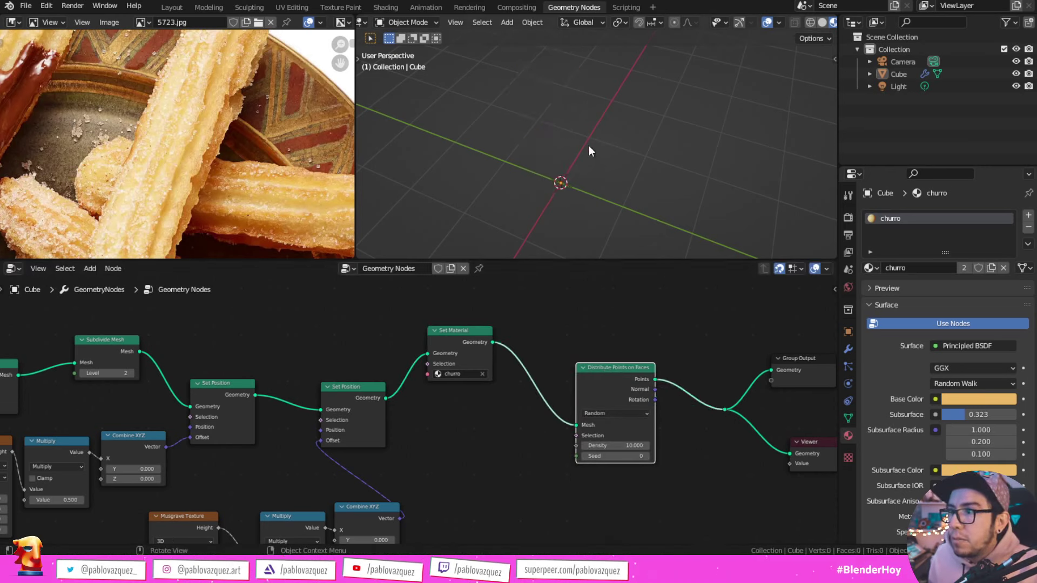
scroll(735, 409, up, 2)
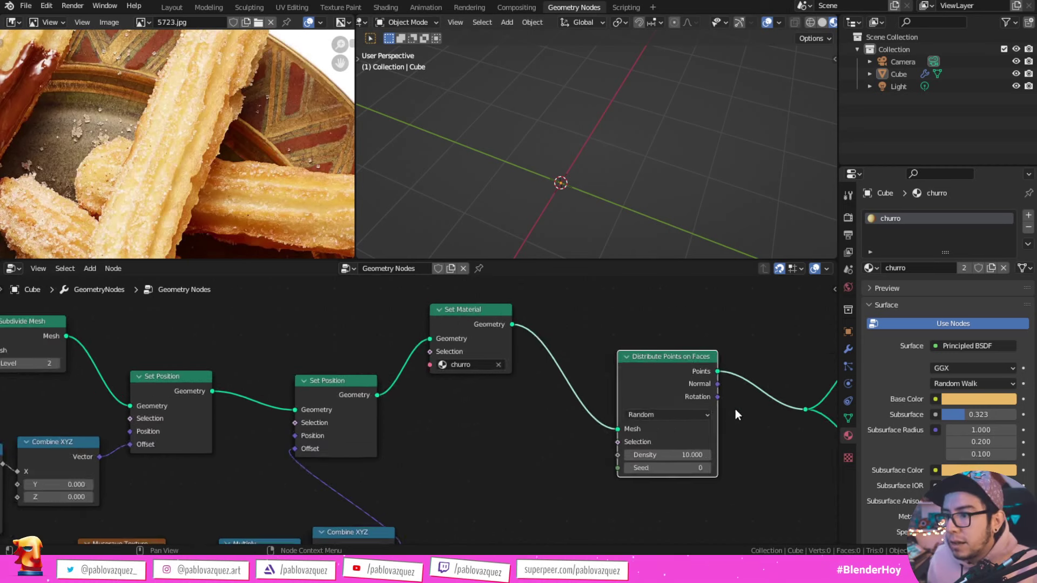
middle_drag(735, 409, 697, 420)
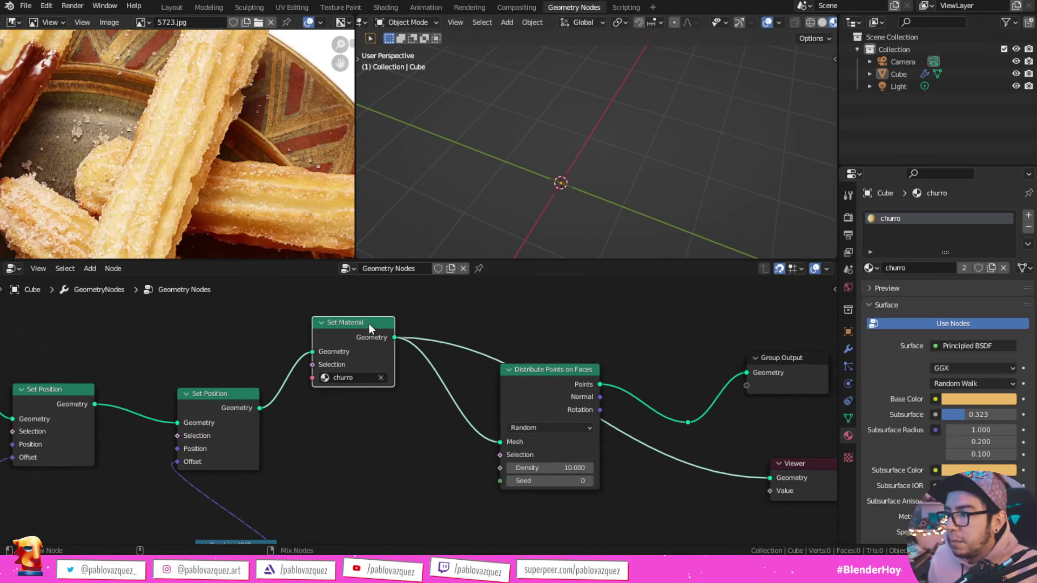
Step: Relink Set Material straight to Group Output and add an Instance on Points node fed by the points
ctrl+shift+click(368, 324)
mouse_move(540, 372)
mouse_down()
mouse_move(505, 418)
mouse_move(519, 415)
mouse_move(484, 440)
mouse_move(633, 413)
mouse_up()
text(instanc)
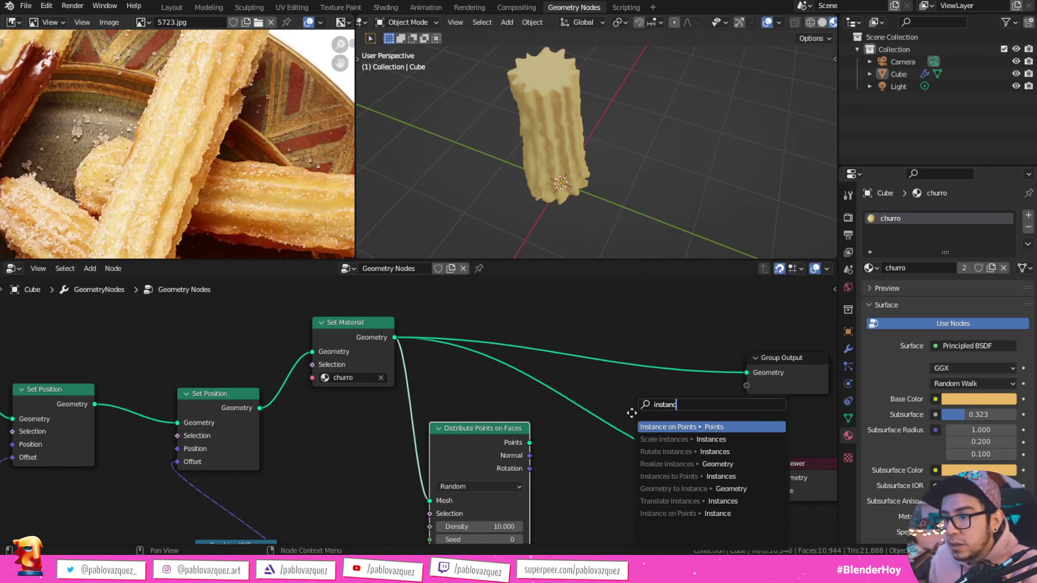
key(Return)
click(620, 401)
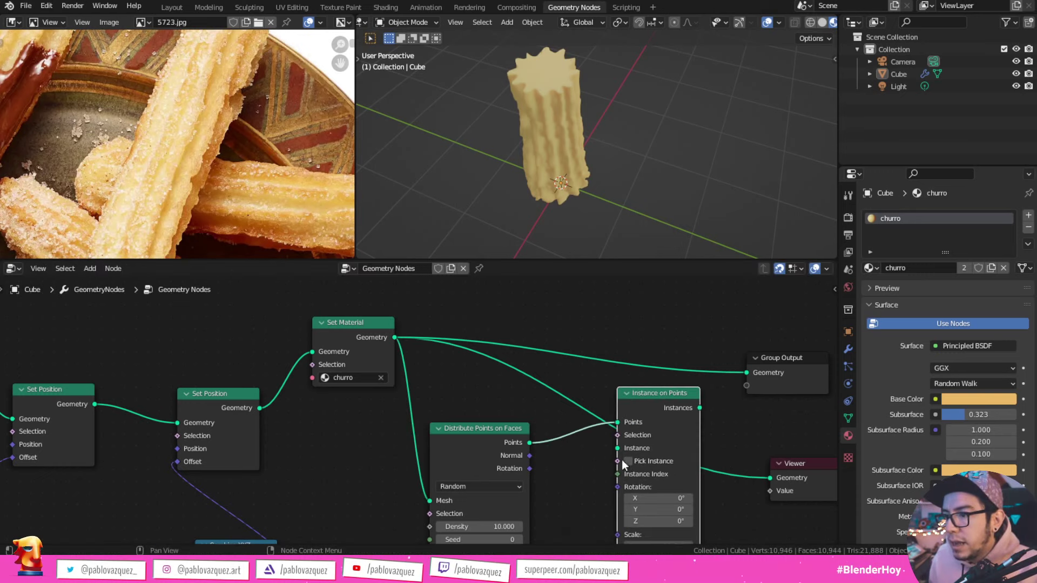
Step: Collapse the Distribute Points on Faces node and tidy the Instance on Points position
click(490, 448)
key(h)
key(g)
click(500, 413)
click(624, 443)
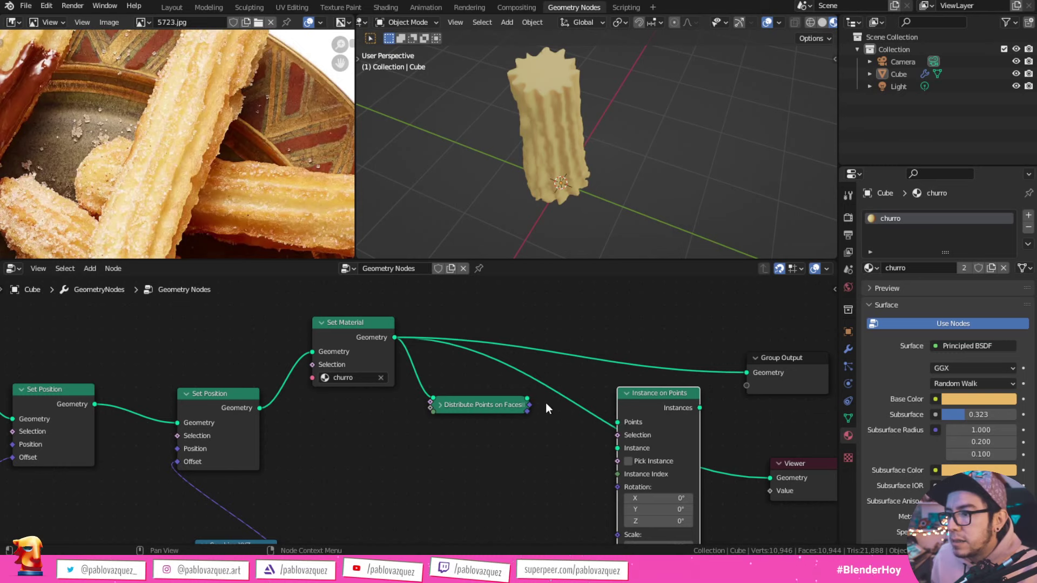
drag(634, 410, 611, 421)
Step: Use a 0.02 m radius Ico Sphere as the instance shape and send instances to the output
drag(594, 460, 518, 464)
text(ic)
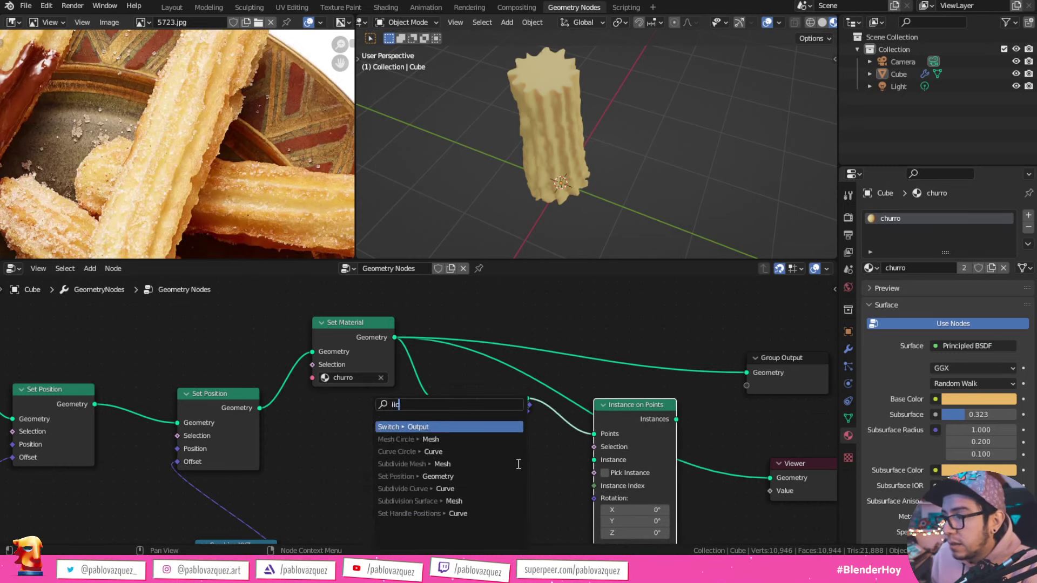
text(o)
key(Return)
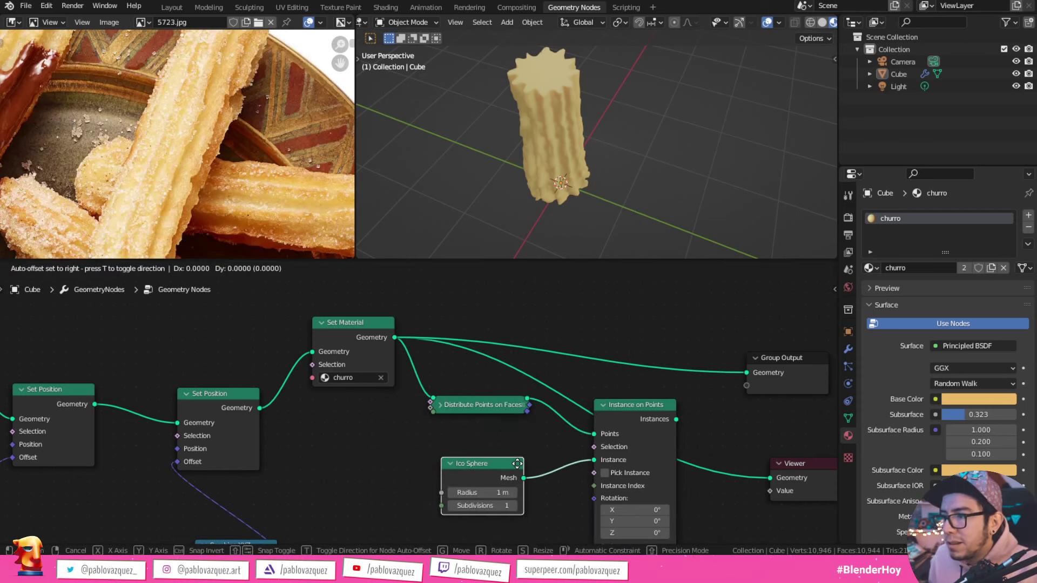
click(517, 463)
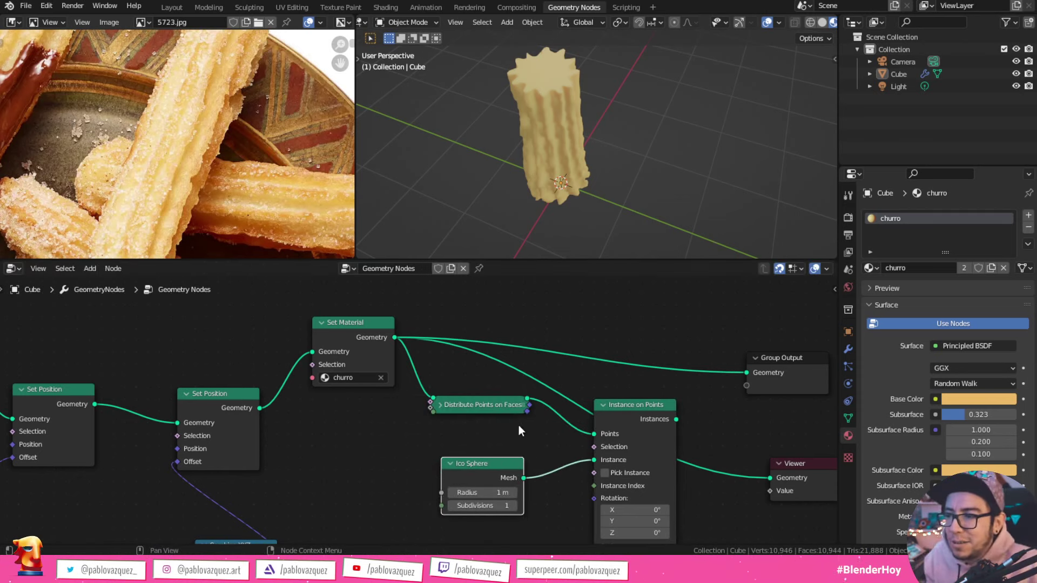
drag(636, 407, 613, 406)
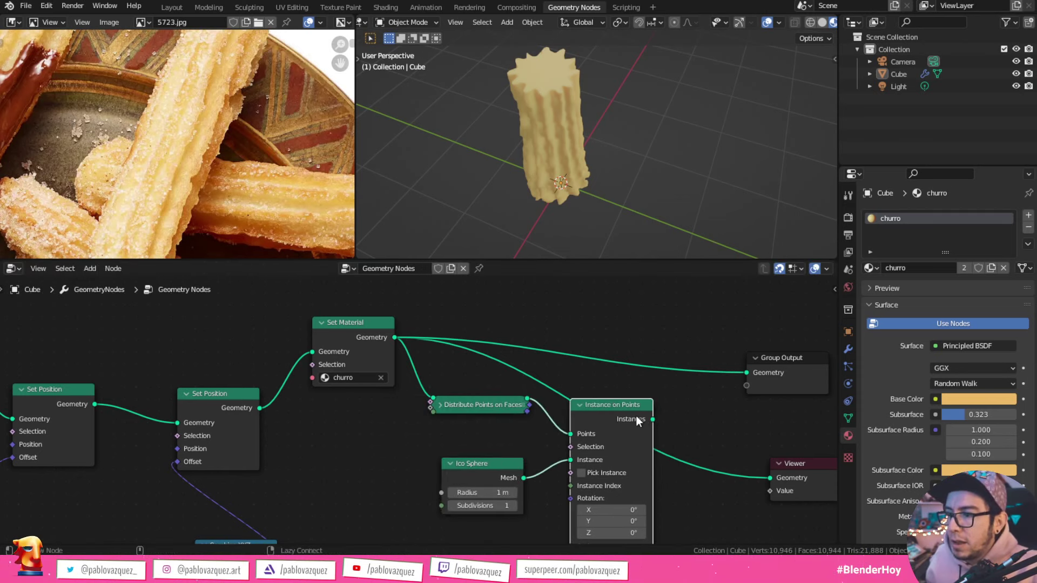
alt+right_drag(636, 416, 778, 378)
drag(478, 493, 448, 493)
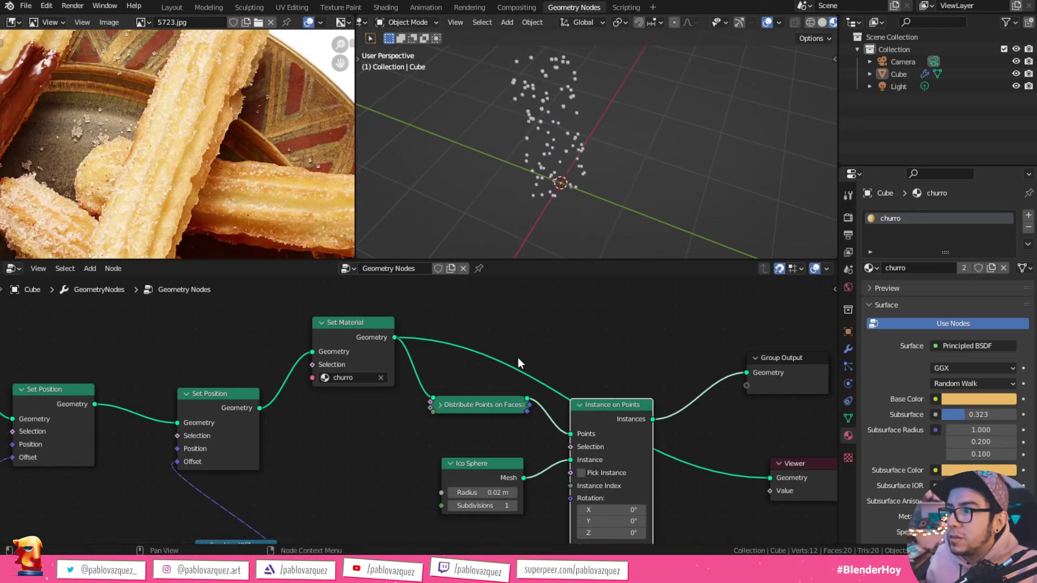
Step: Merge the sugar instances with the churro body through a Join Geometry node
mouse_move(565, 171)
middle_down()
mouse_move(546, 141)
mouse_move(594, 145)
middle_up()
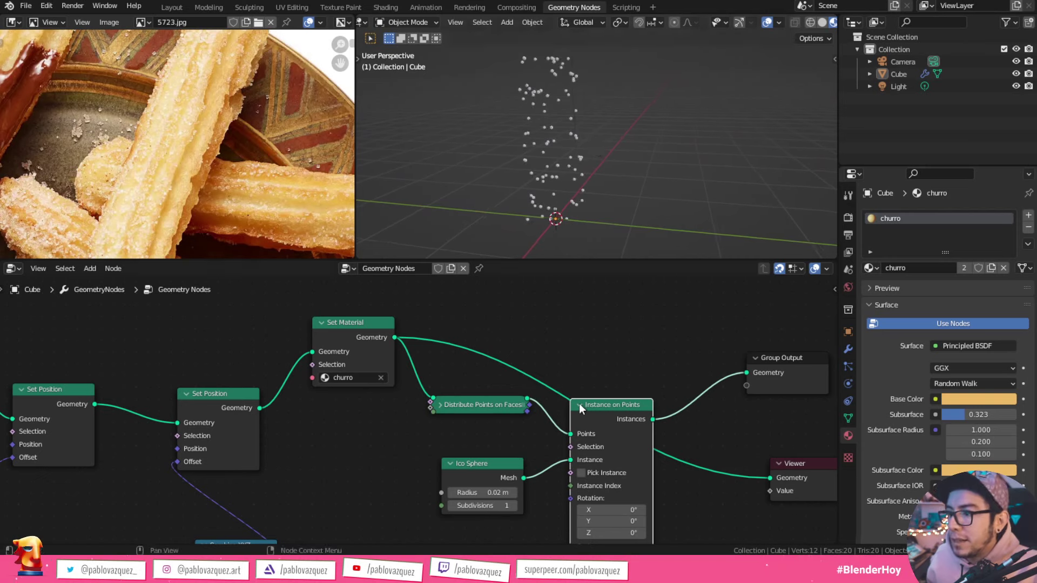
middle_drag(631, 401, 541, 434)
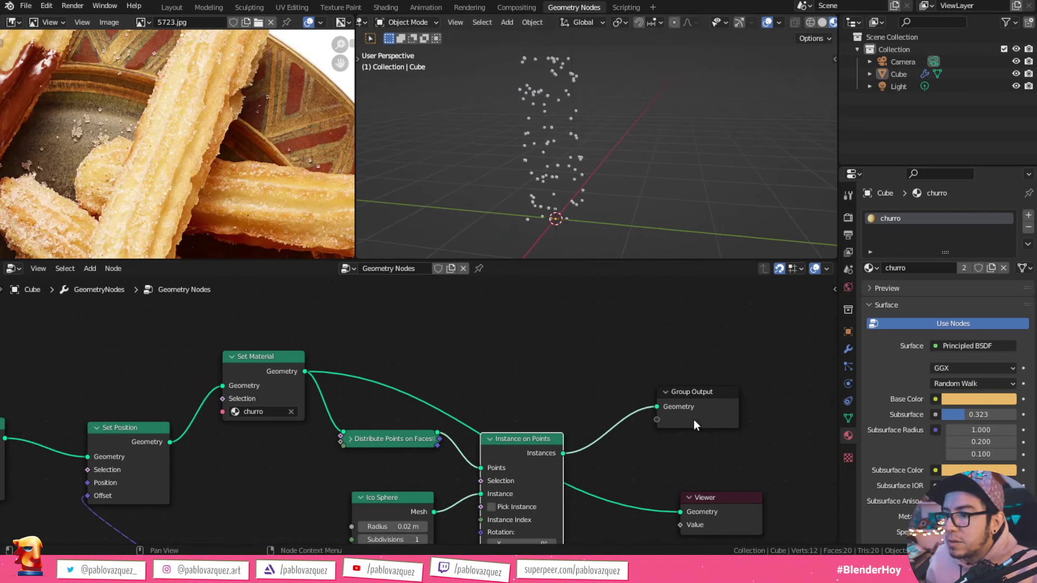
ctrl+shift+right_drag(523, 452, 289, 362)
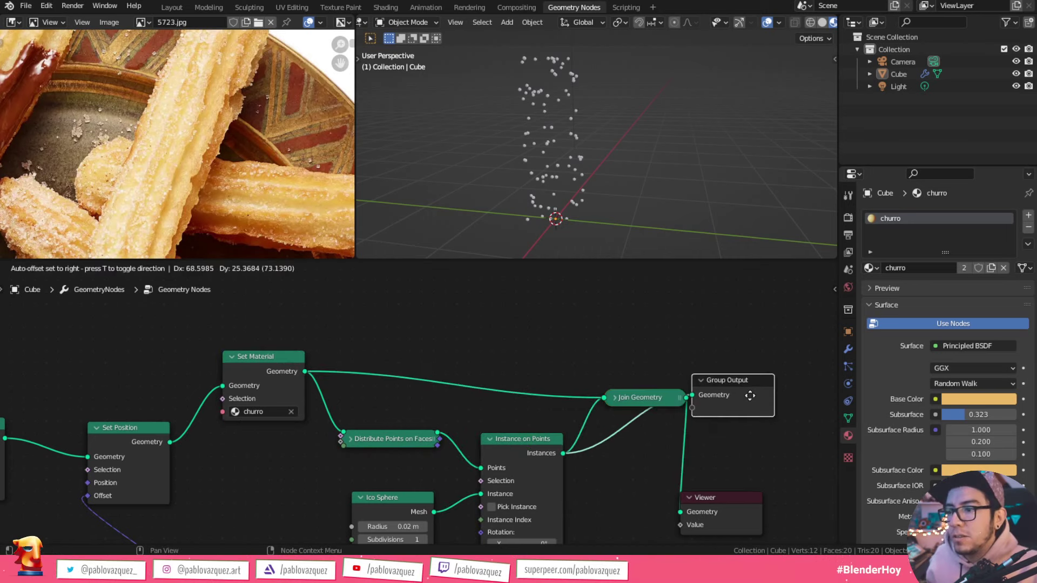
click(808, 435)
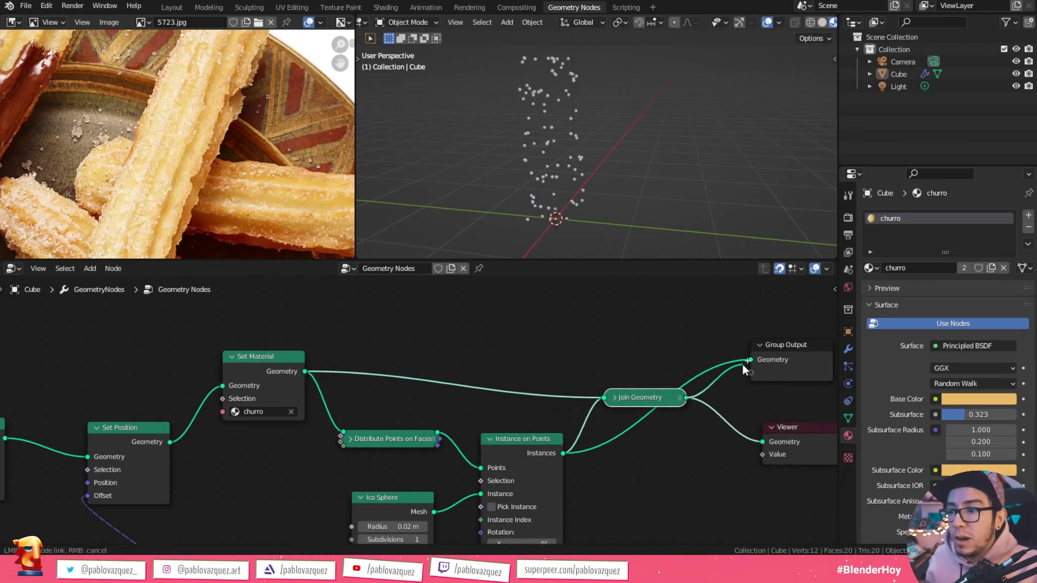
Step: Reposition the Join Geometry node and move the Set Material node higher
key(g)
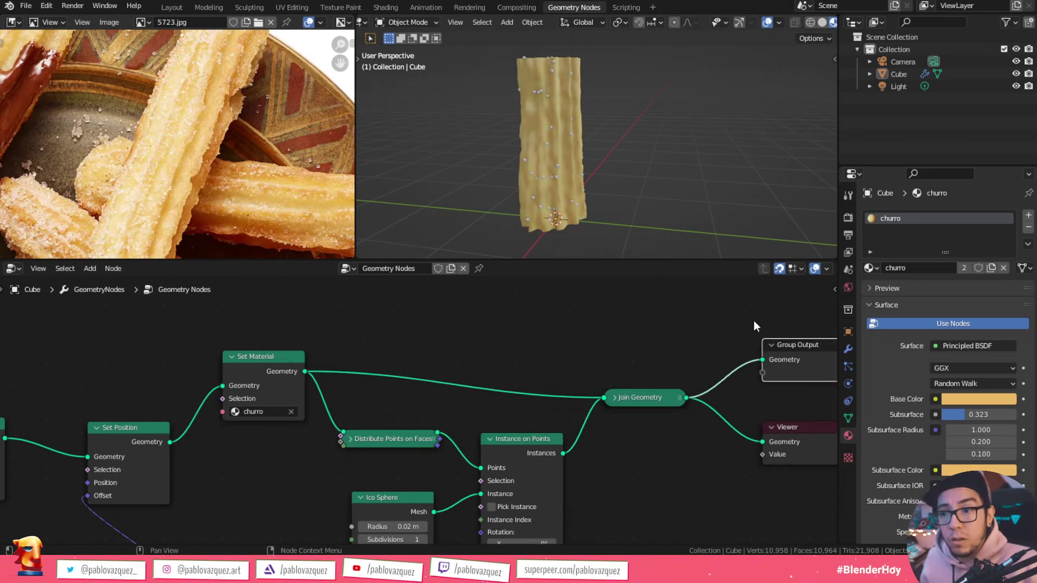
click(671, 382)
middle_drag(627, 128, 673, 186)
shift+scroll(486, 454, down, 2)
shift+scroll(432, 448, down, 2)
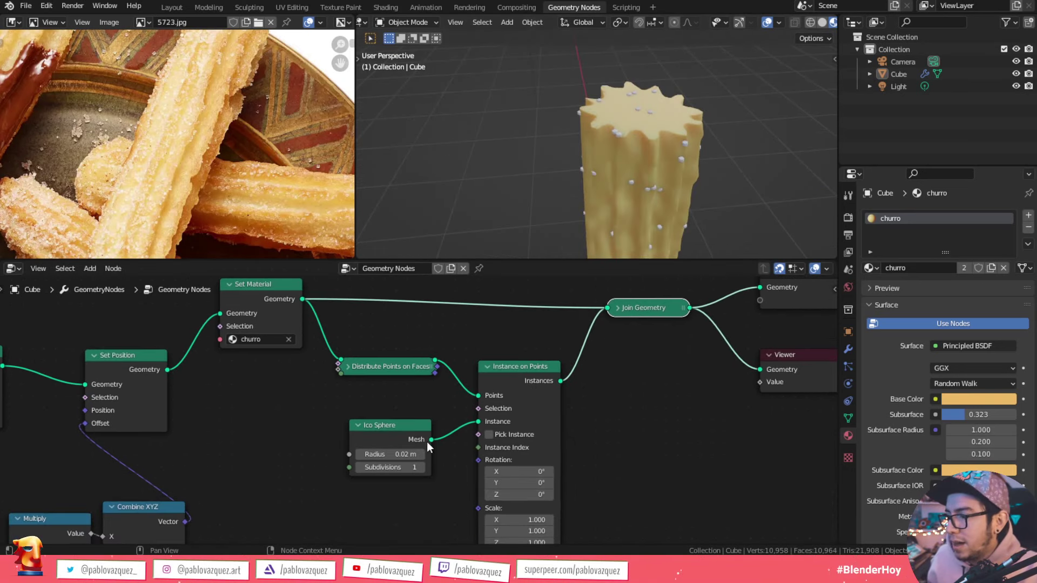
scroll(427, 413, down, 1)
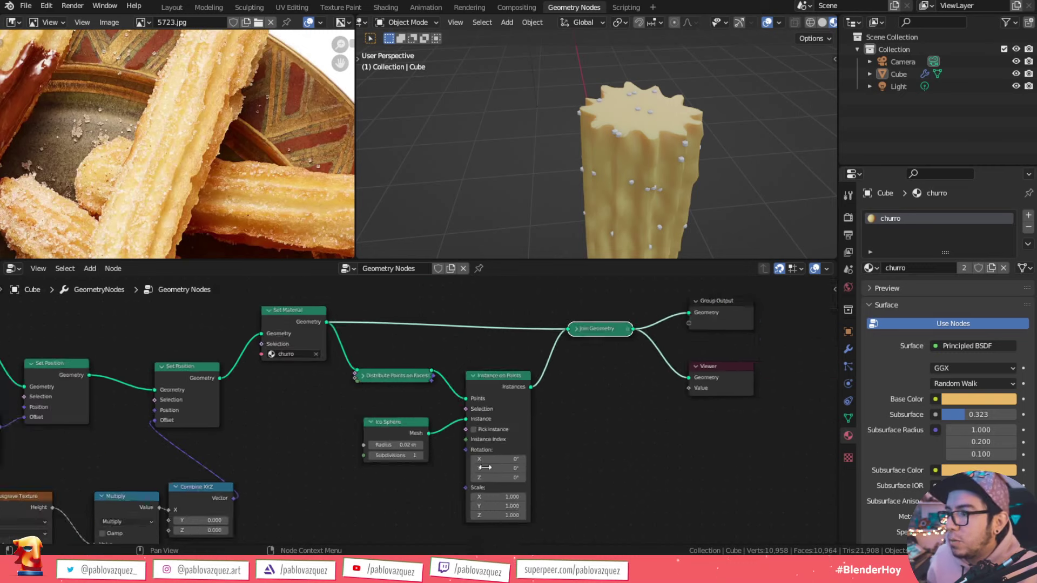
middle_drag(396, 371, 414, 418)
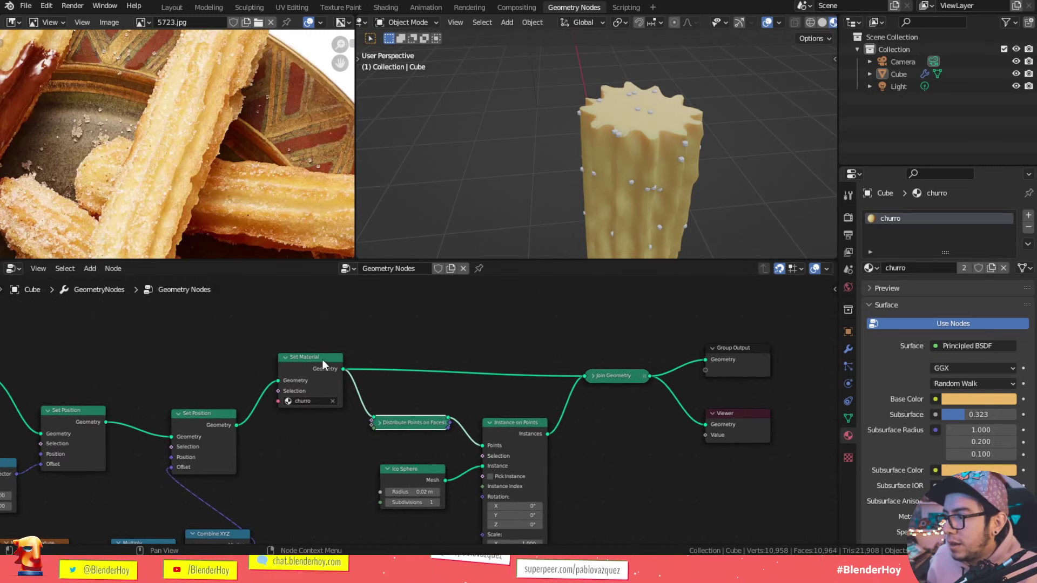
drag(322, 360, 323, 331)
Step: Expand Distribute Points on Faces, switch it to Poisson Disk, and set Density Max to 86.9
key(h)
drag(411, 390, 436, 374)
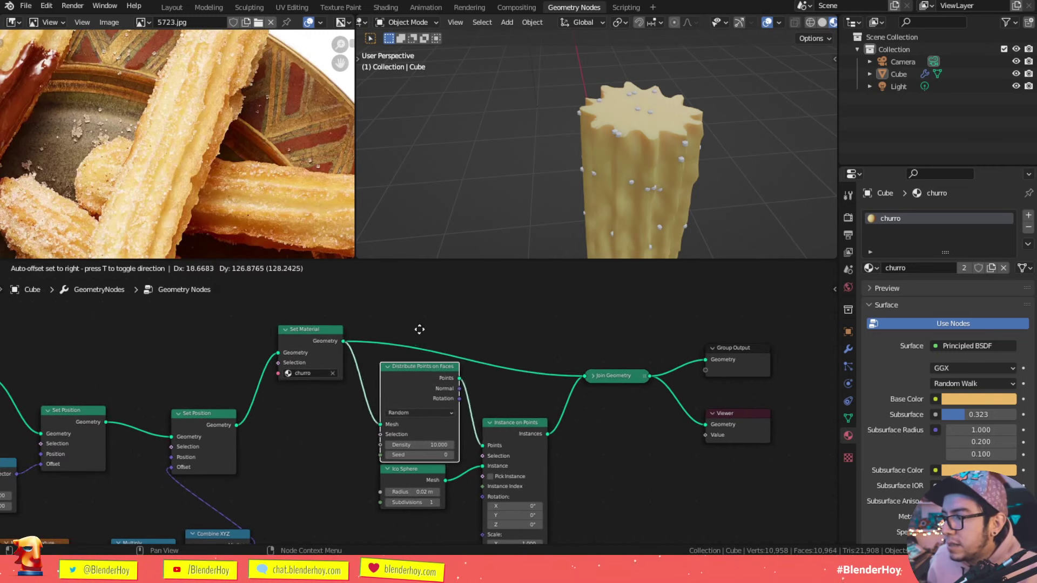
scroll(435, 374, up, 2)
drag(427, 448, 453, 448)
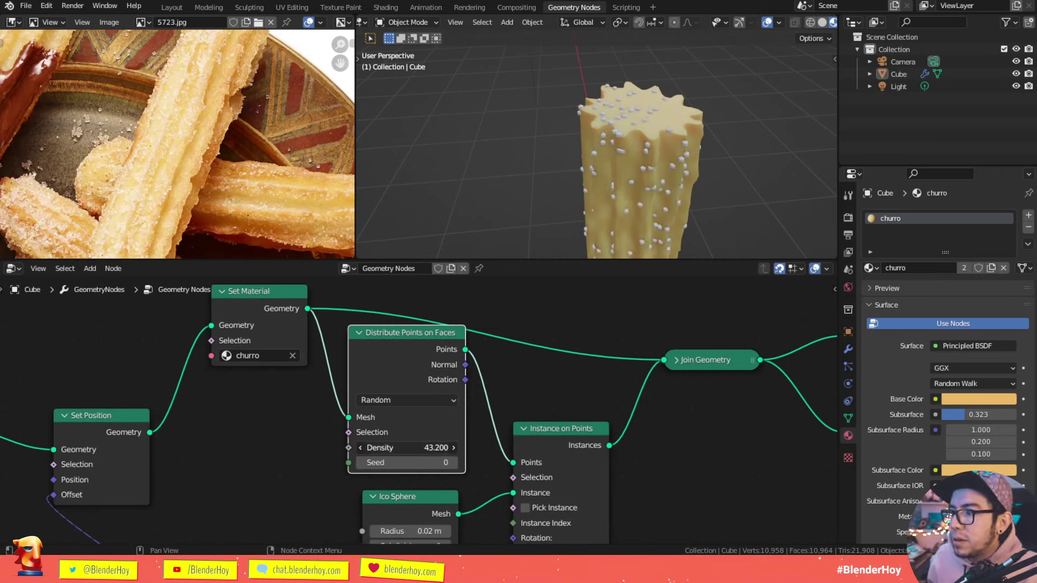
drag(427, 447, 400, 448)
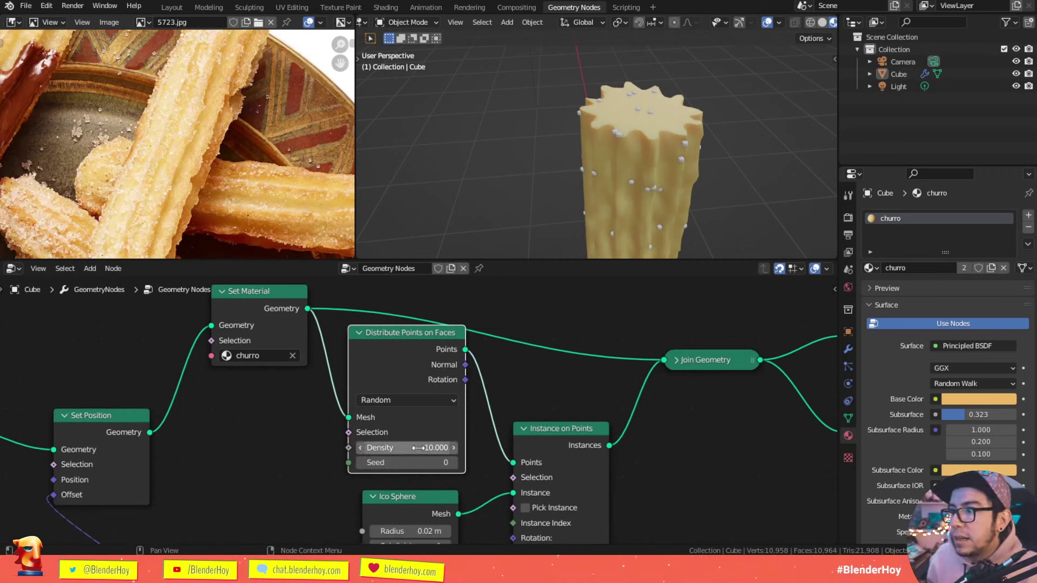
click(400, 401)
click(395, 431)
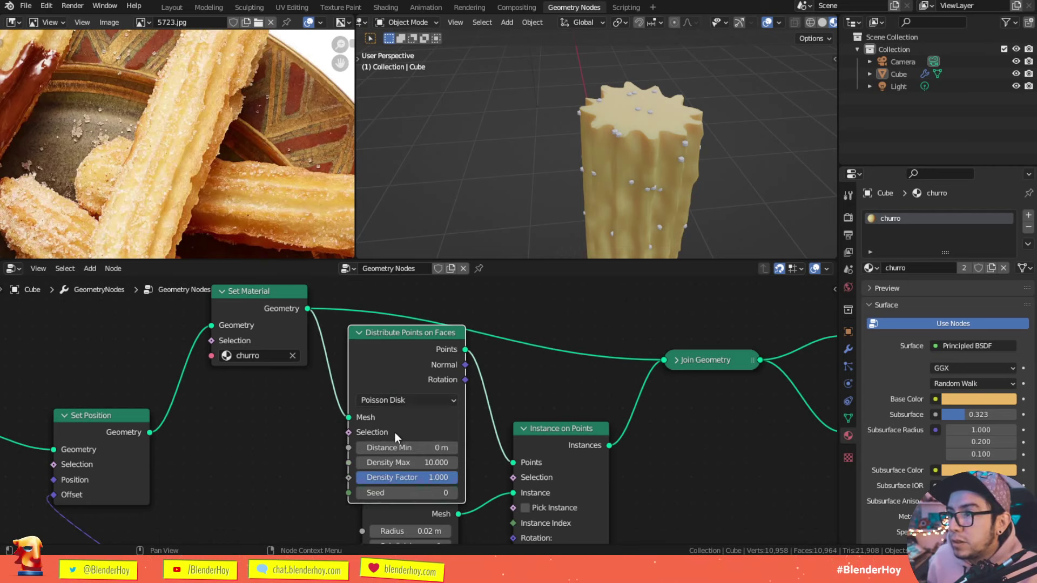
drag(420, 463, 465, 463)
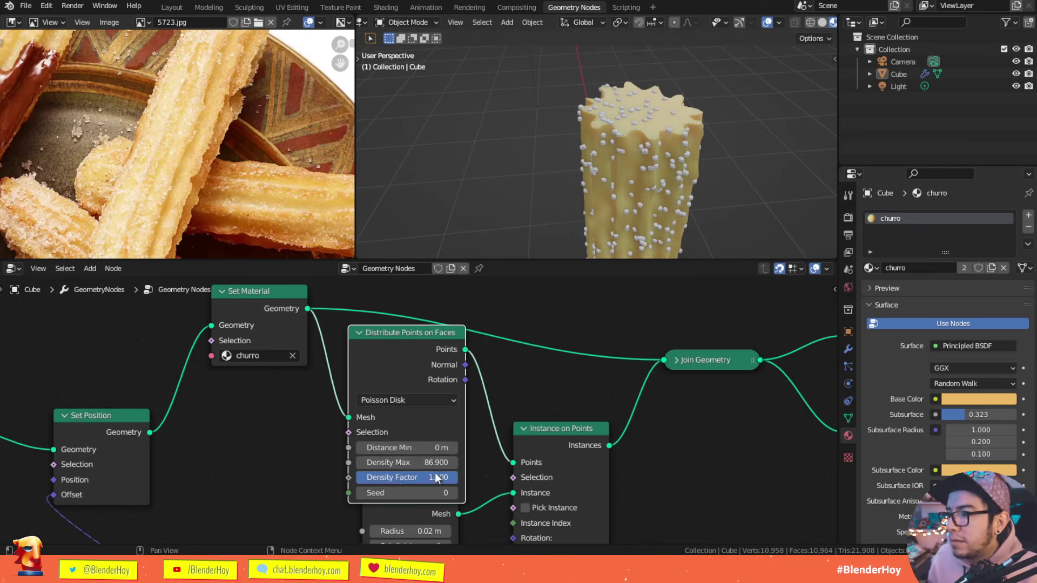
Step: Tidy the layout: shift Ico Sphere, Distribute Points, and the Join Geometry, Group Output and Viewer nodes
scroll(419, 411, down, 2)
drag(424, 486, 423, 510)
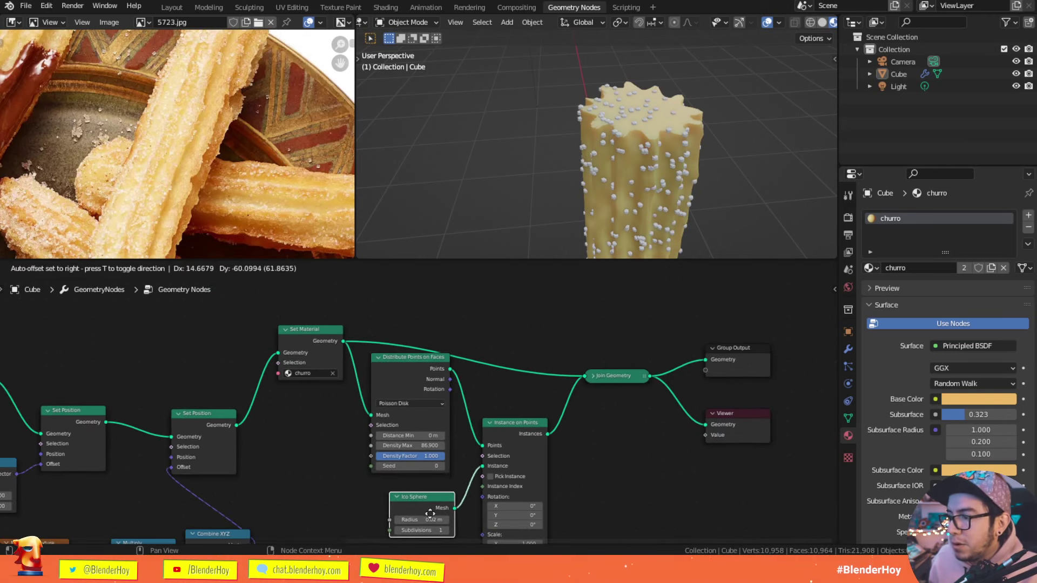
mouse_move(405, 373)
mouse_down()
mouse_move(395, 385)
mouse_move(405, 384)
mouse_up()
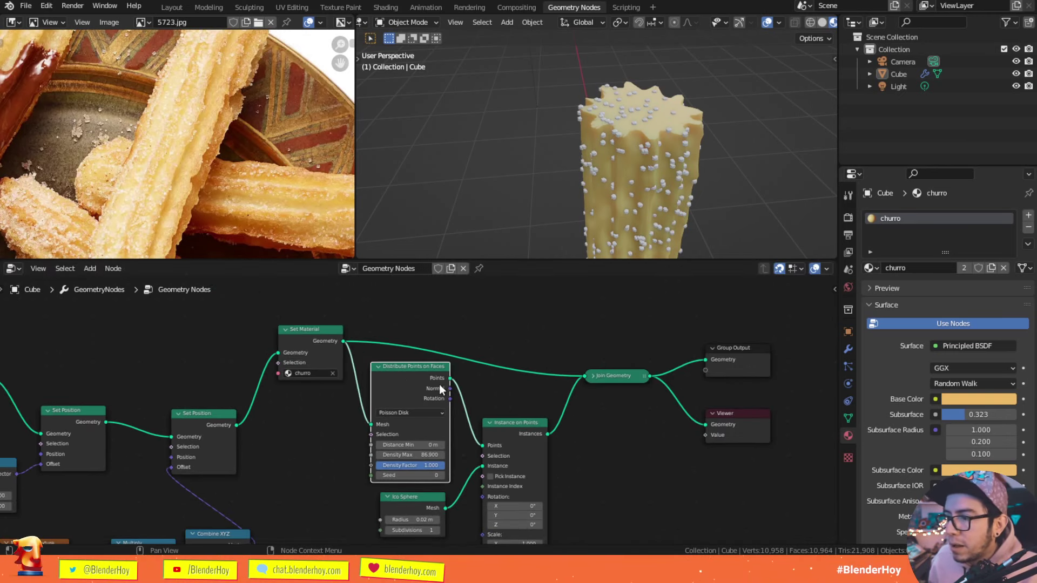
drag(762, 453, 594, 329)
key(g)
click(647, 303)
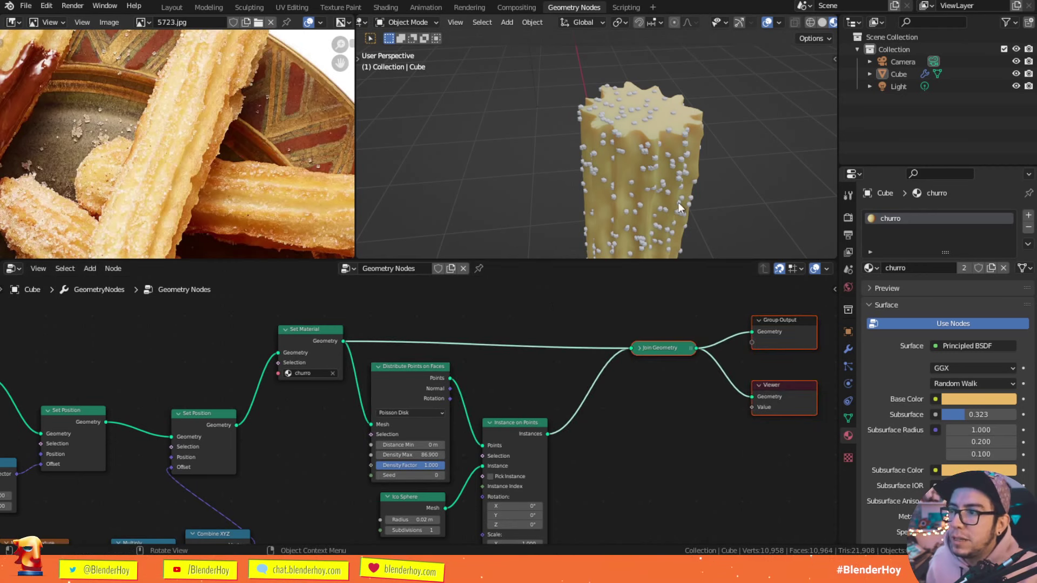
scroll(675, 204, up, 3)
mouse_move(656, 165)
middle_down()
mouse_move(741, 161)
mouse_move(659, 158)
mouse_move(710, 192)
mouse_move(594, 163)
middle_up()
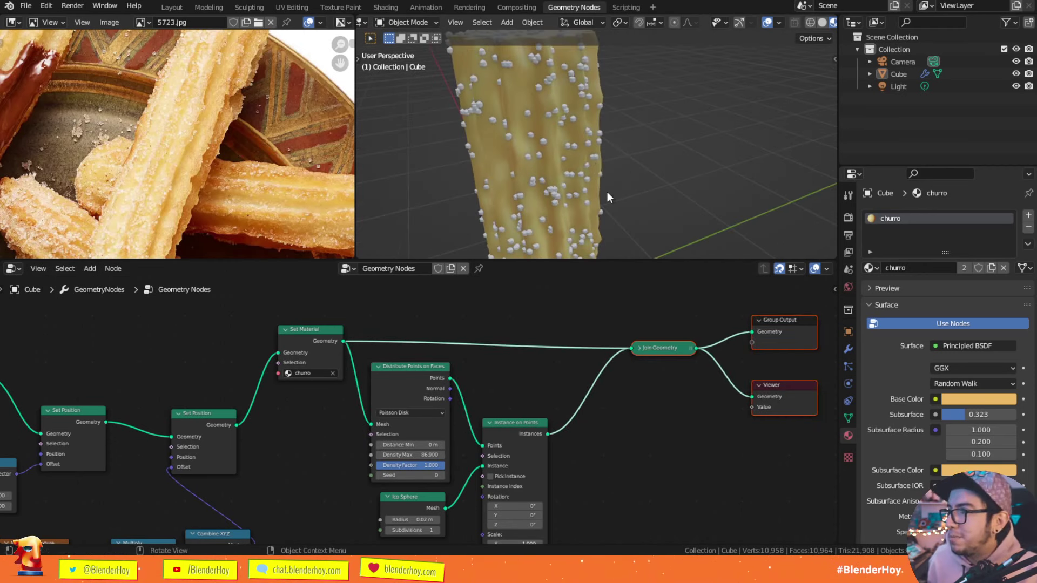
Step: Create a new material slot with a Diffuse BSDF material named azuuuuucar
click(1028, 215)
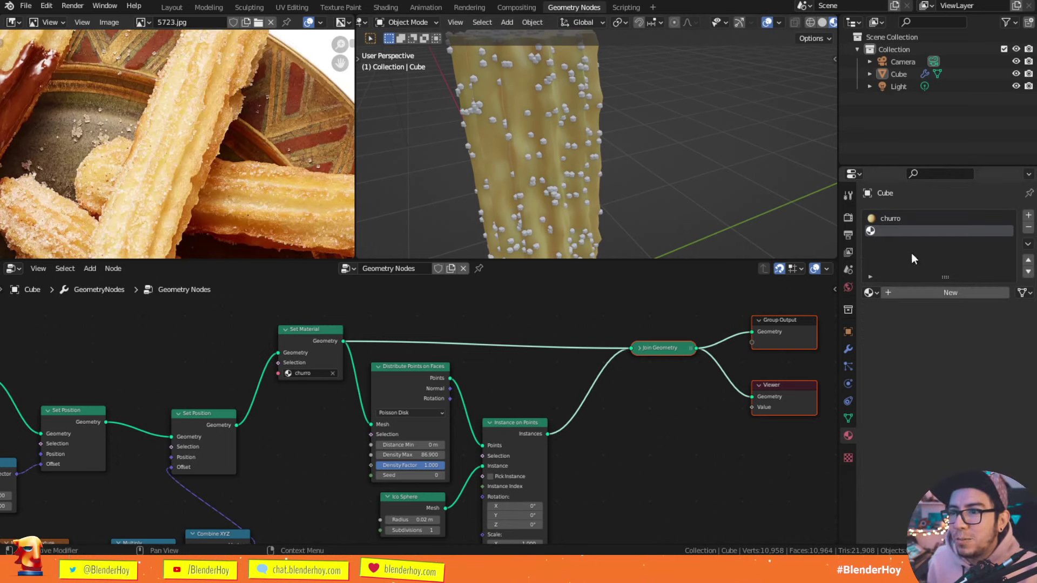
click(911, 293)
double_click(927, 292)
text(azuuuuu)
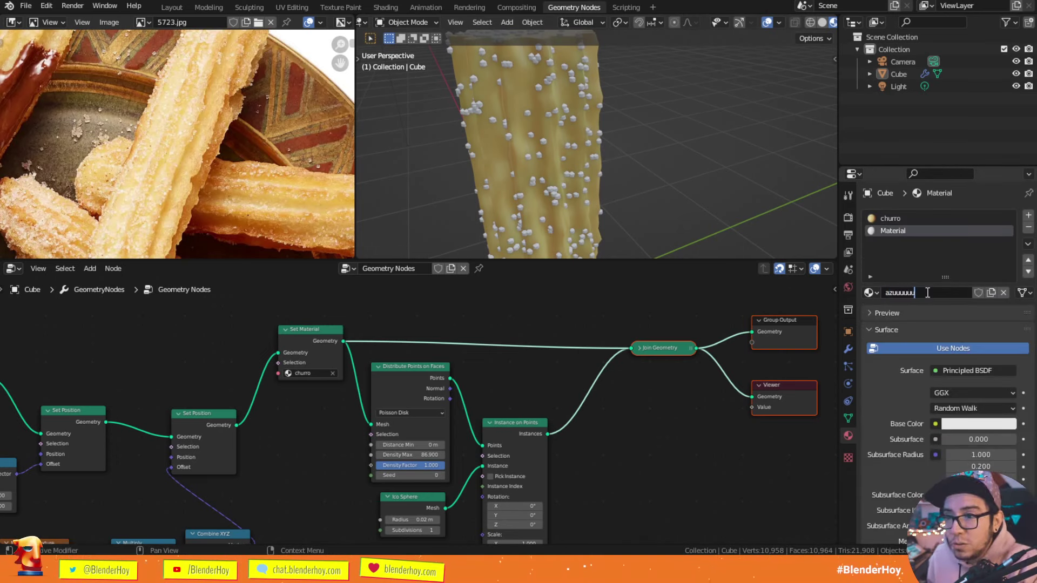
text(car)
key(Return)
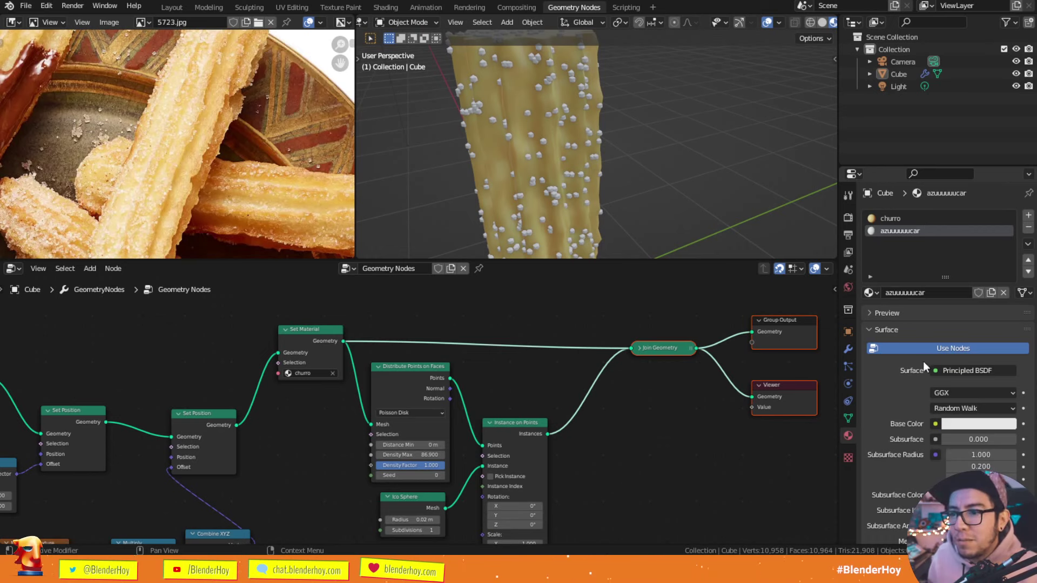
click(948, 371)
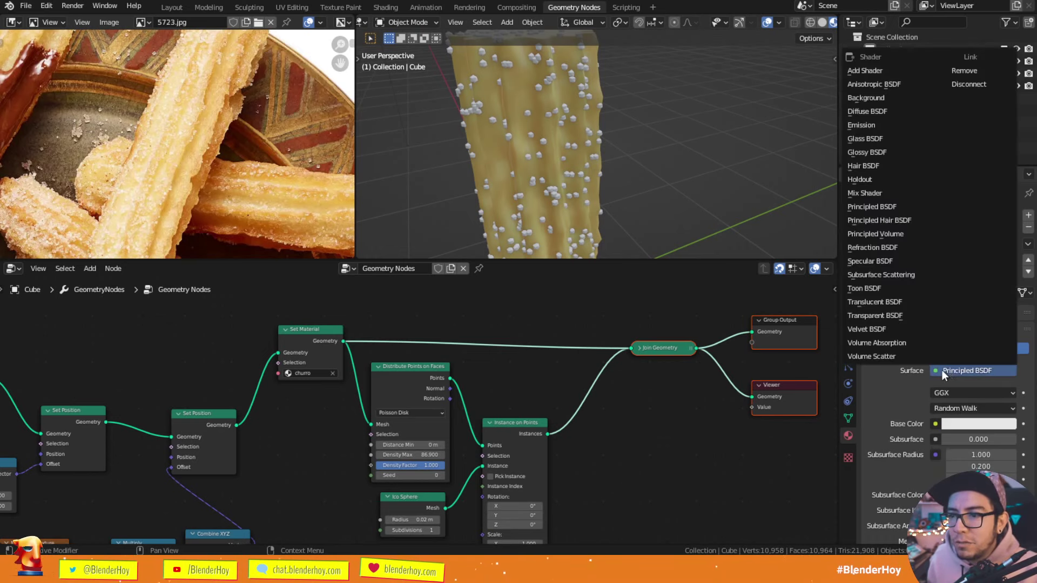
click(864, 86)
Step: Insert a Set Material node using azuuuuucar between Ico Sphere and Instance on Points
middle_drag(717, 377, 637, 443)
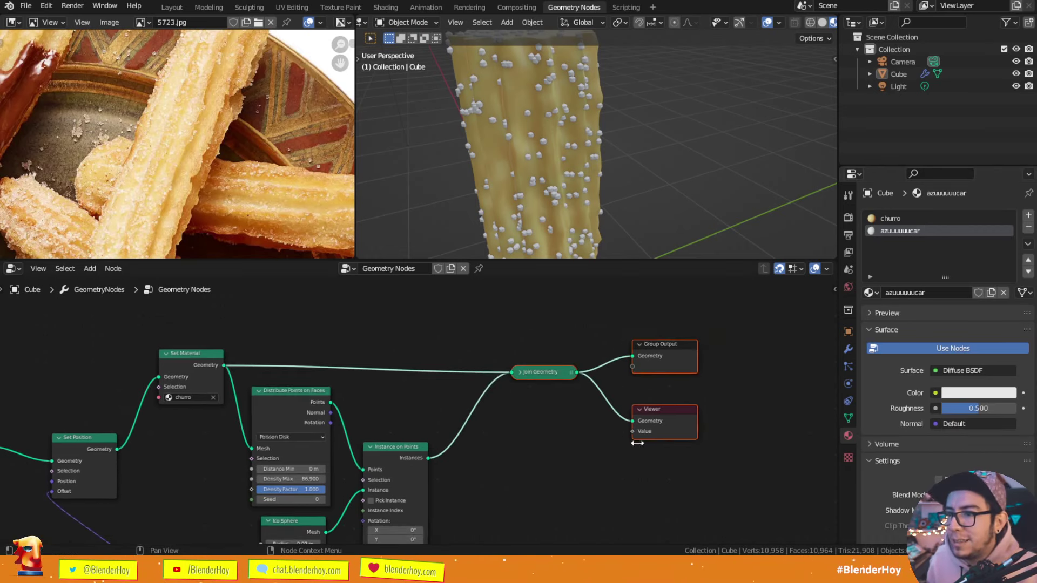
mouse_move(504, 429)
middle_down()
mouse_move(456, 498)
mouse_move(490, 410)
mouse_move(410, 443)
middle_up()
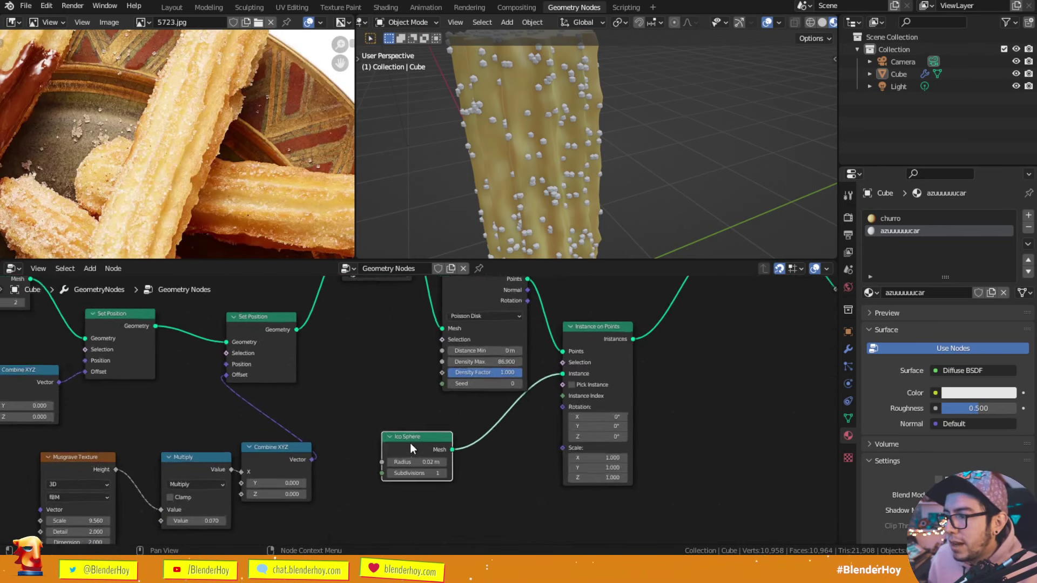
scroll(433, 454, up, 2)
drag(464, 464, 489, 441)
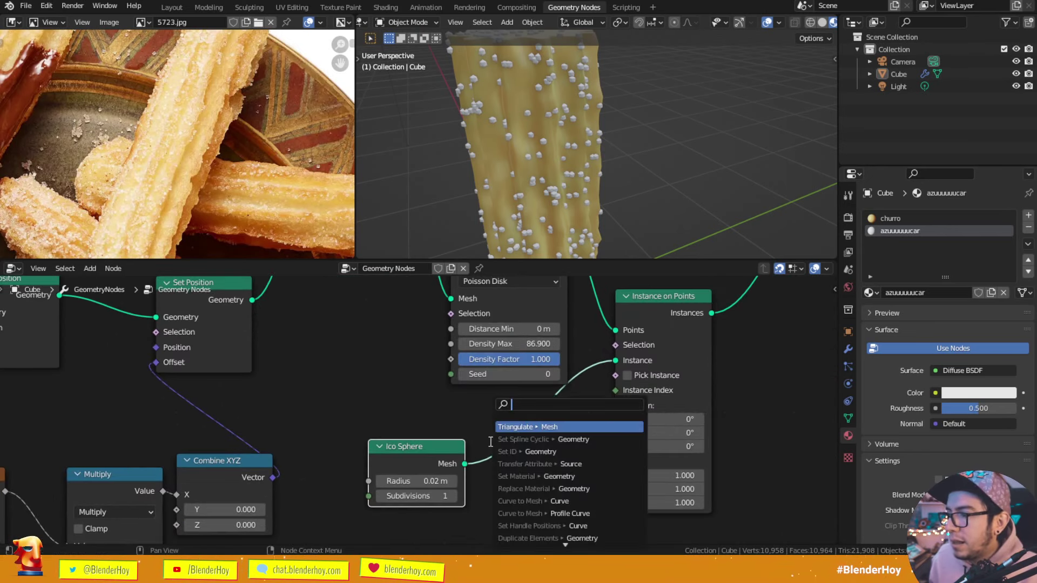
text(set m)
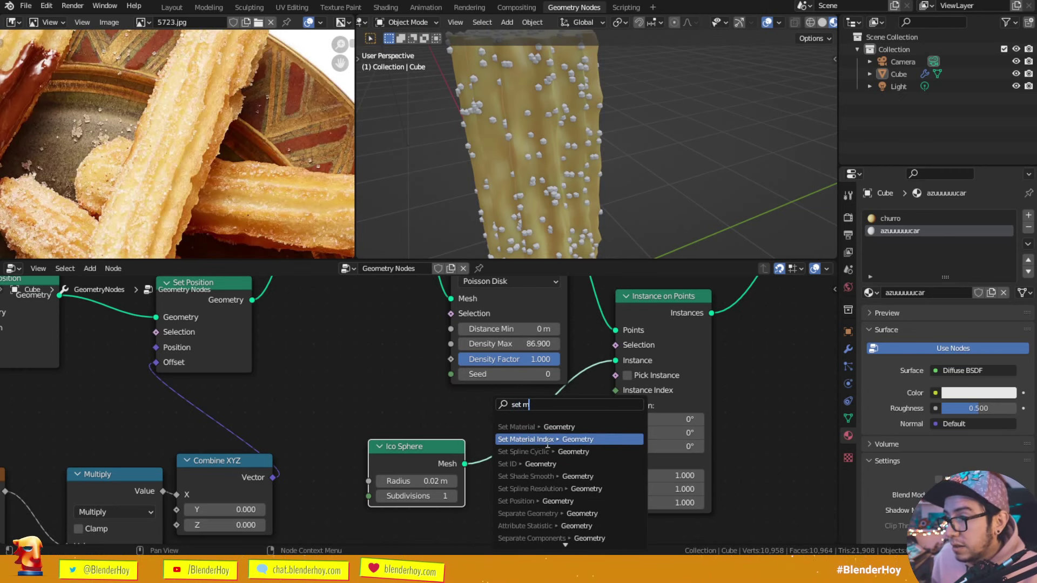
click(521, 451)
click(527, 490)
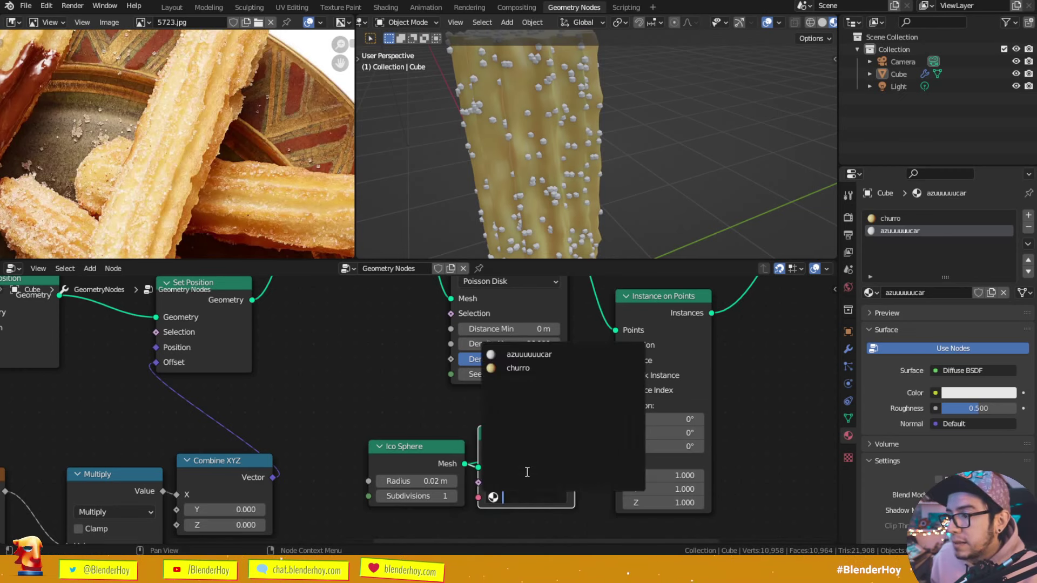
click(535, 355)
drag(574, 450, 620, 358)
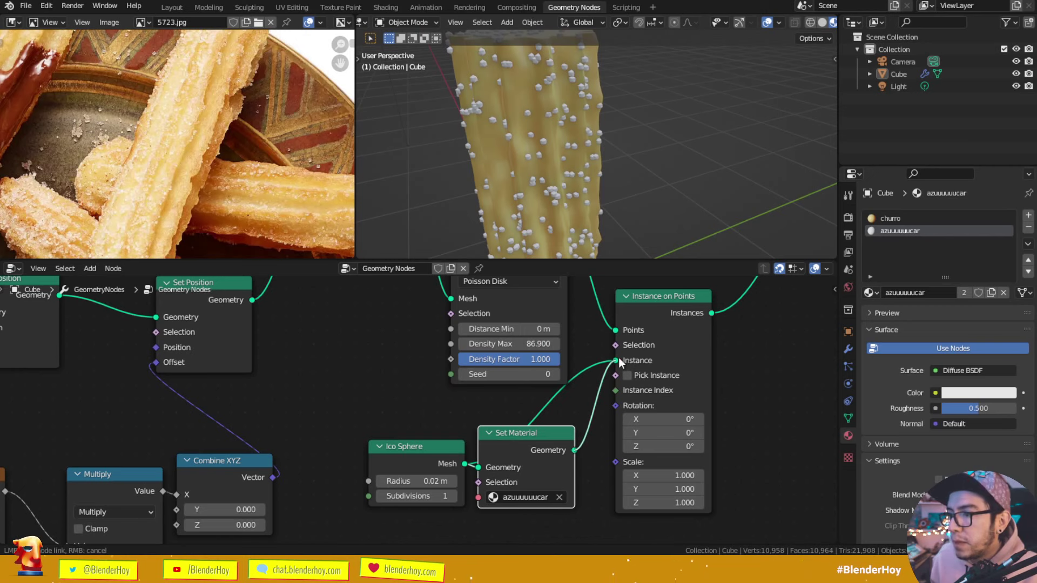
middle_drag(763, 375, 597, 474)
scroll(610, 430, down, 3)
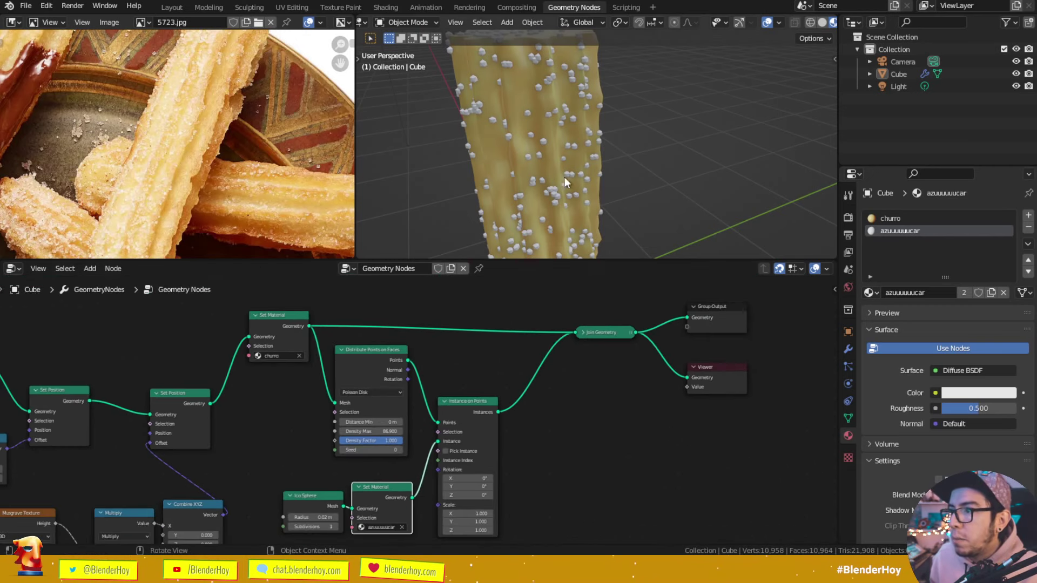
scroll(565, 177, up, 3)
scroll(556, 161, up, 3)
scroll(586, 209, up, 2)
Step: Move Instance on Points right, then collapse and shift the Distribute Points on Faces node
scroll(580, 391, down, 1)
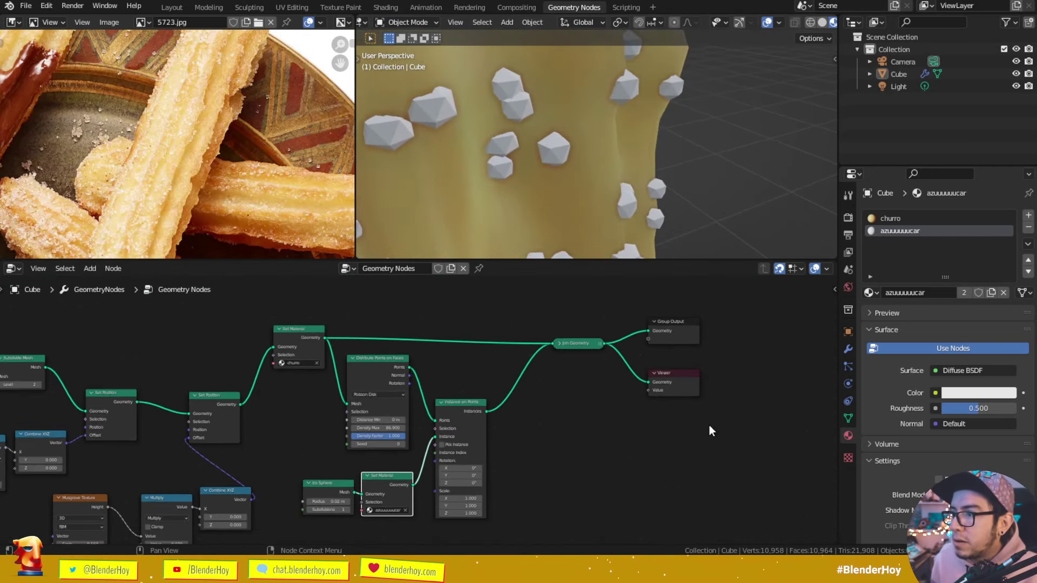
drag(465, 406, 583, 376)
click(362, 364)
key(h)
drag(362, 363, 426, 368)
scroll(417, 430, up, 1)
middle_drag(409, 458, 439, 366)
Step: Add a Set Shade Smooth node after the sugar's Set Material node
drag(443, 412, 488, 352)
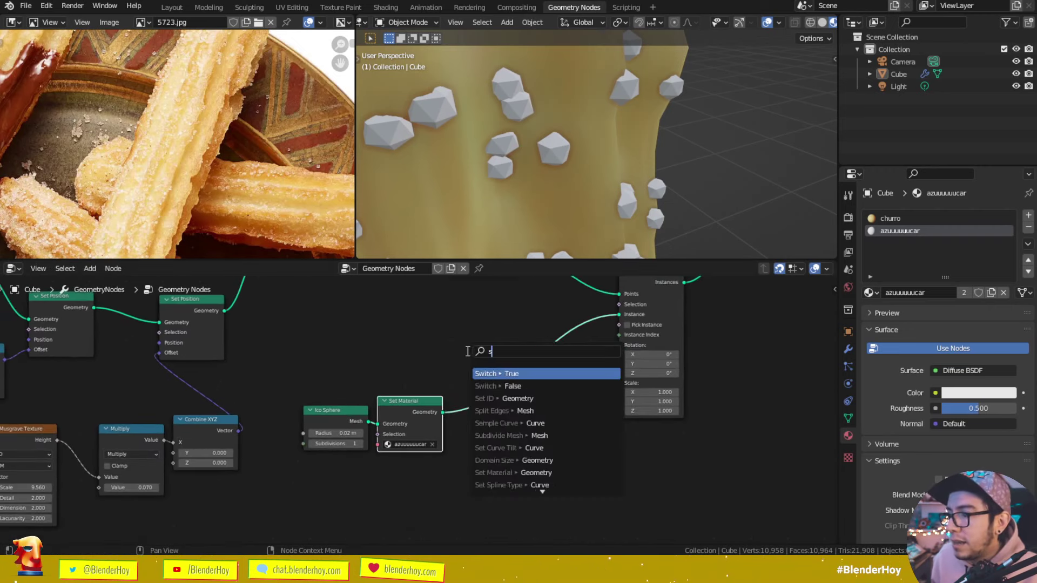
text(set sha)
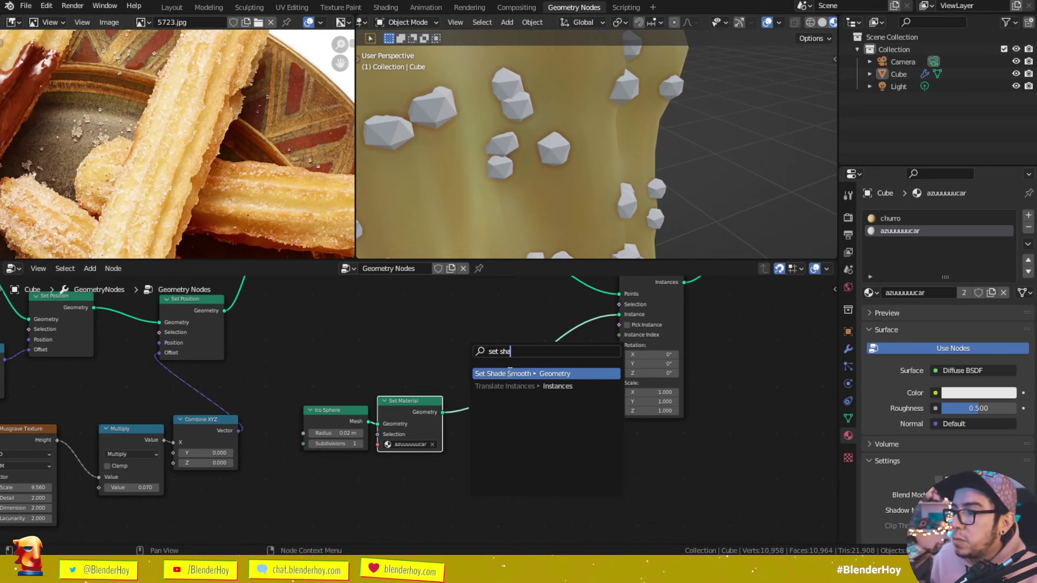
click(509, 374)
scroll(505, 364, up, 2)
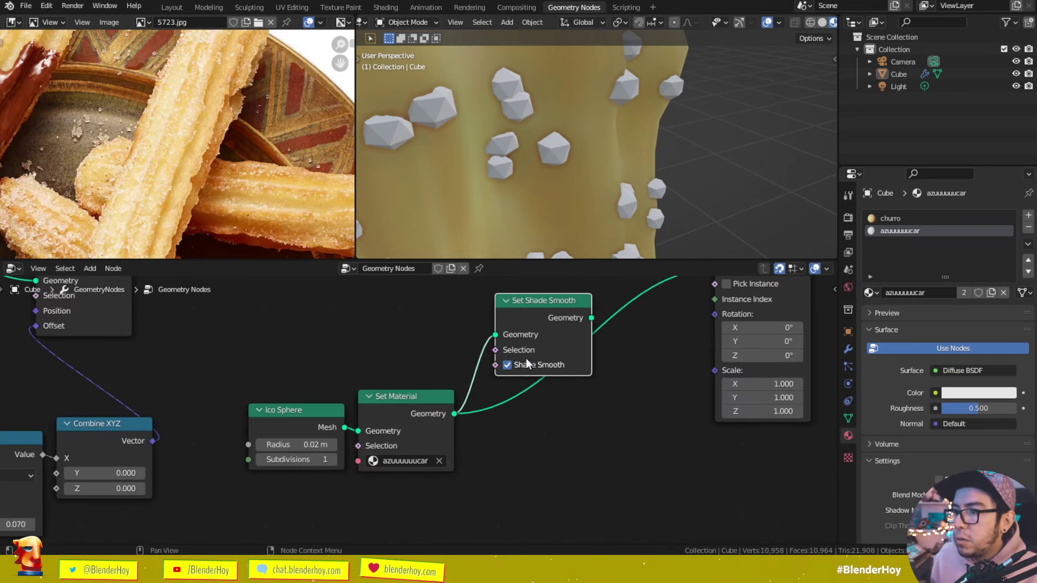
middle_drag(526, 358, 414, 429)
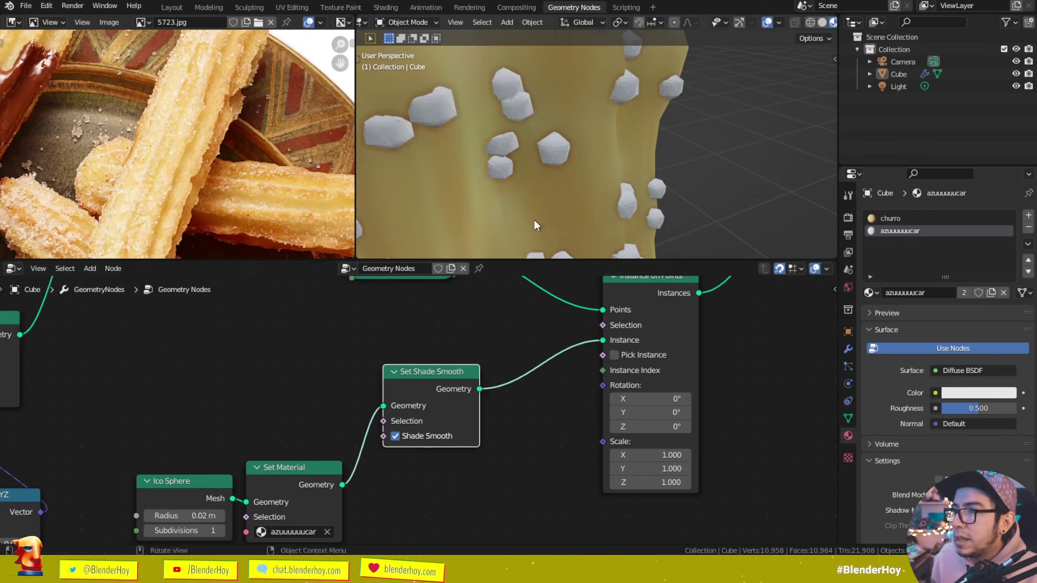
Step: Zoom out to see the whole churro and select the Cube object
scroll(549, 119, down, 5)
mouse_move(659, 178)
middle_down()
mouse_move(512, 161)
mouse_move(634, 182)
mouse_move(617, 183)
mouse_move(646, 148)
middle_up()
scroll(634, 182, down, 1)
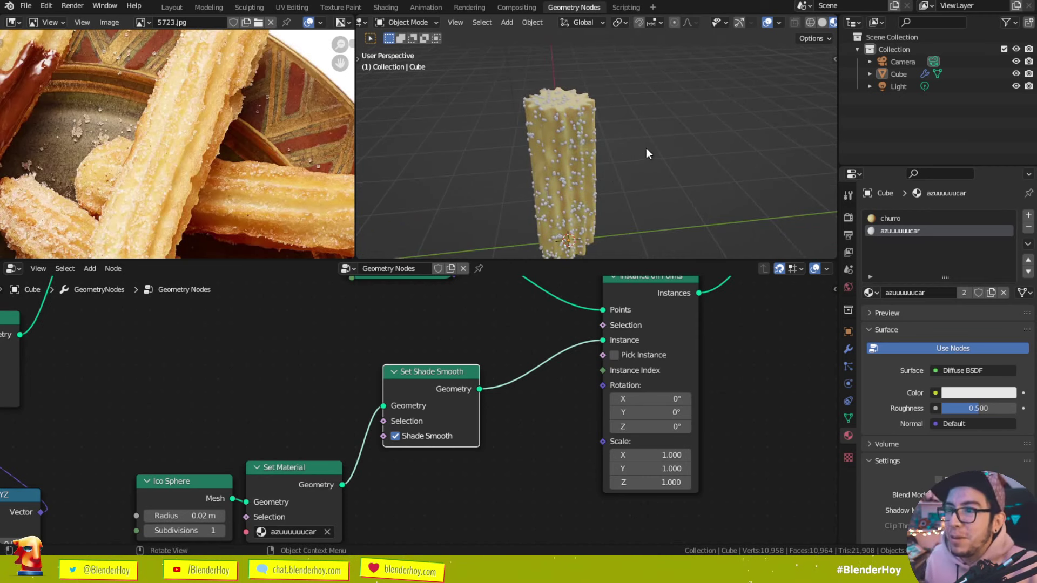
click(576, 142)
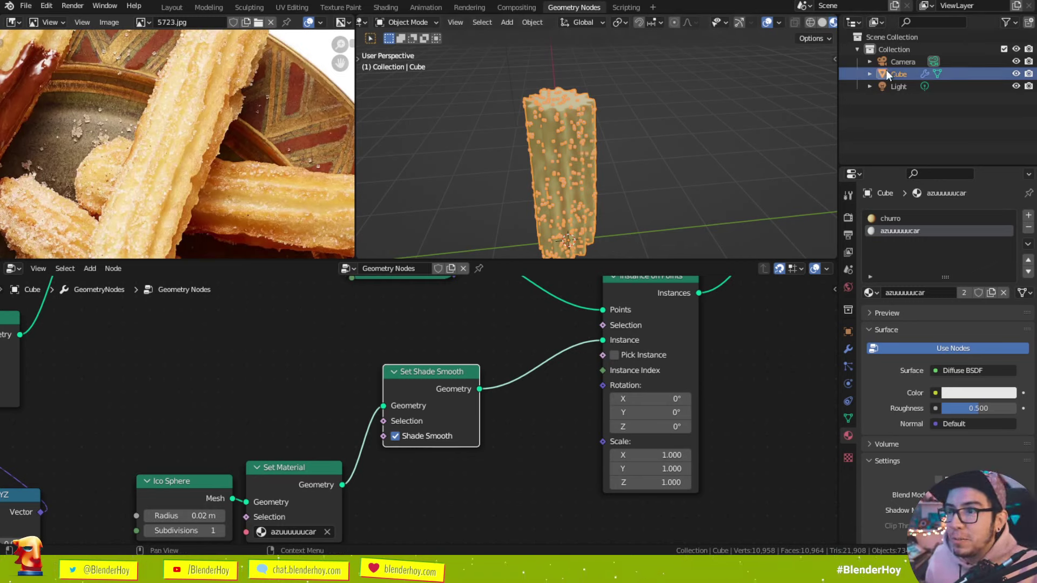
Step: In Edit Mode, duplicate the cube mesh twice into extra boxes, then return to Object Mode
key(Tab)
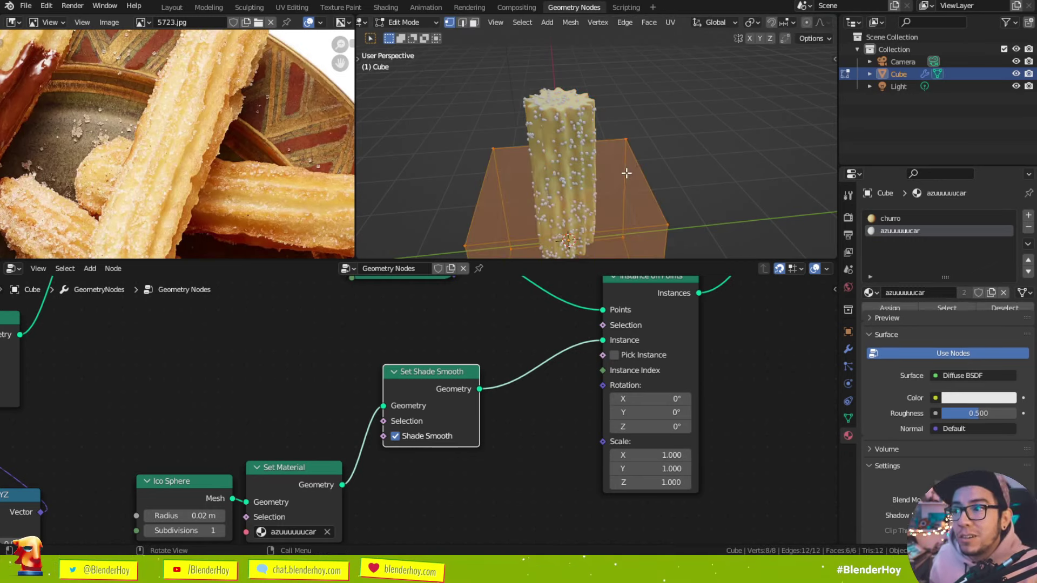
middle_drag(619, 169, 680, 150)
key(shift+d)
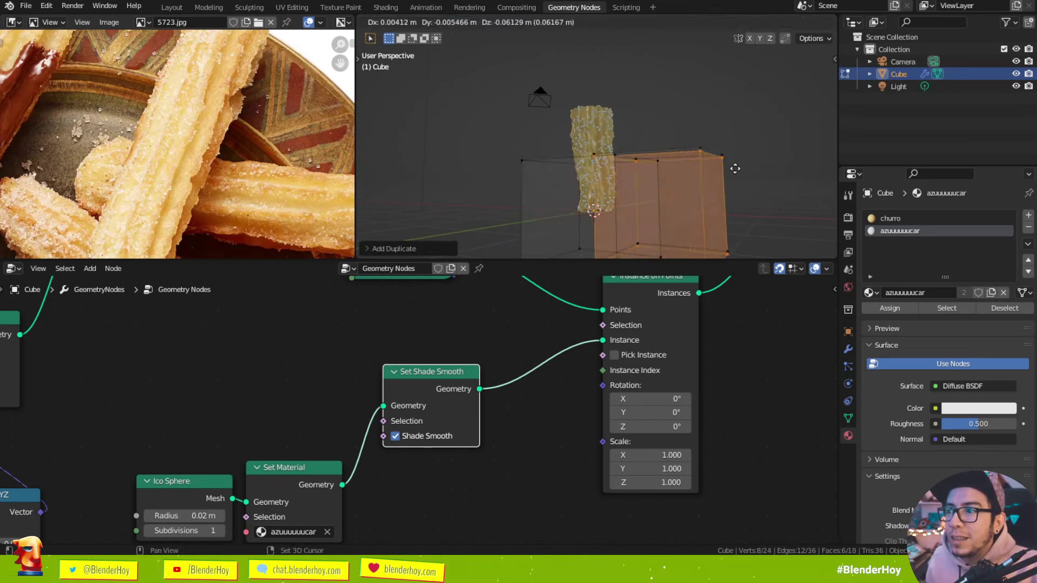
click(711, 127)
key(shift+d)
click(436, 187)
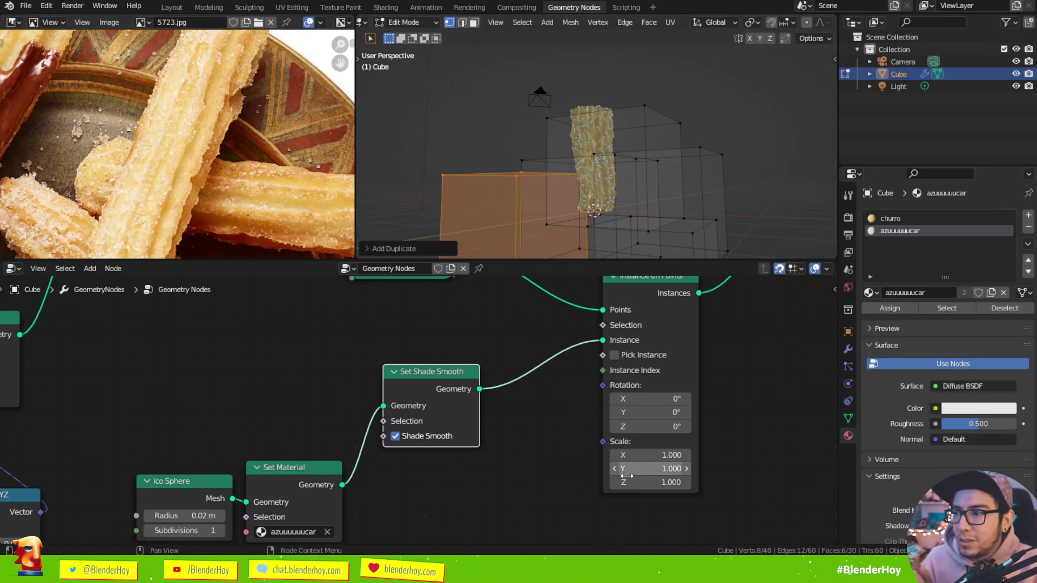
scroll(418, 410, down, 2)
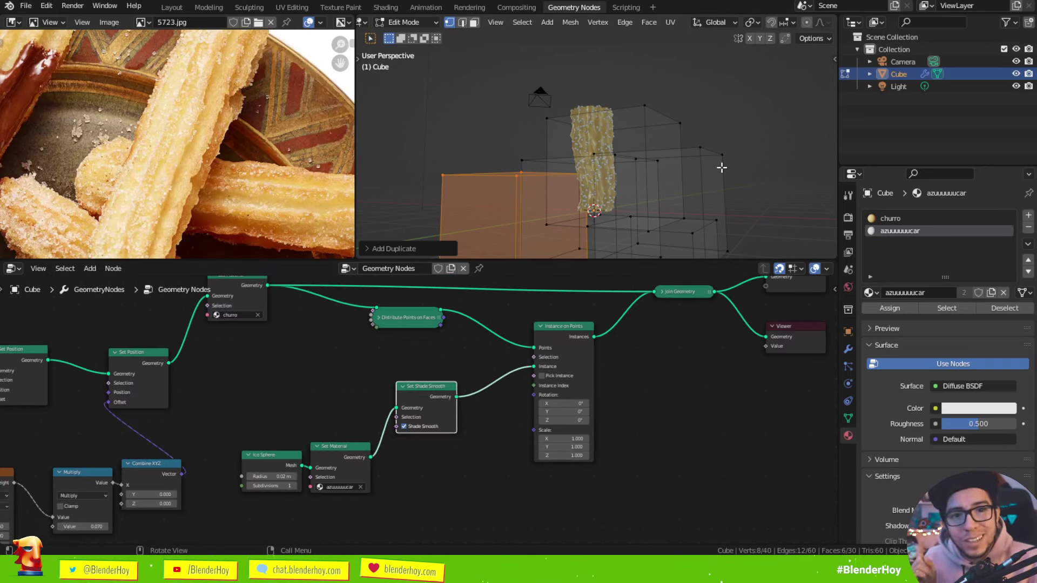
key(Tab)
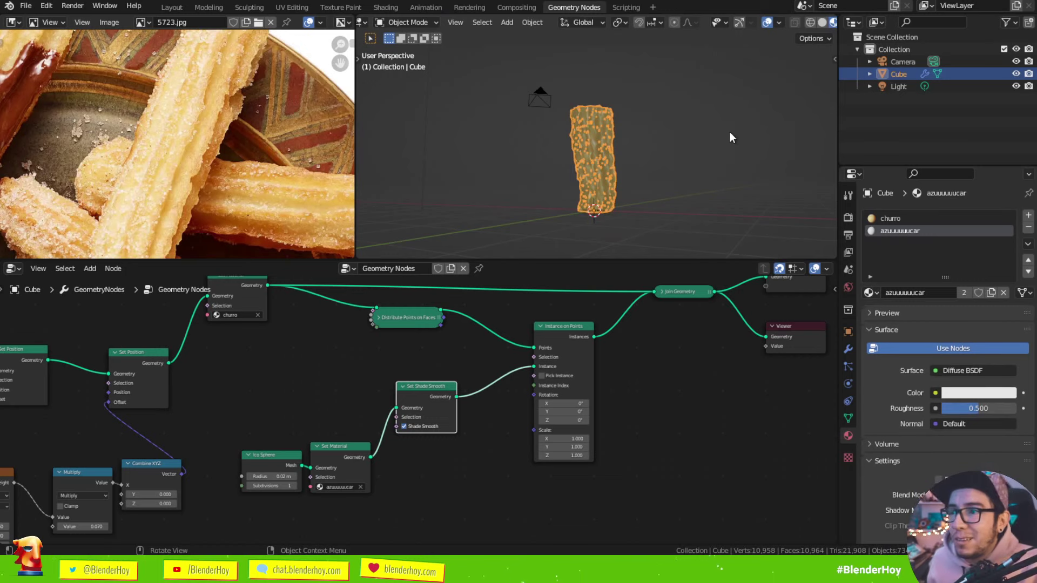
Step: In the Modifier properties, select the Geometry Nodes group and begin renaming it
click(847, 349)
click(876, 254)
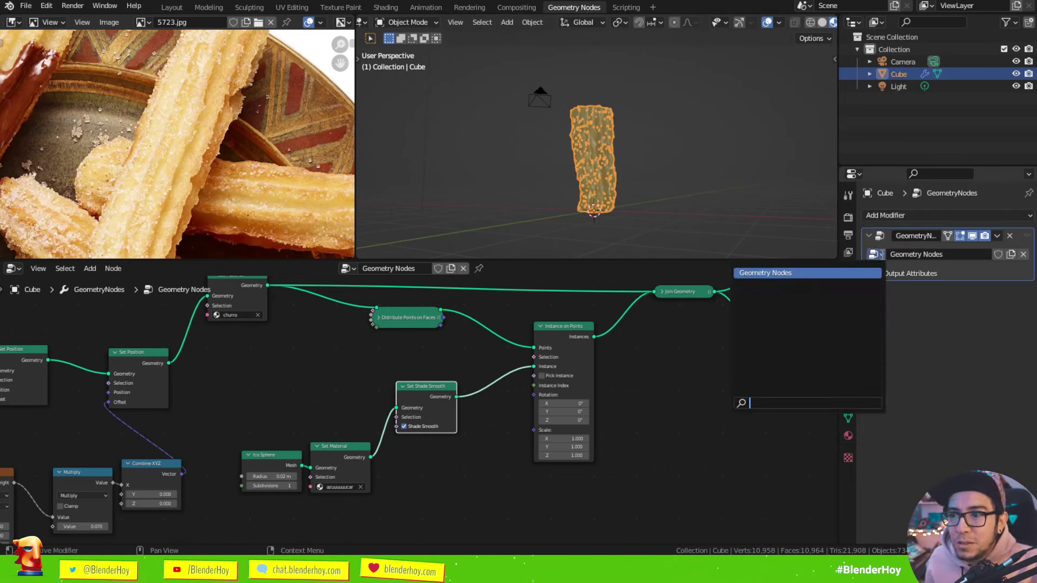
click(827, 272)
double_click(958, 257)
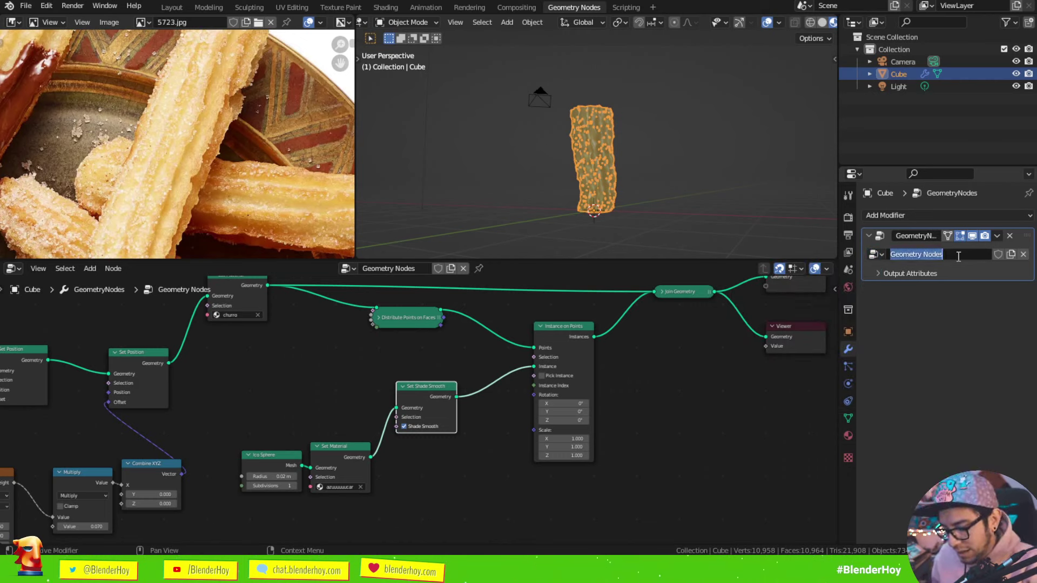
Step: Rename the node group to CHURRO MAKER
text(CHURRO MAK)
text(ER)
key(Return)
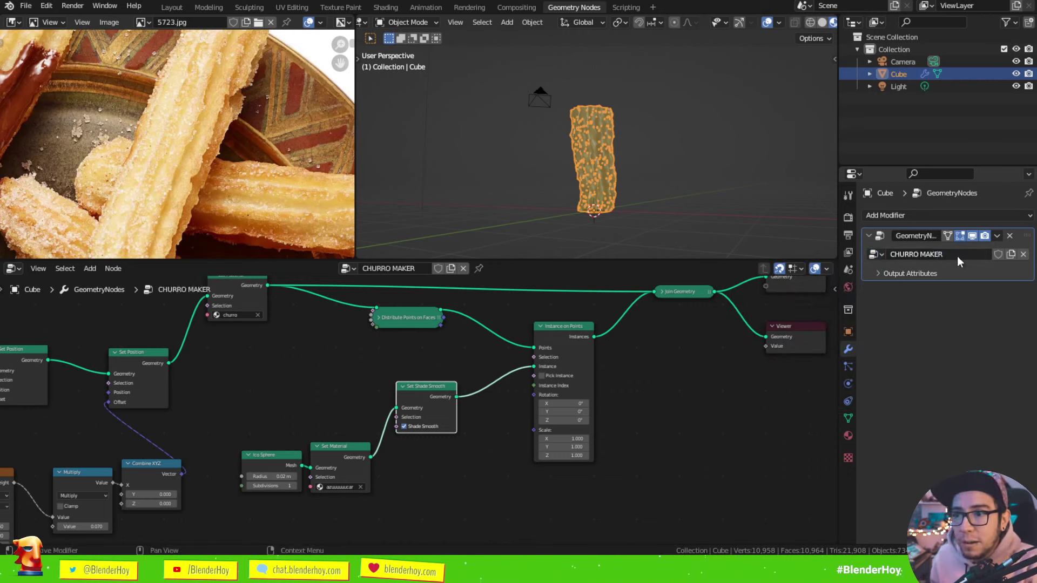
Step: Remove the Geometry Nodes modifier, delete the Cube, and bring up the Add menu
click(1010, 236)
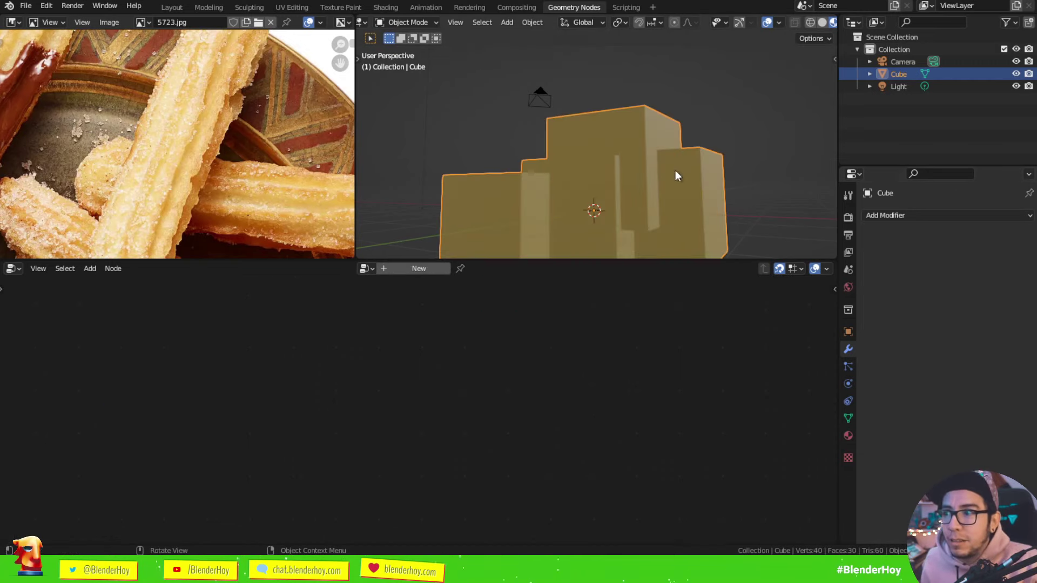
key(x)
click(673, 172)
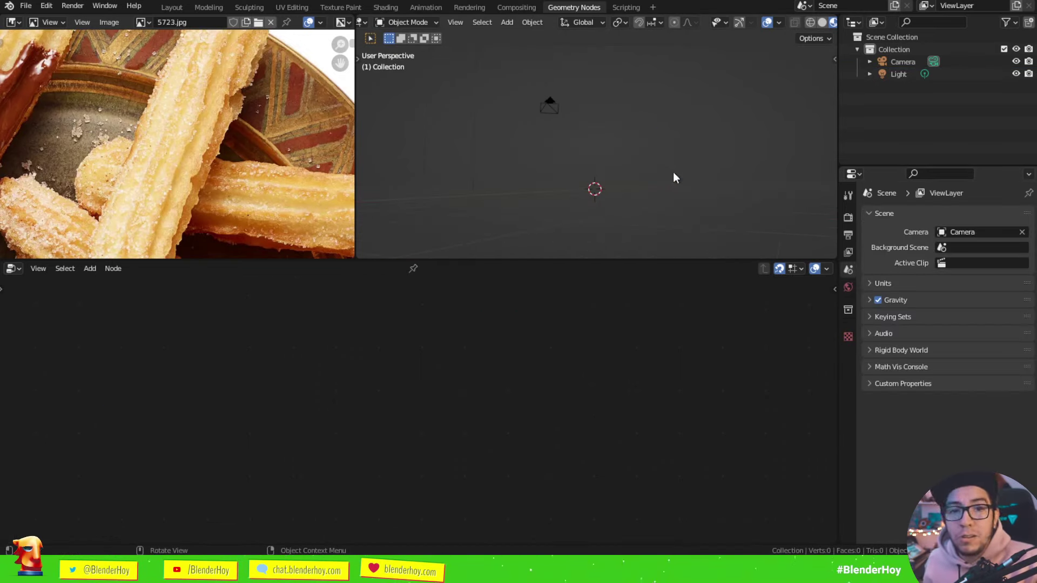
key(shift+a)
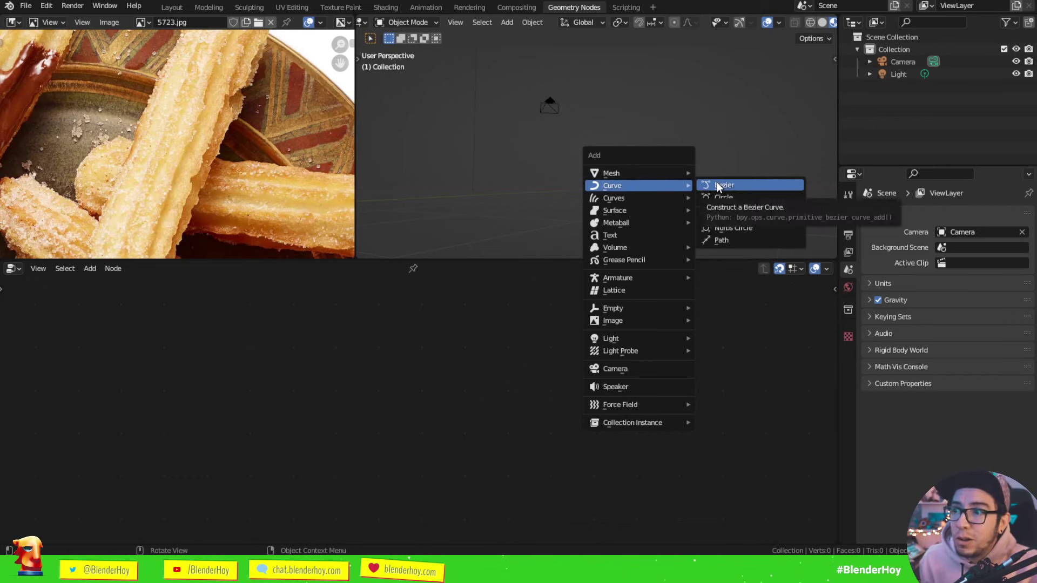
Step: Add a Bezier curve with a Geometry Nodes modifier using the CHURRO MAKER group
click(717, 185)
mouse_move(553, 151)
middle_down()
mouse_move(644, 185)
mouse_move(757, 201)
middle_up()
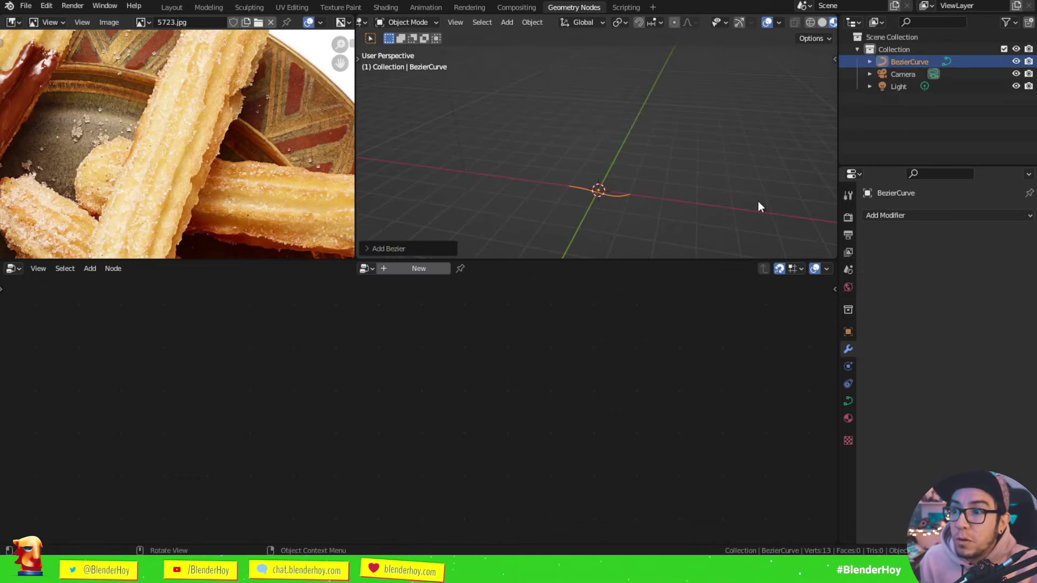
click(887, 215)
click(854, 318)
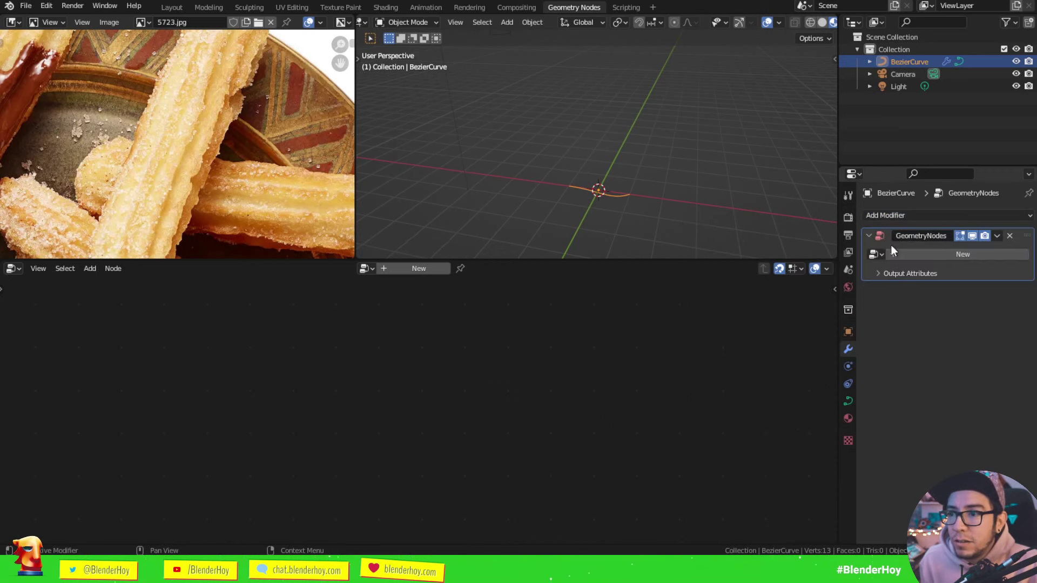
click(876, 251)
click(863, 273)
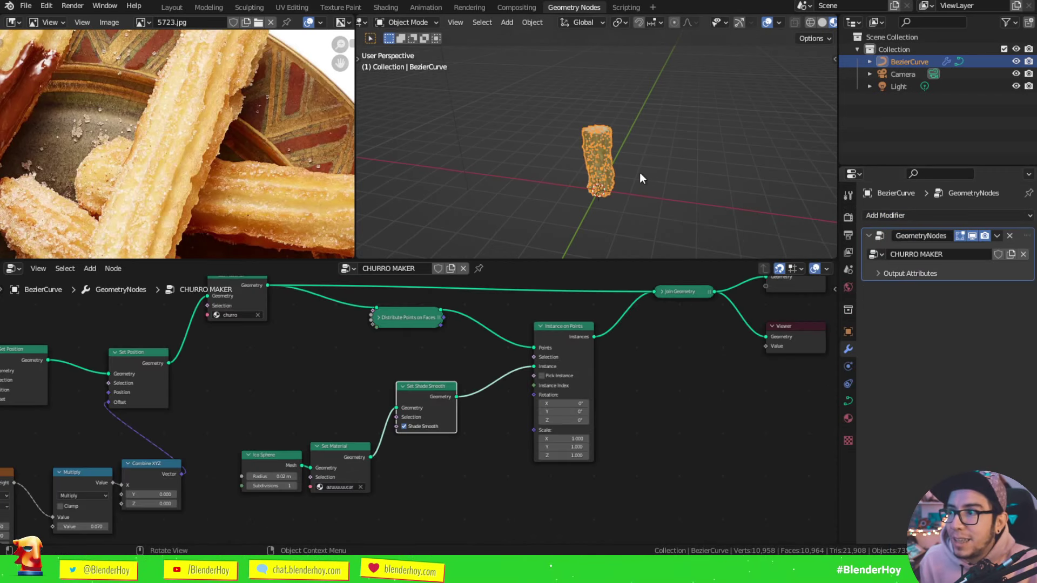
scroll(640, 173, up, 3)
mouse_move(640, 174)
middle_down()
mouse_move(720, 200)
mouse_move(657, 180)
mouse_move(671, 184)
middle_up()
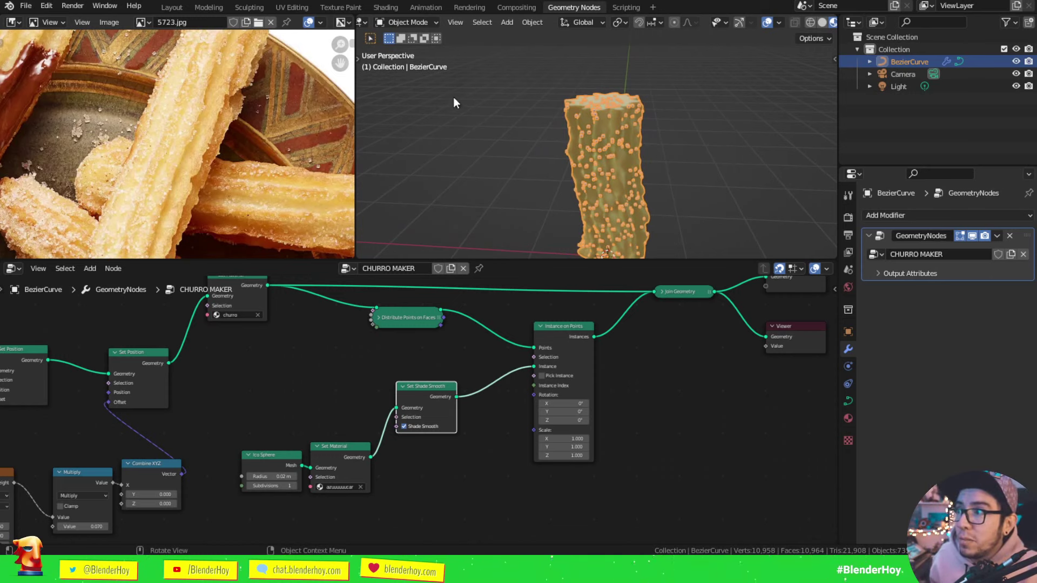
Step: Put the Bezier curve into Edit Mode and toggle the viewport tool shelf
key(Tab)
scroll(613, 123, down, 2)
key(g)
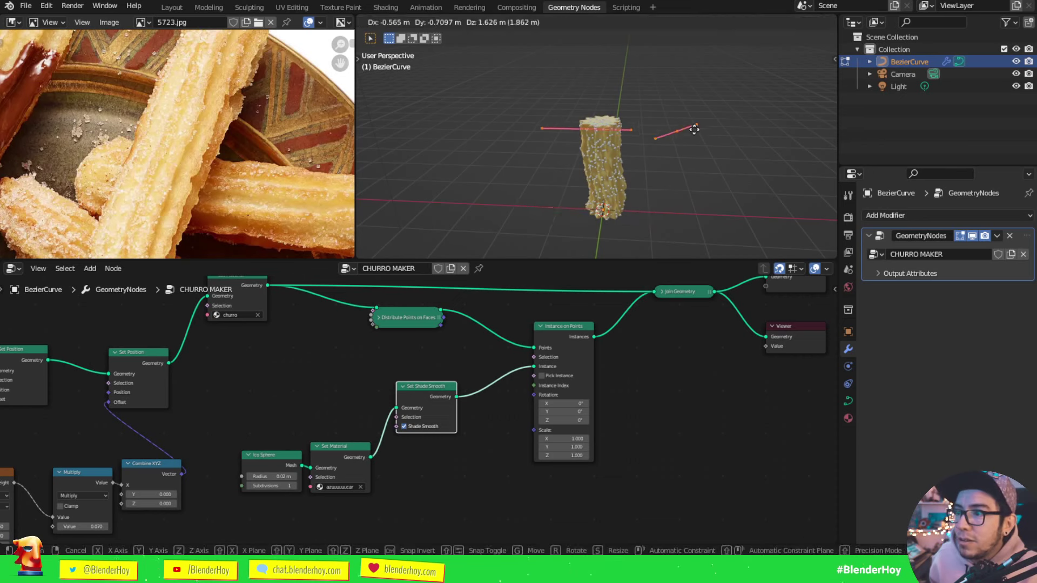
key(Escape)
key(t)
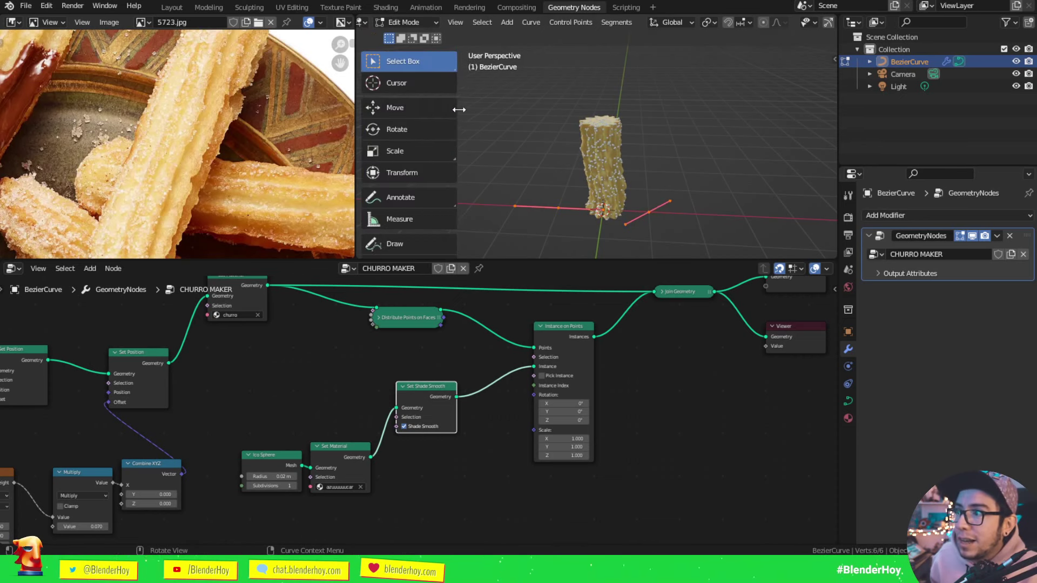
drag(387, 99, 468, 102)
scroll(424, 219, down, 1)
scroll(395, 132, down, 3)
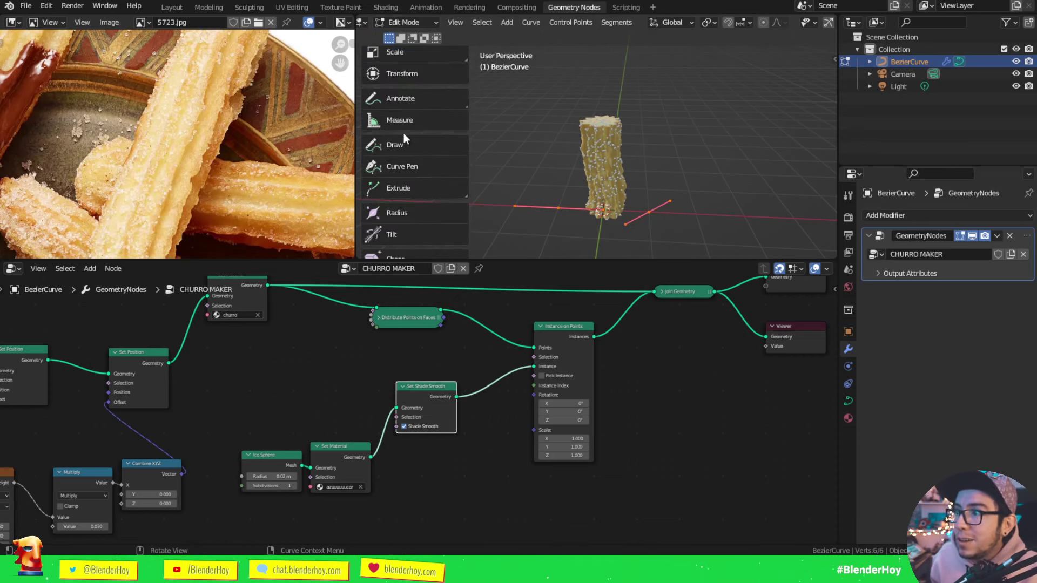
key(t)
Step: Move the Group Input node beside the Curve Line node
middle_drag(574, 200, 600, 178)
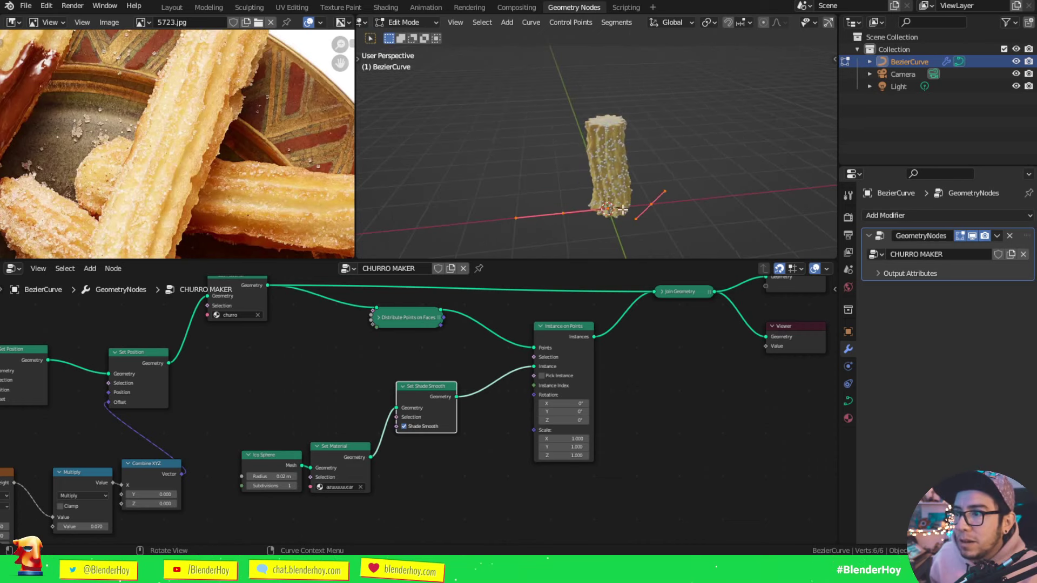
key(g)
key(Escape)
middle_drag(694, 177, 713, 181)
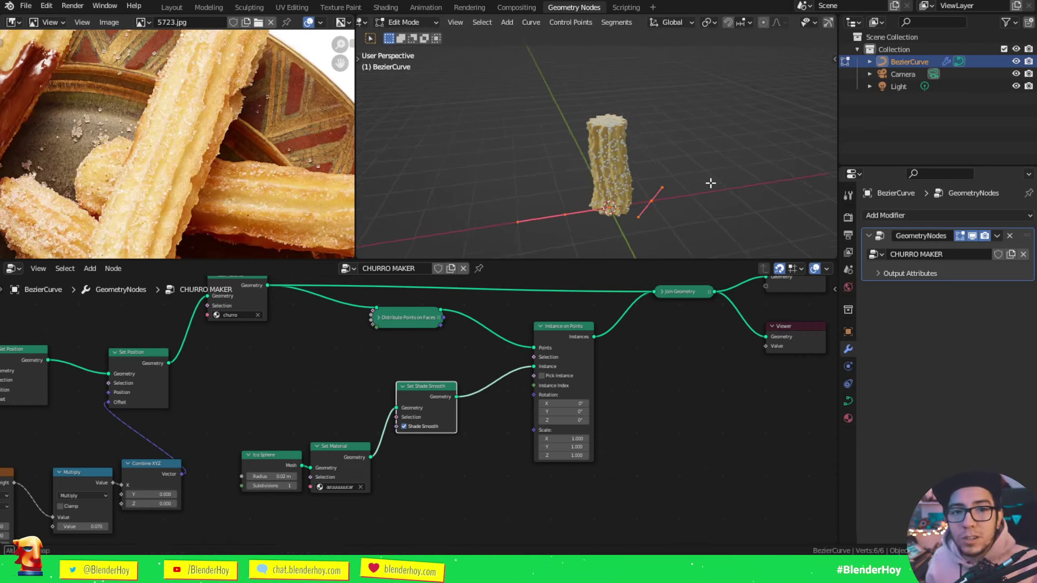
mouse_move(245, 390)
middle_down()
mouse_move(651, 405)
mouse_move(127, 412)
mouse_move(332, 407)
middle_up()
mouse_move(333, 437)
mouse_down()
mouse_move(278, 456)
mouse_move(173, 417)
mouse_up()
scroll(278, 457, up, 2)
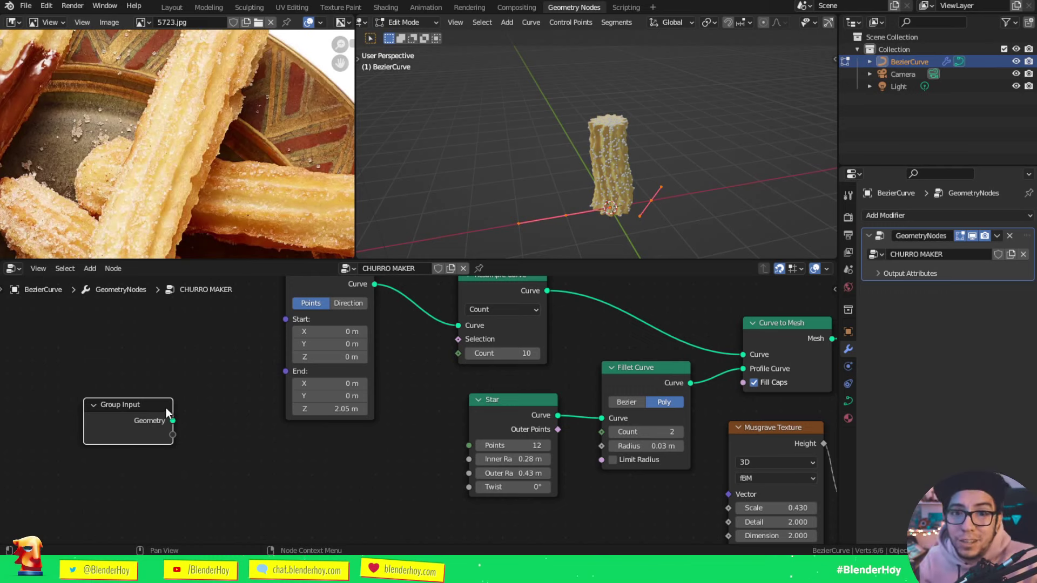
Step: Delete the Curve Line node and connect Group Input Geometry to Resample Curve's Curve input
middle_drag(174, 390, 185, 431)
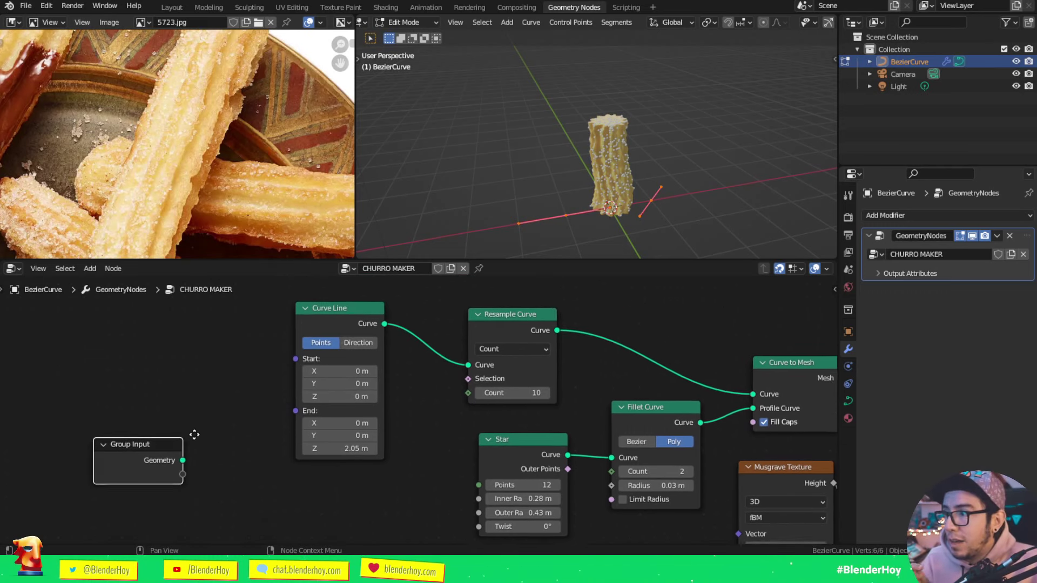
drag(317, 331, 263, 332)
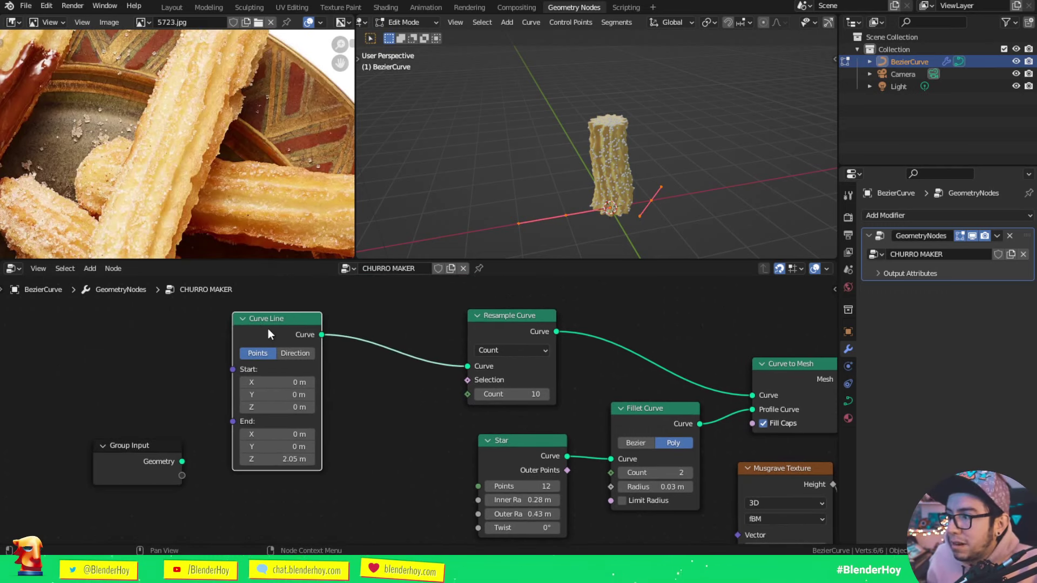
key(x)
drag(182, 461, 468, 366)
scroll(659, 203, up, 2)
scroll(675, 226, up, 2)
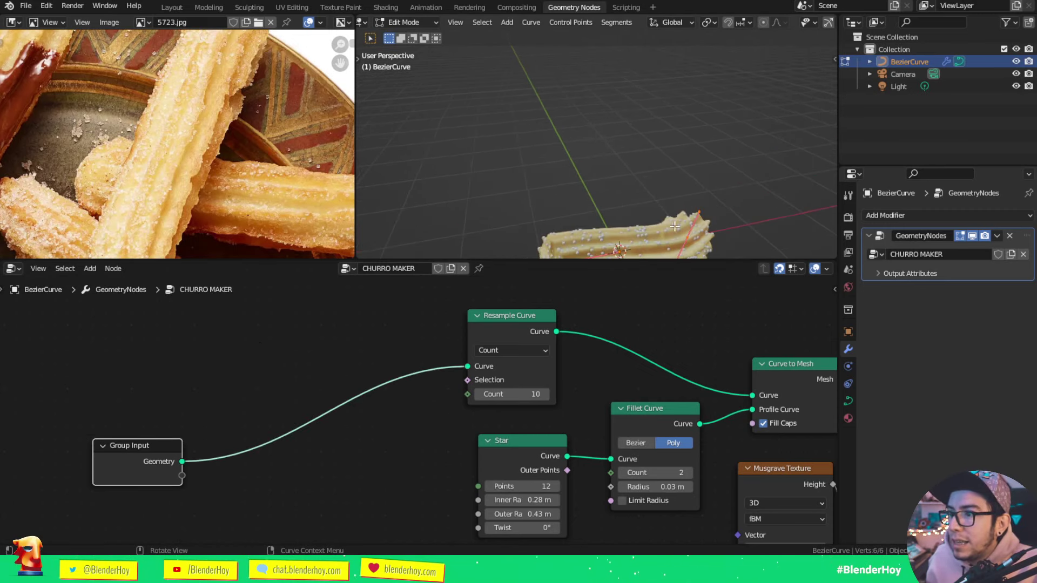
scroll(675, 226, down, 2)
Step: Move the curve's end points and handle to lengthen the churro into an S-shape
key(g)
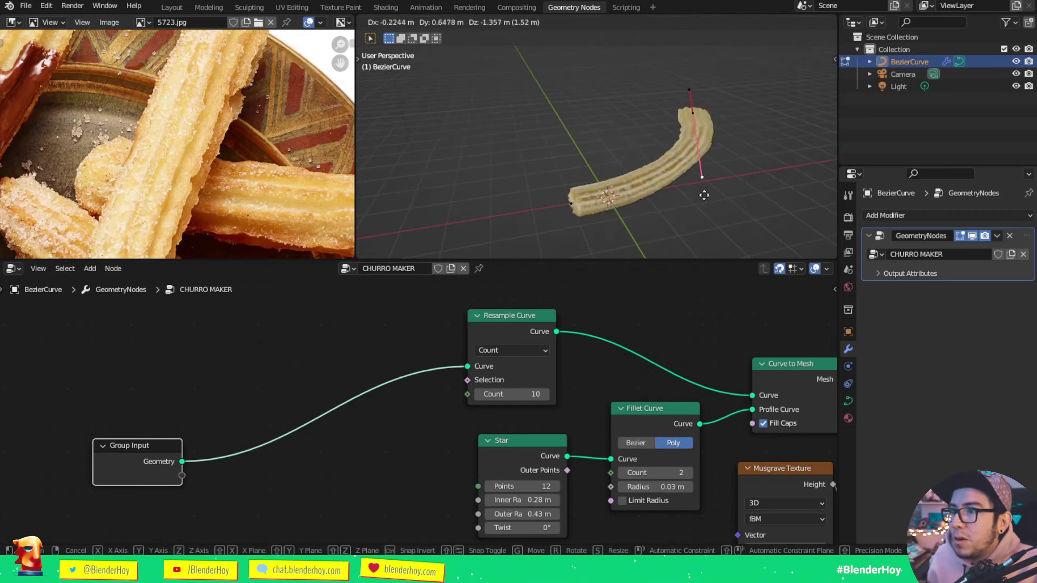
click(724, 246)
click(572, 203)
key(g)
click(451, 187)
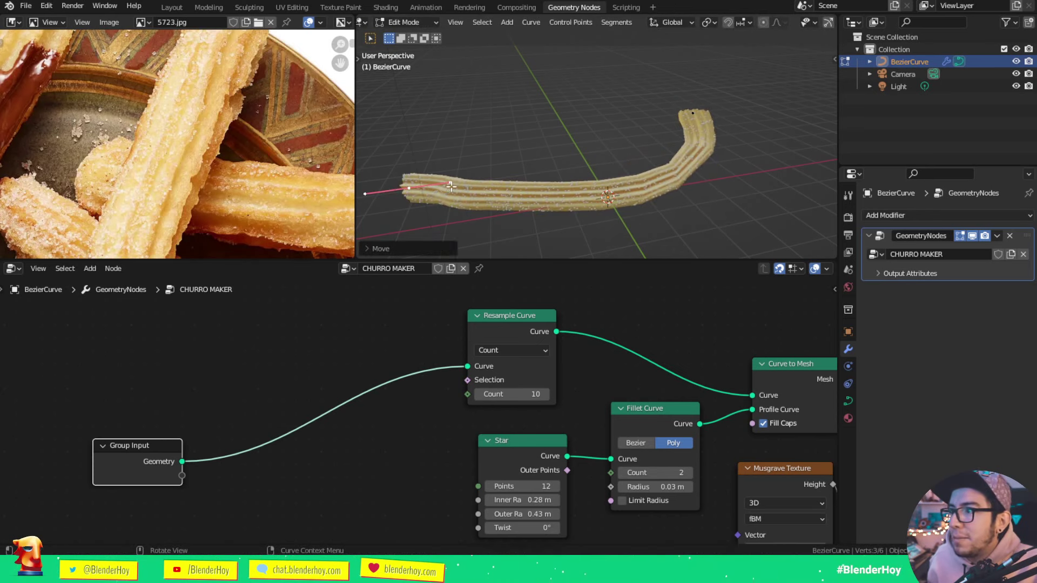
key(g)
click(671, 113)
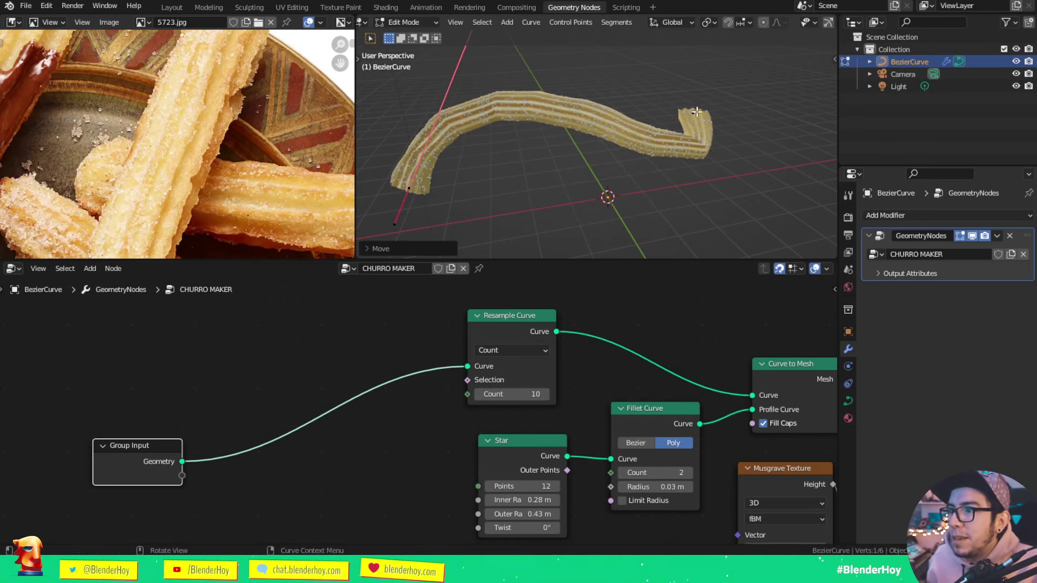
drag(696, 111, 753, 82)
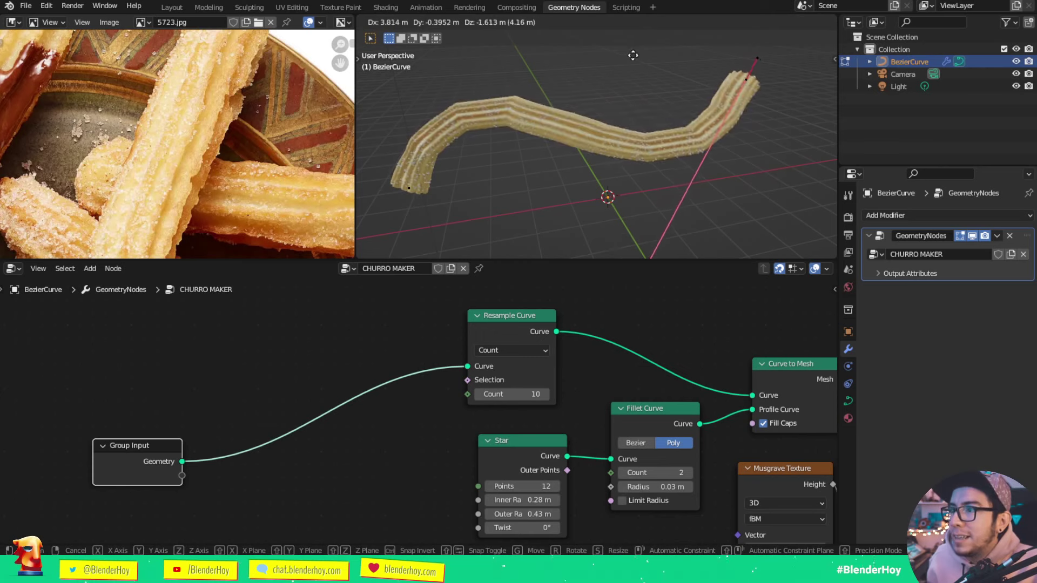
mouse_move(778, 212)
middle_down()
mouse_move(648, 188)
mouse_move(625, 172)
middle_up()
key(alt+a)
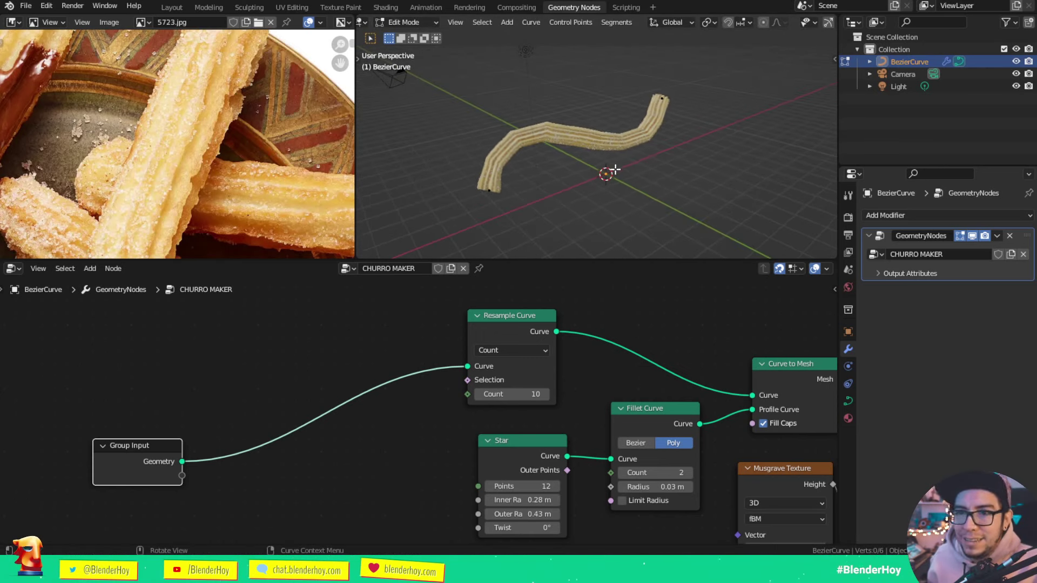
scroll(625, 171, up, 3)
middle_drag(510, 151, 567, 89)
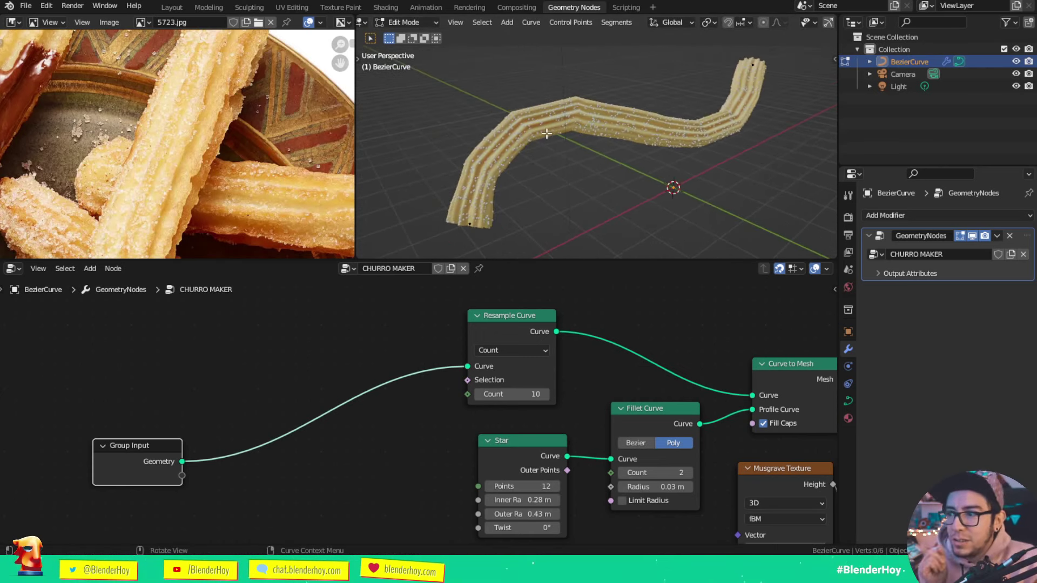
Step: Nudge the Resample Curve node up-right and the Star node down-left
click(531, 326)
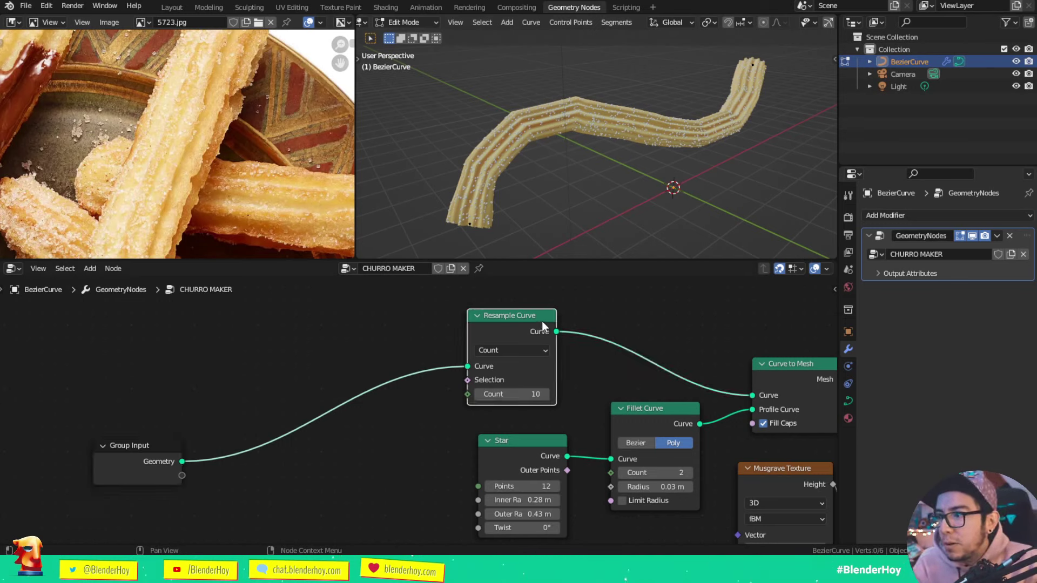
drag(543, 320, 549, 312)
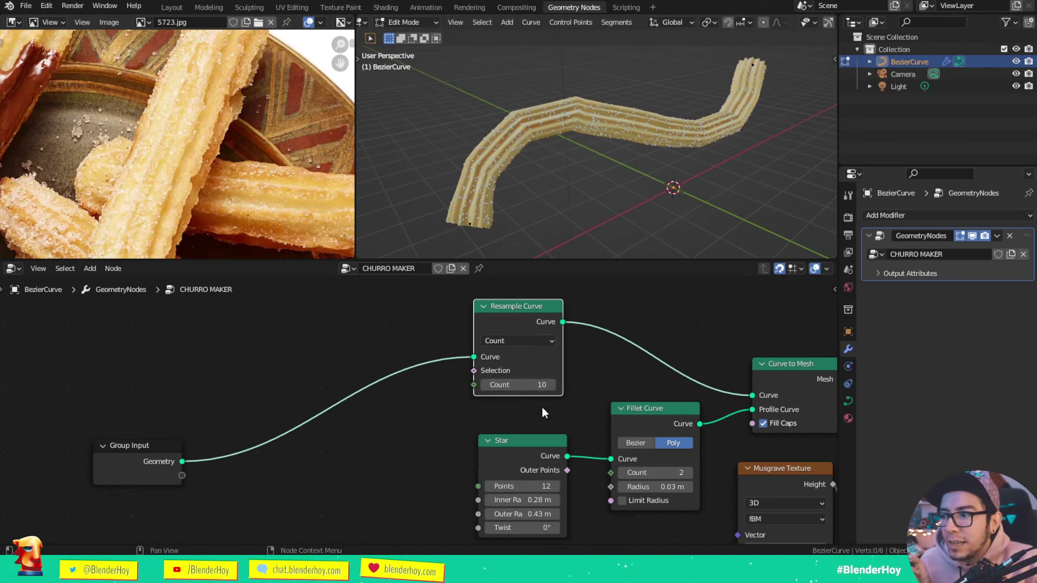
drag(529, 442, 524, 447)
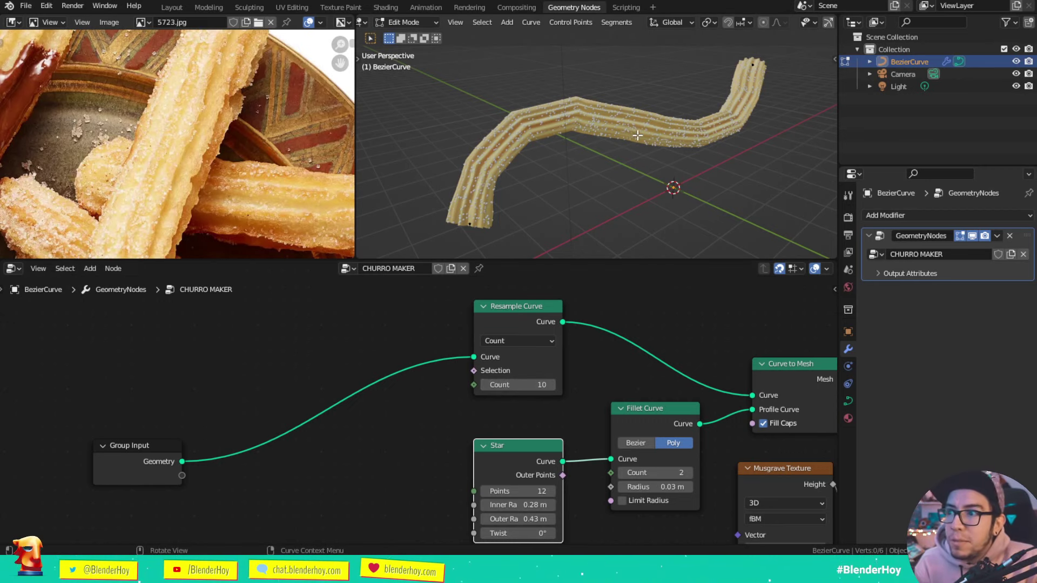
Step: Switch the Resample Curve node's mode from Count to Length
scroll(638, 135, down, 5)
key(g)
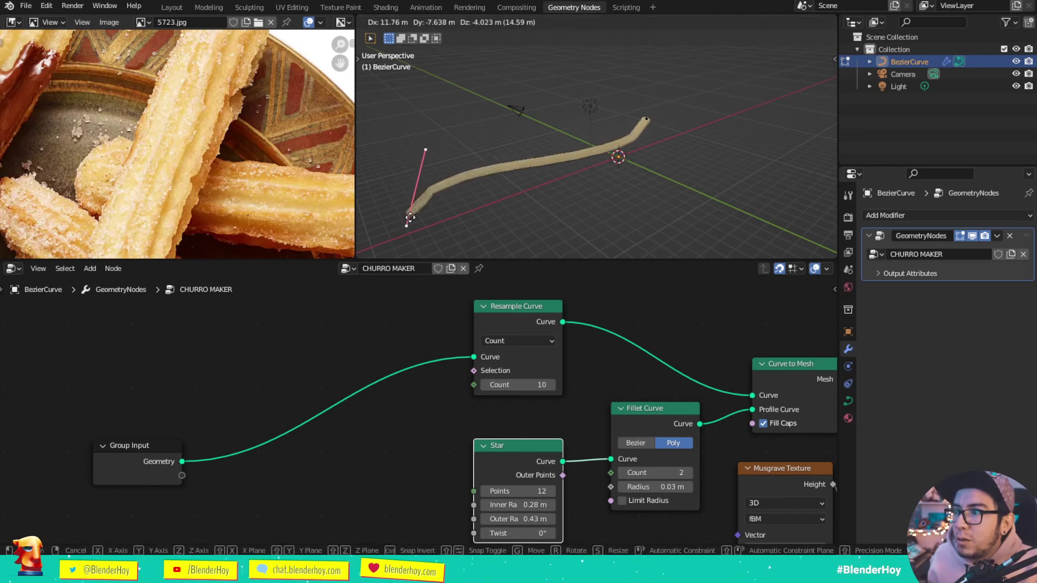
right_click(577, 164)
scroll(577, 165, up, 5)
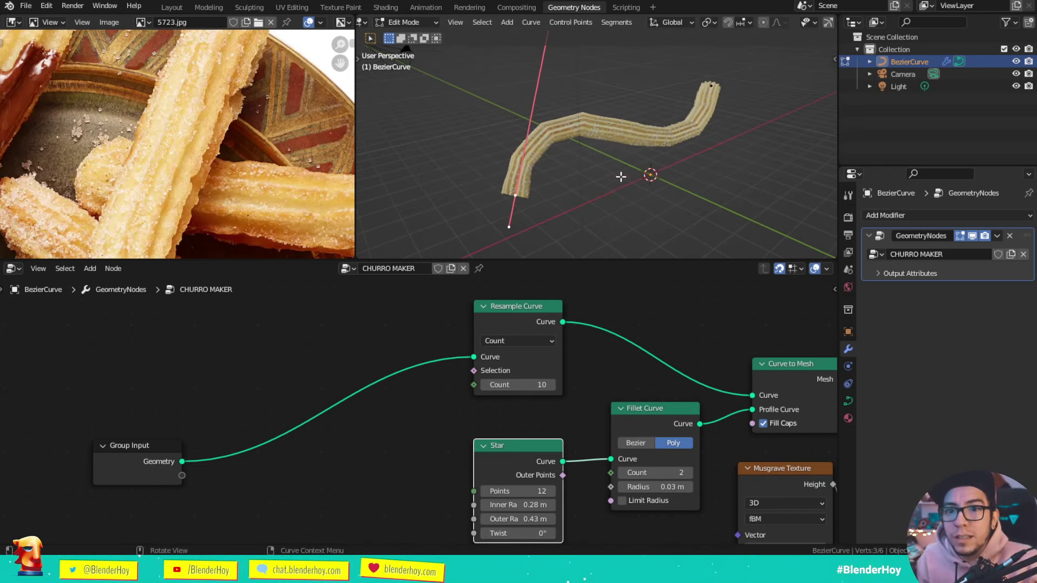
scroll(577, 165, up, 2)
scroll(501, 383, up, 1)
scroll(501, 383, up, 1)
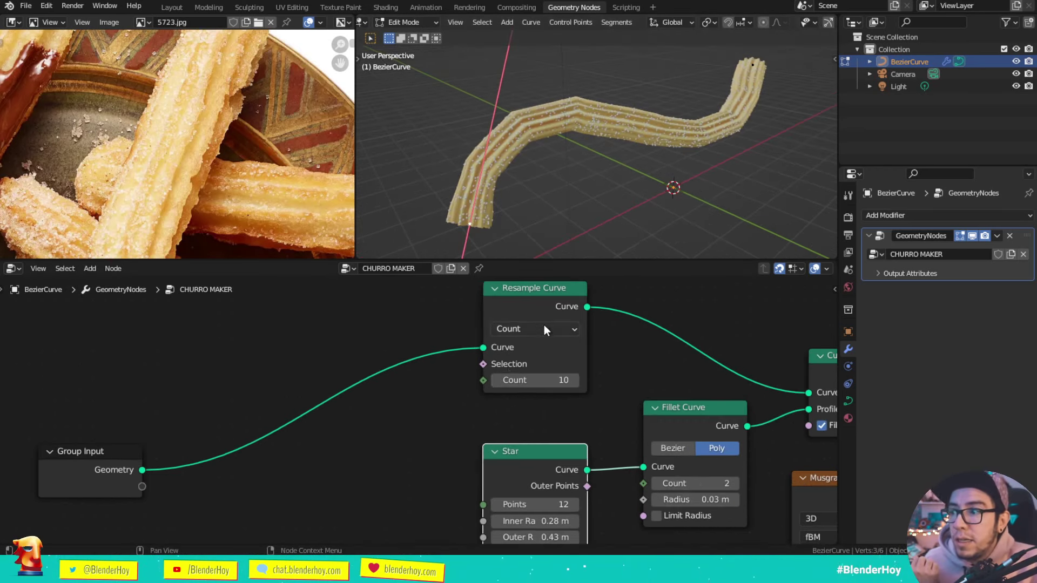
click(545, 326)
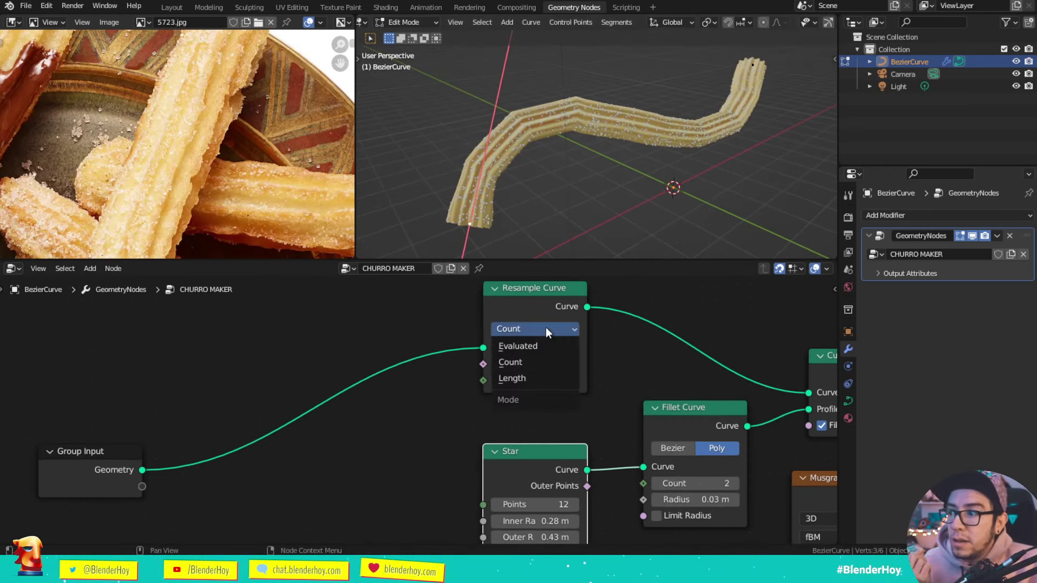
click(546, 378)
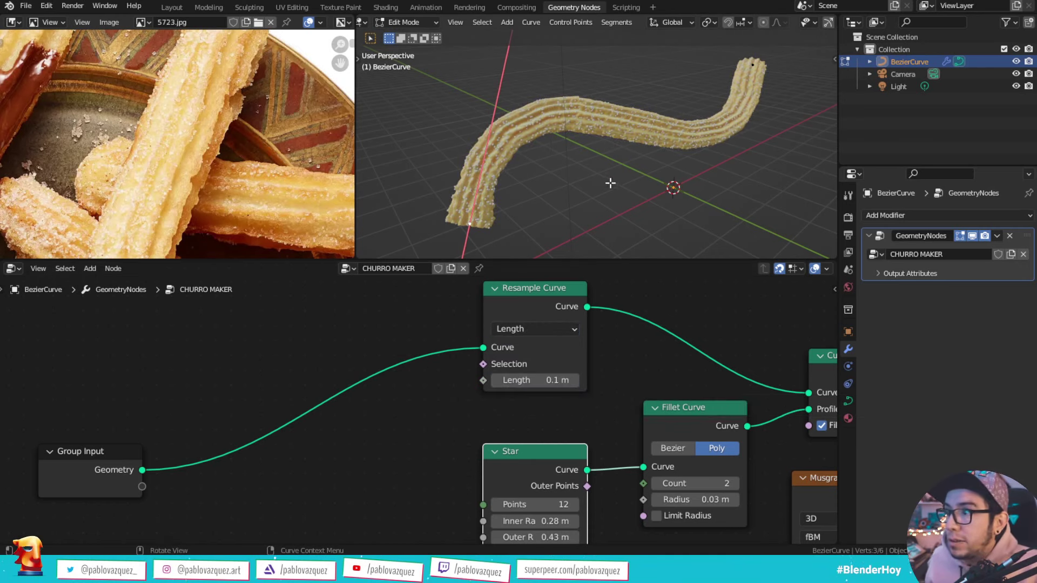
Step: Set the resample Length to 0.05 m and inspect the churro's new spacing
scroll(551, 162, down, 2)
key(a)
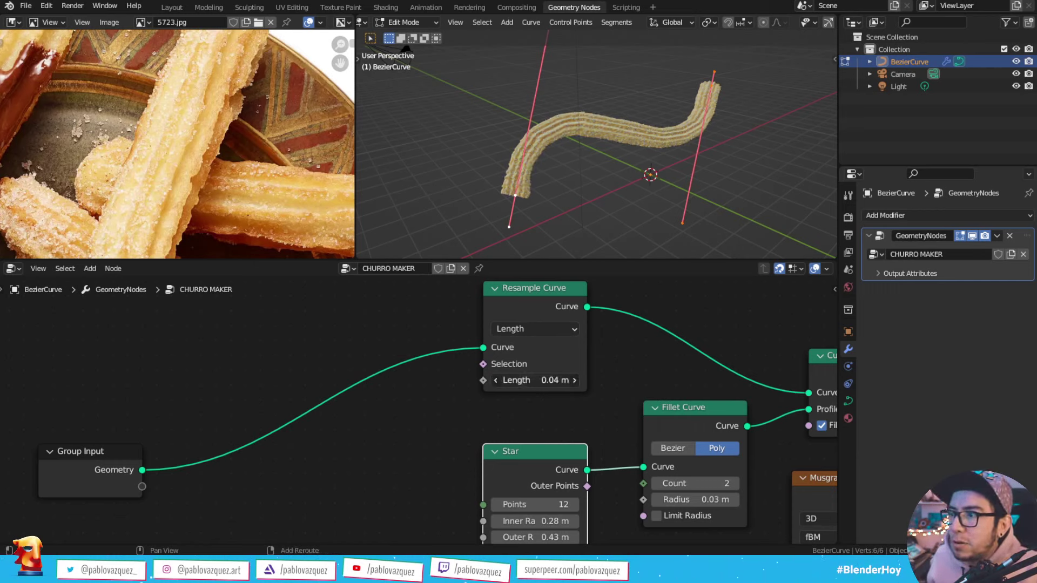
drag(513, 196, 528, 152)
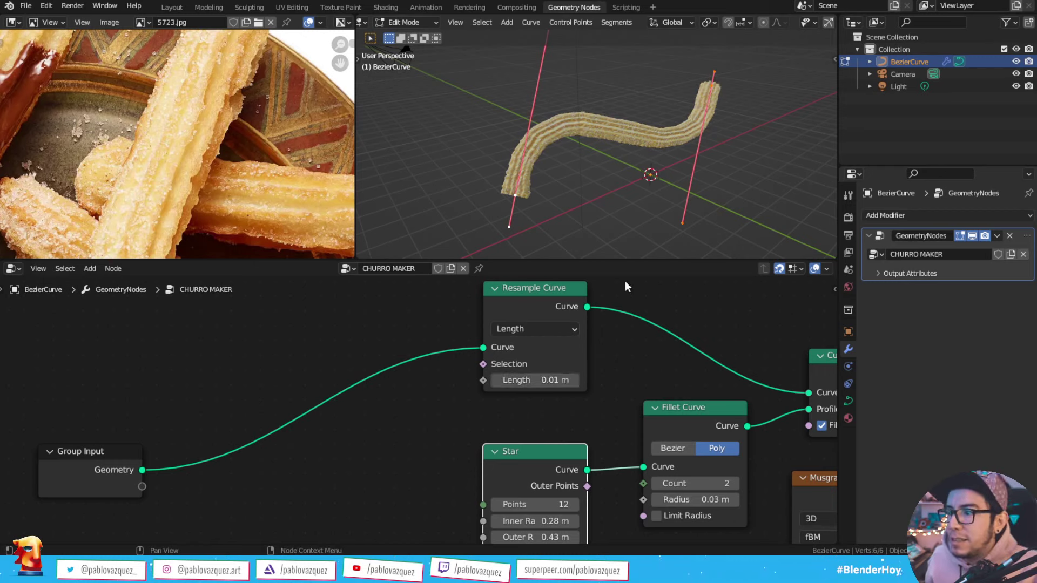
scroll(579, 239, down, 3)
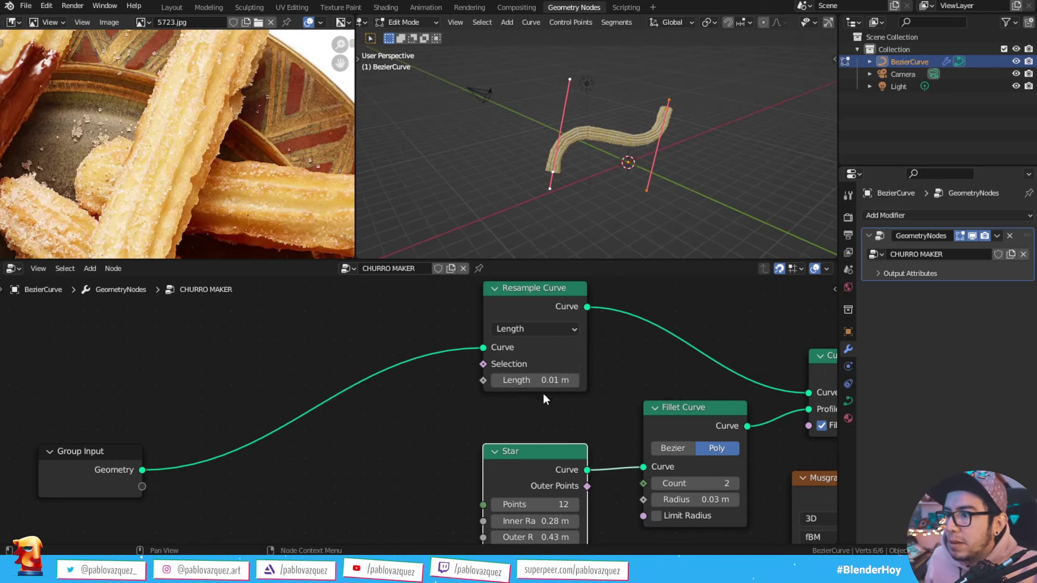
click(516, 381)
text(5)
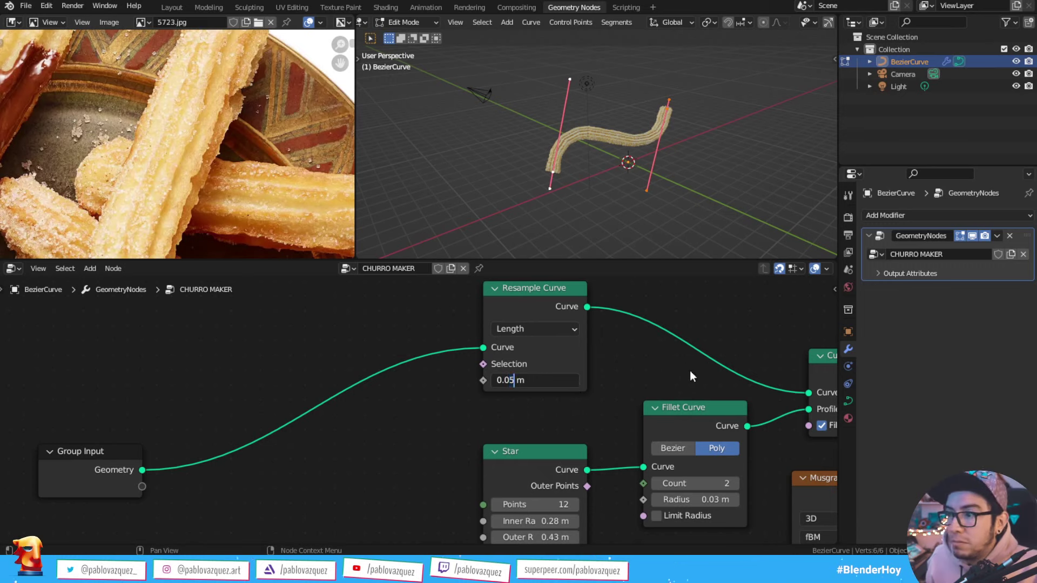
key(Return)
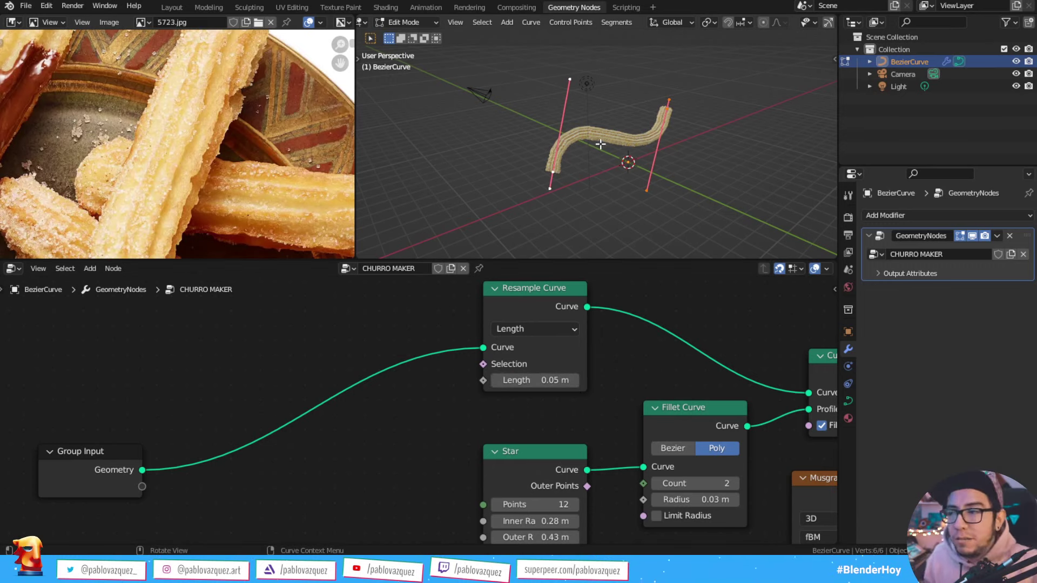
key(alt+a)
middle_drag(651, 173, 618, 155)
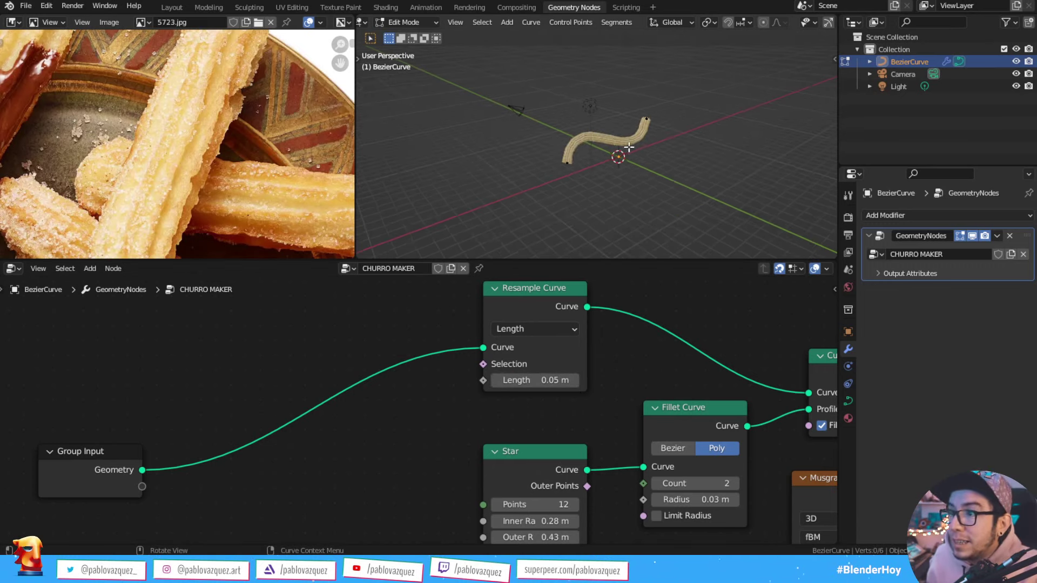
Step: Use the Draw tool to sketch four freehand strokes that become extra churro strands
key(t)
click(397, 146)
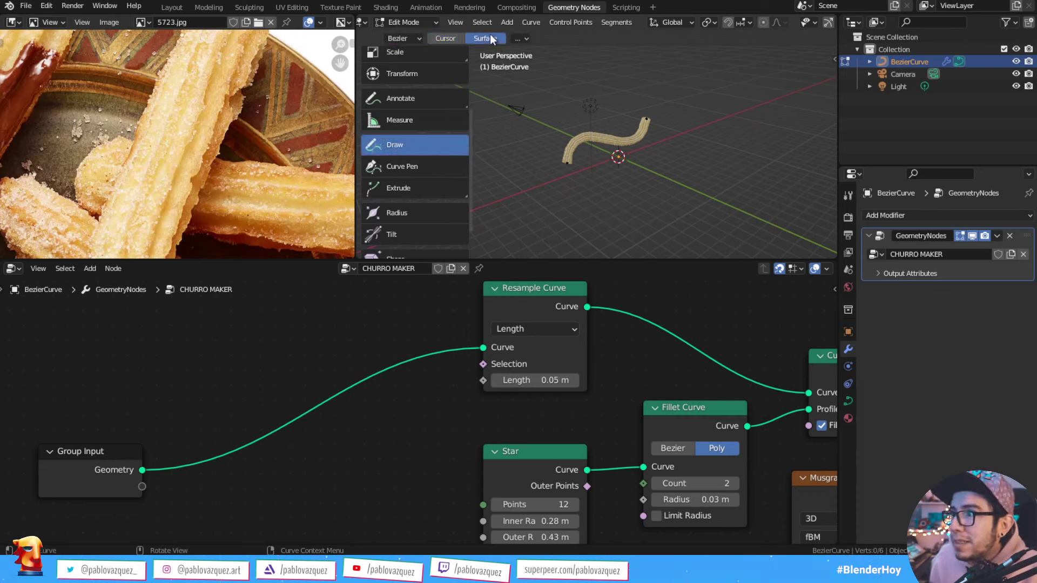
middle_drag(683, 139, 635, 133)
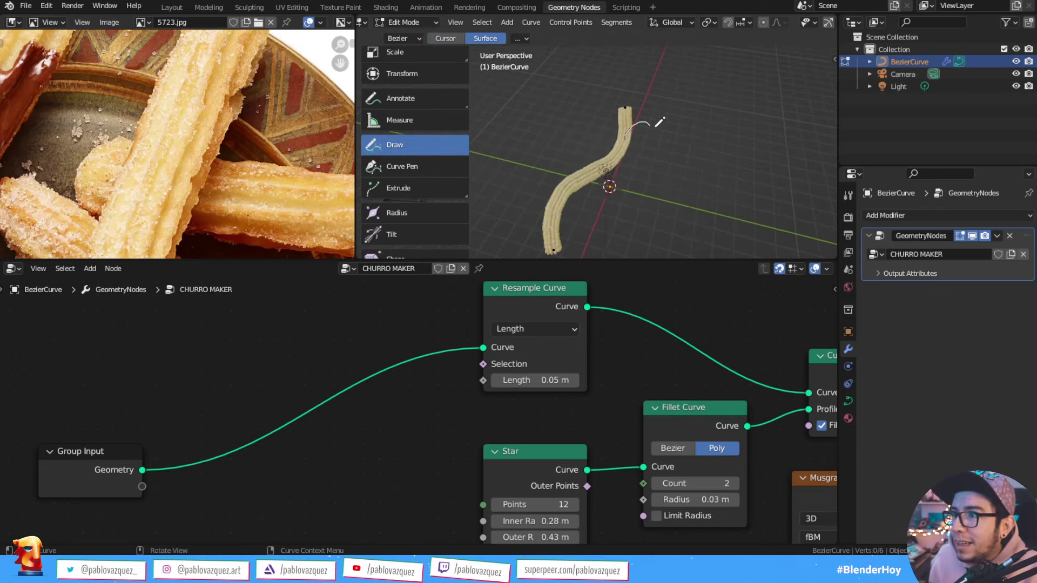
drag(756, 84, 757, 82)
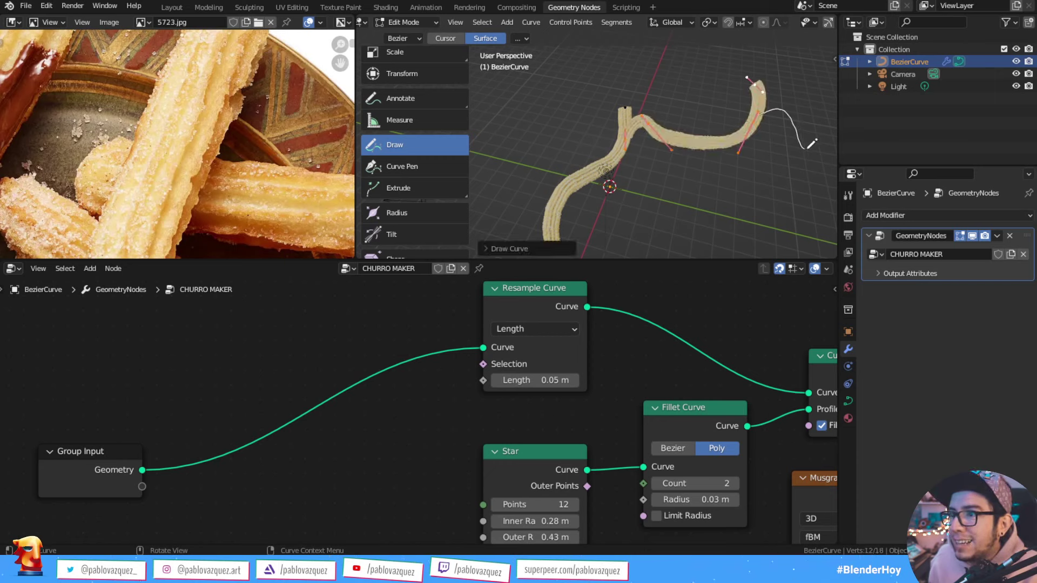
drag(812, 143, 813, 141)
middle_drag(813, 142, 662, 163)
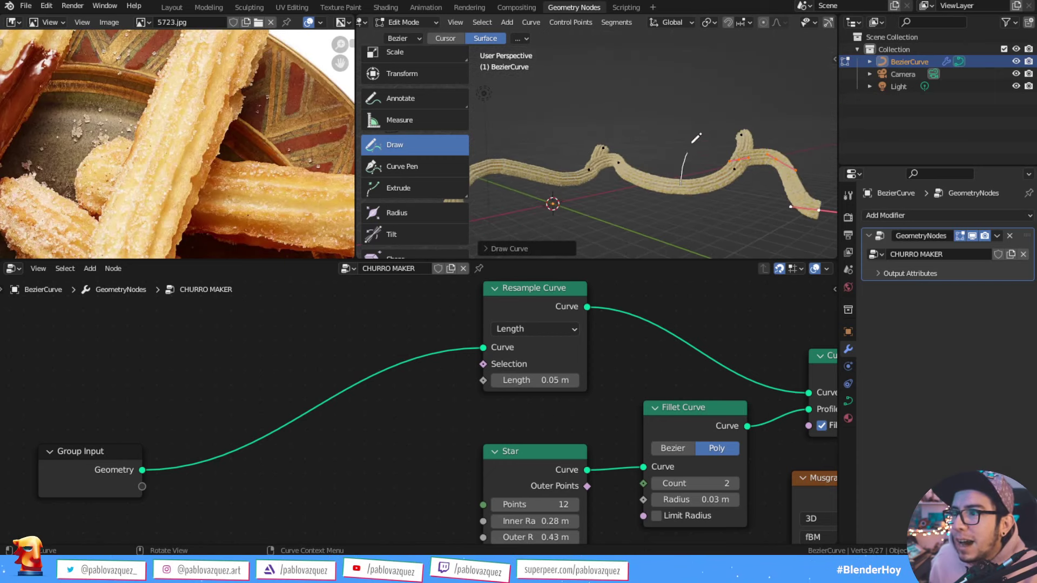
drag(651, 86, 651, 87)
scroll(653, 91, up, 3)
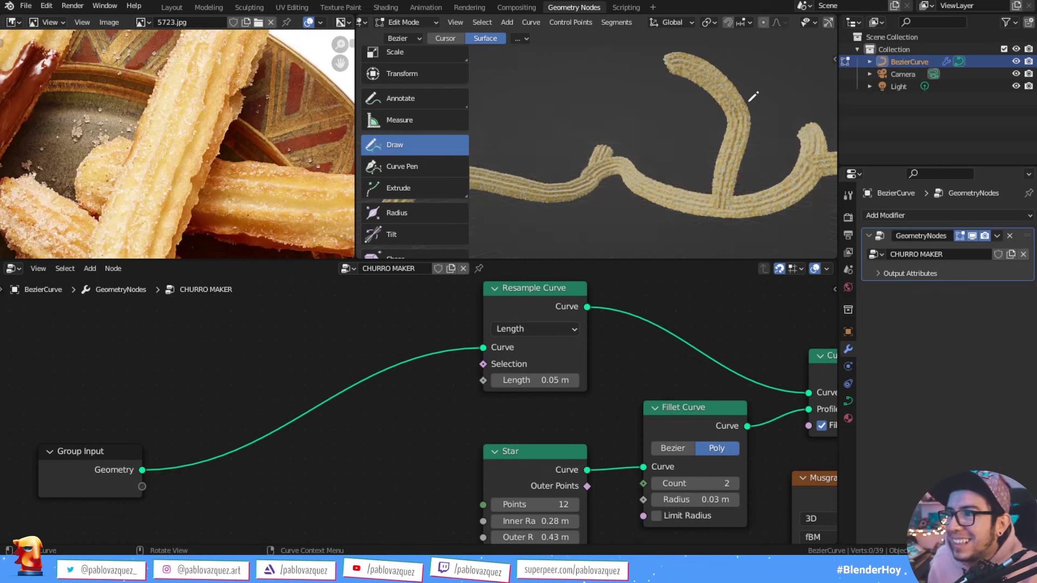
middle_drag(748, 97, 688, 133)
drag(740, 142, 740, 142)
middle_drag(740, 142, 655, 117)
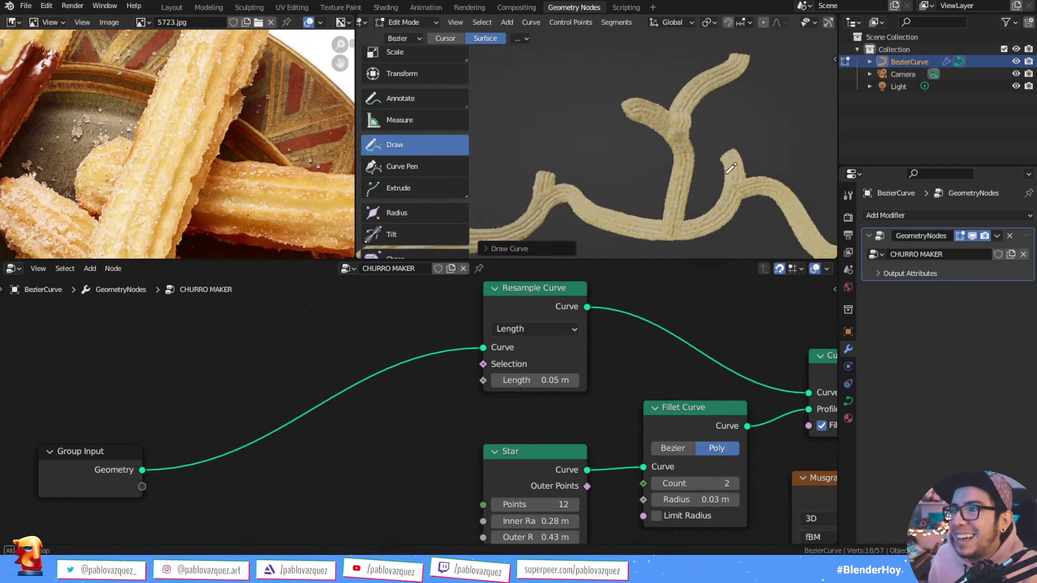
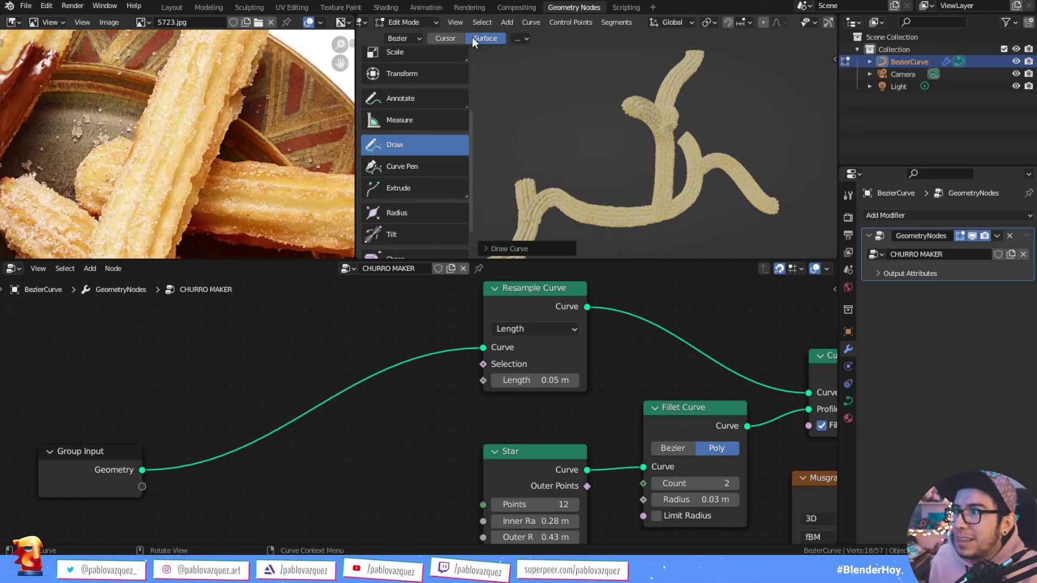
Step: Hide the tool list and light the viewport preview with the second HDRI environment
key(t)
mouse_move(546, 88)
middle_down()
mouse_move(592, 146)
mouse_move(746, 65)
middle_up()
scroll(669, 25, down, 5)
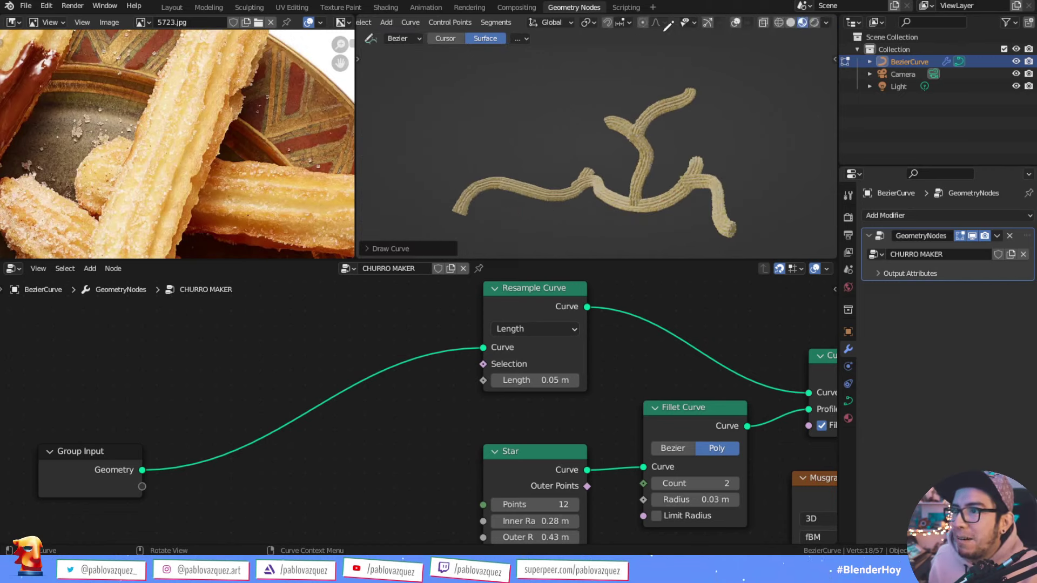
click(827, 22)
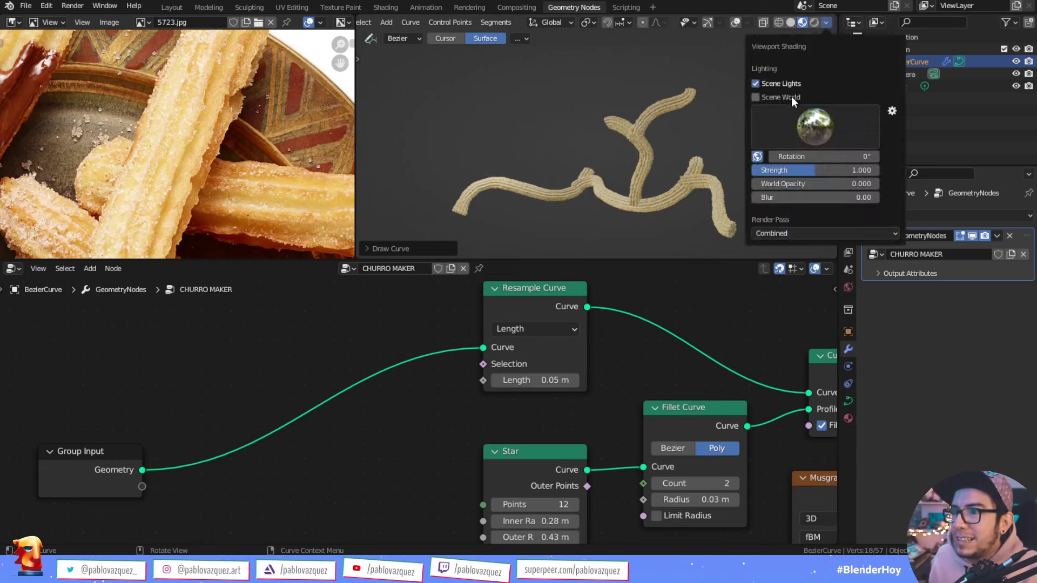
click(816, 133)
click(650, 171)
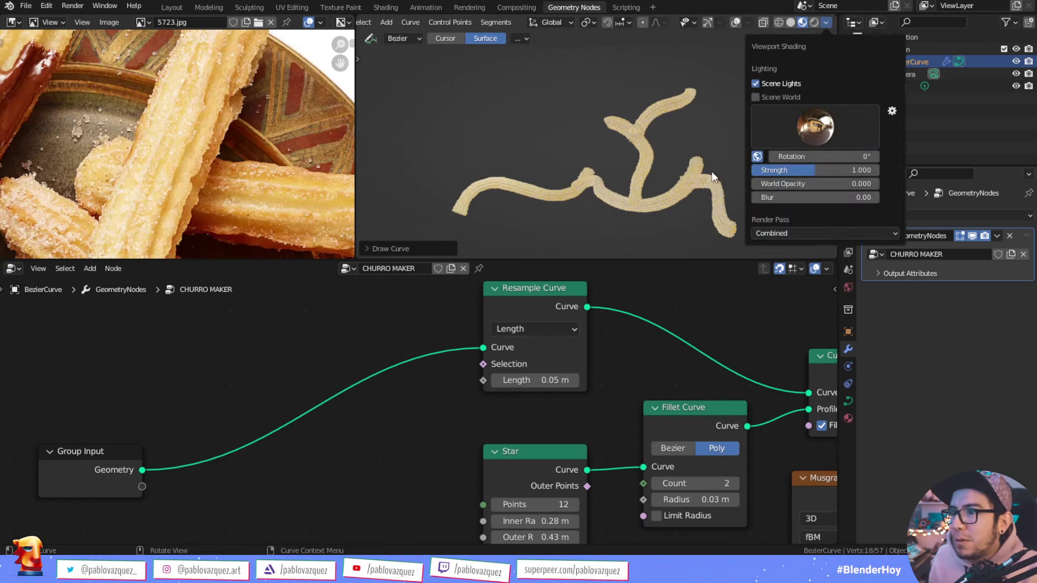
Step: Show the HDRI as a blurred background at strength 0.404
mouse_move(792, 181)
mouse_down()
mouse_move(838, 168)
mouse_move(778, 170)
mouse_up()
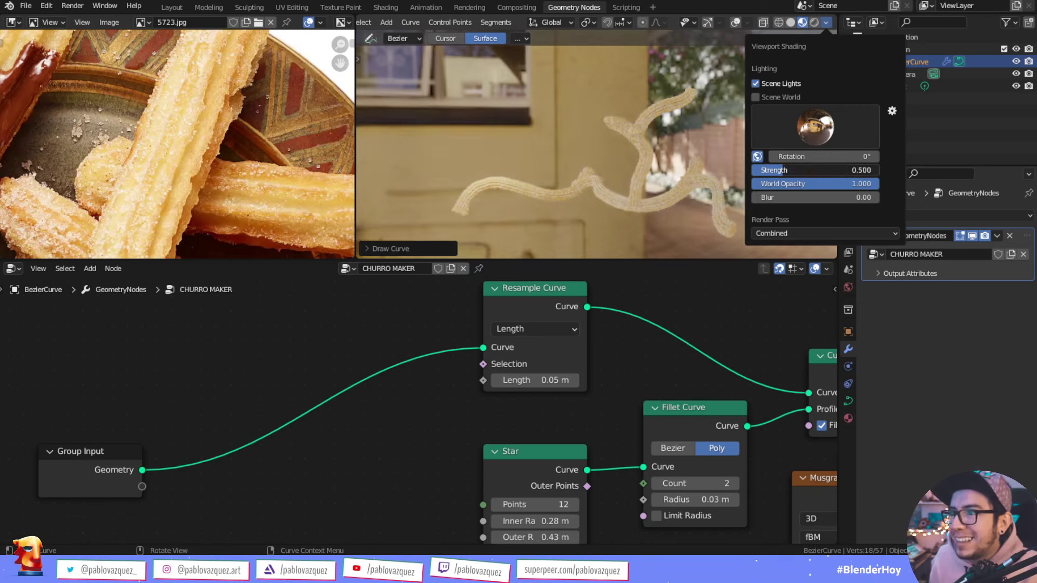
mouse_move(675, 162)
middle_down()
mouse_move(636, 171)
mouse_move(705, 106)
middle_up()
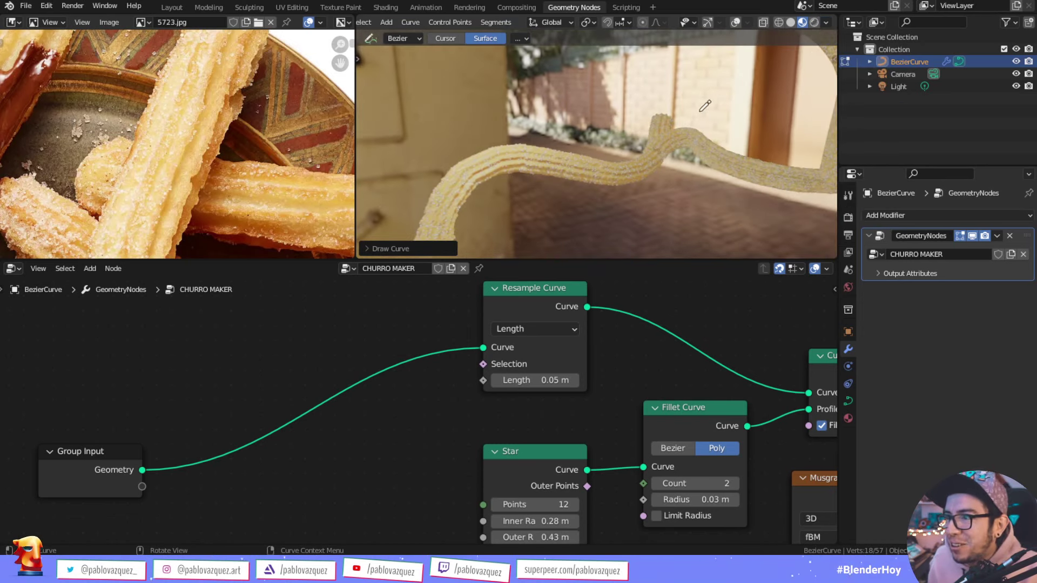
click(827, 22)
mouse_move(790, 198)
mouse_down()
mouse_move(840, 198)
mouse_move(827, 197)
mouse_up()
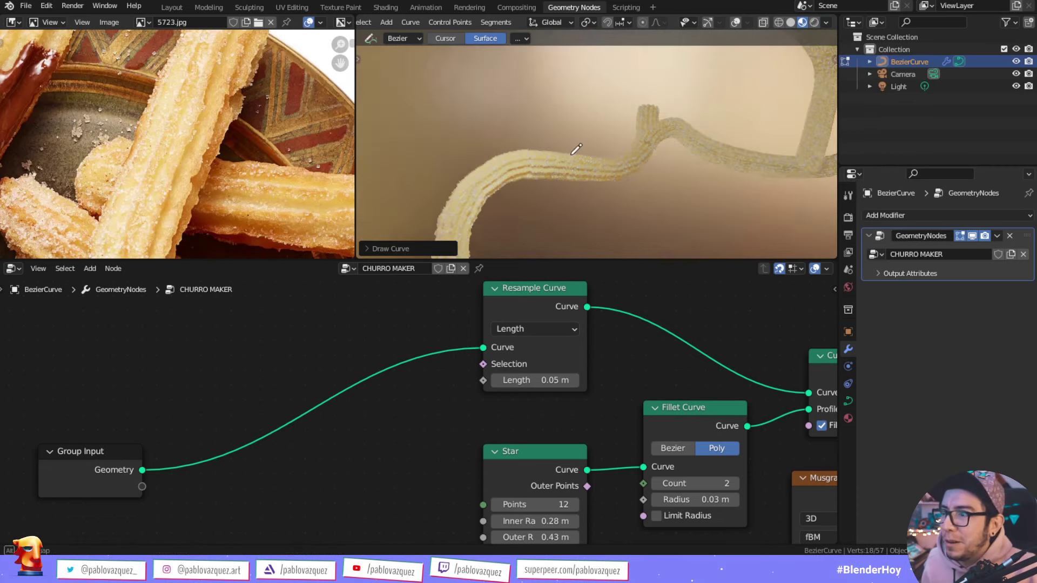
middle_drag(621, 162, 699, 145)
Step: Select the scene light and return to Object Mode
click(903, 86)
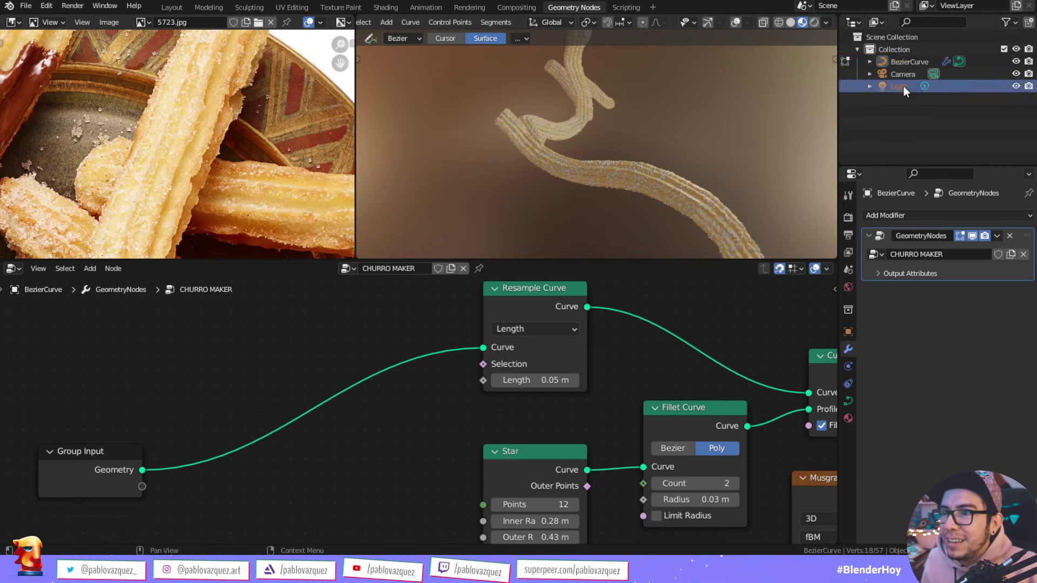
click(847, 401)
key(ctrl+Tab)
click(582, 186)
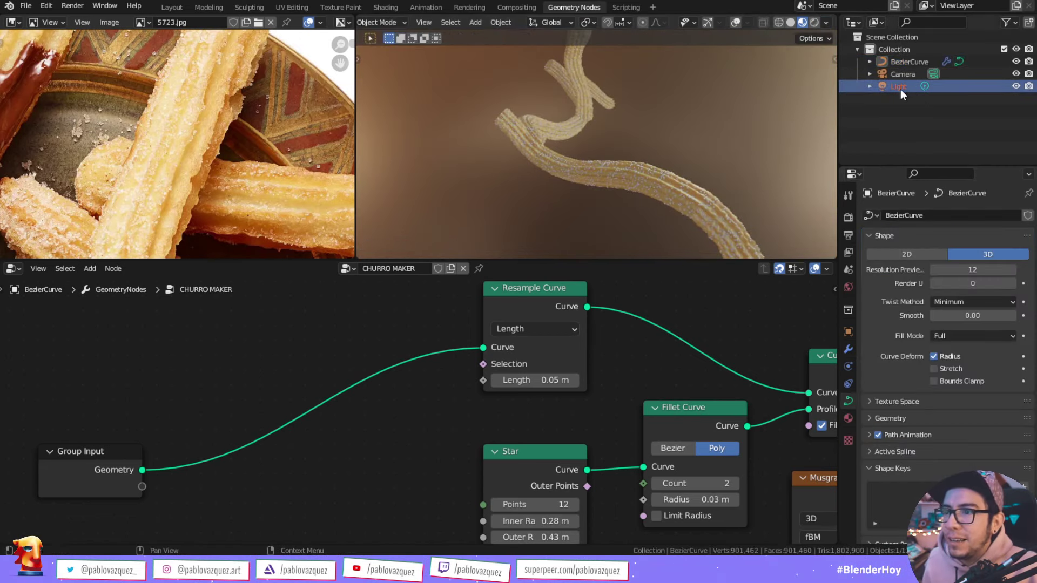
Step: Make the light a Sun with strength 6.29
click(900, 87)
click(934, 272)
click(972, 299)
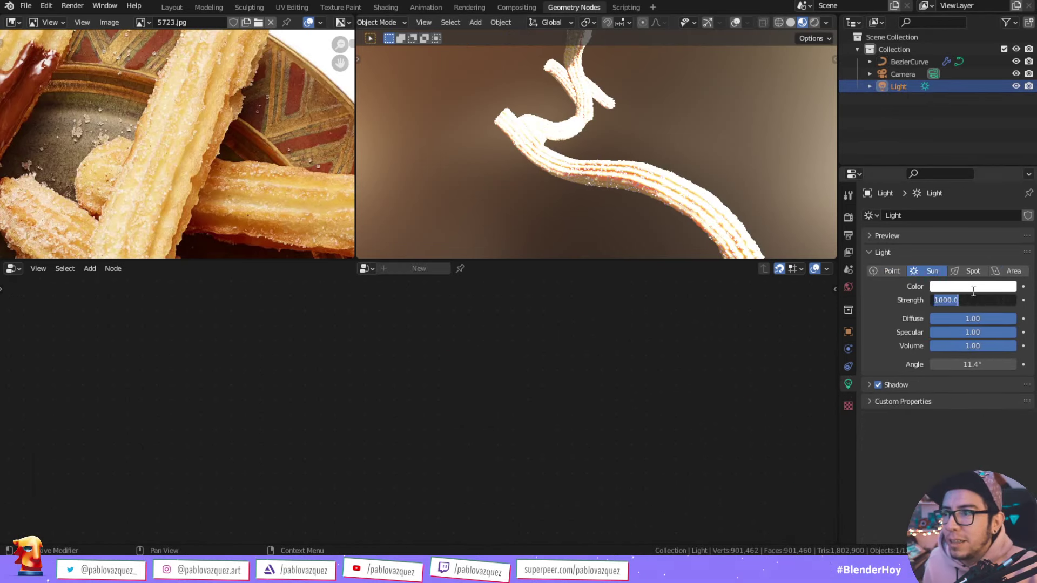
text(2)
key(Return)
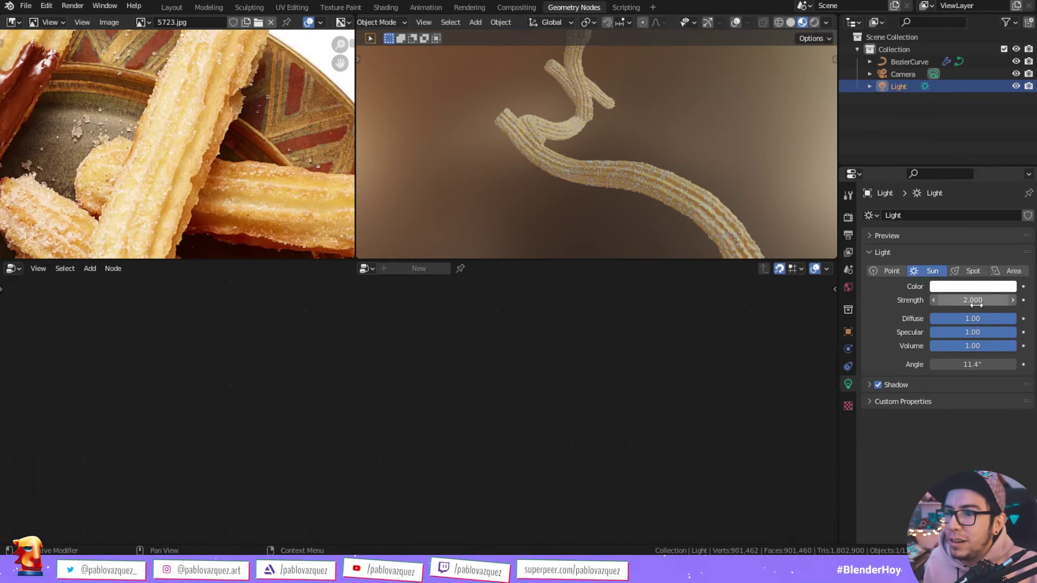
click(977, 300)
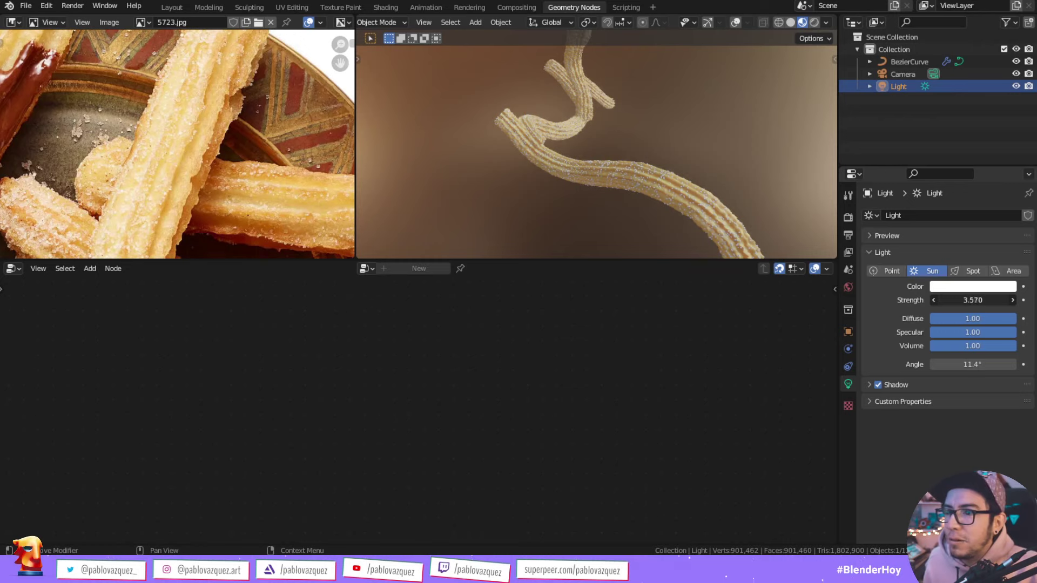
drag(972, 300, 1010, 300)
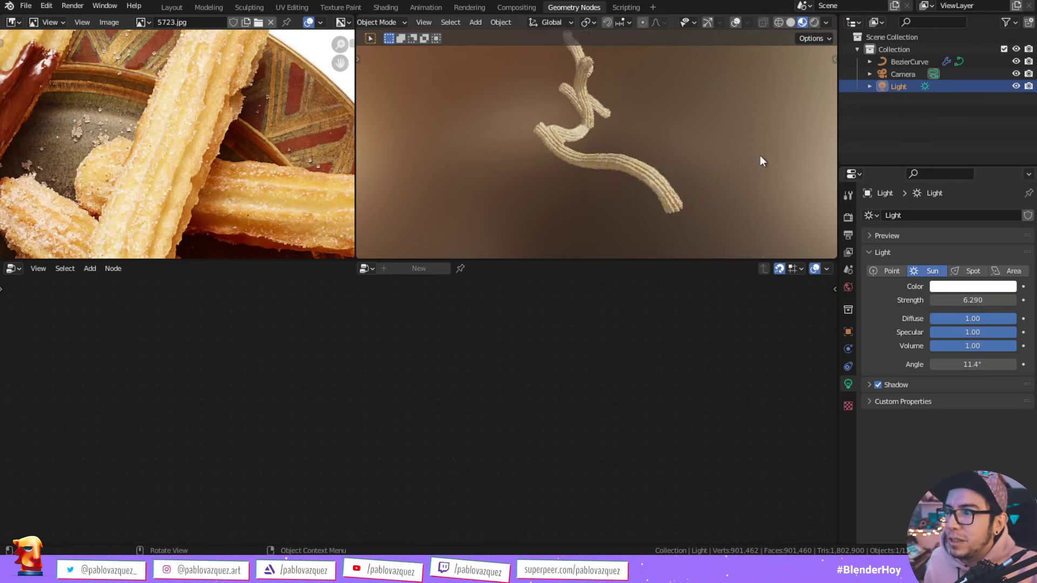
Step: Inspect the churro up close, then browse the node editor's node groups and editor types
middle_drag(760, 161, 566, 111)
scroll(529, 124, up, 4)
mouse_move(630, 171)
middle_down()
mouse_move(617, 179)
mouse_move(704, 146)
mouse_move(630, 204)
mouse_move(755, 147)
mouse_move(690, 125)
middle_up()
click(743, 123)
mouse_move(180, 141)
middle_down()
mouse_move(218, 165)
mouse_move(205, 204)
middle_up()
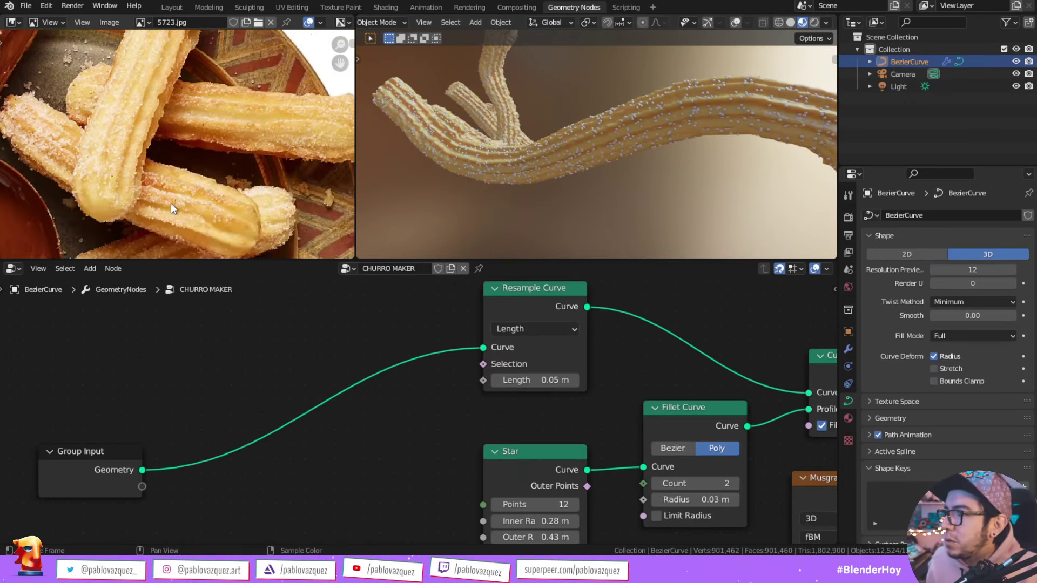
middle_drag(672, 125, 646, 147)
key(alt+a)
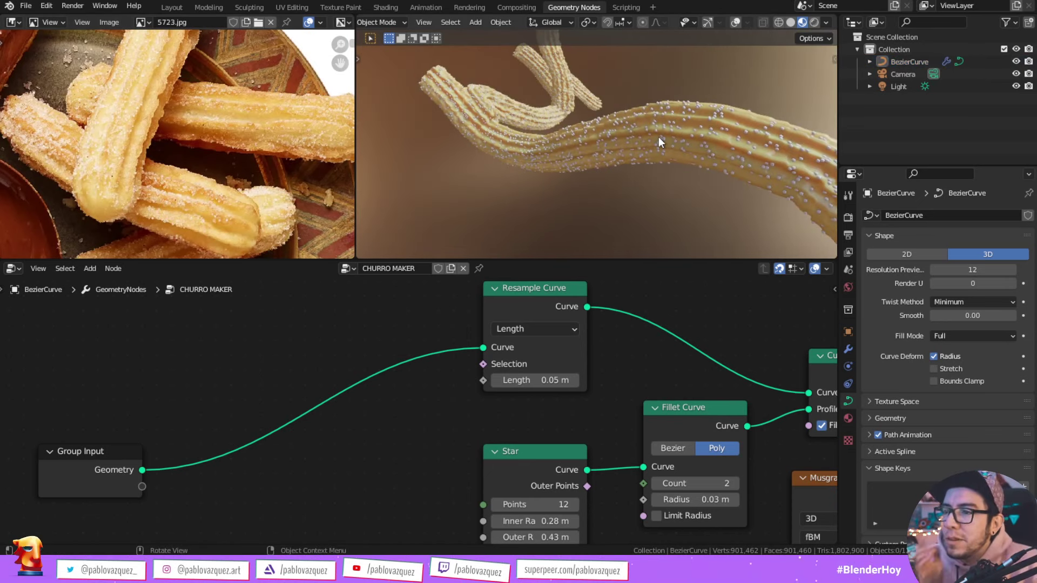
click(348, 267)
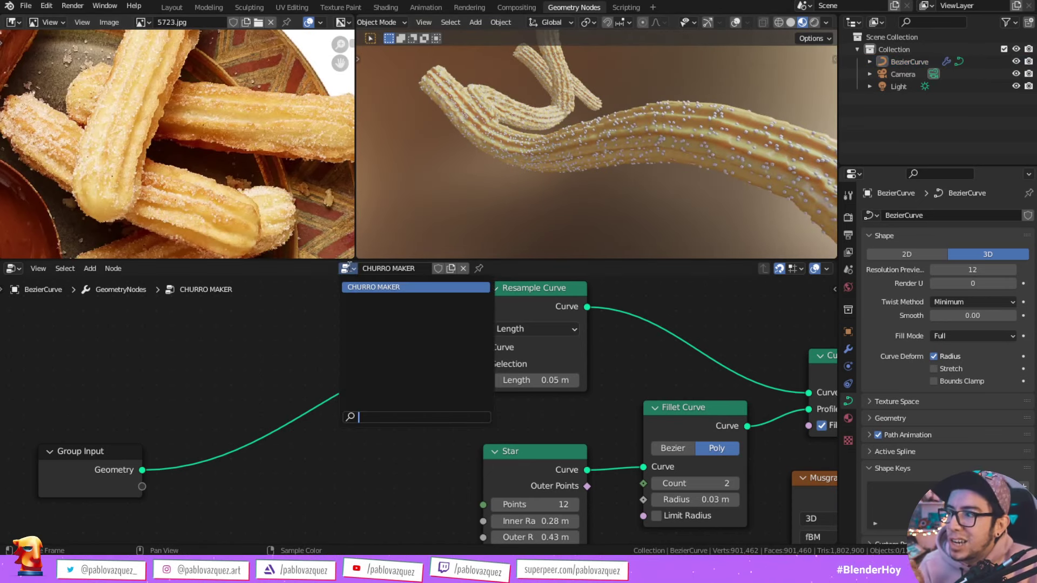
click(14, 269)
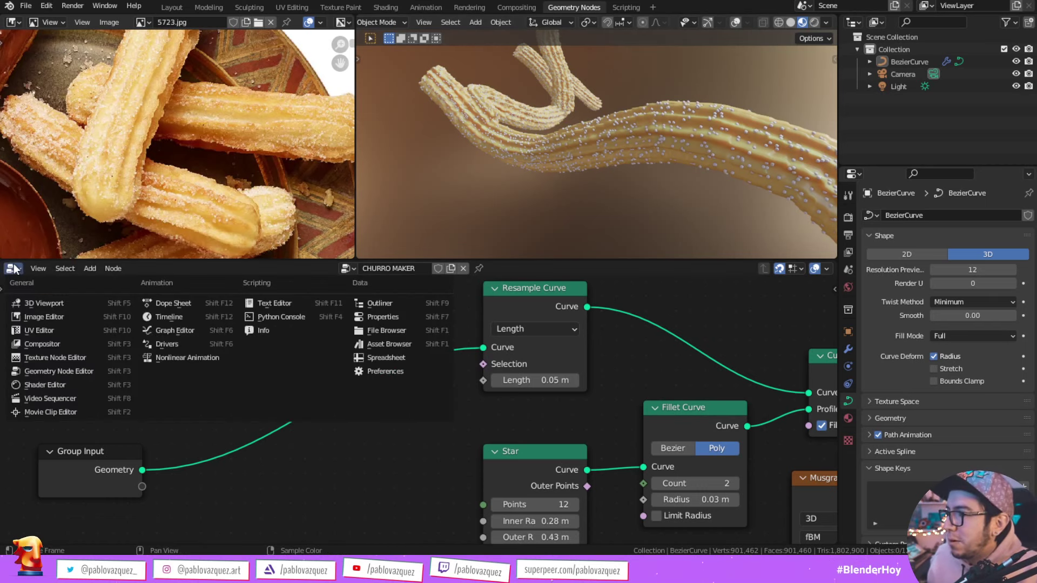
Step: Switch the node area to the Shader Editor and select the churro curve
click(49, 382)
click(391, 269)
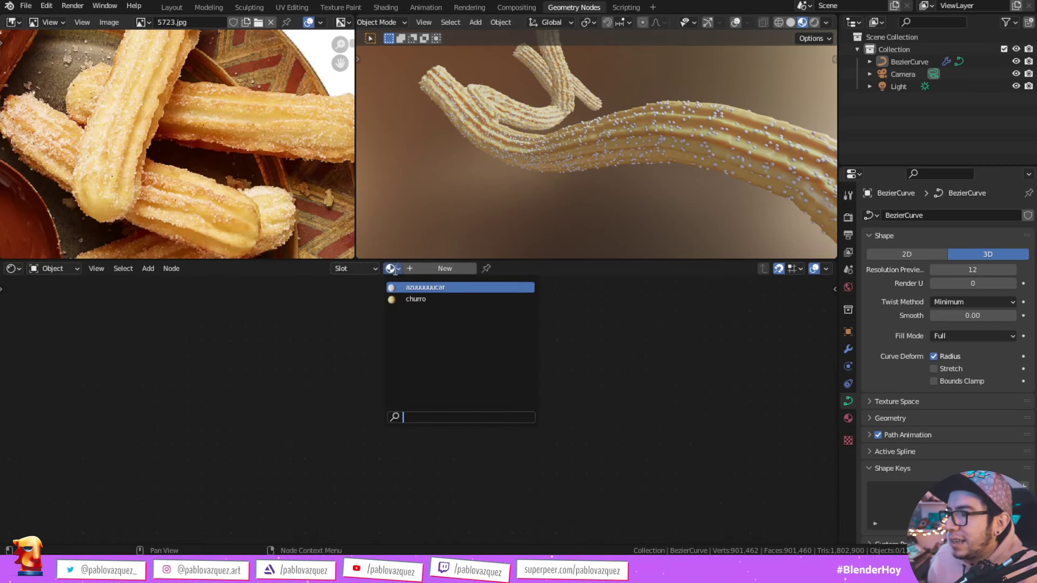
click(896, 72)
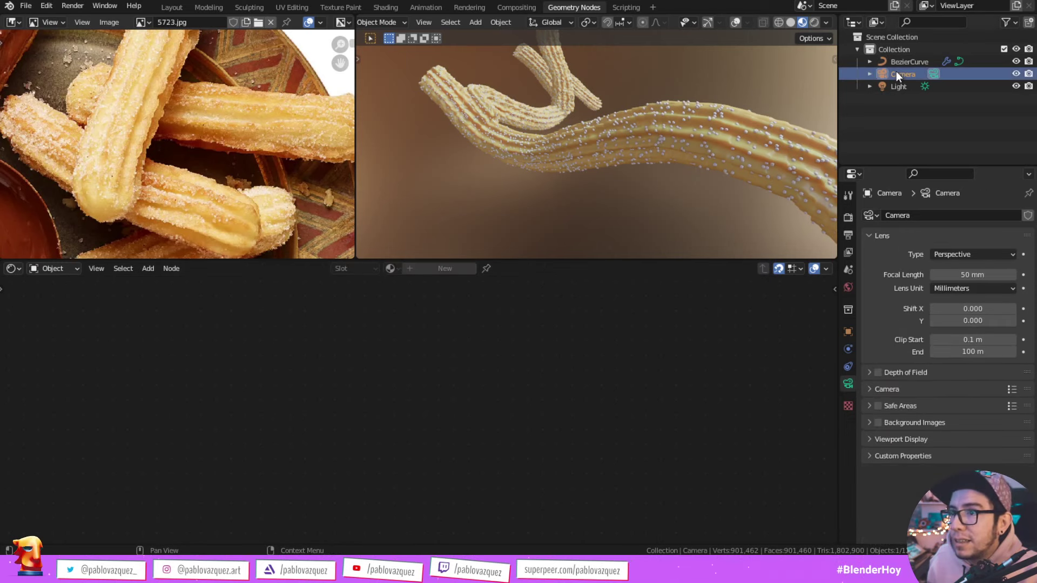
click(333, 268)
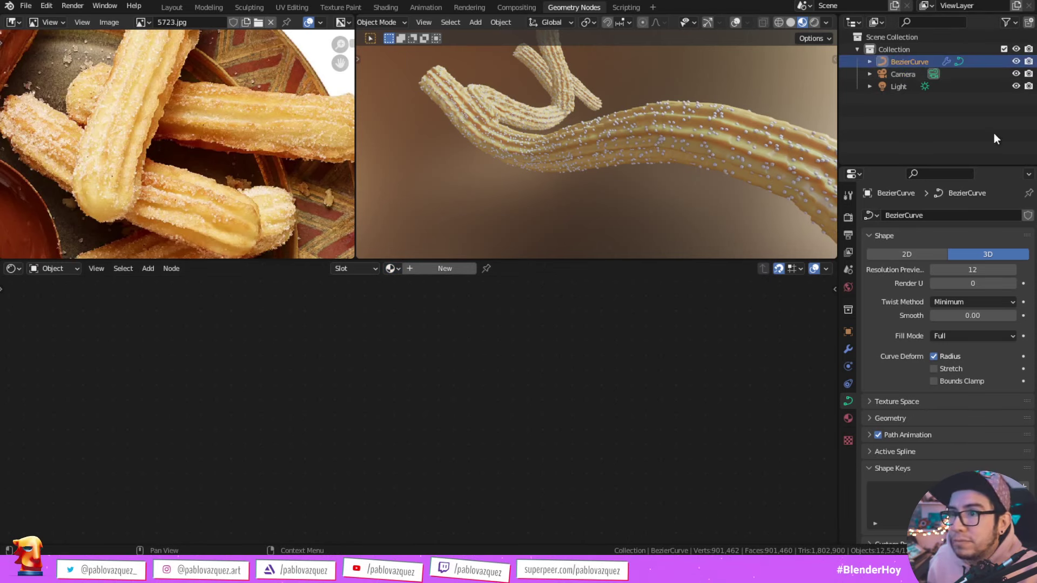
Step: Assign the churro material to the curve's first material slot
click(848, 418)
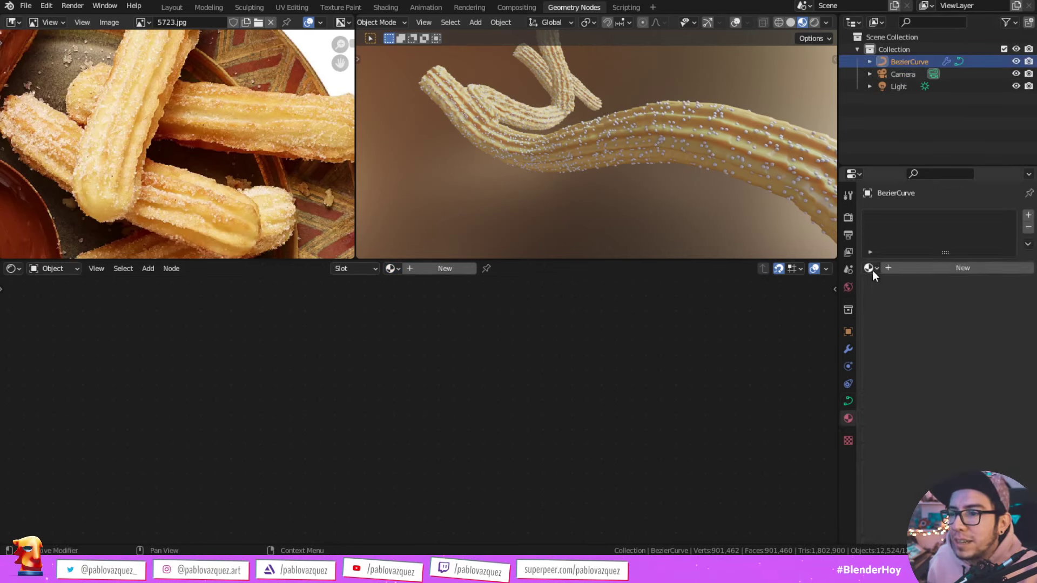
click(391, 268)
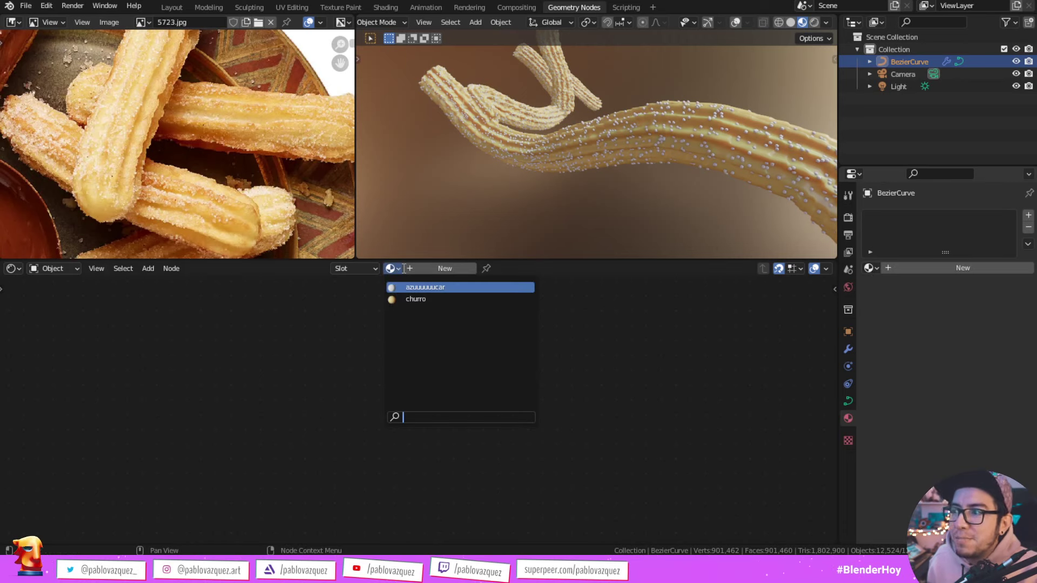
click(871, 268)
click(888, 296)
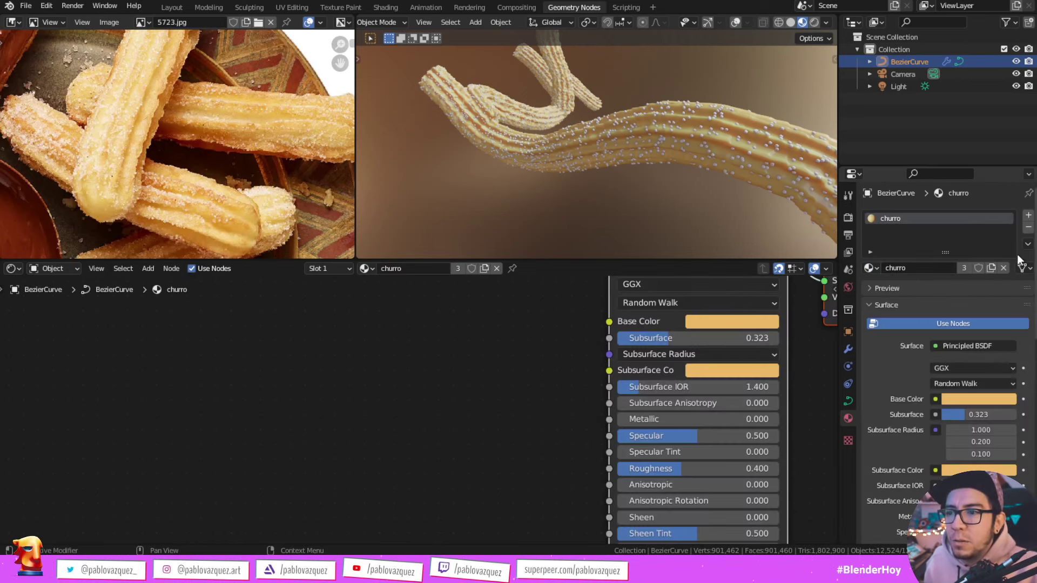
Step: Add a second slot holding azuuuuucar, then show the churro material's nodes
click(1028, 215)
click(869, 293)
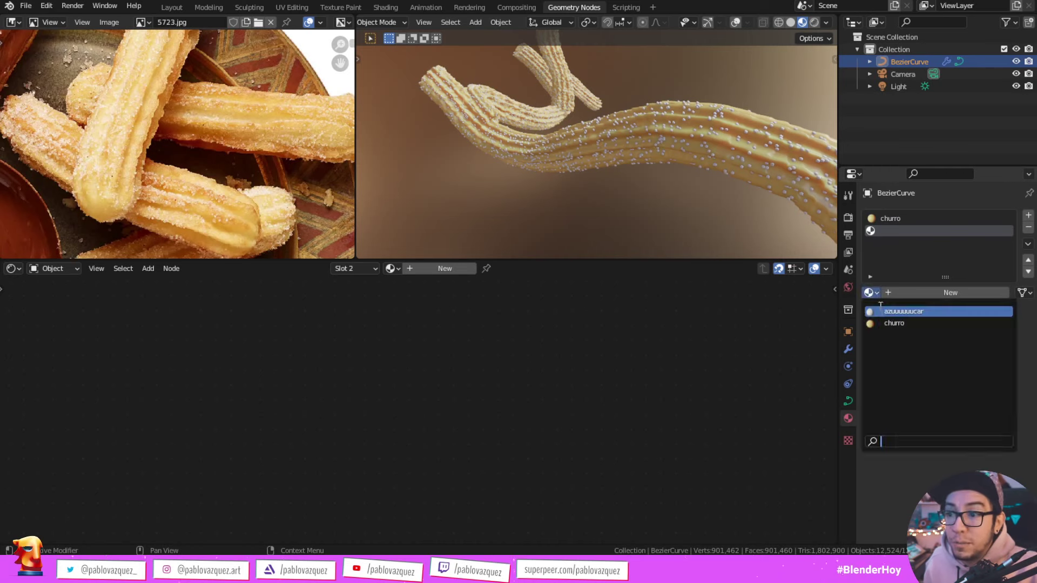
click(896, 311)
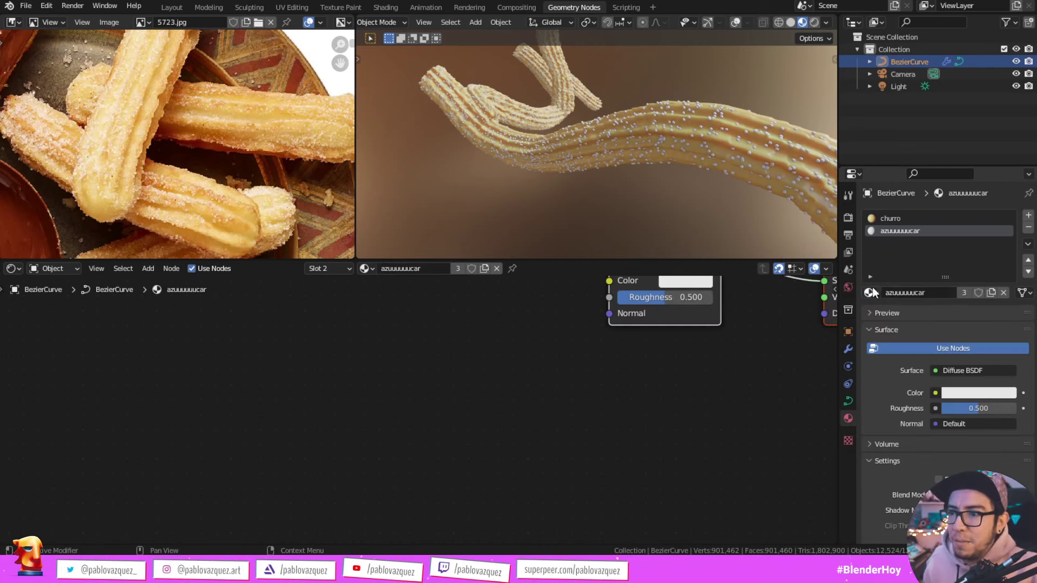
middle_drag(717, 359, 683, 445)
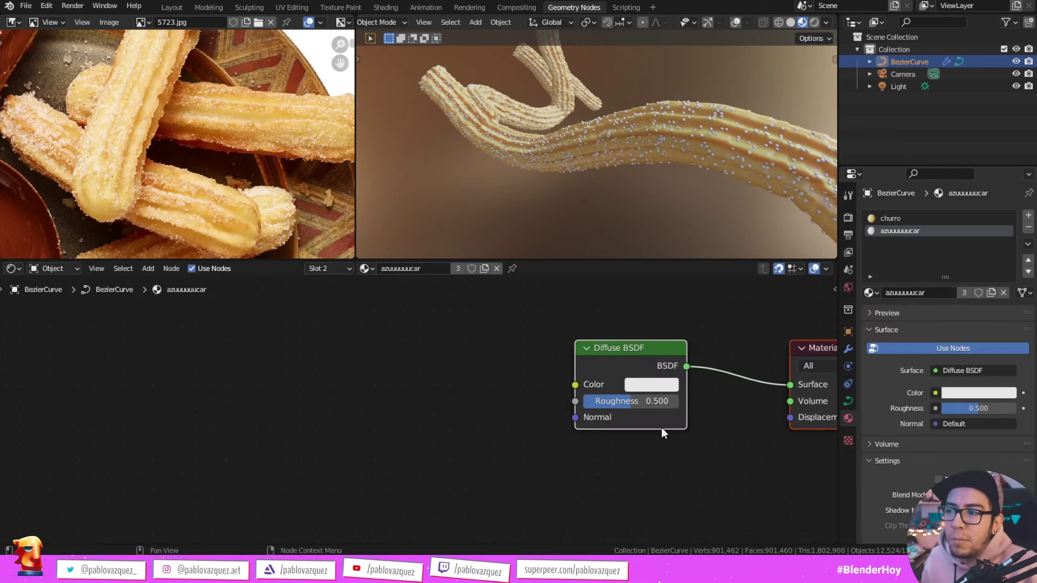
click(926, 219)
scroll(693, 400, down, 2)
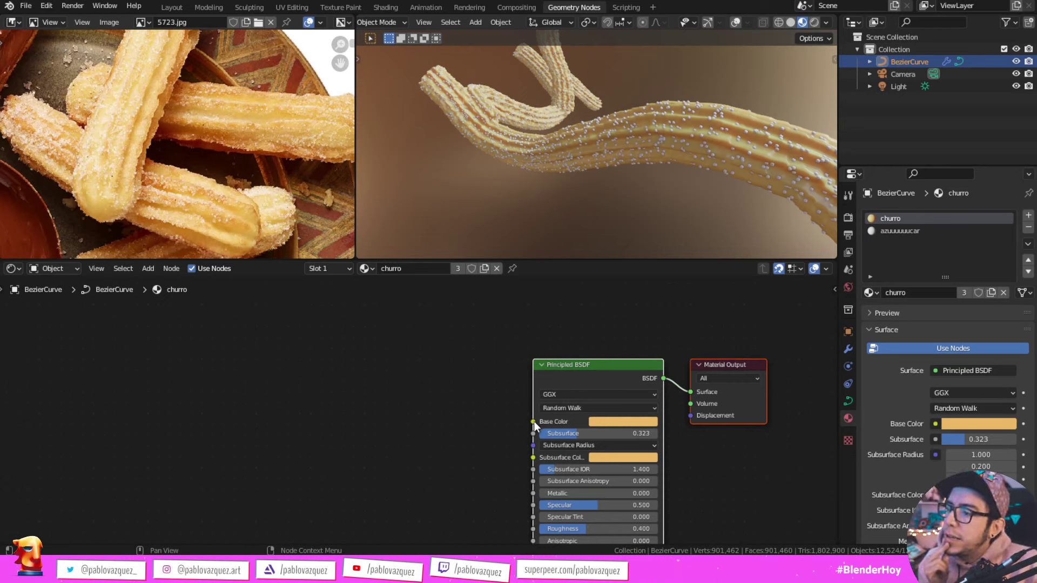
Step: Add an Ambient Occlusion node to the left of the Principled BSDF
click(363, 398)
key(shift+a)
click(363, 399)
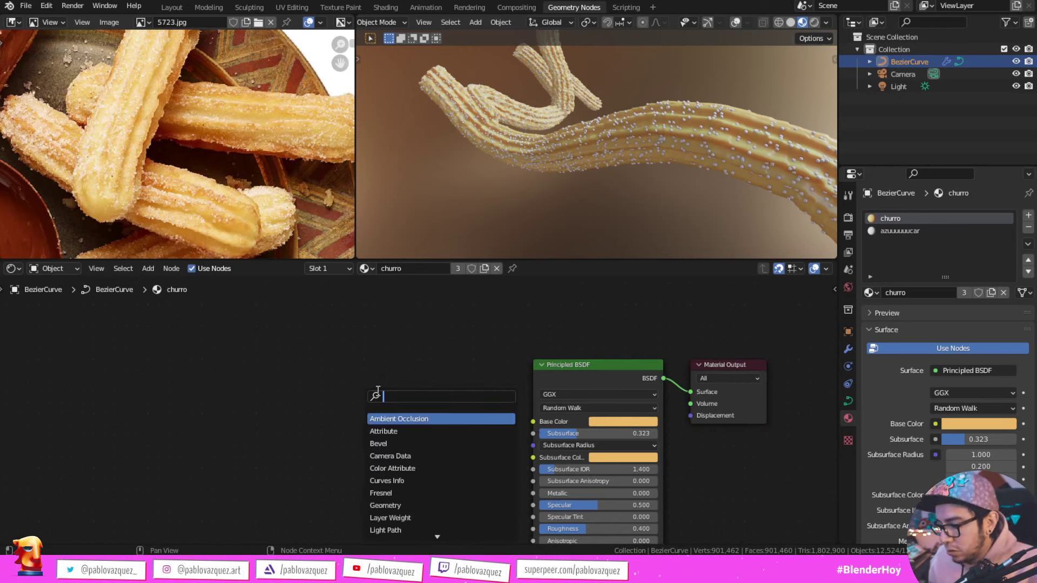
text(amb)
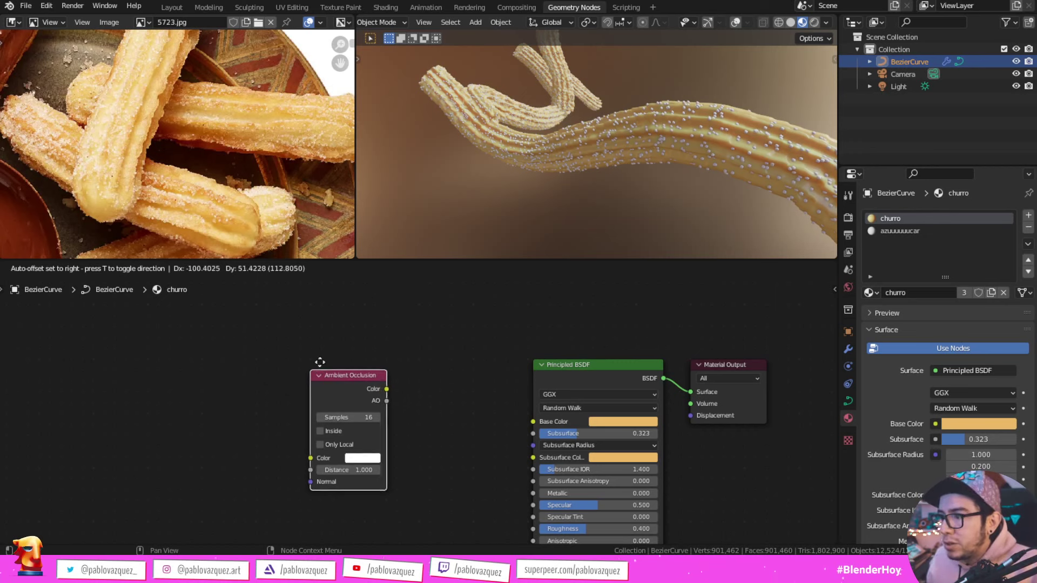
drag(376, 390, 290, 357)
drag(346, 390, 270, 368)
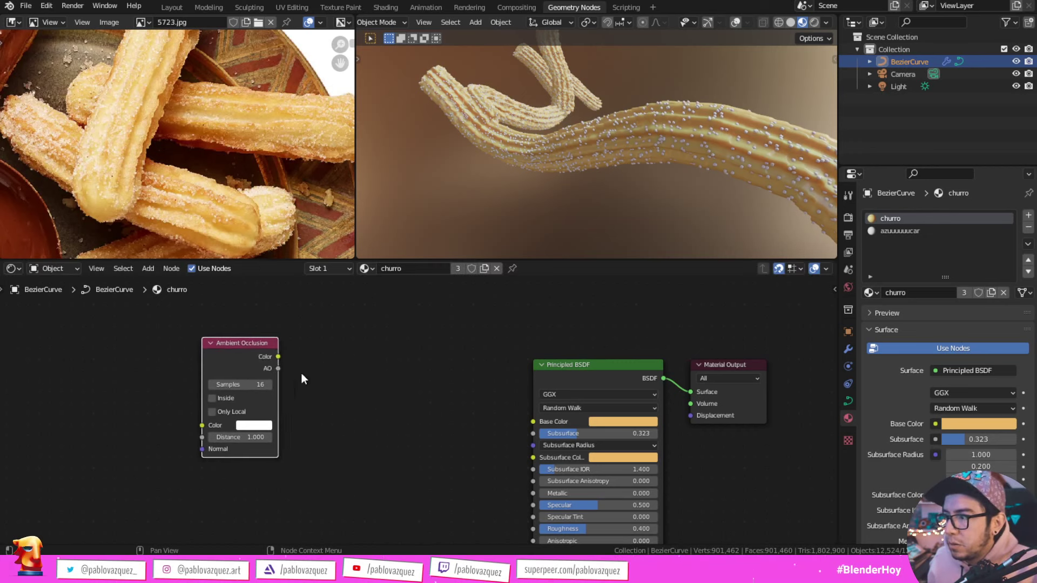
scroll(264, 365, up, 1)
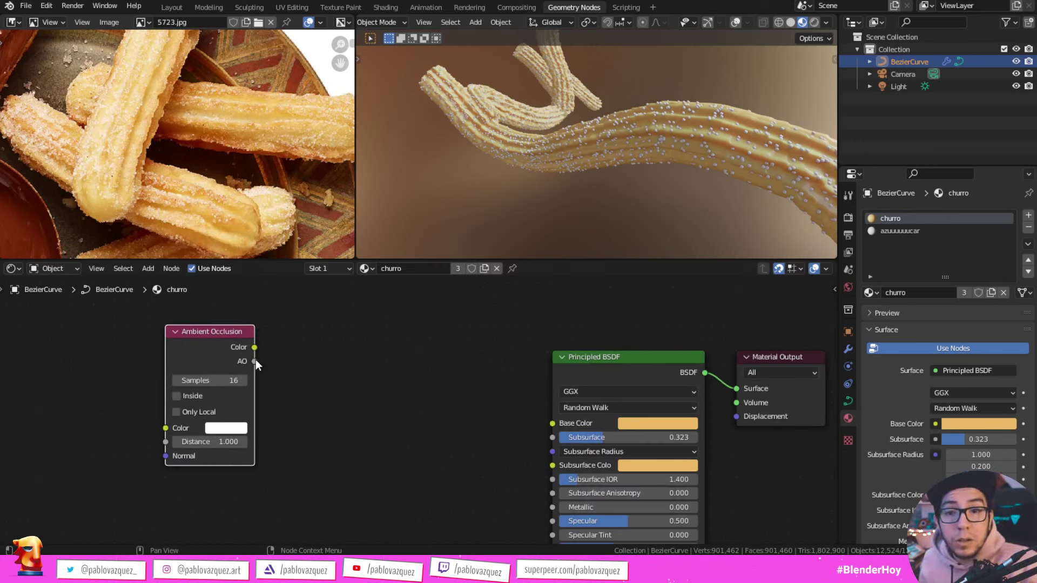
Step: Feed the AO output into a new ColorRamp (stop 0.805) and preview it in the viewport
drag(255, 360, 357, 398)
text(ra)
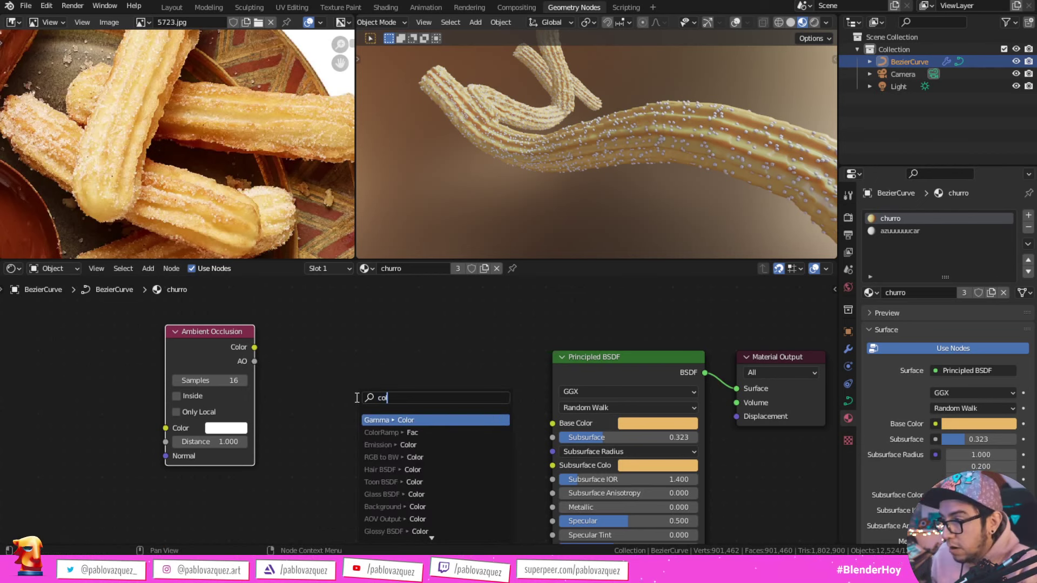
text(mp)
key(Return)
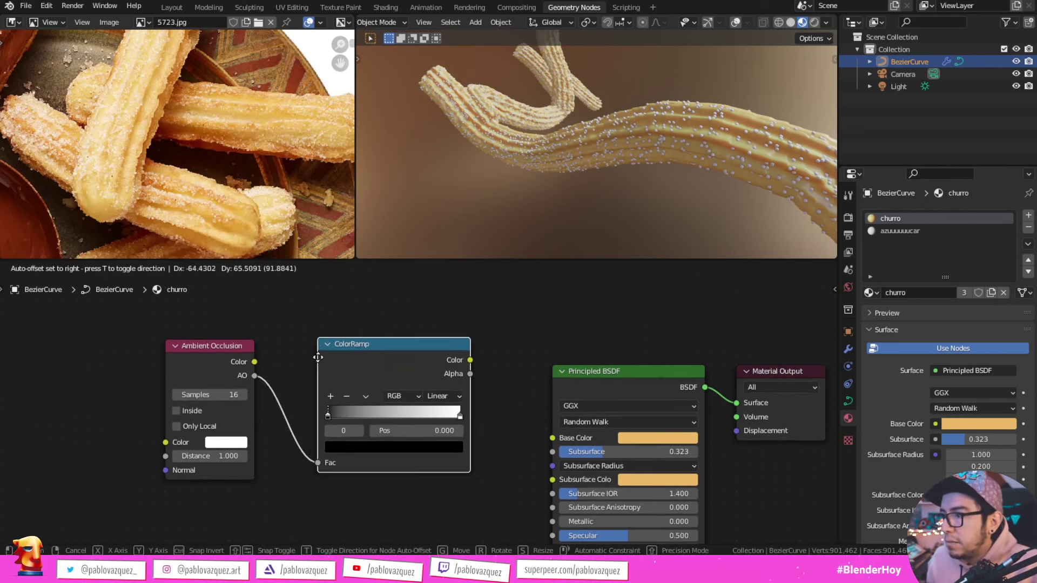
click(324, 363)
click(437, 430)
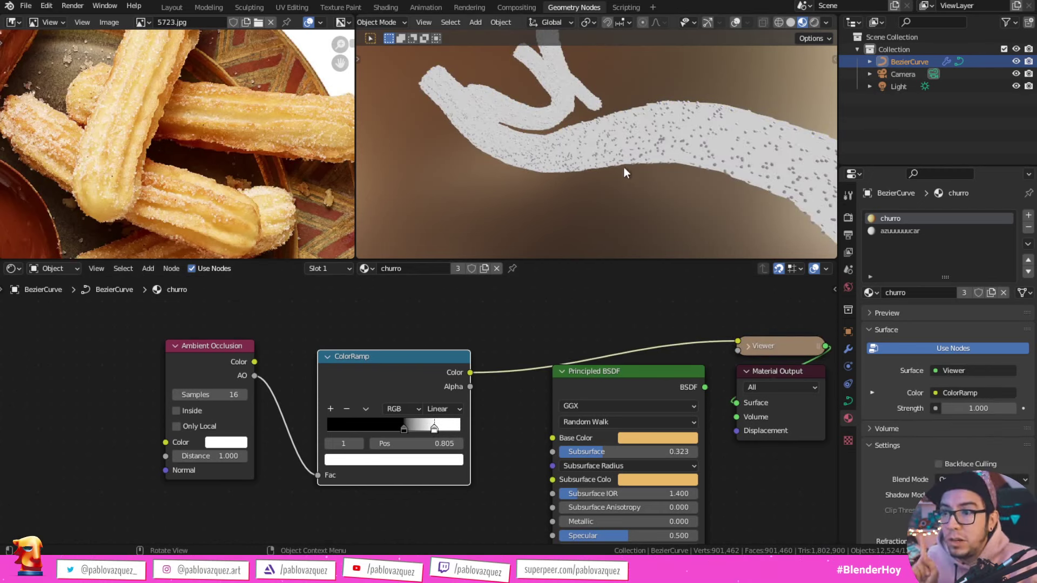
Step: Enable Eevee ambient occlusion with a distance of 0.574 m
click(847, 218)
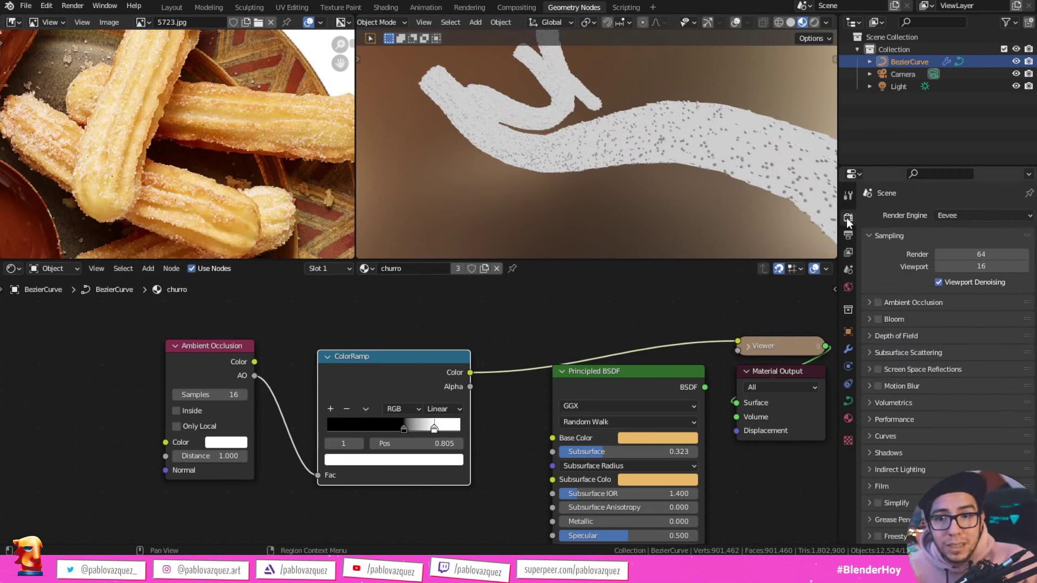
click(878, 303)
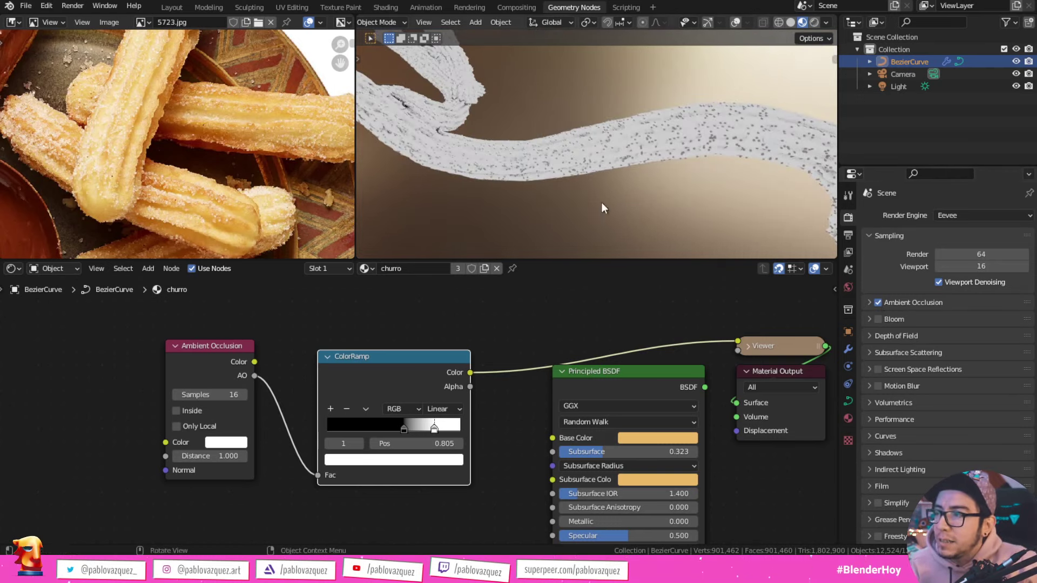
mouse_move(683, 186)
middle_down()
mouse_move(555, 213)
mouse_move(673, 223)
mouse_move(505, 134)
mouse_move(513, 162)
mouse_move(634, 209)
middle_up()
click(913, 303)
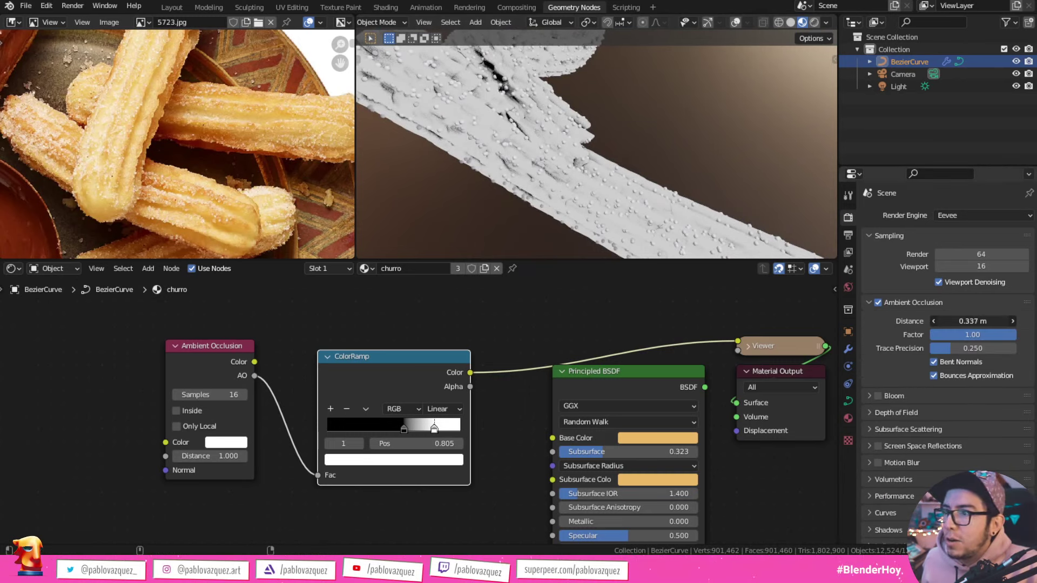
drag(972, 320, 966, 320)
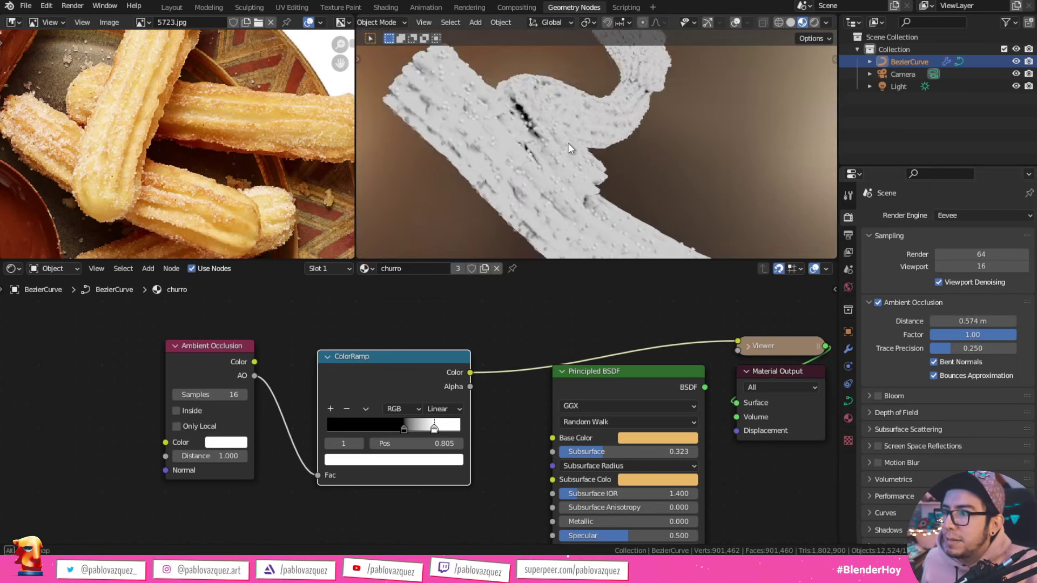
mouse_move(584, 162)
middle_down()
mouse_move(625, 204)
mouse_move(594, 163)
middle_up()
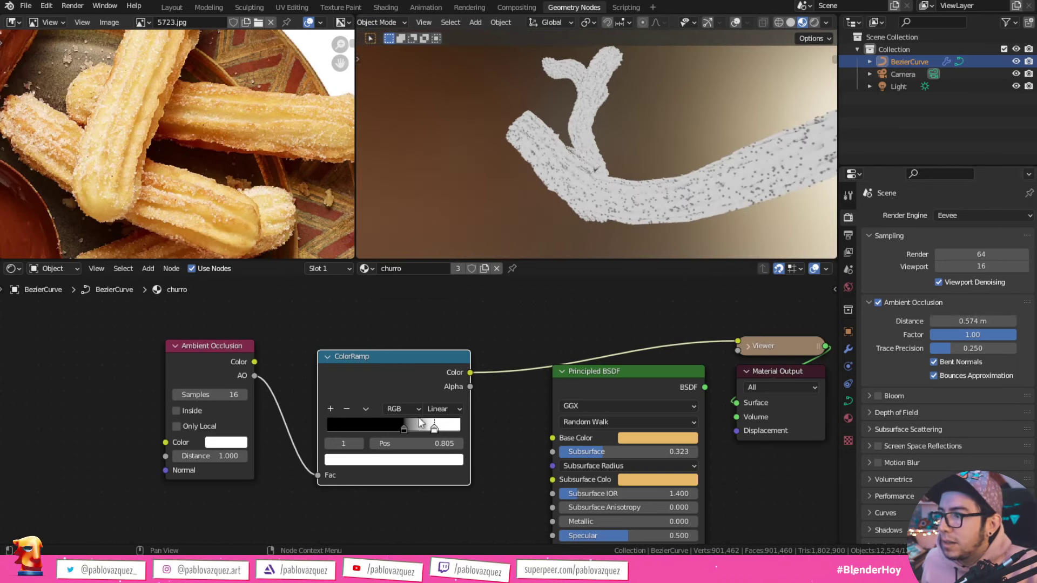
Step: Slide the ColorRamp's dark stop to 0.868 and reconnect Principled BSDF to Material Output
click(404, 428)
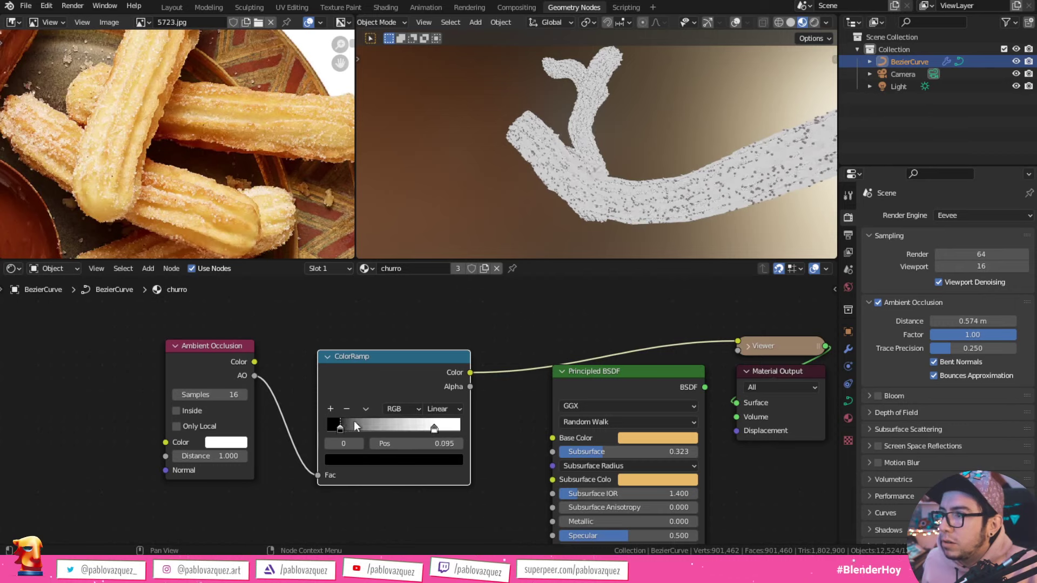
mouse_move(434, 428)
mouse_down()
mouse_move(460, 428)
mouse_move(450, 430)
mouse_up()
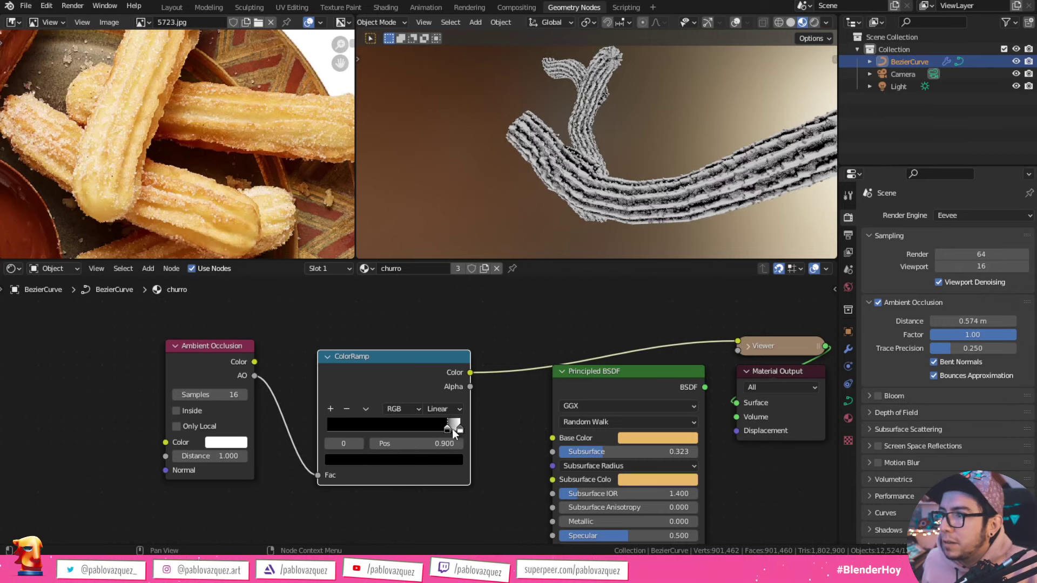
mouse_move(635, 192)
middle_down()
mouse_move(529, 170)
mouse_move(633, 163)
mouse_move(643, 180)
mouse_move(571, 193)
middle_up()
middle_drag(663, 229, 633, 193)
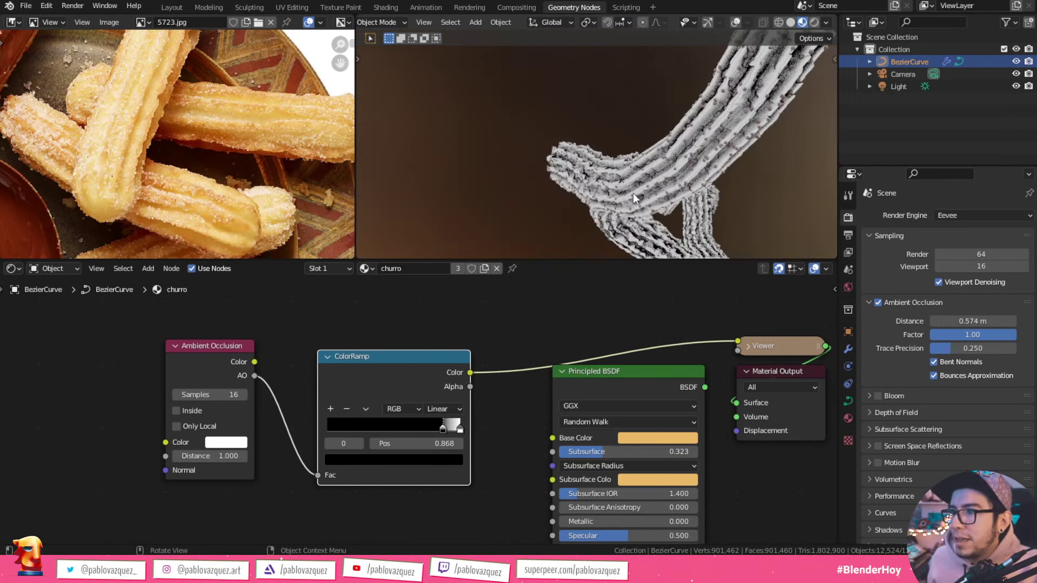
ctrl+shift+click(640, 379)
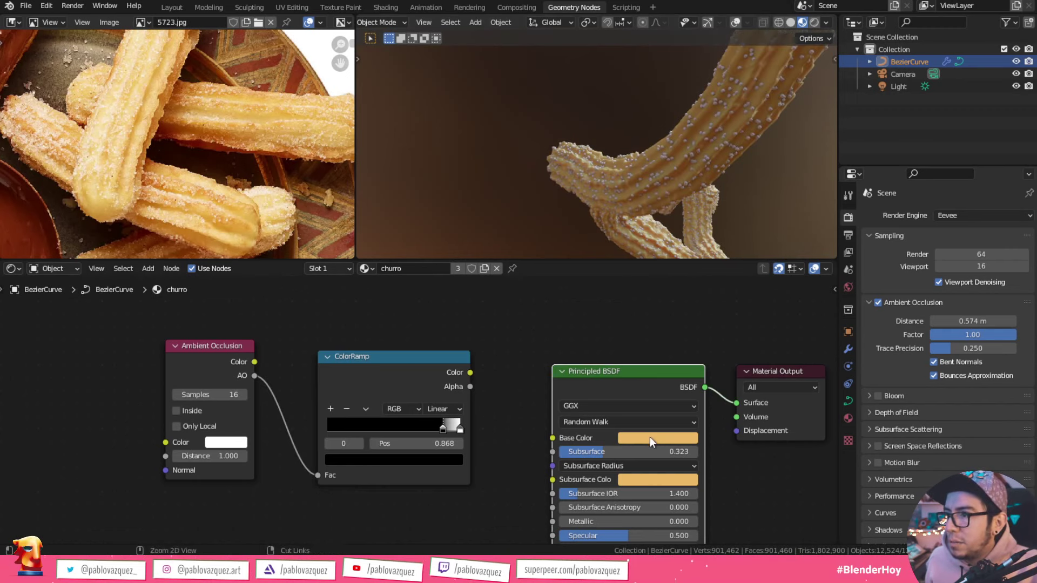
Step: Paste the orange colour into both ColorRamp stops and lighten one to a peach shade
key(ctrl+v)
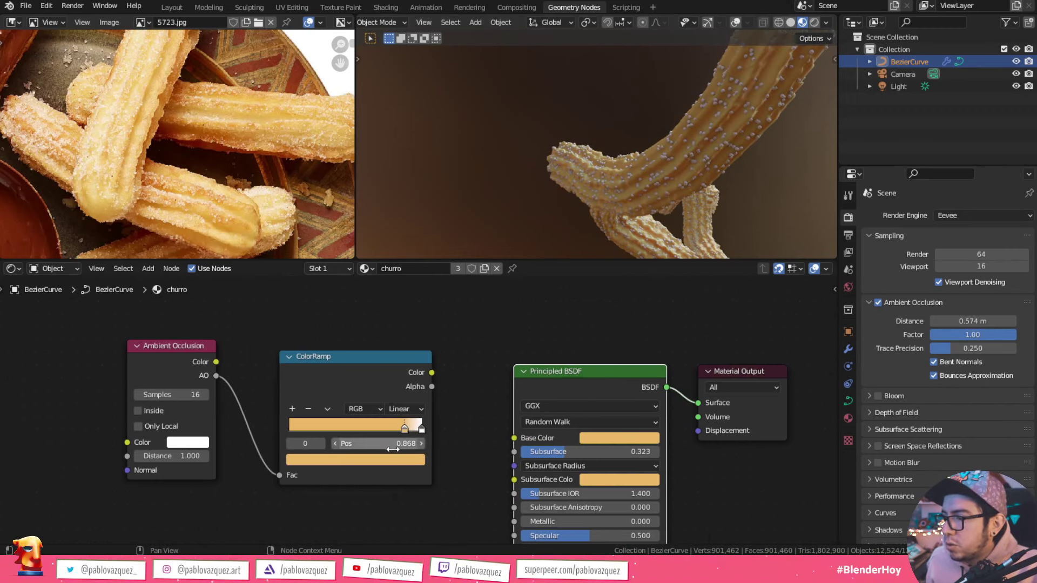
middle_drag(434, 458, 393, 458)
click(418, 429)
key(ctrl+v)
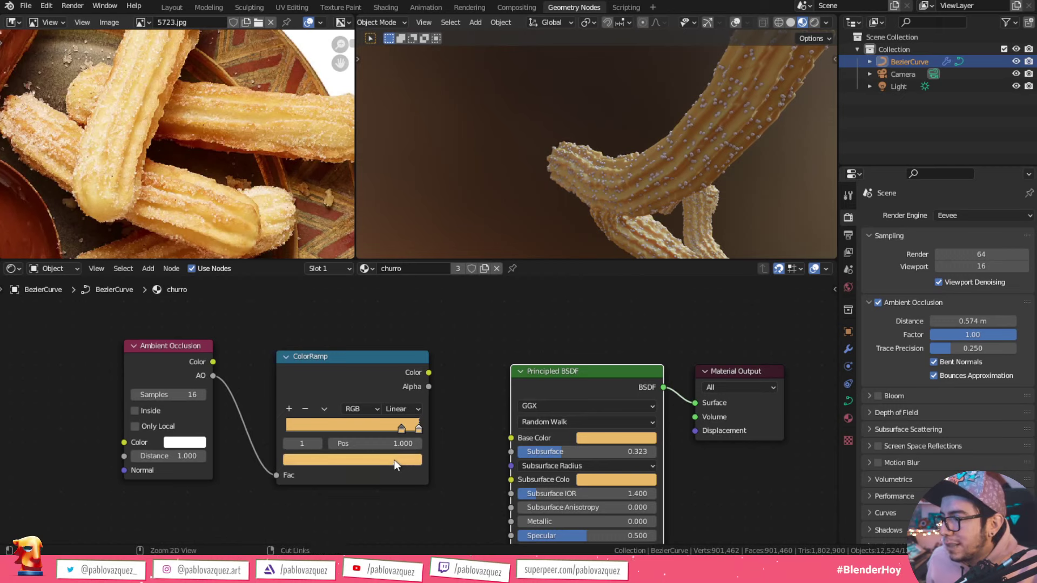
click(392, 463)
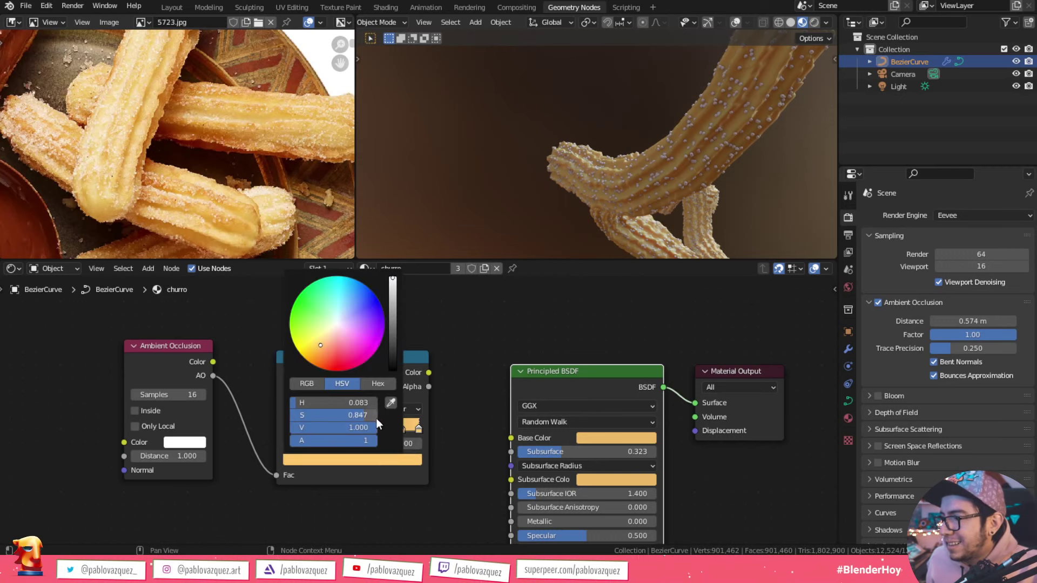
mouse_move(376, 418)
mouse_down()
mouse_move(346, 418)
mouse_move(378, 425)
mouse_up()
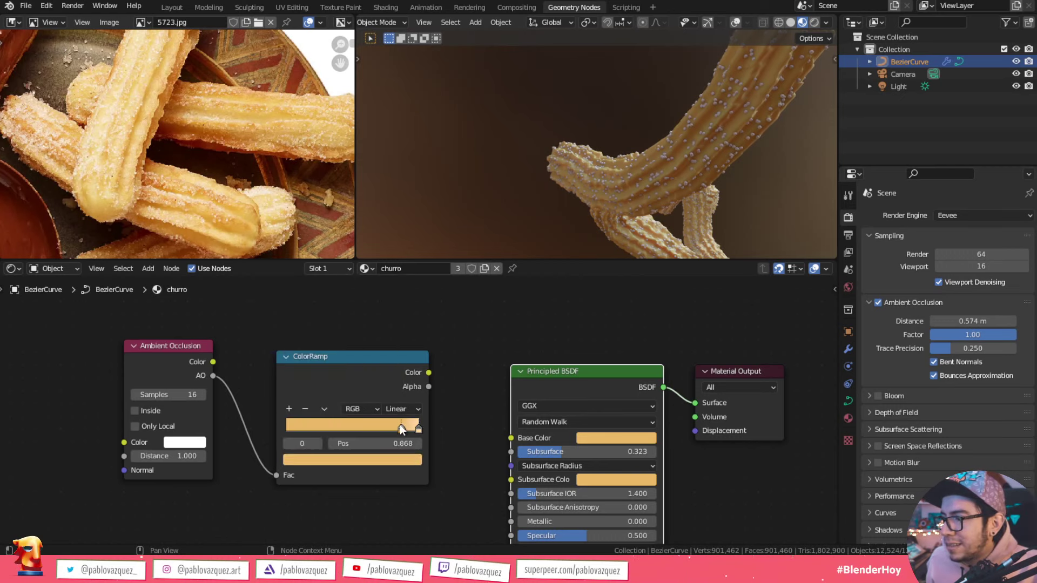
Step: Wire the ColorRamp colour into Base Color and Subsurface Color, then view the shaded churro
drag(428, 373, 510, 438)
drag(428, 373, 511, 479)
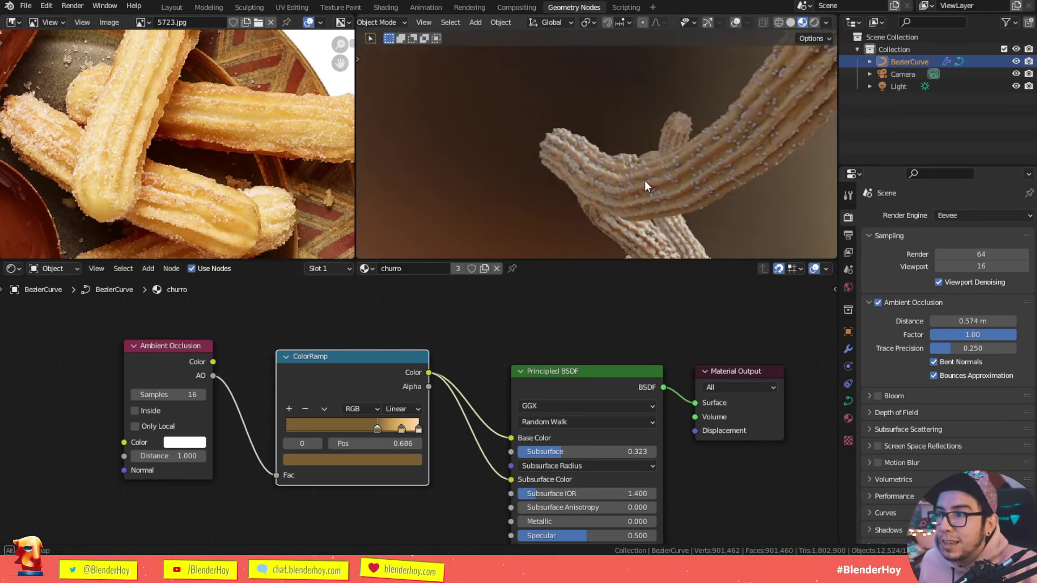
middle_drag(630, 163, 652, 199)
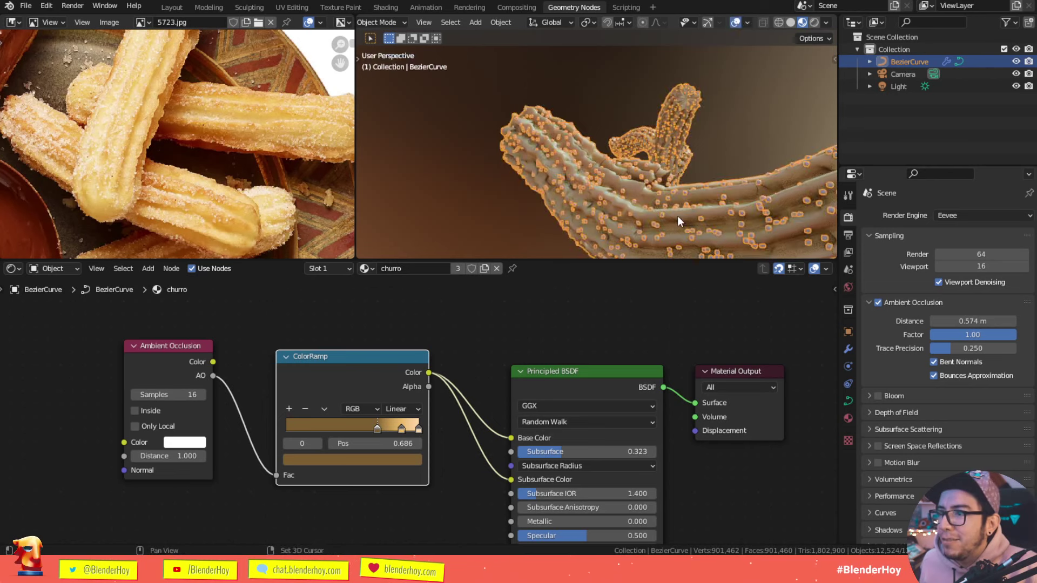
mouse_move(652, 130)
middle_down()
mouse_move(561, 196)
mouse_move(663, 179)
mouse_move(643, 166)
mouse_move(728, 186)
mouse_move(682, 184)
mouse_move(743, 212)
mouse_move(555, 171)
mouse_move(667, 135)
mouse_move(601, 166)
middle_up()
scroll(663, 151, down, 5)
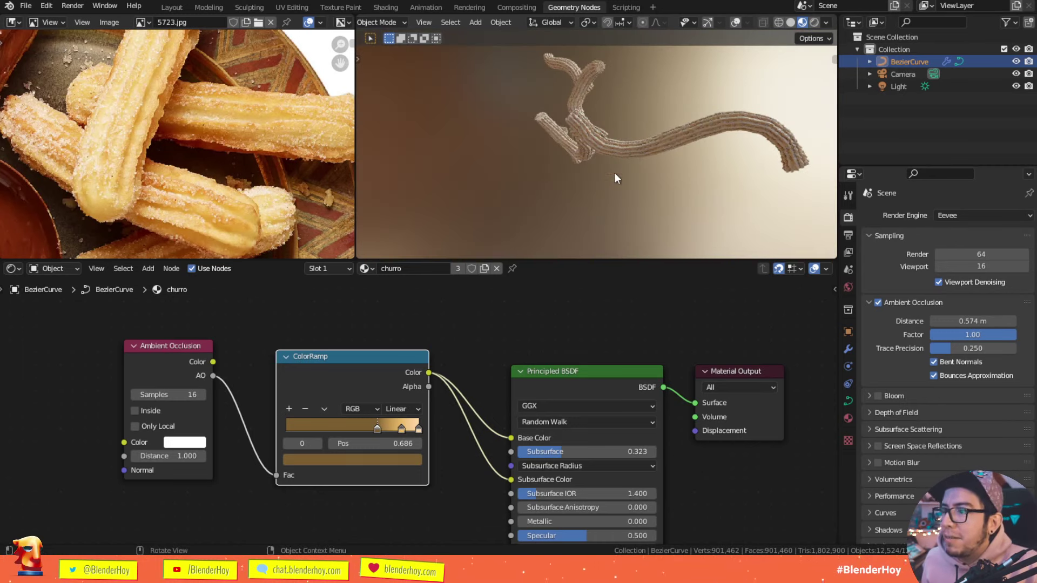
scroll(609, 151, up, 2)
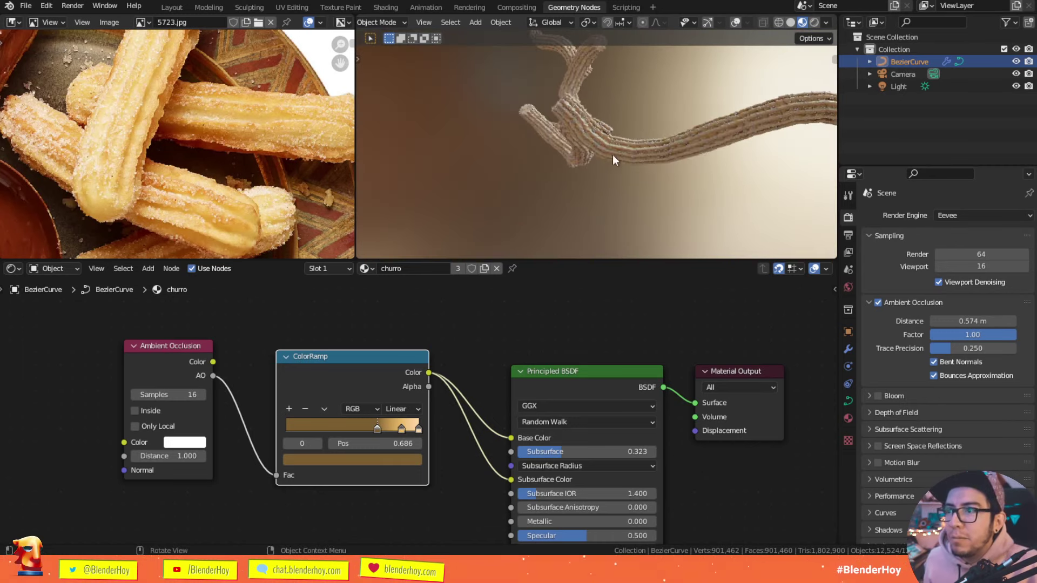
scroll(155, 169, down, 3)
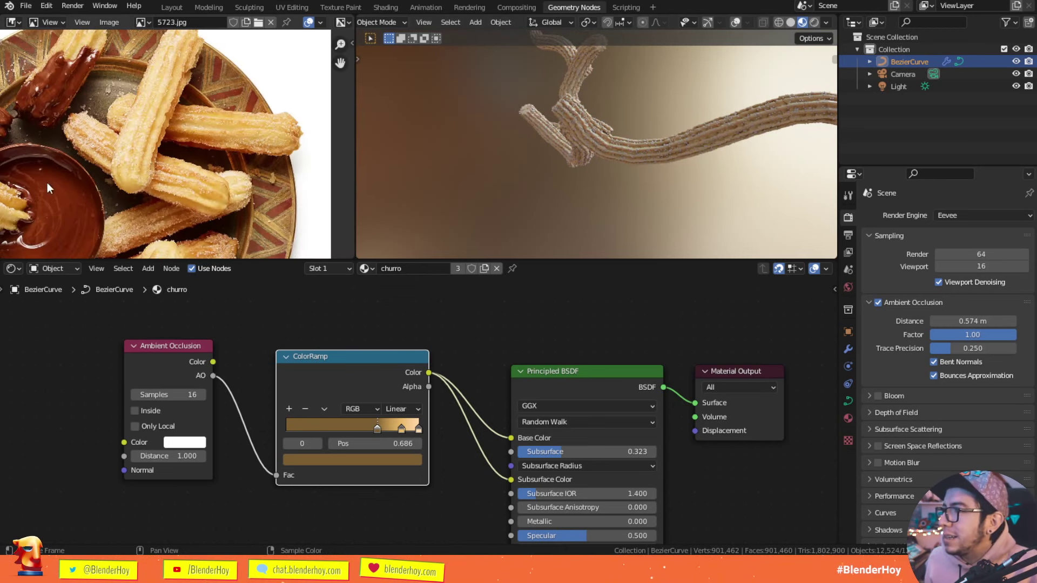
key(alt+Tab)
key(Escape)
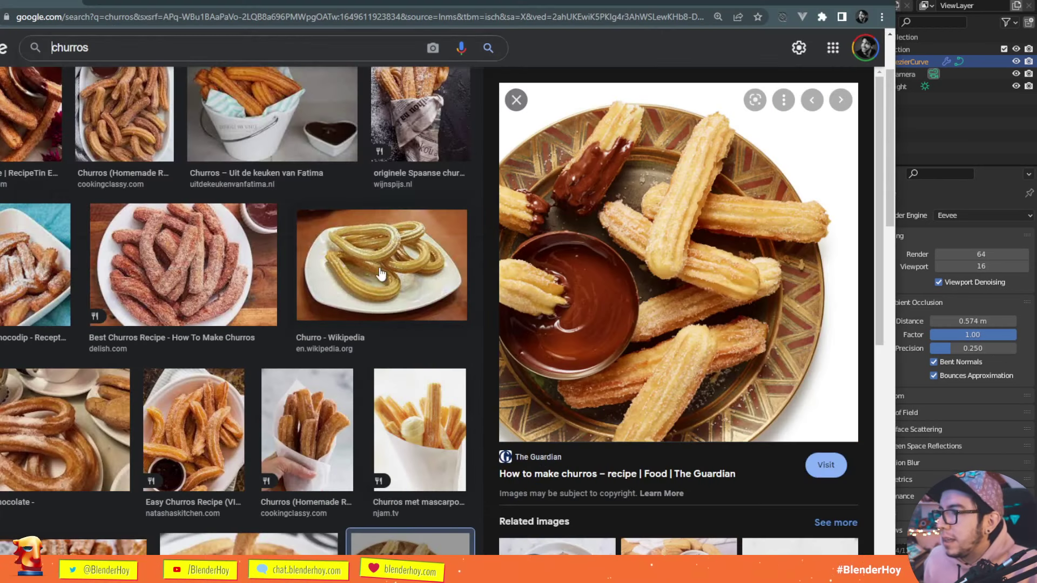
click(255, 110)
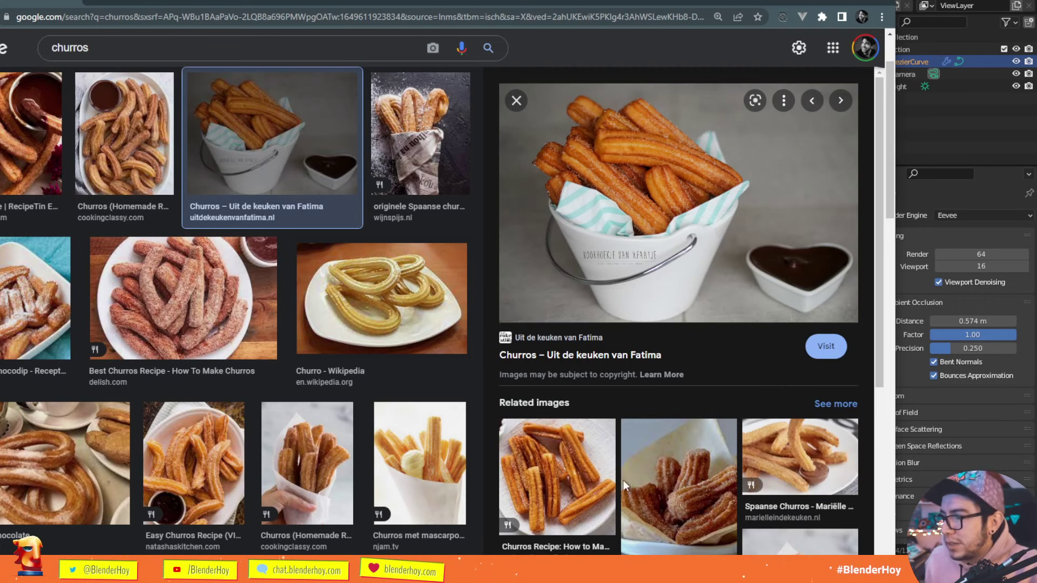
scroll(435, 378, down, 7)
scroll(435, 378, down, 7)
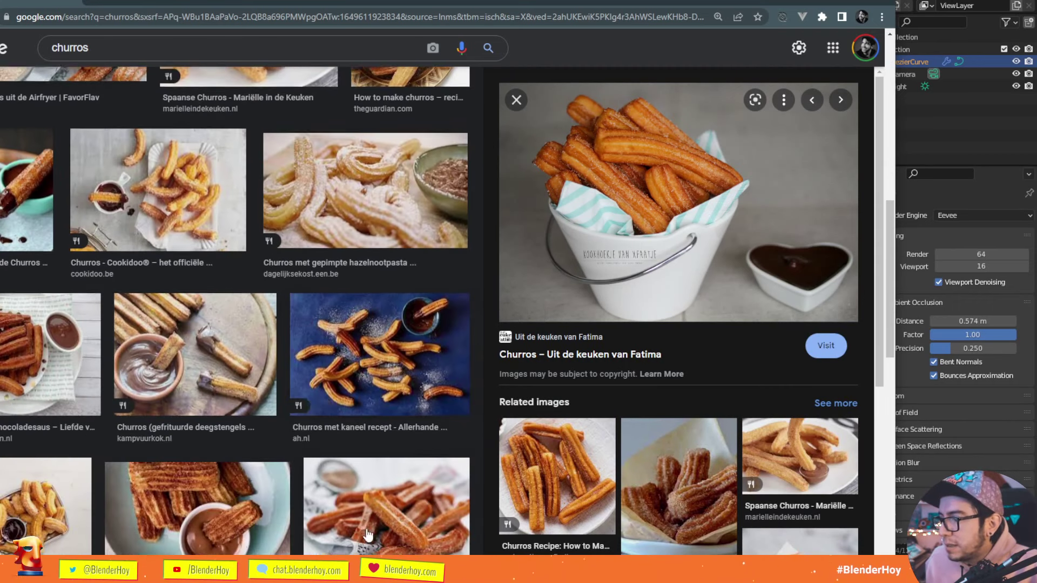
click(435, 497)
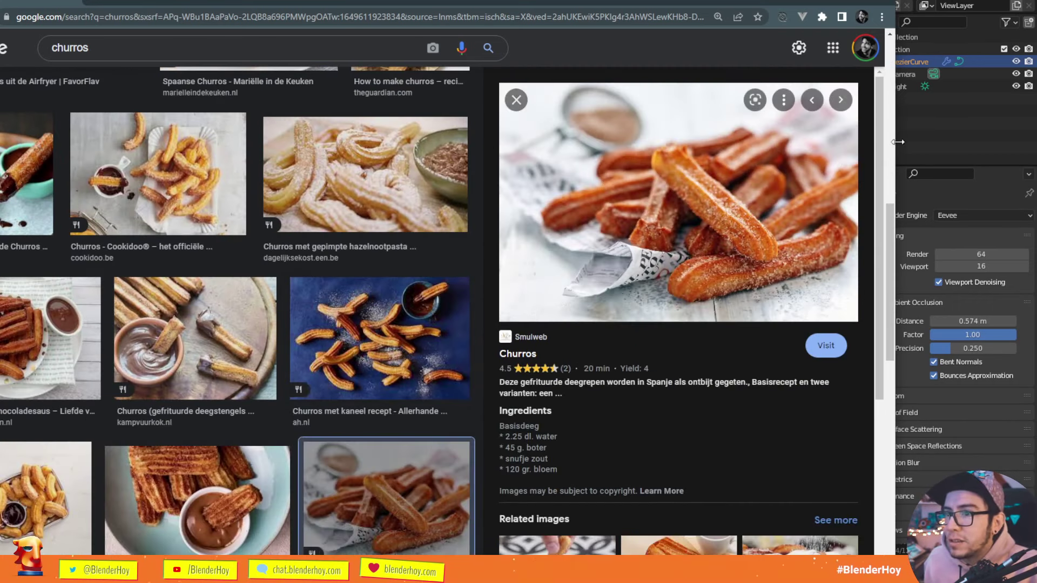
click(927, 130)
Step: Move the Material Output and Principled BSDF nodes up and to the right
middle_drag(647, 177, 685, 158)
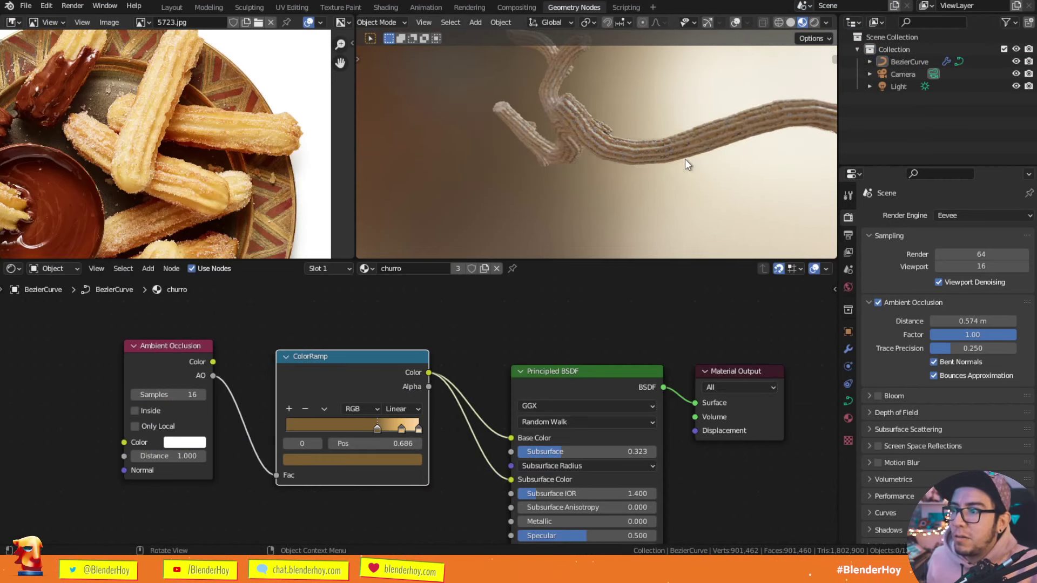
scroll(634, 410, down, 2)
drag(690, 448, 660, 372)
key(g)
click(758, 346)
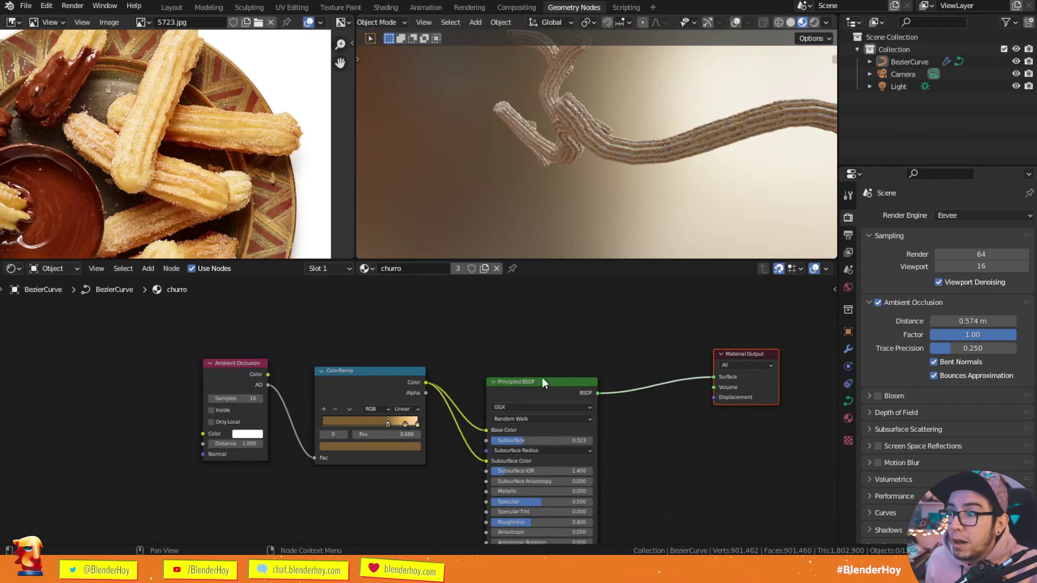
drag(543, 382, 594, 363)
Step: Preview the ColorRamp through a Viewer node and reselect the churro curve
middle_drag(631, 141, 592, 175)
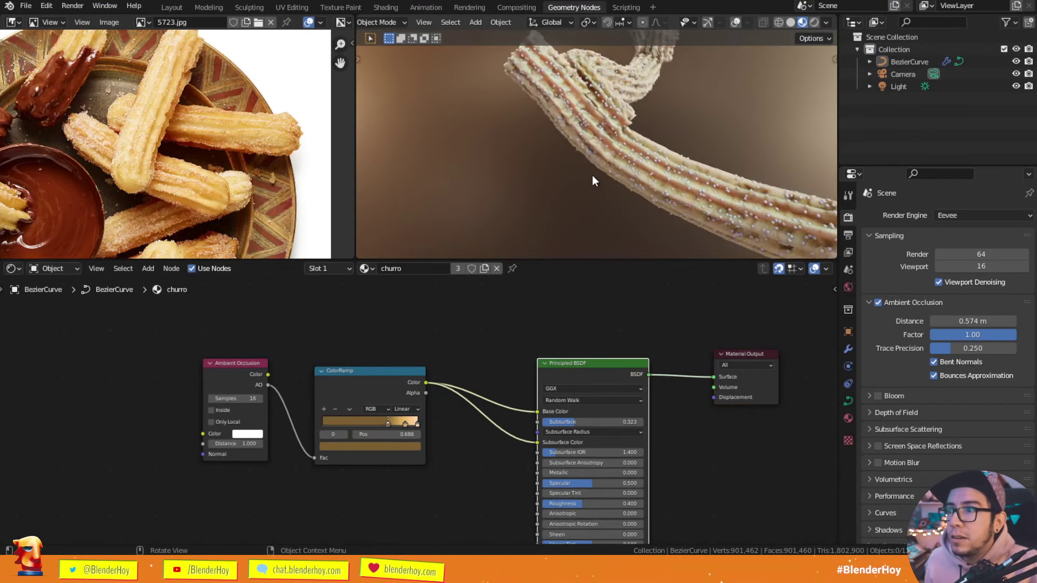
click(605, 153)
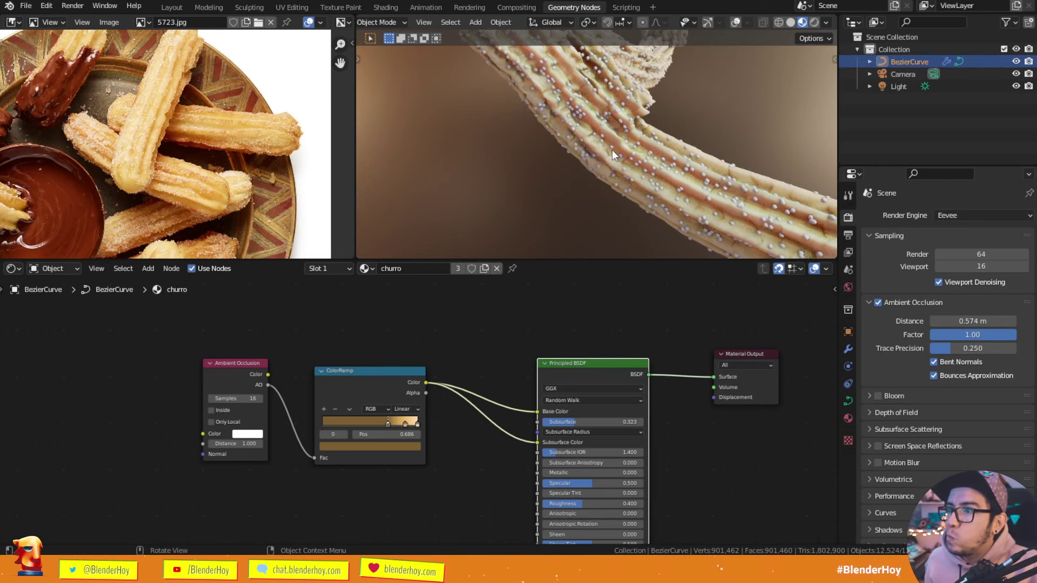
middle_drag(612, 150, 653, 104)
ctrl+shift+click(374, 383)
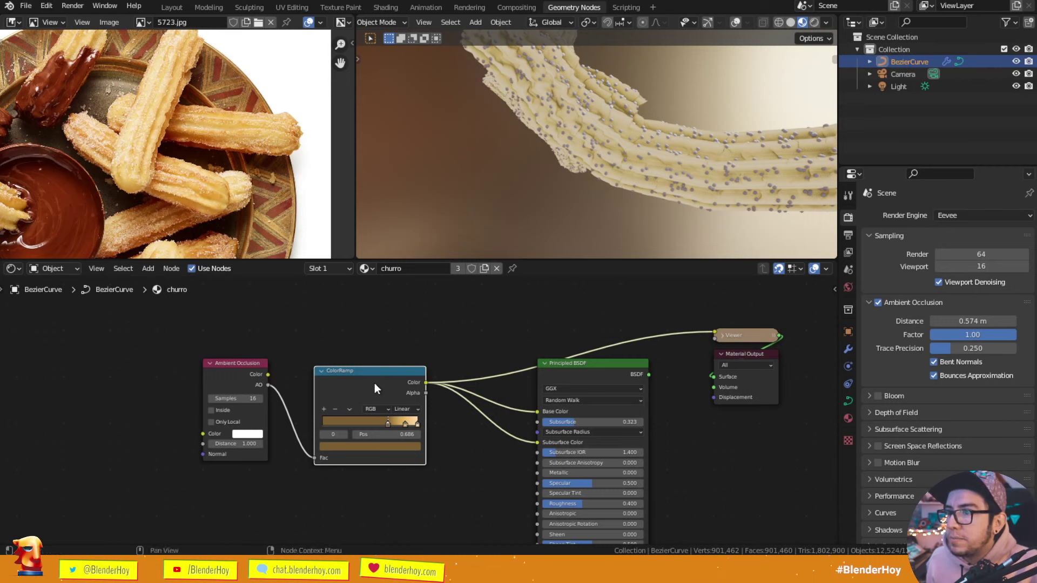
middle_drag(535, 162, 556, 138)
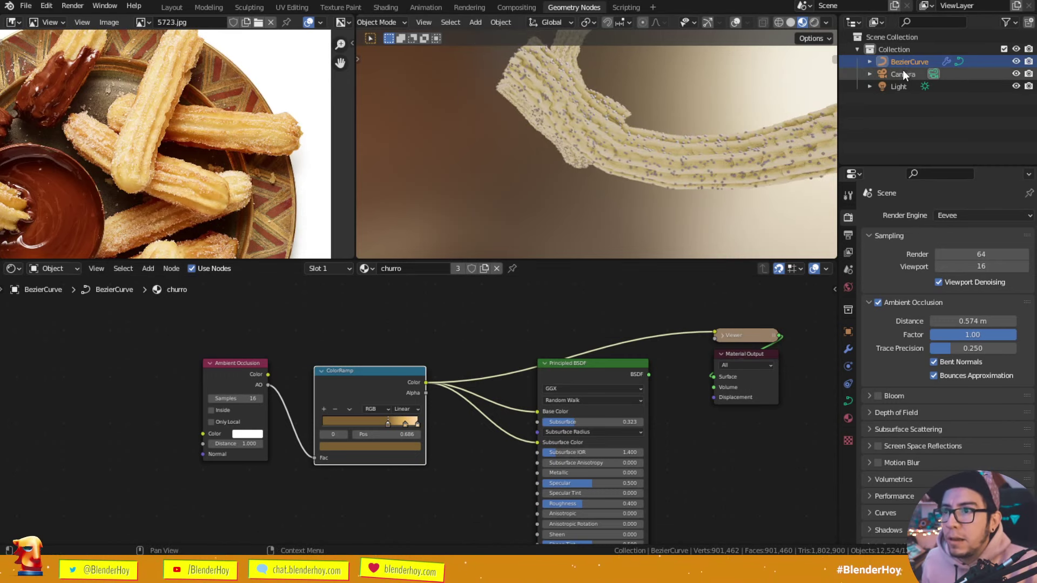
click(902, 74)
click(909, 62)
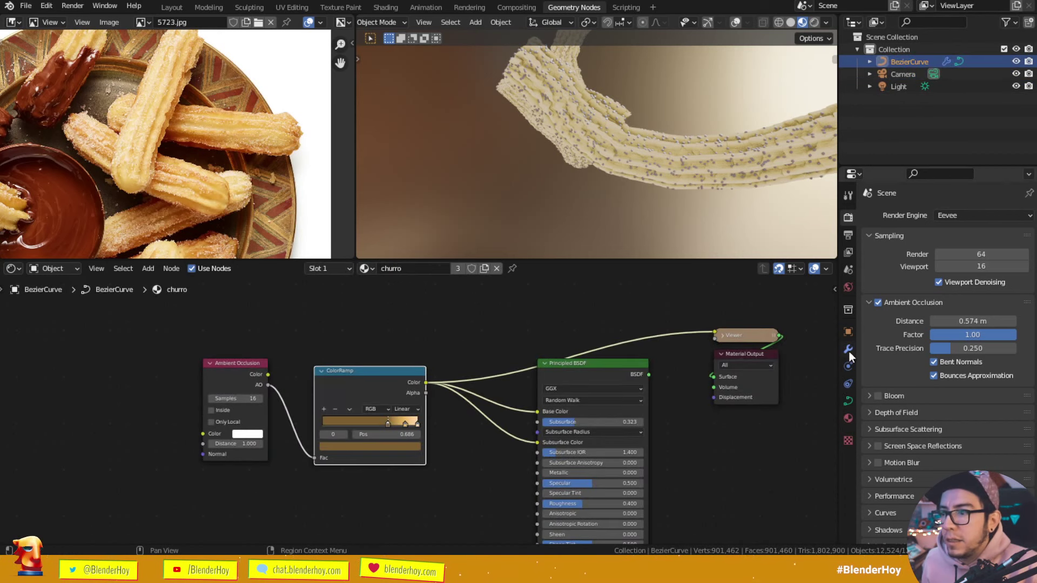
click(13, 269)
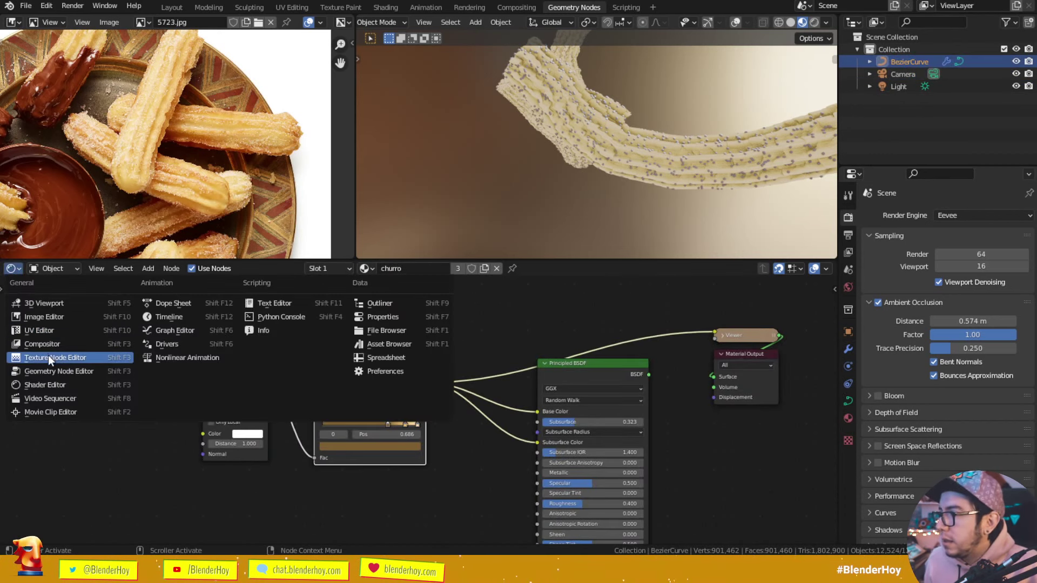
Step: Show the CHURRO MAKER tree in the Geometry Node Editor, fitted to view
click(59, 371)
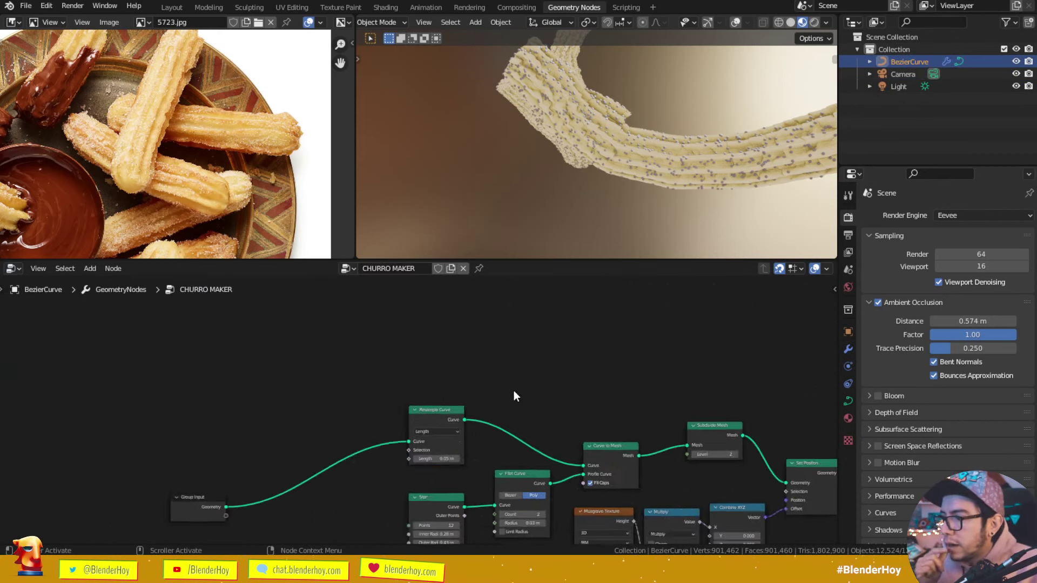
key(Home)
scroll(618, 351, up, 3)
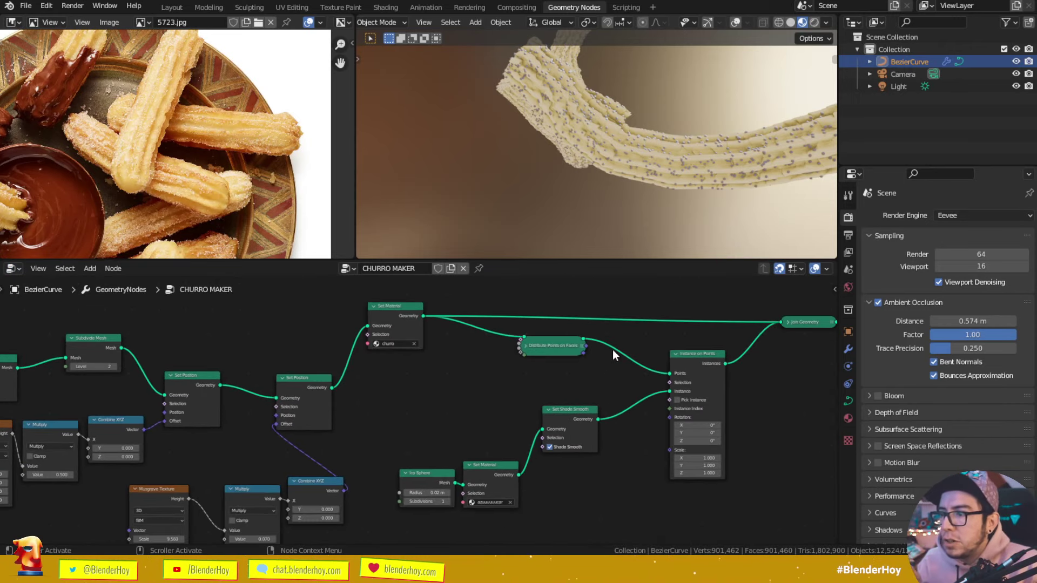
scroll(570, 393, up, 3)
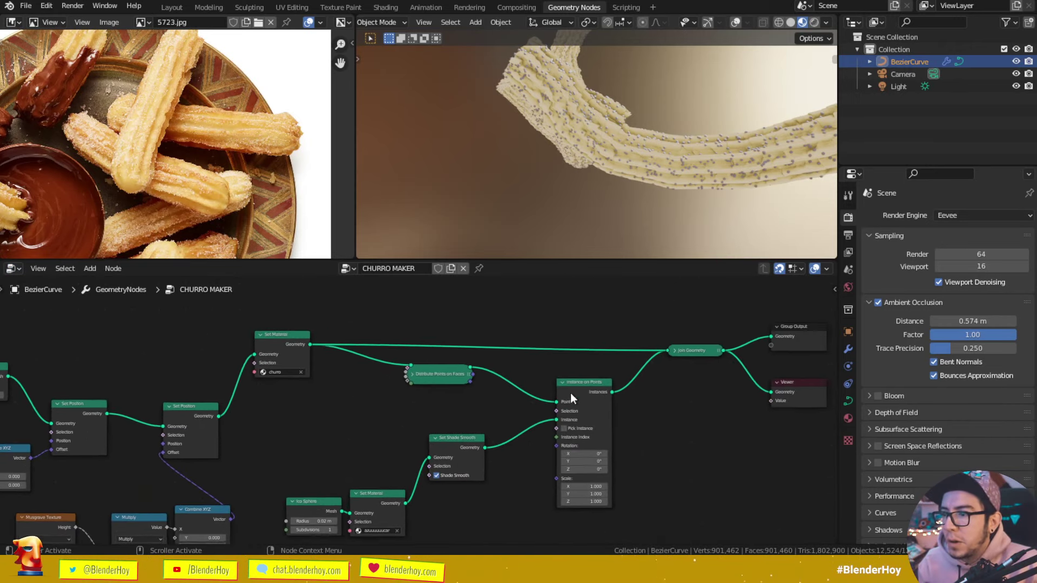
scroll(508, 405, down, 3)
scroll(421, 416, down, 2)
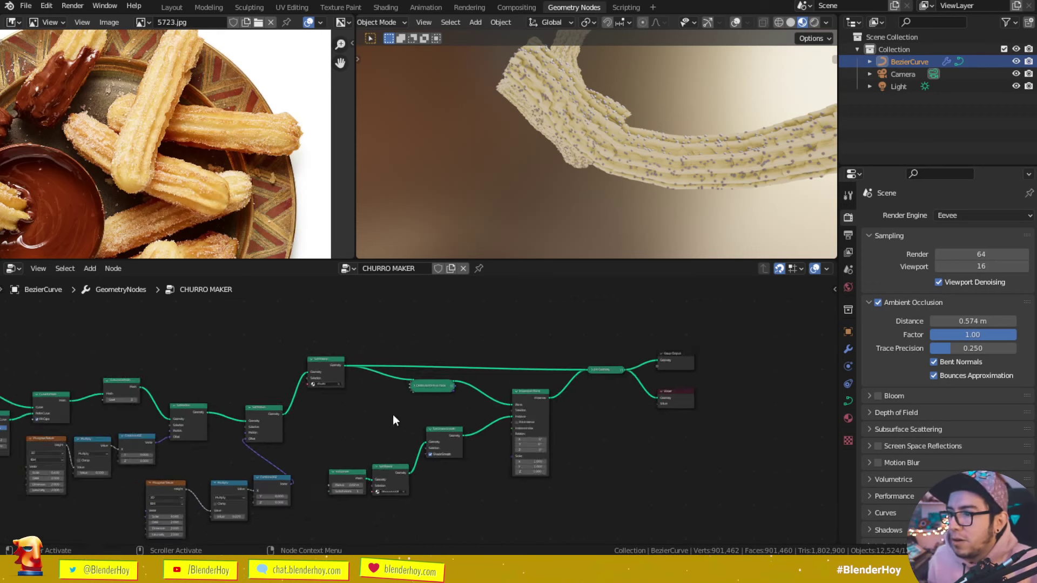
Step: Display the GeometryNodes modifier settings alongside the full node tree
click(848, 348)
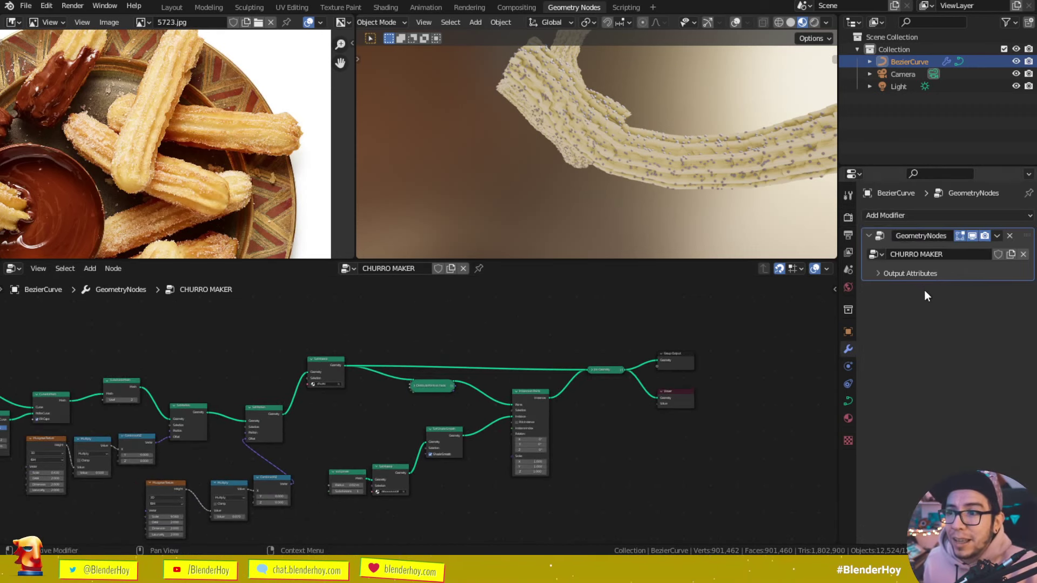
ctrl+middle_drag(925, 296, 656, 363)
scroll(460, 398, up, 1)
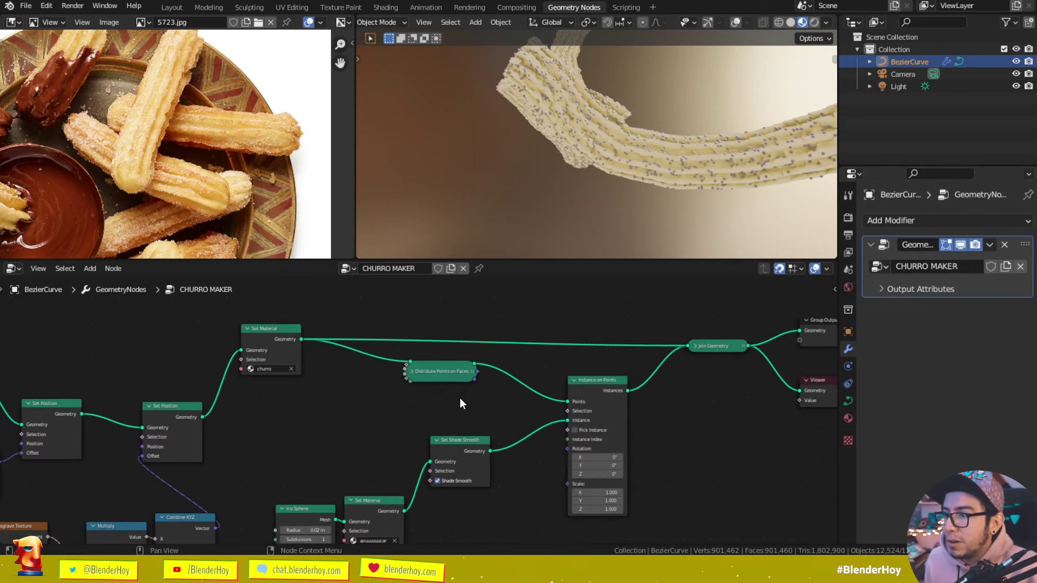
scroll(458, 397, down, 1)
middle_drag(458, 398, 664, 404)
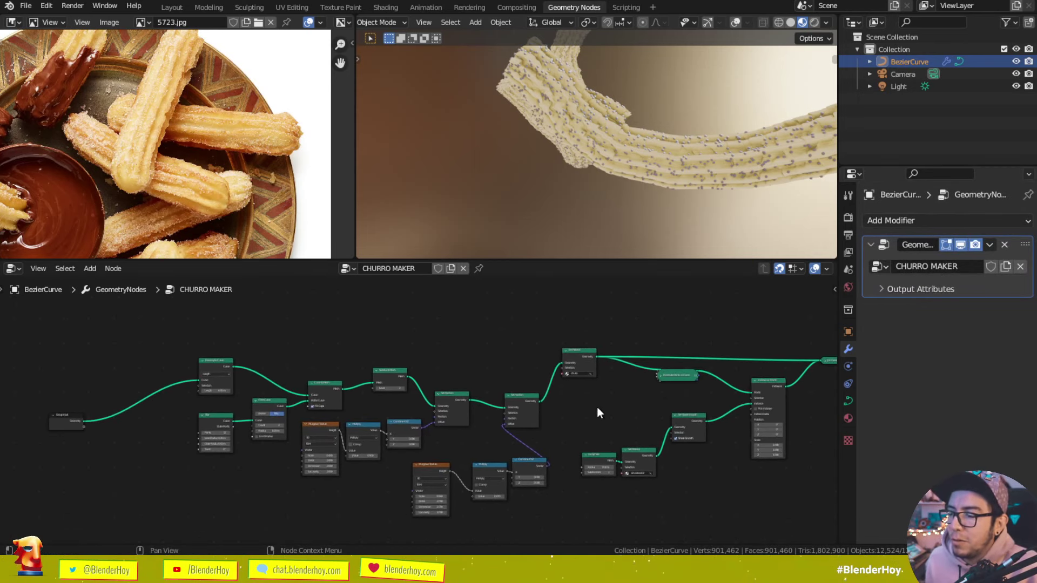
ctrl+scroll(598, 407, down, 1)
key(shift+a)
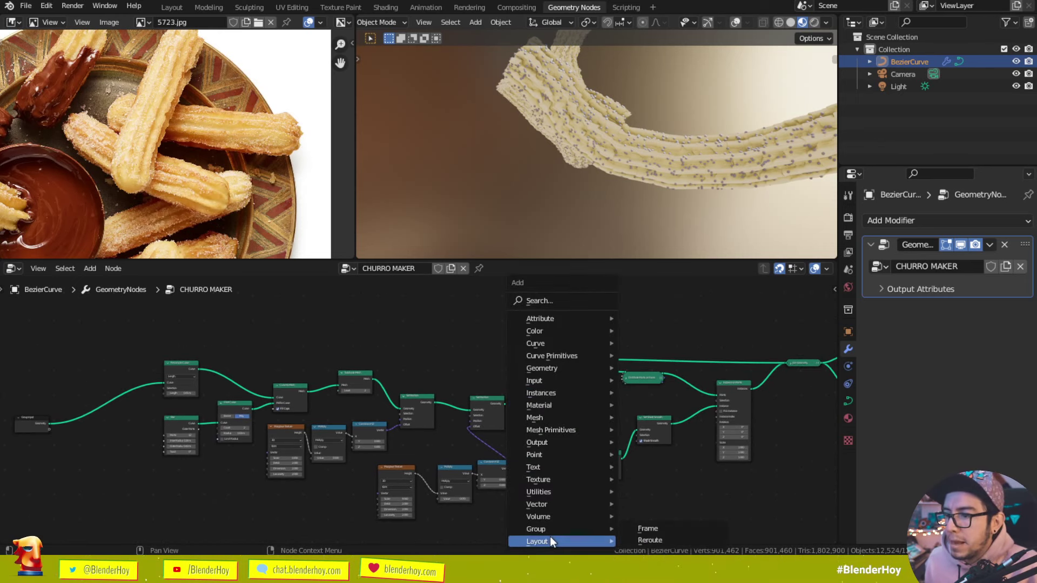
Step: Move the profile-building nodes upward, clear of the displacement nodes
key(Escape)
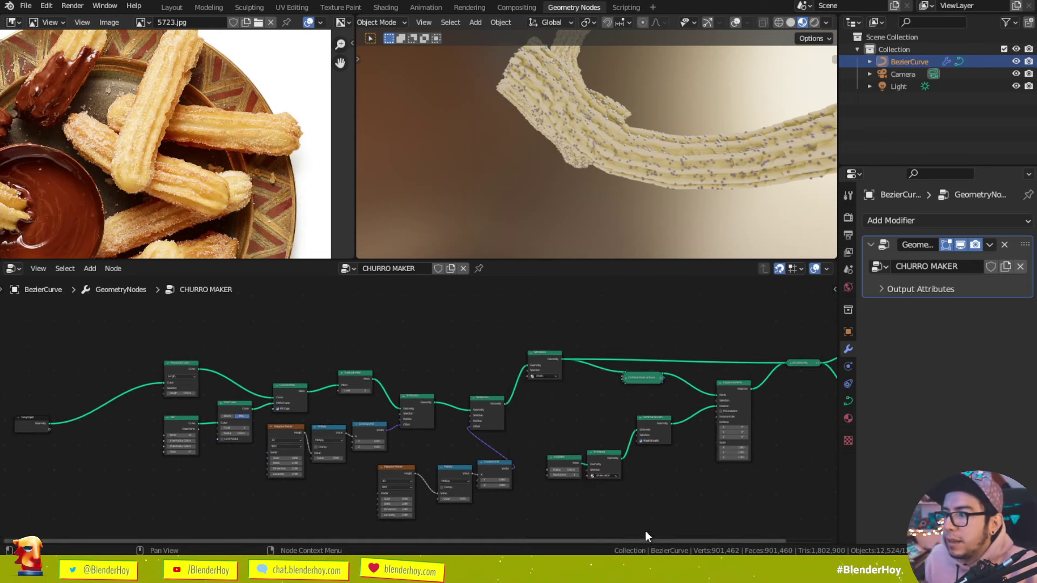
mouse_move(29, 353)
mouse_down()
mouse_move(266, 417)
mouse_move(378, 416)
mouse_up()
key(g)
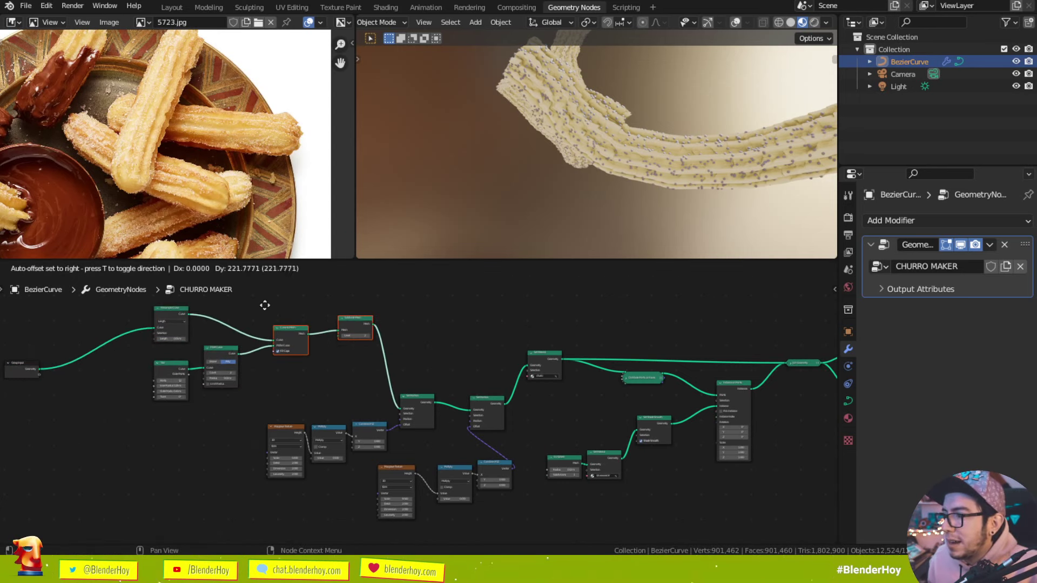
click(264, 305)
scroll(383, 423, up, 2)
Step: Frame the Musgrave, Multiply, Combine XYZ and Set Position nodes, labelled DESPLAZAMIENTO
drag(259, 389, 461, 442)
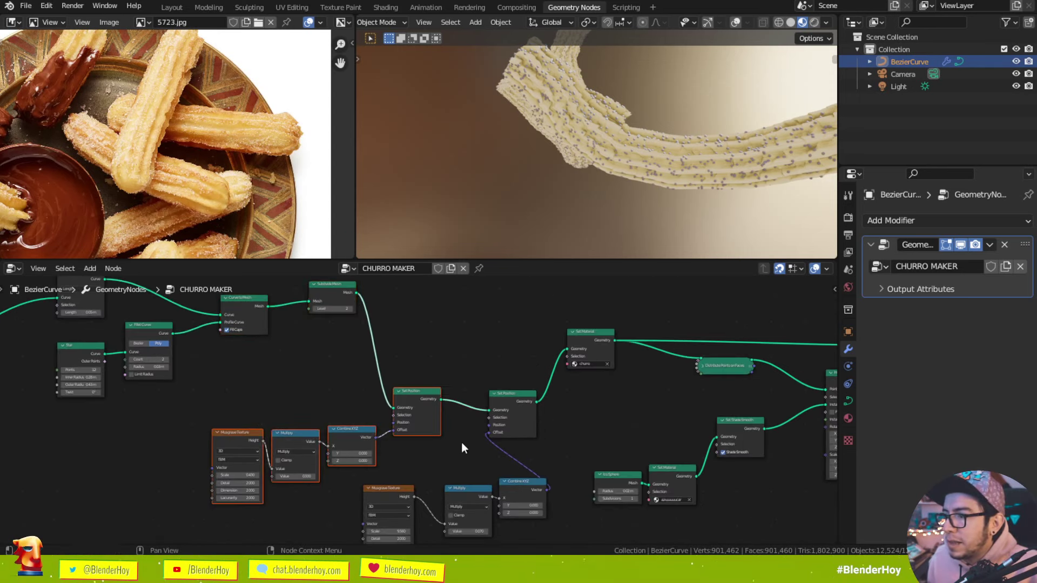
scroll(486, 464, down, 1)
shift+drag(538, 507, 300, 410)
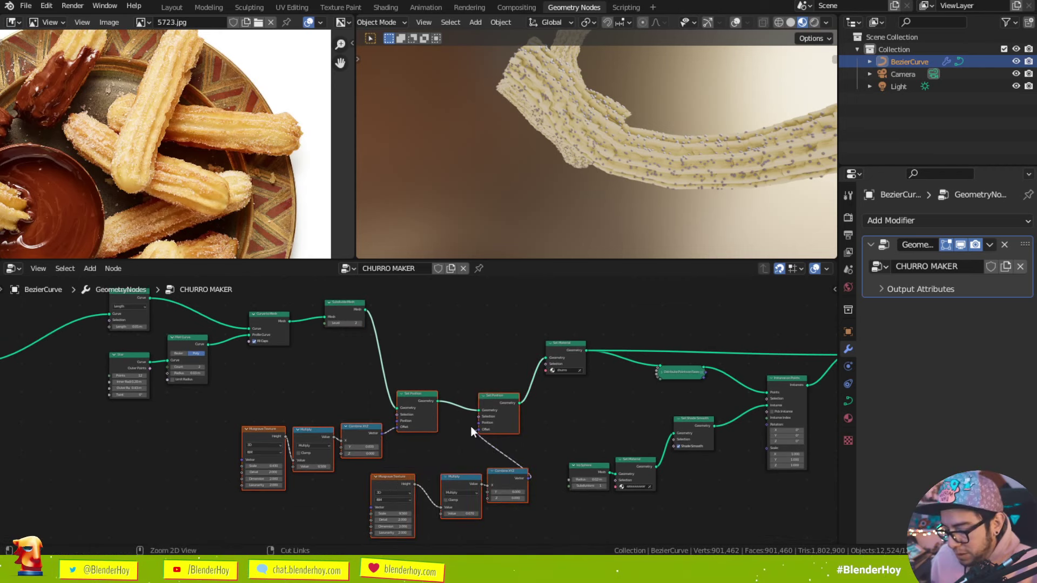
key(ctrl+j)
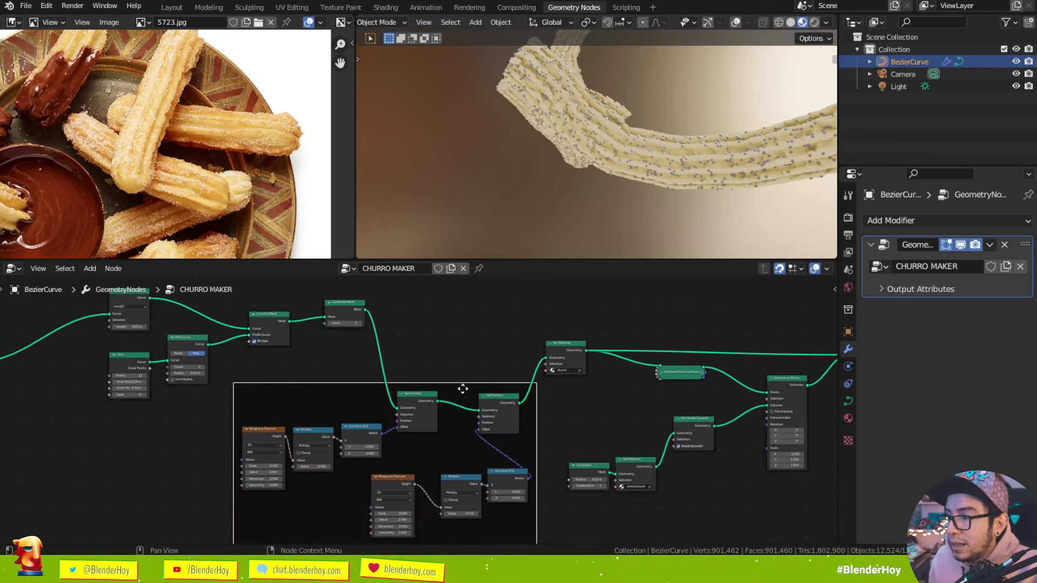
key(n)
scroll(370, 397, up, 2)
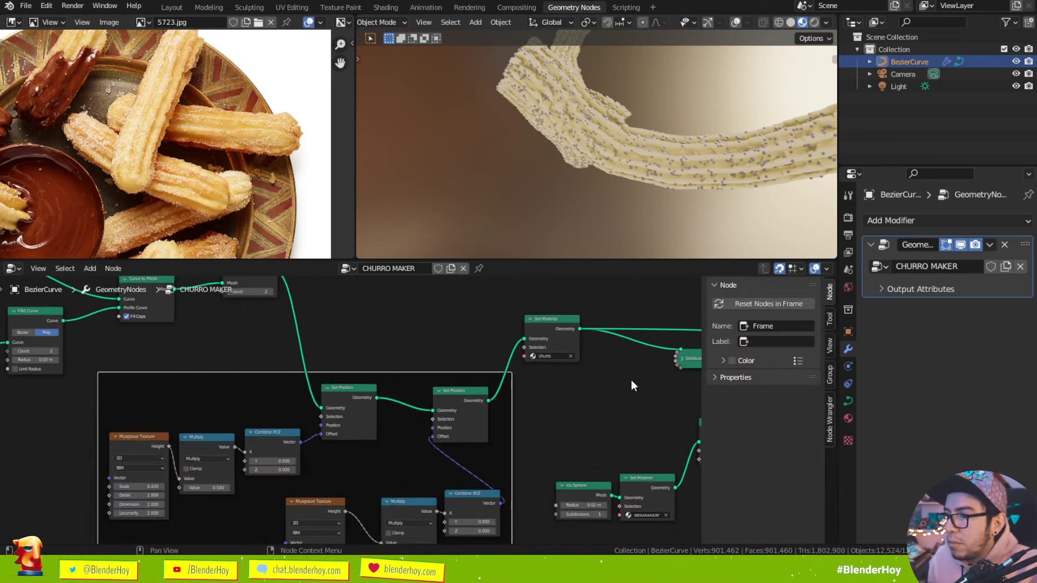
key(n)
key(F2)
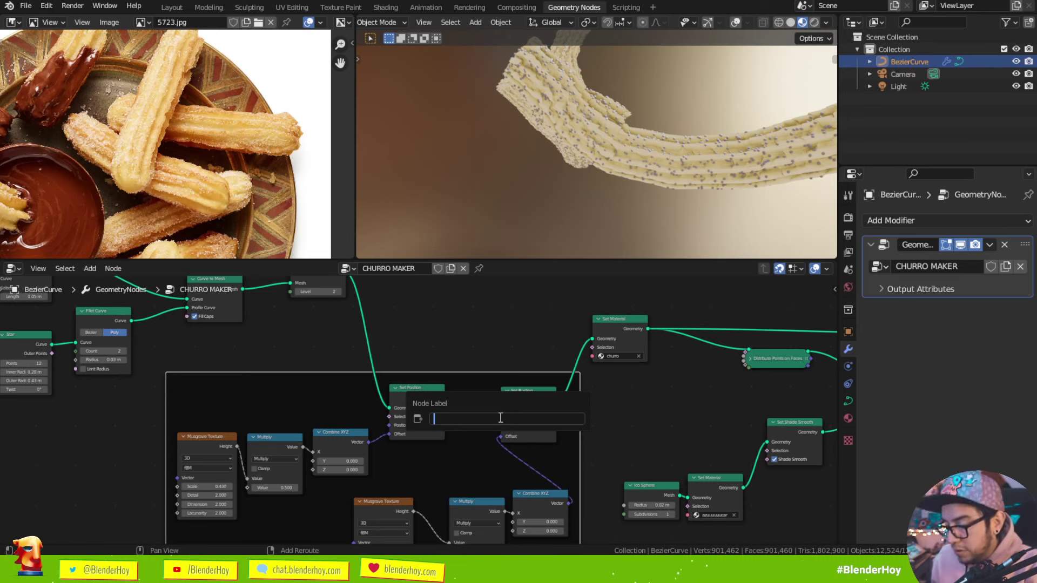
text(DESPLAZAMIENTO)
key(Return)
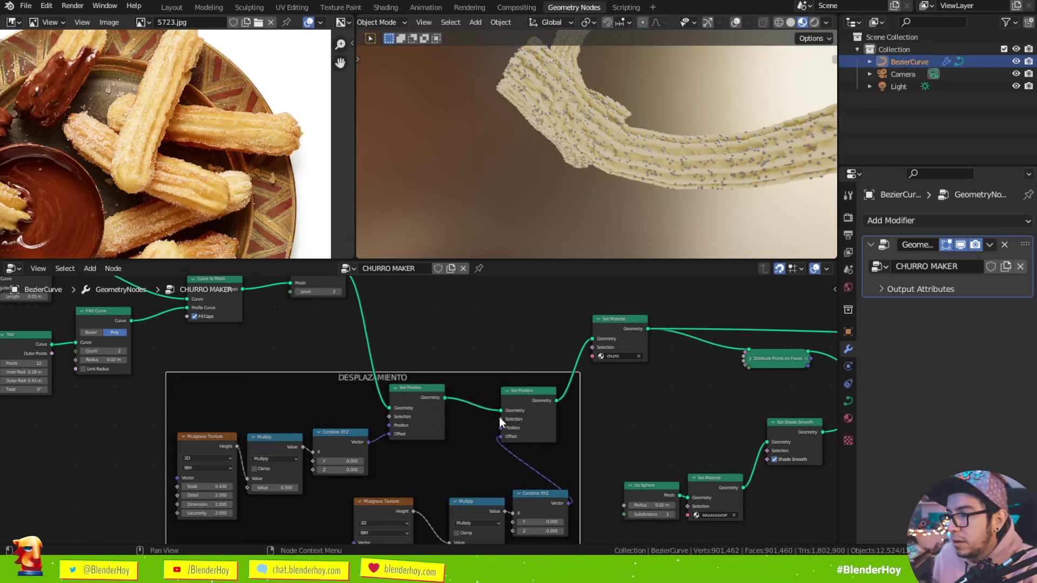
click(474, 366)
mouse_move(537, 366)
middle_down()
mouse_move(411, 437)
mouse_move(601, 419)
middle_up()
Step: Frame Resample Curve, Star, Fillet Curve, Curve to Mesh and Subdivide Mesh, labelled FORMA PRINCIPAL
drag(661, 441, 277, 319)
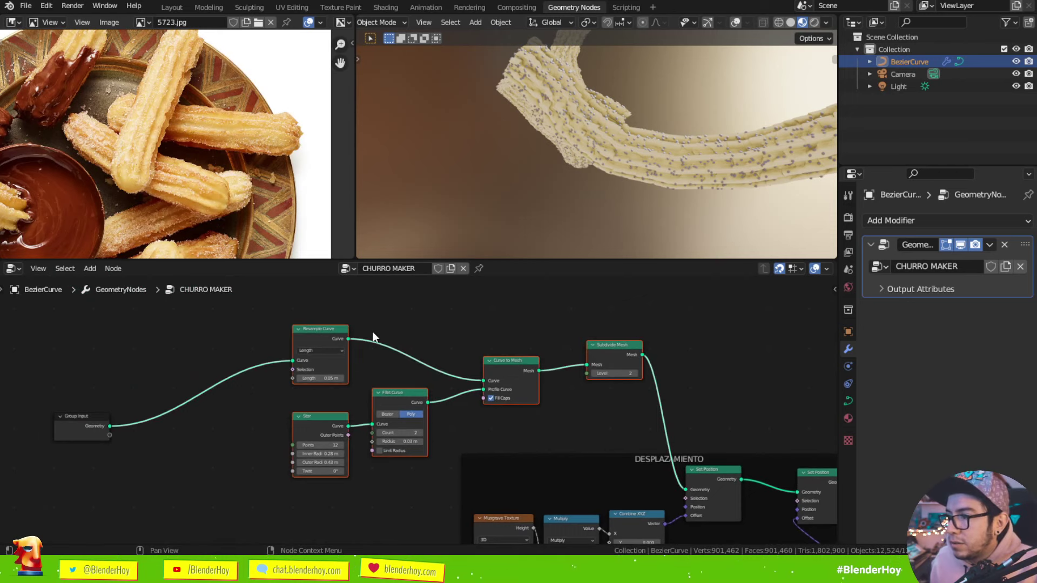
key(ctrl+j)
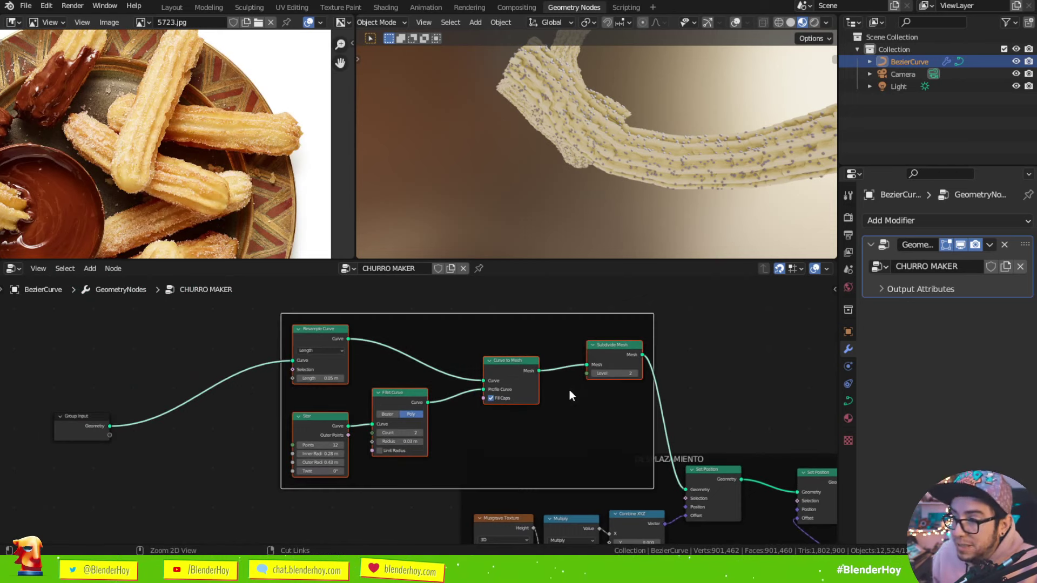
mouse_move(527, 325)
mouse_down()
mouse_move(454, 280)
mouse_move(480, 310)
mouse_up()
key(F2)
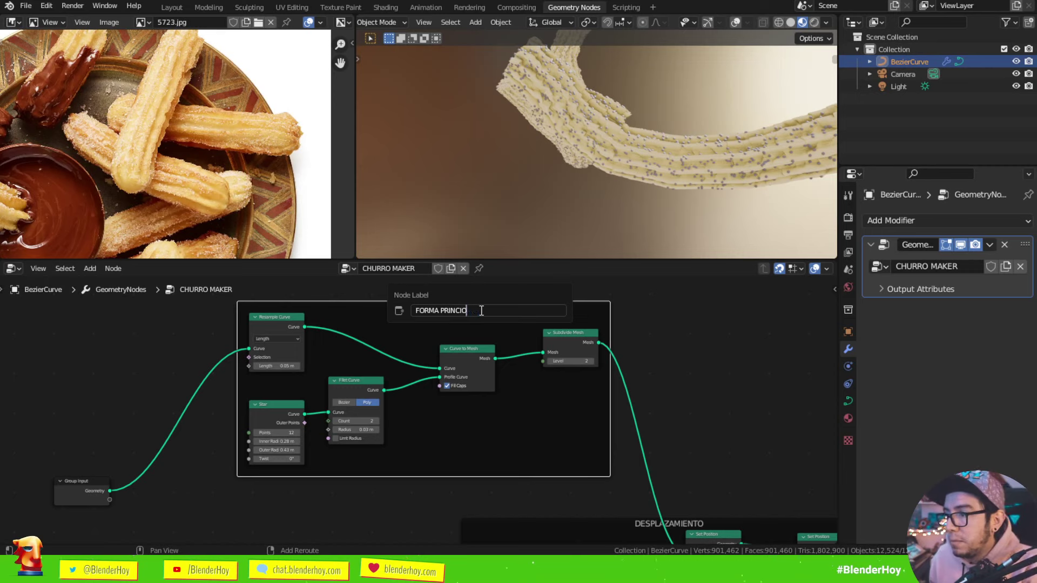
key(Return)
scroll(572, 322, down, 2)
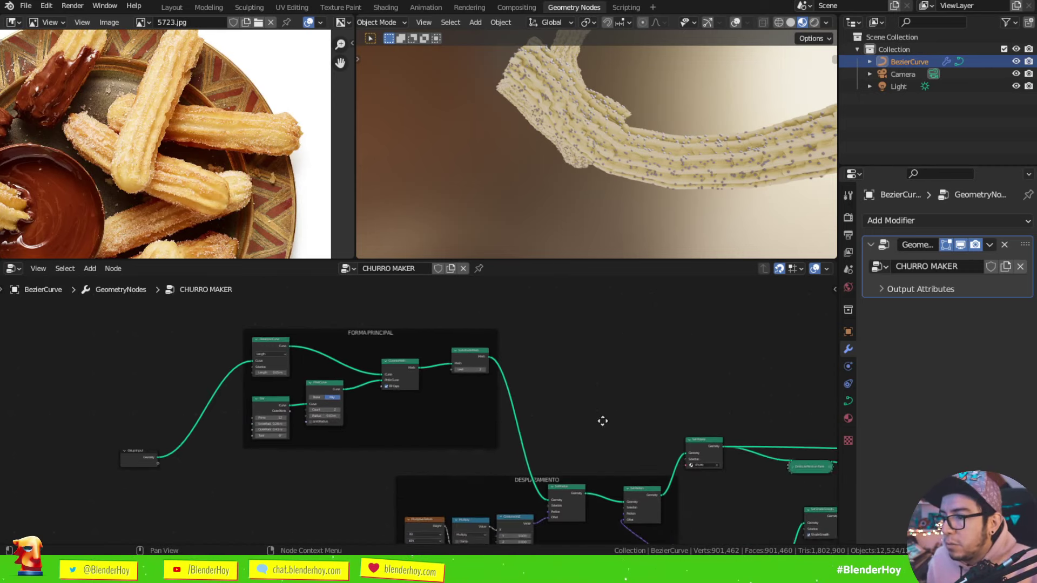
middle_drag(601, 419, 556, 431)
scroll(518, 470, up, 2)
scroll(423, 382, up, 1)
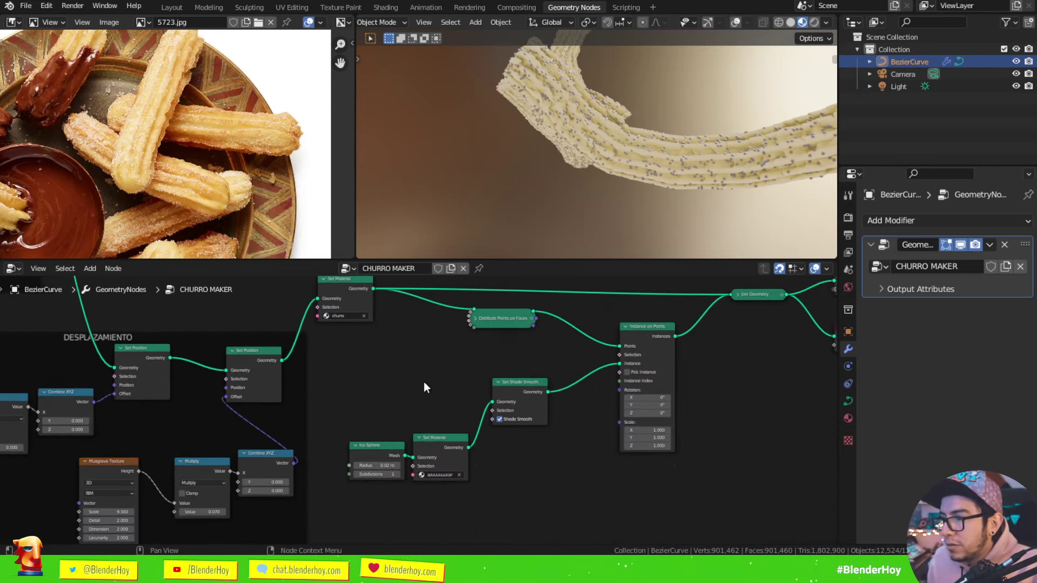
scroll(650, 472, down, 1)
mouse_move(723, 498)
mouse_down()
mouse_move(367, 295)
mouse_move(388, 304)
mouse_up()
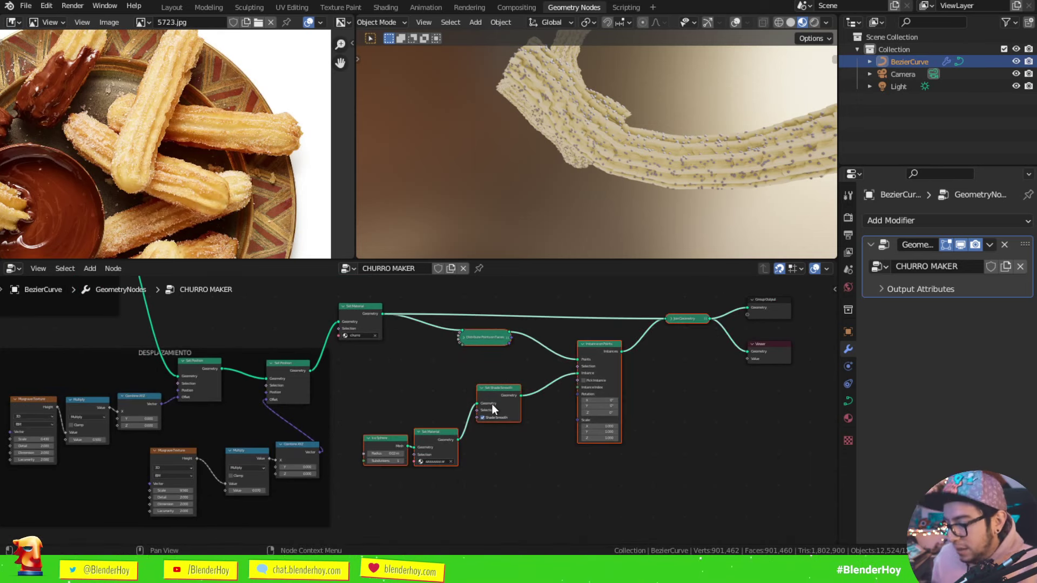
key(ctrl+j)
drag(532, 317, 564, 365)
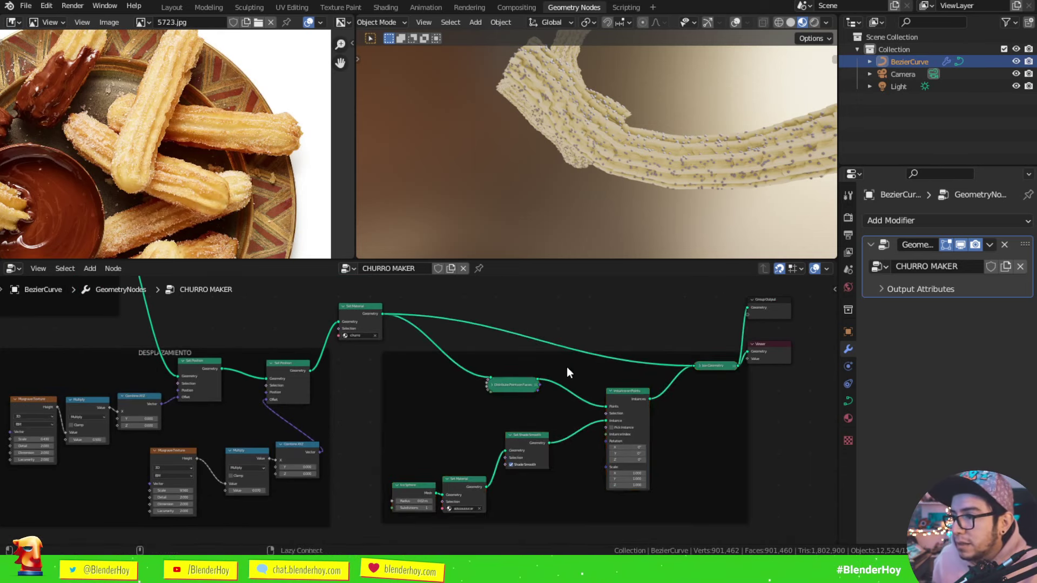
key(F2)
click(508, 364)
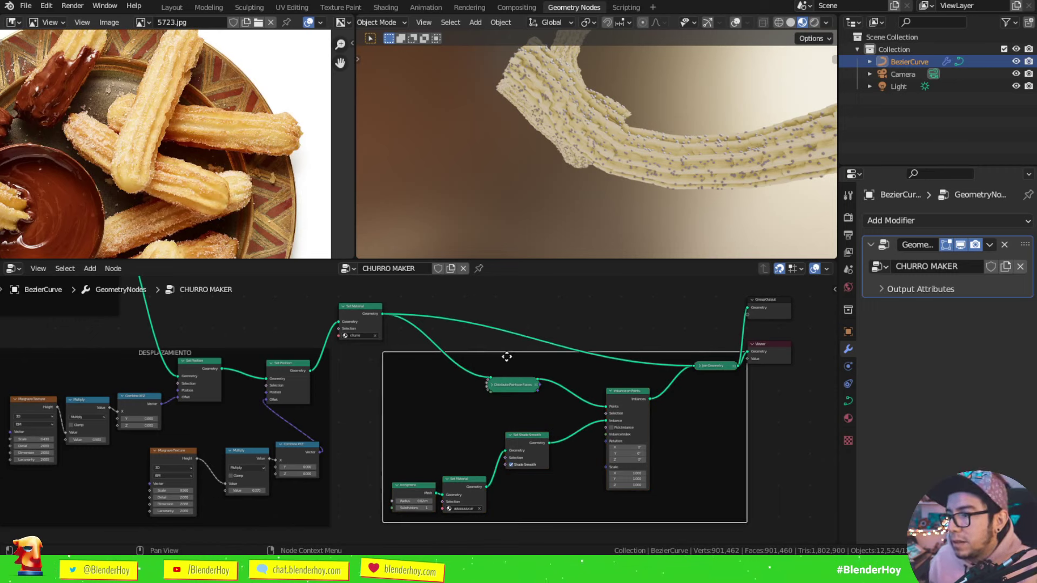
key(F2)
text(AZUUUUUC)
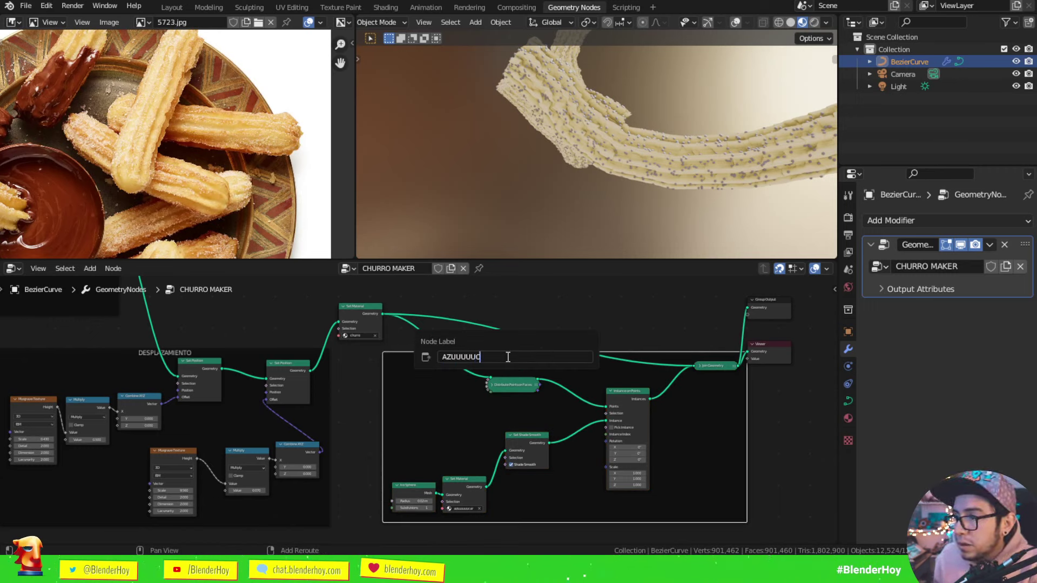
text(AR)
key(Return)
middle_drag(506, 356, 332, 417)
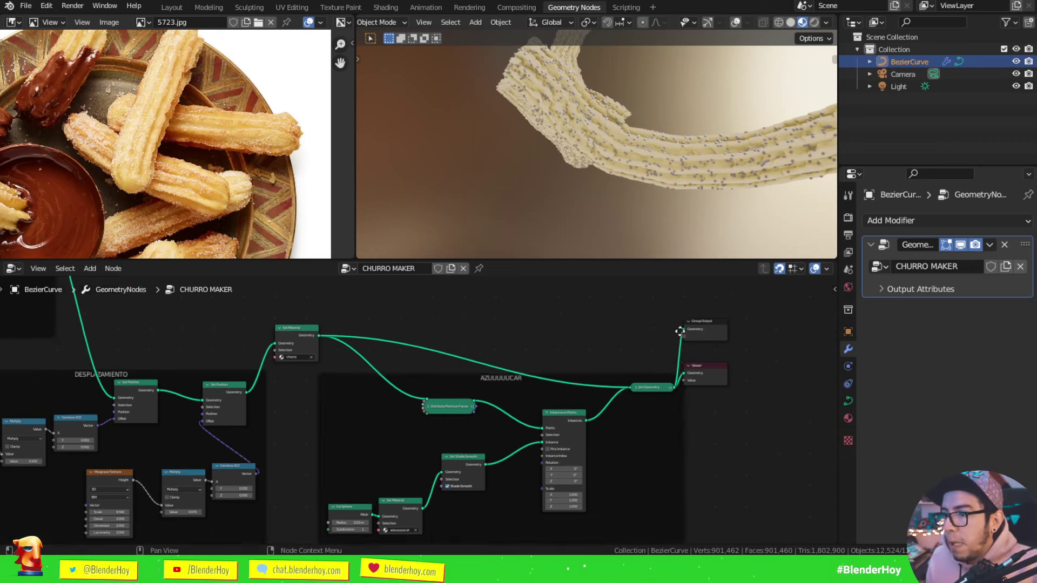
mouse_move(661, 453)
mouse_down()
mouse_move(567, 354)
mouse_move(688, 411)
mouse_up()
scroll(569, 395, up, 1)
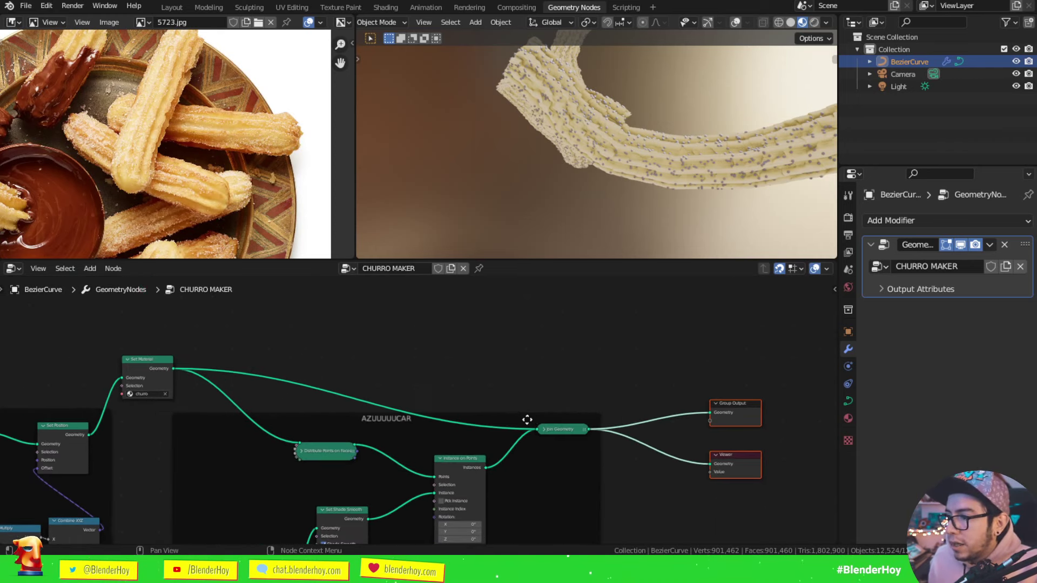
click(534, 413)
click(543, 390)
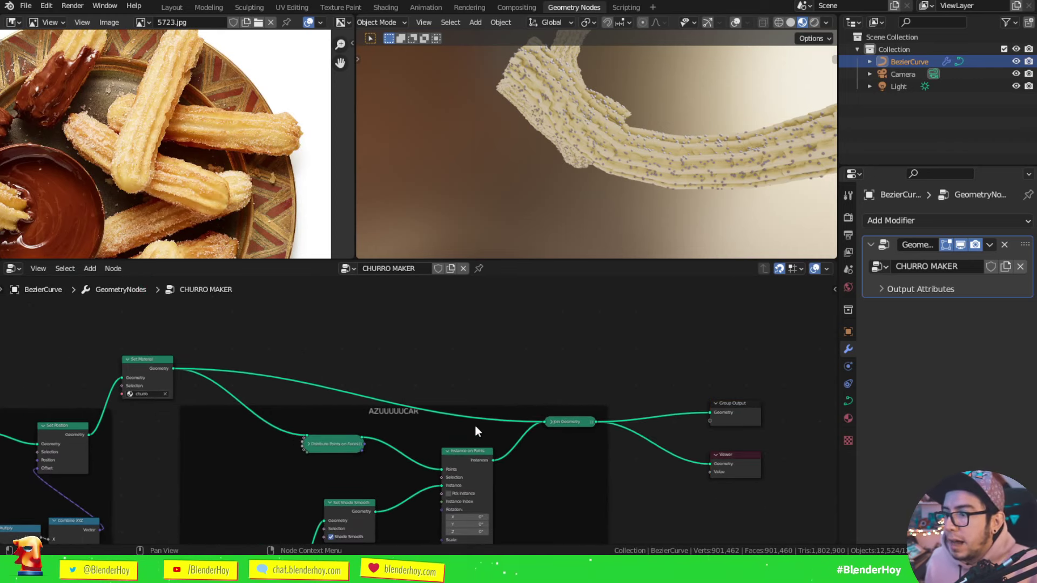
middle_drag(476, 427, 570, 375)
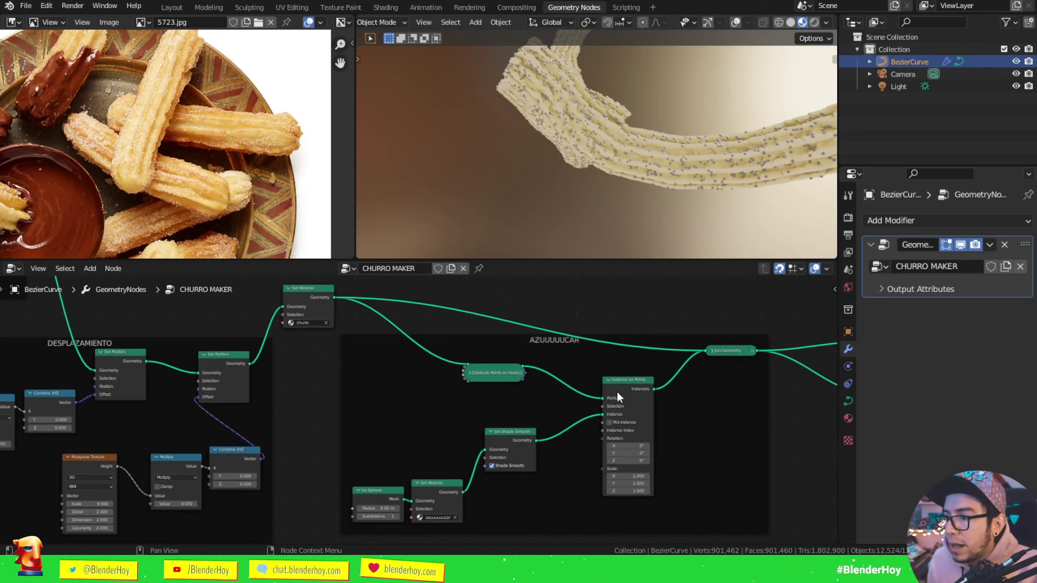
scroll(617, 396, up, 2)
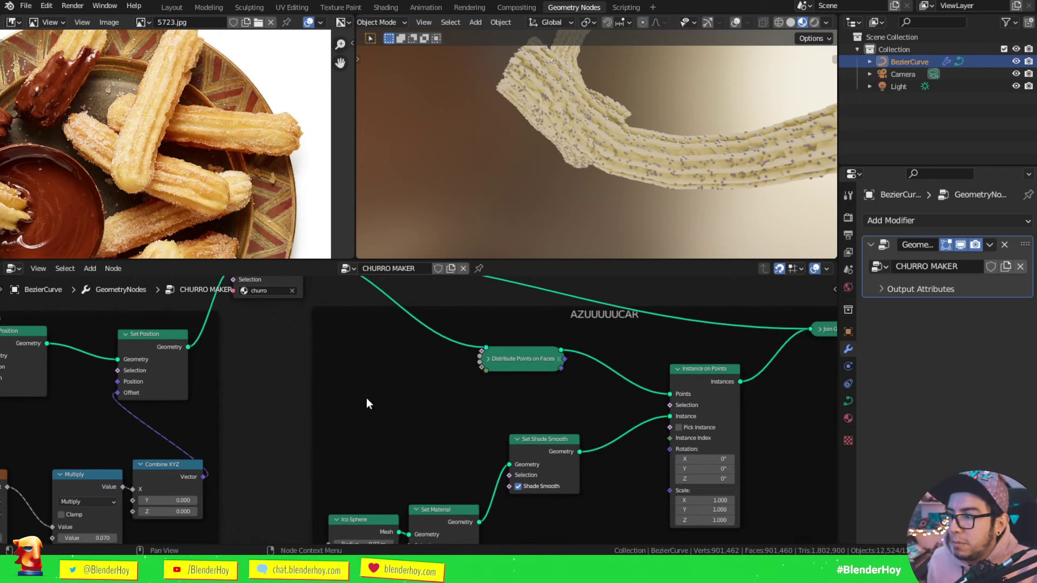
key(shift+a)
key(Escape)
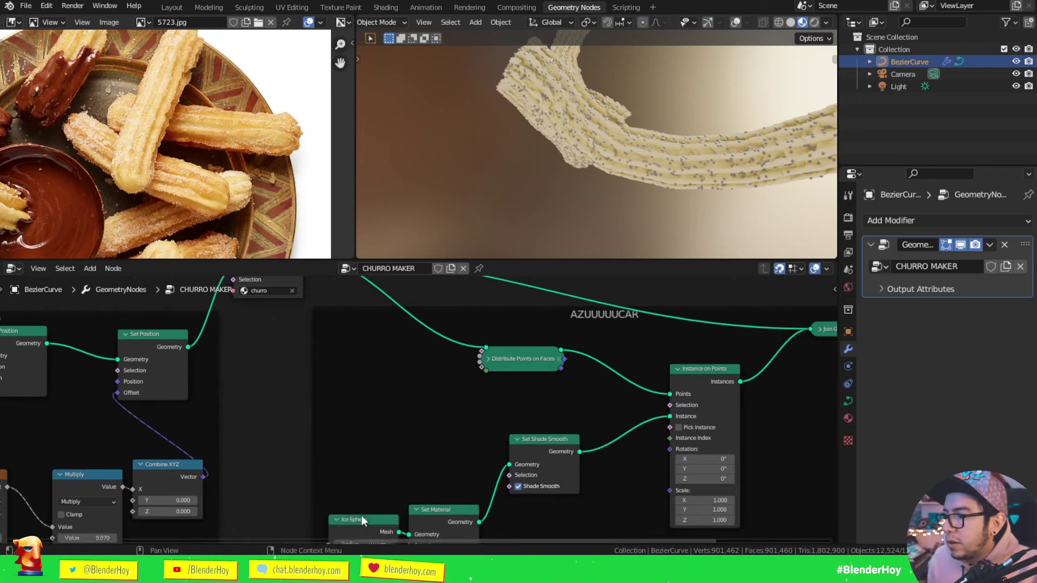
scroll(378, 497, down, 3)
scroll(533, 435, up, 3)
scroll(654, 412, up, 1)
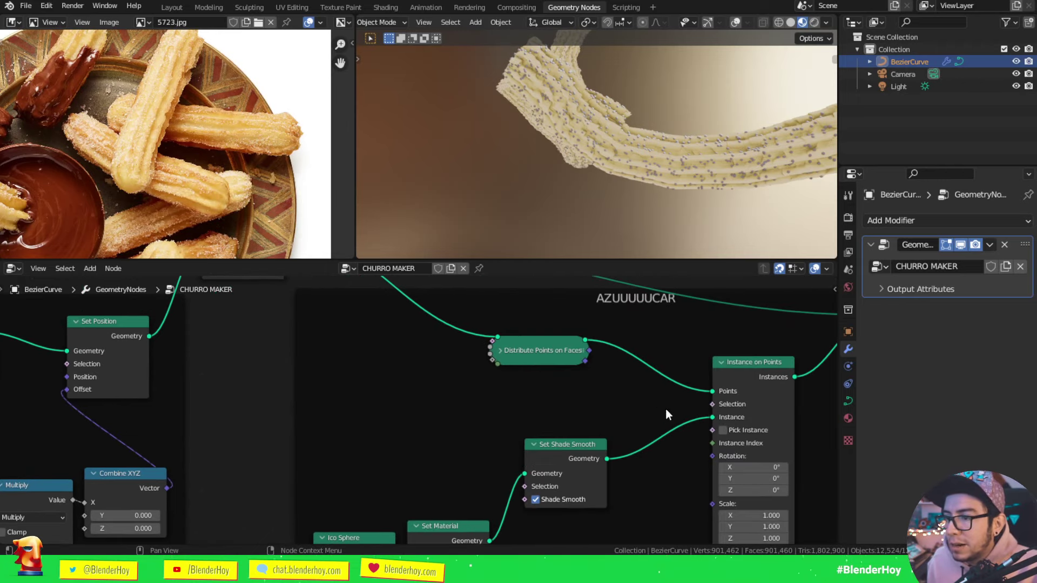
Step: Place a Group Input copy in the AZUUUUUCAR frame, wired to Instance on Points' Selection
scroll(505, 408, down, 2)
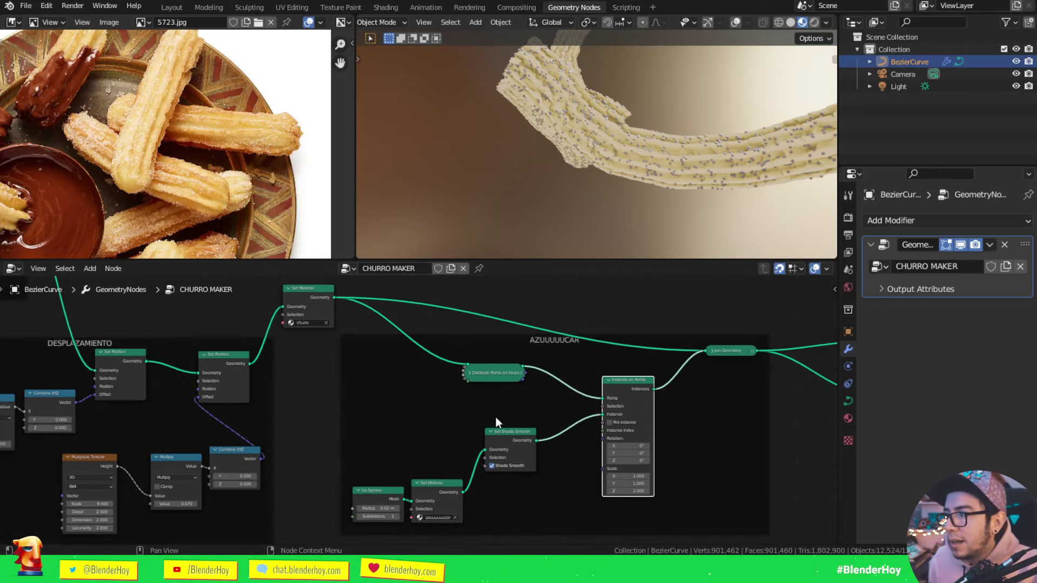
mouse_move(495, 417)
middle_down()
mouse_move(606, 430)
mouse_move(197, 406)
middle_up()
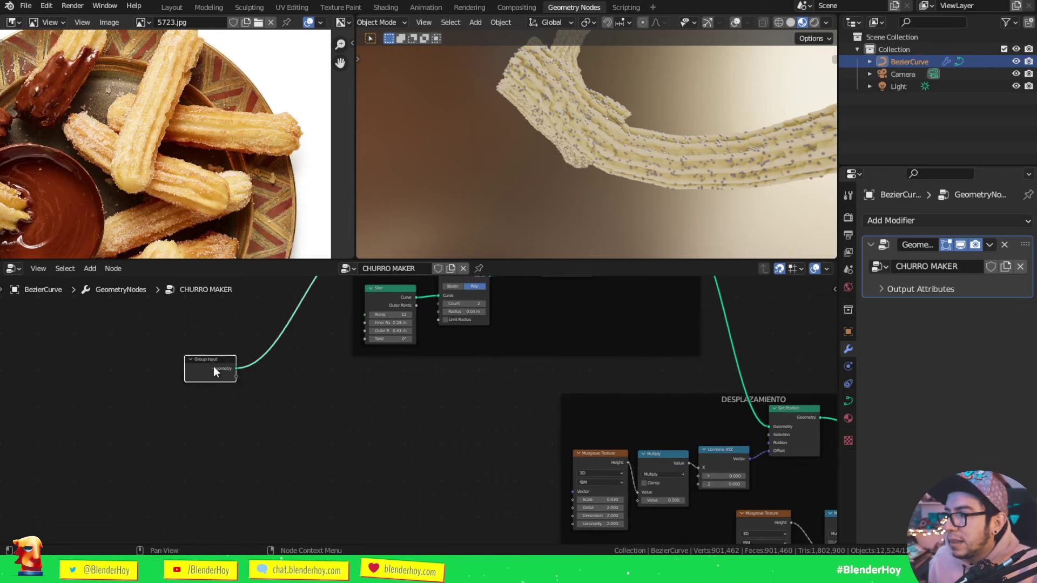
mouse_move(196, 374)
mouse_down()
mouse_move(289, 407)
mouse_move(713, 432)
mouse_up()
middle_drag(702, 427, 409, 409)
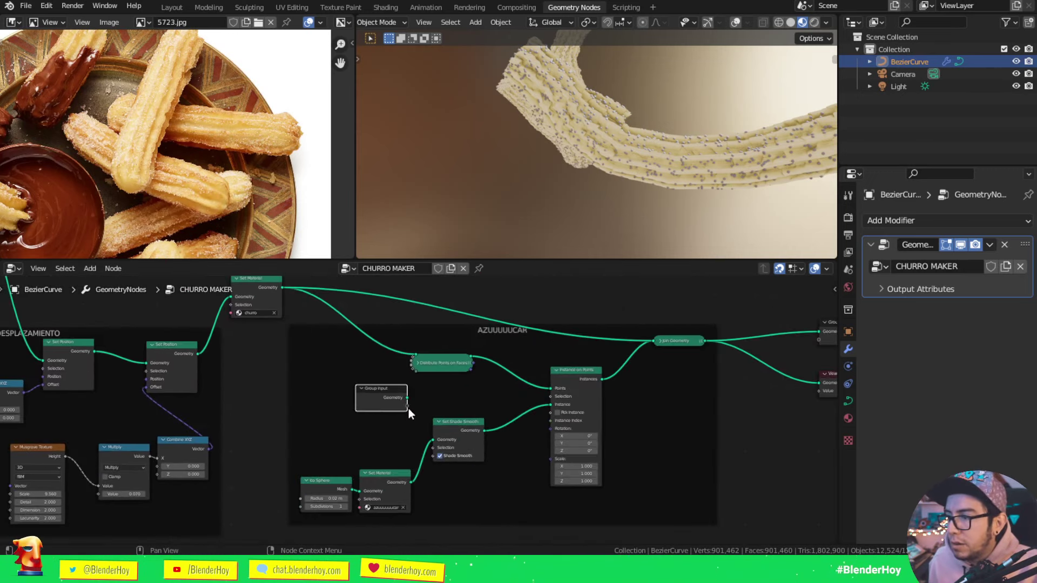
scroll(408, 408, up, 3)
drag(646, 386, 398, 401)
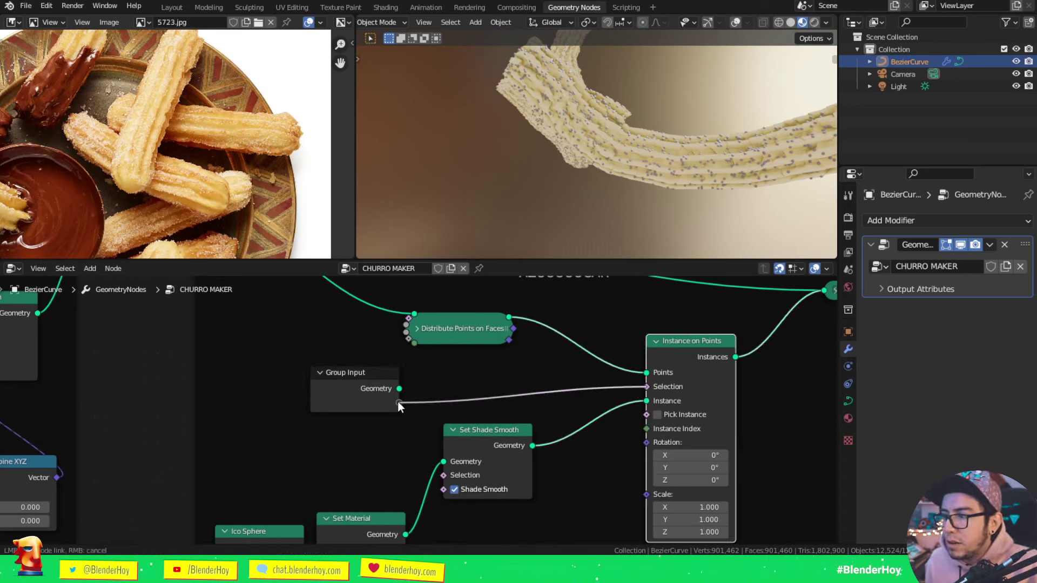
mouse_move(397, 401)
mouse_down()
mouse_move(342, 391)
mouse_move(287, 404)
mouse_up()
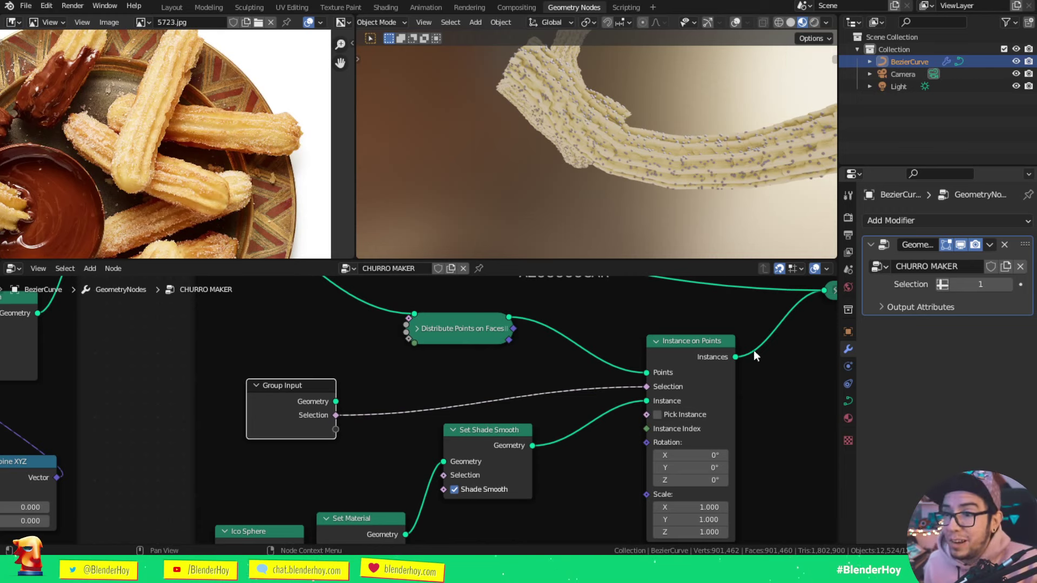
Step: Toggle the new modifier Selection off and back on to hide and show the sugar
scroll(658, 367, down, 2)
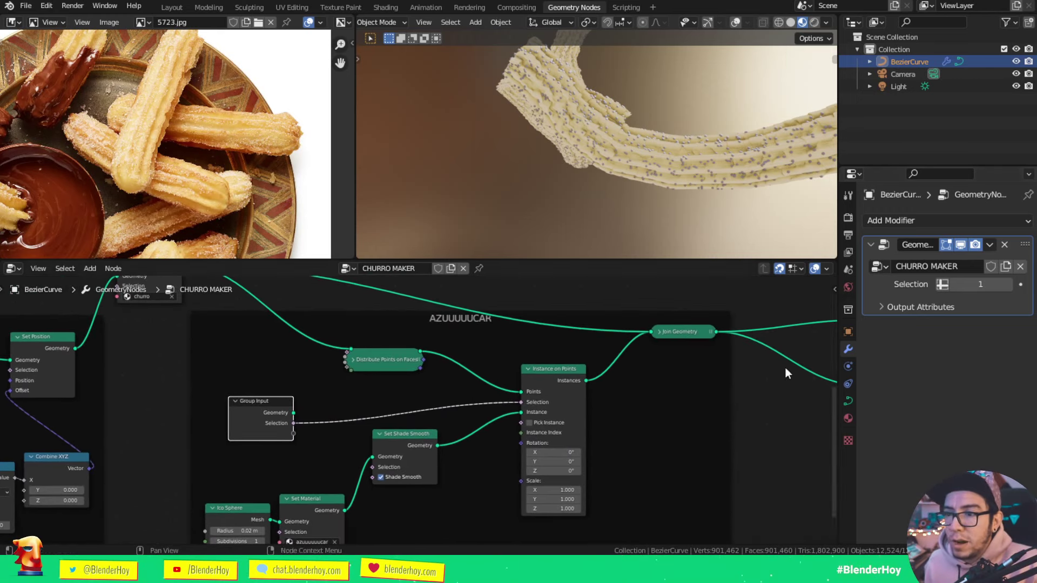
click(954, 285)
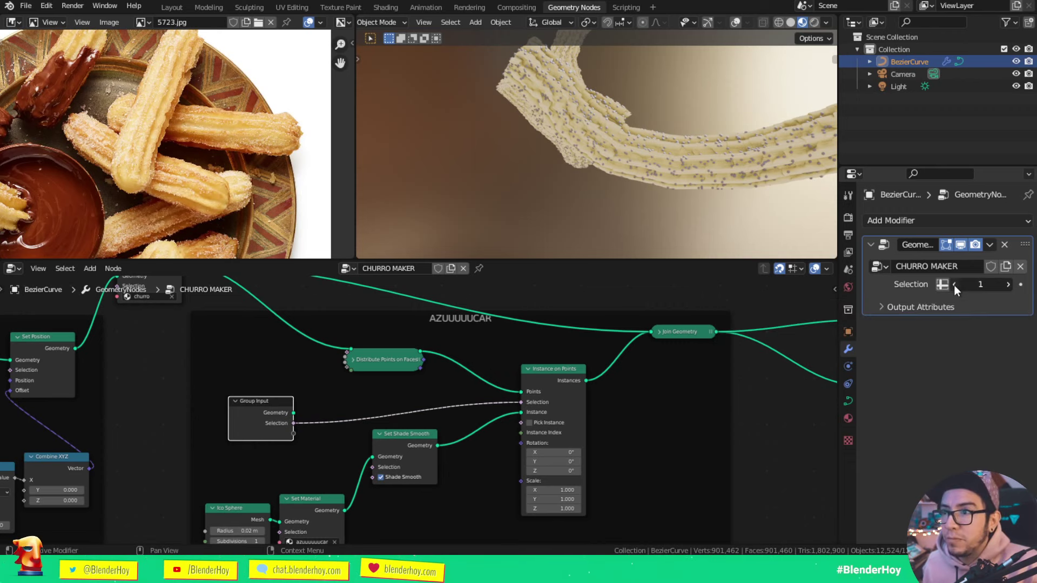
scroll(539, 432, up, 2)
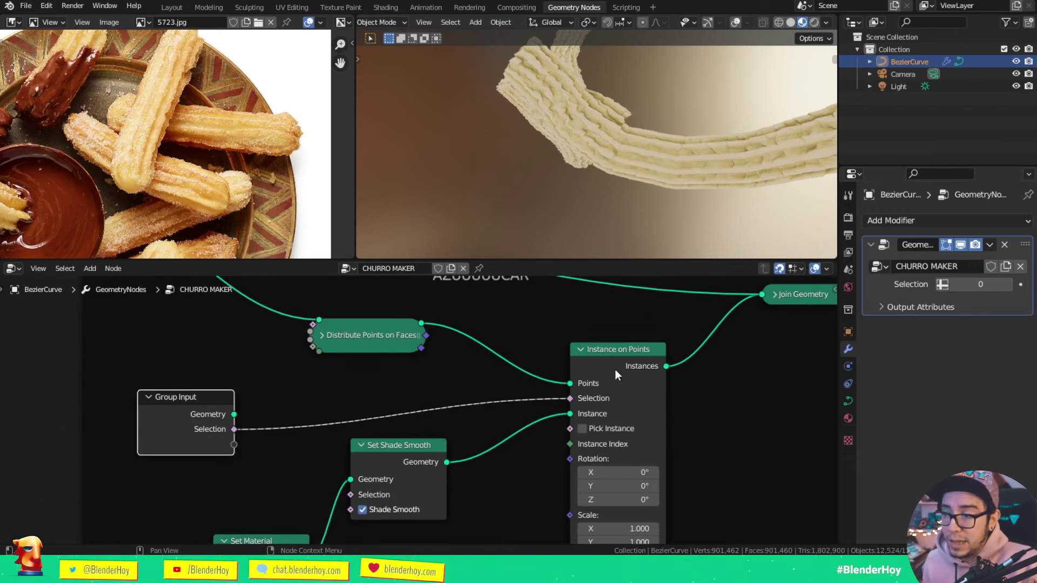
scroll(678, 225, down, 2)
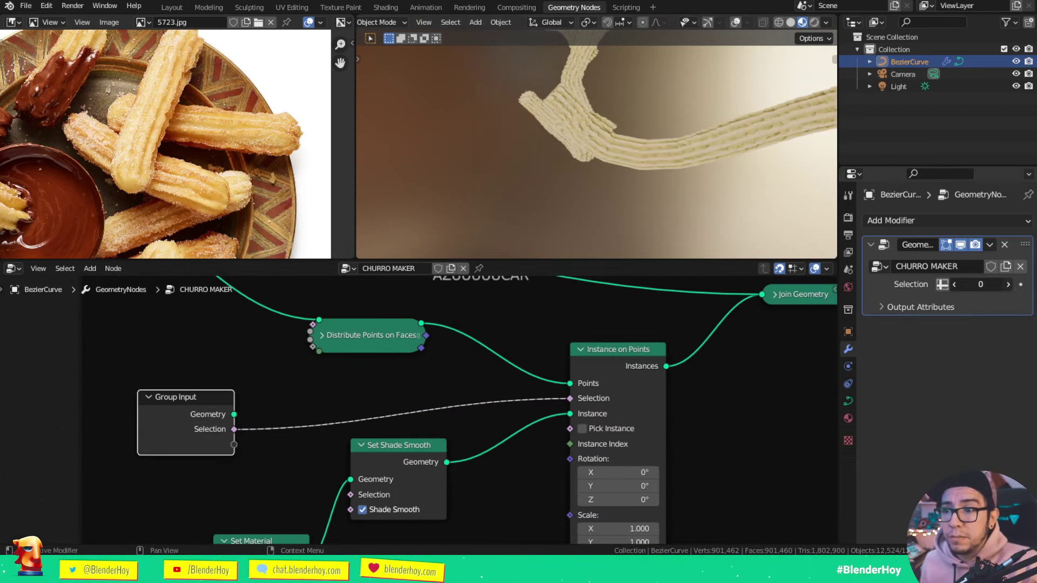
click(998, 289)
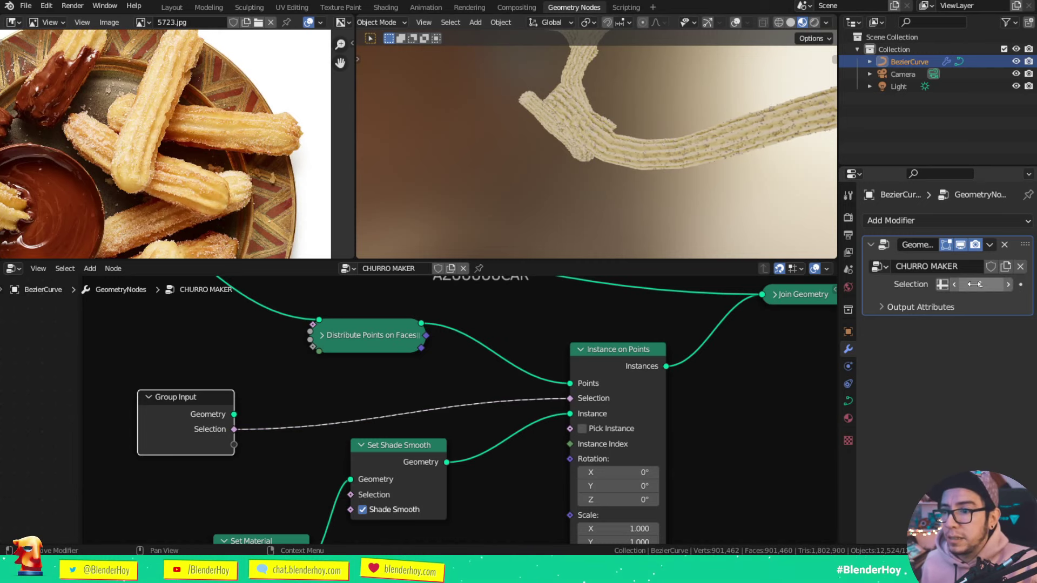
Step: Show the node group's inputs and outputs in the sidebar's Group tab
key(n)
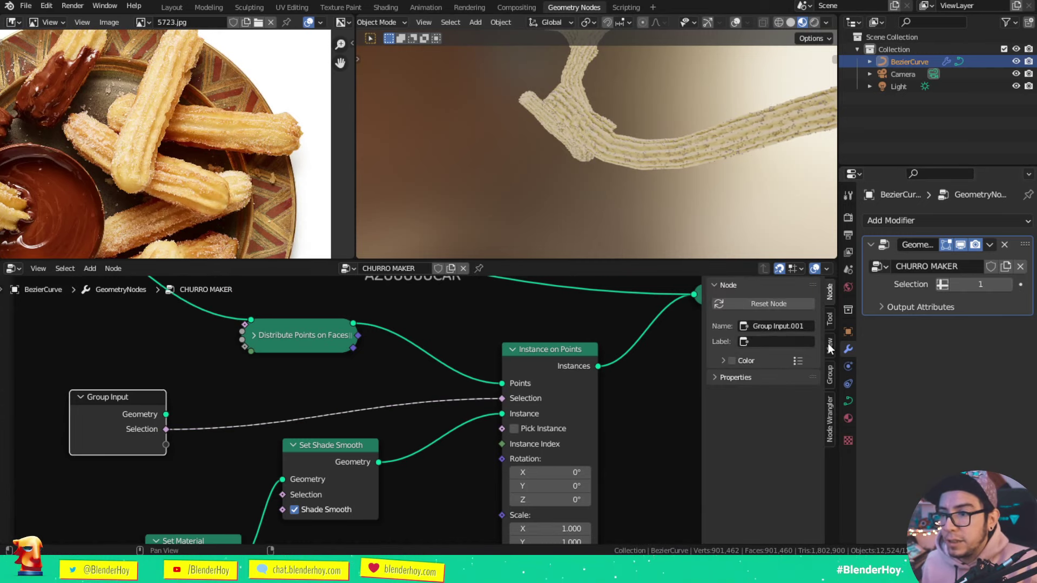
click(828, 344)
click(831, 321)
click(830, 291)
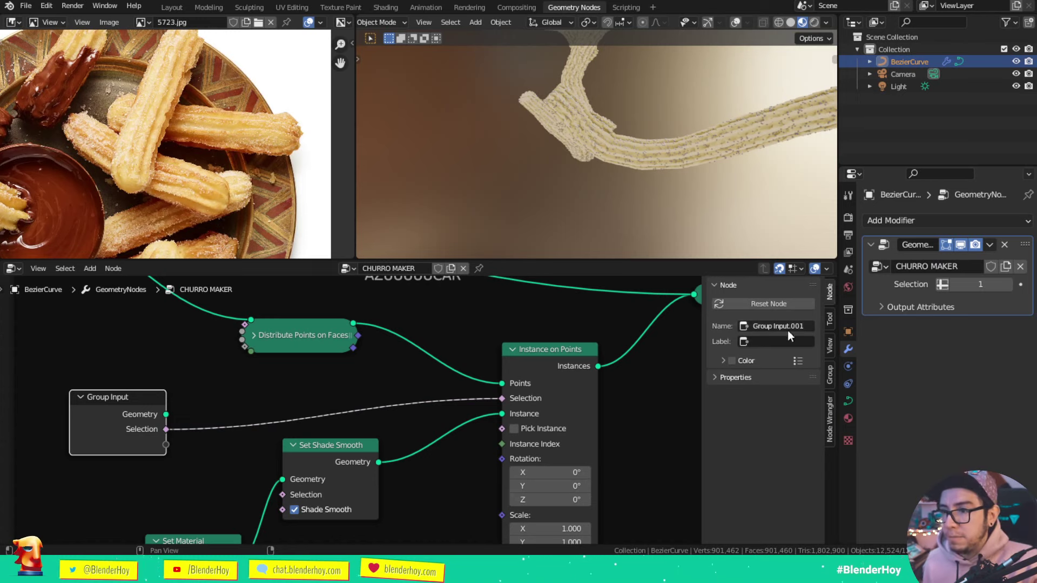
click(830, 373)
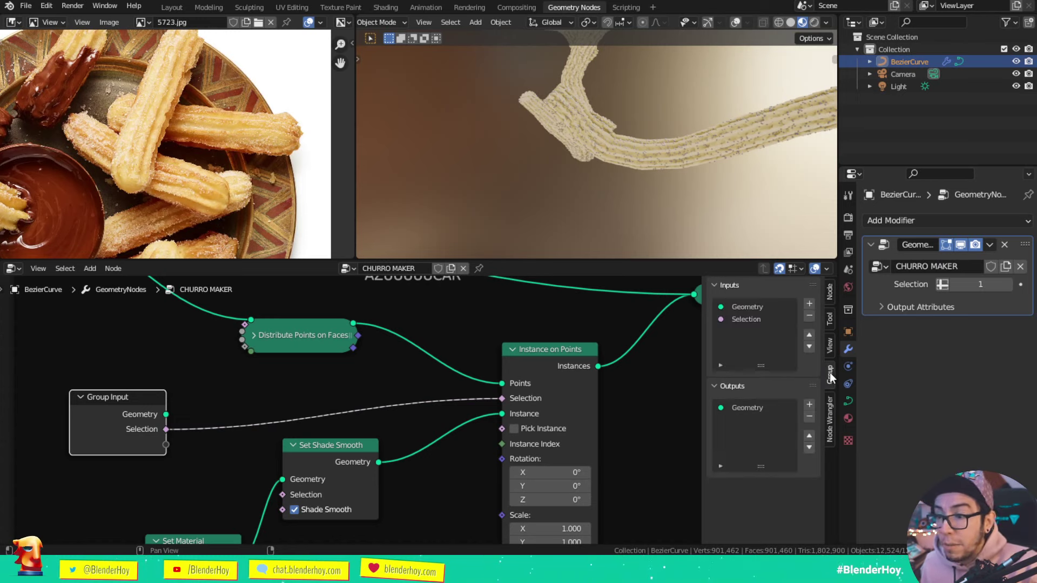
Step: Rename the Selection input to 'Azucar Señor???'
click(754, 320)
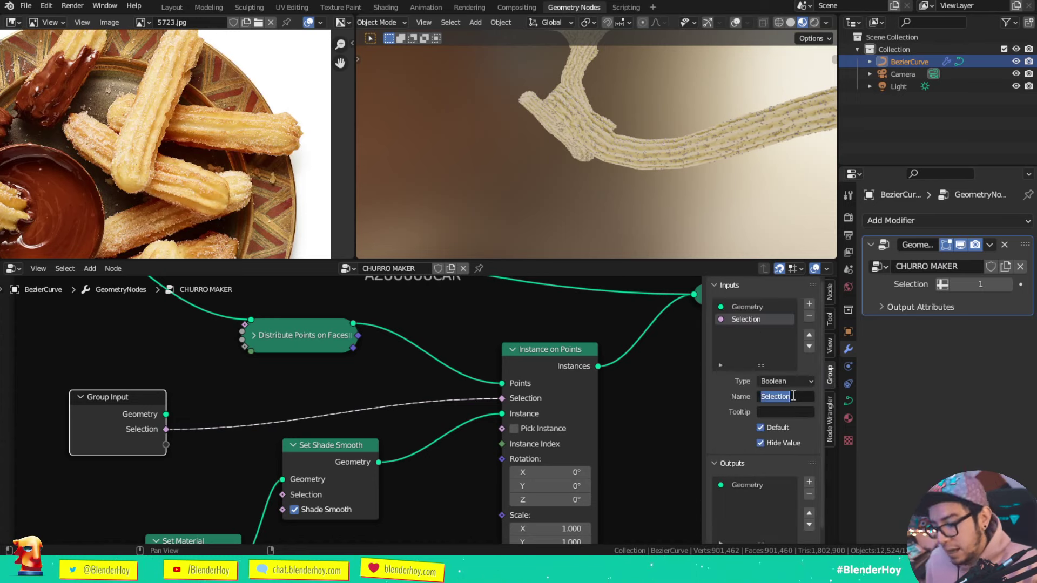
text(Azucar Señor)
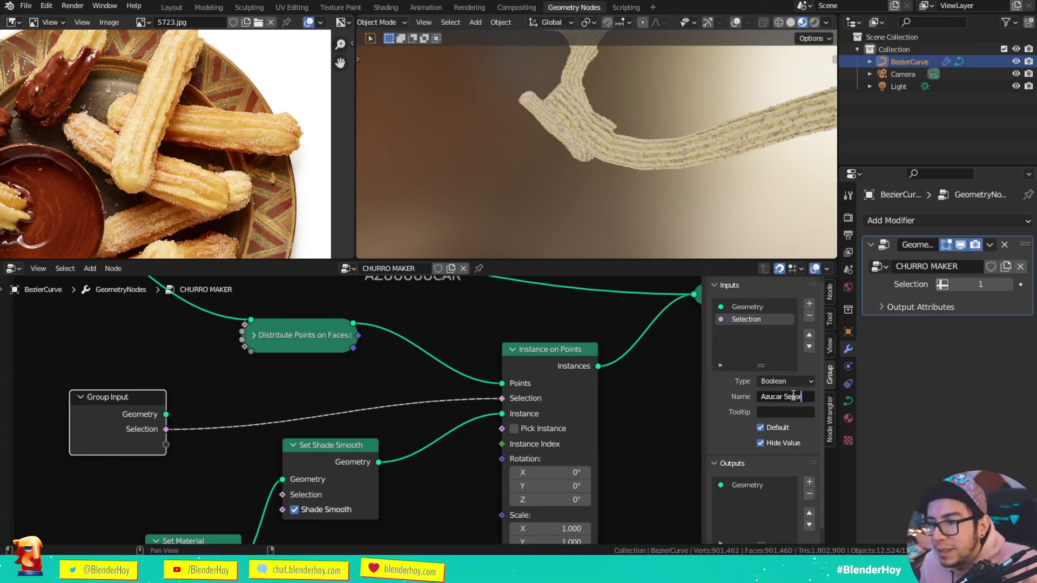
text(?)
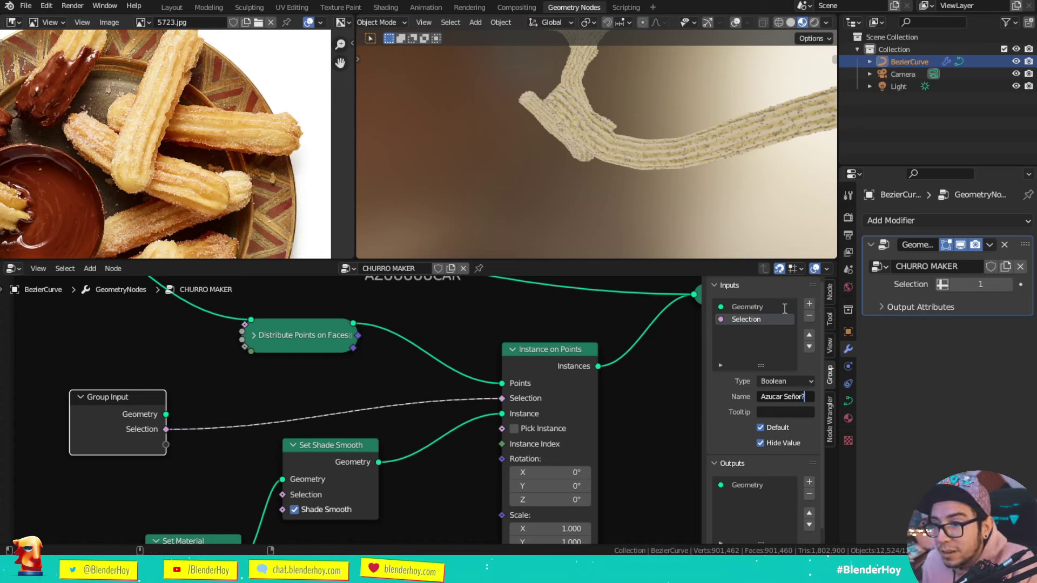
key(Return)
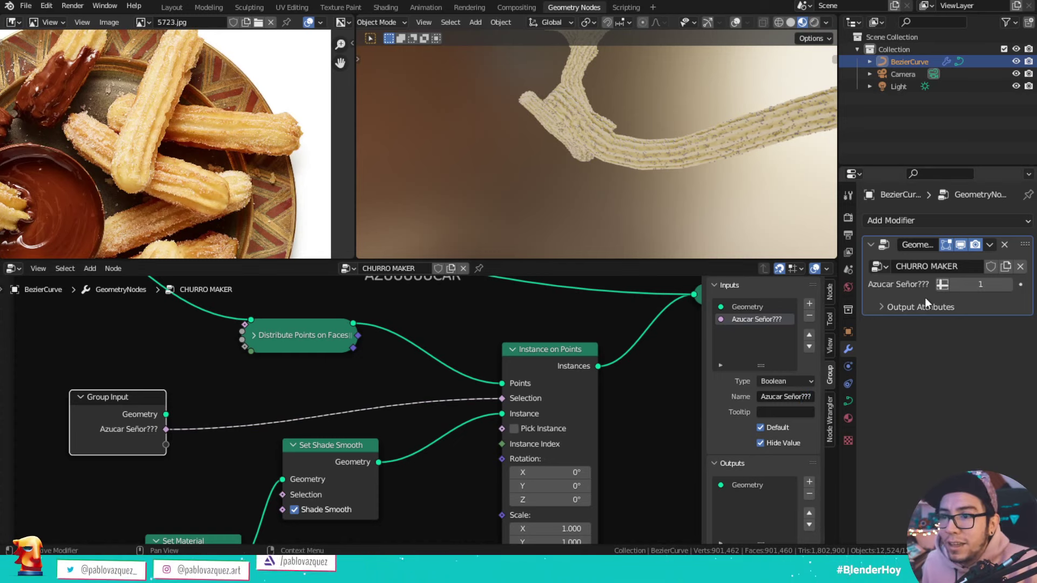
Step: Widen the properties area and toggle the sugar off, on, then off again
drag(839, 324, 767, 324)
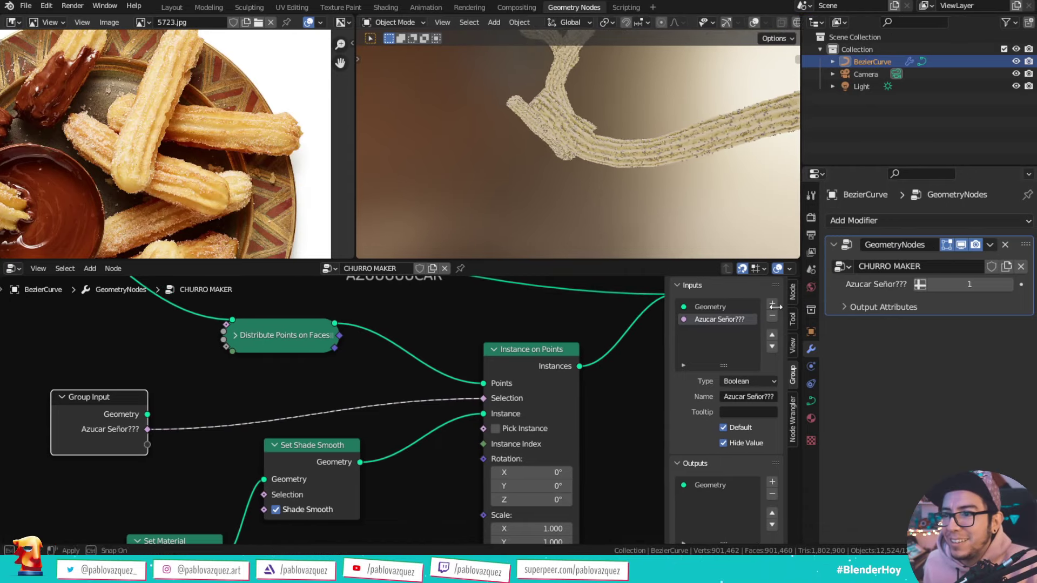
ctrl+middle_drag(907, 378, 929, 357)
ctrl+middle_drag(883, 305, 891, 300)
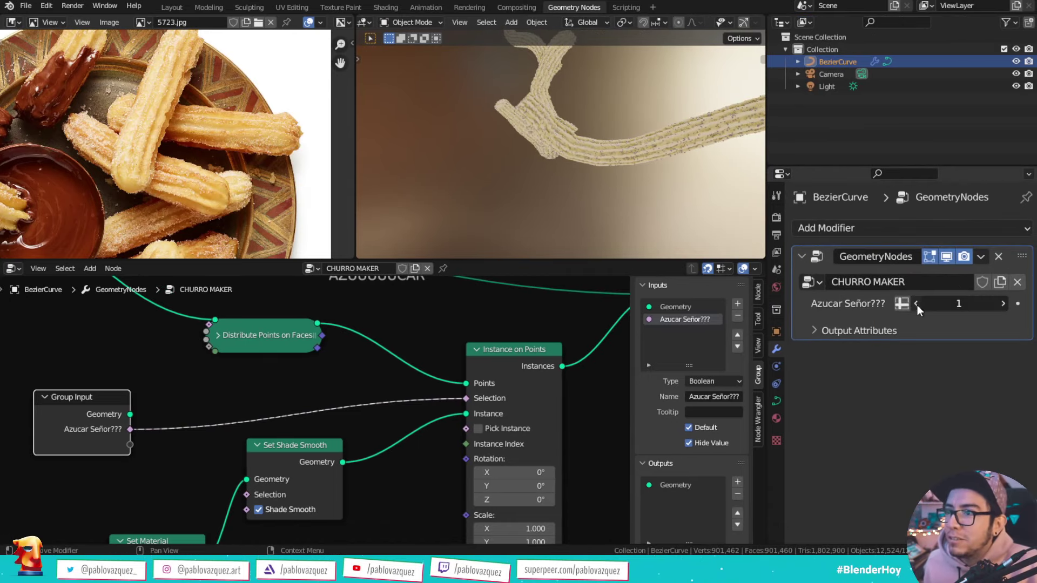
click(916, 304)
click(1003, 303)
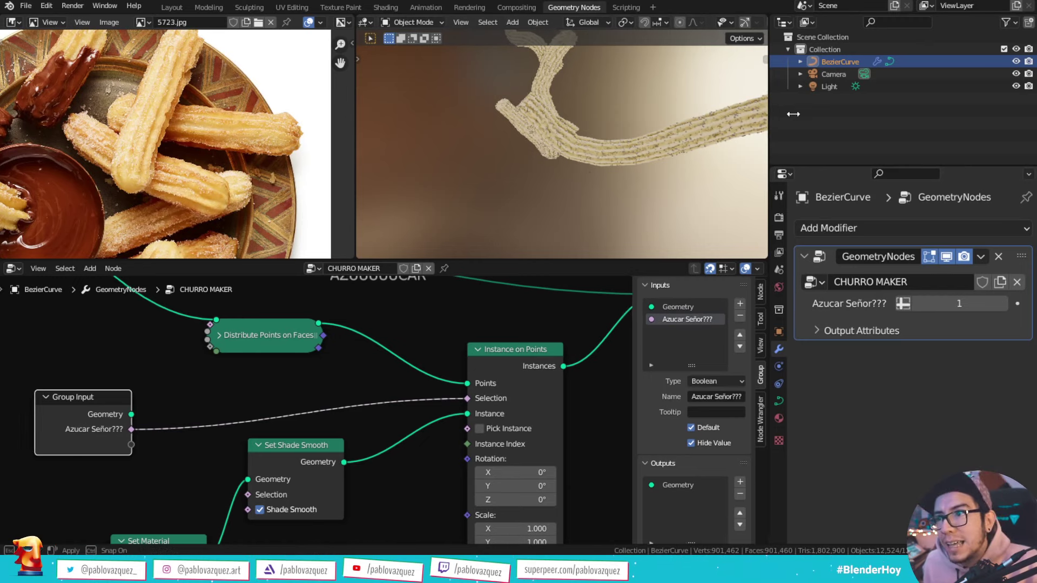
drag(769, 109, 852, 110)
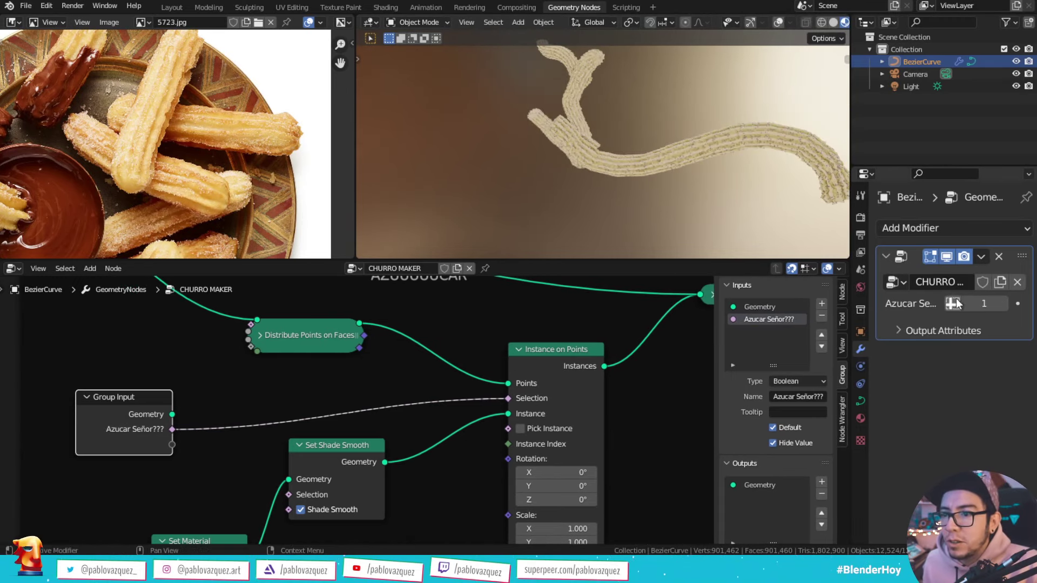
click(969, 304)
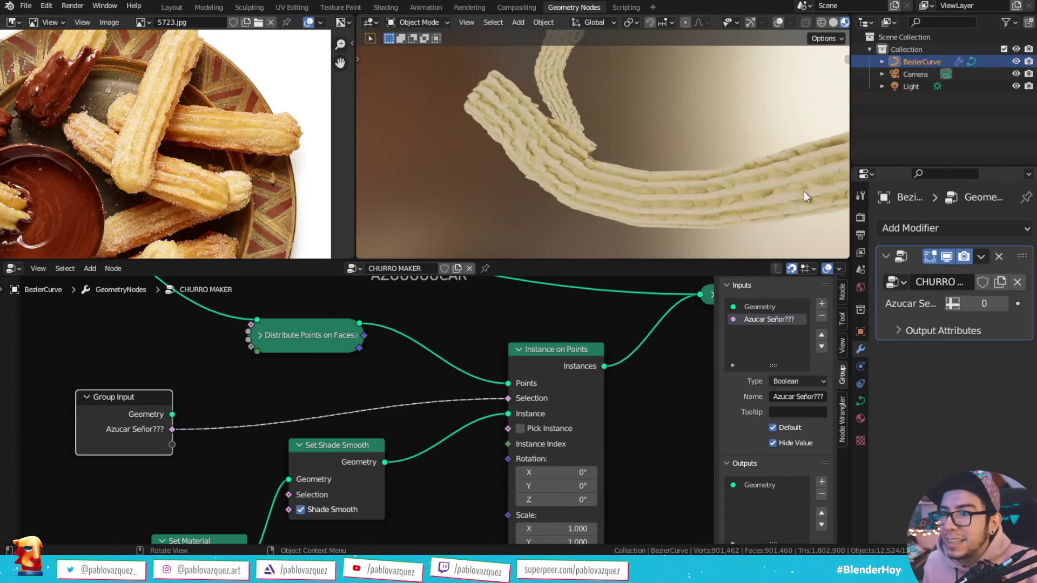
Step: Set the viewport HDRI strength to 0.000 for a black background
click(838, 22)
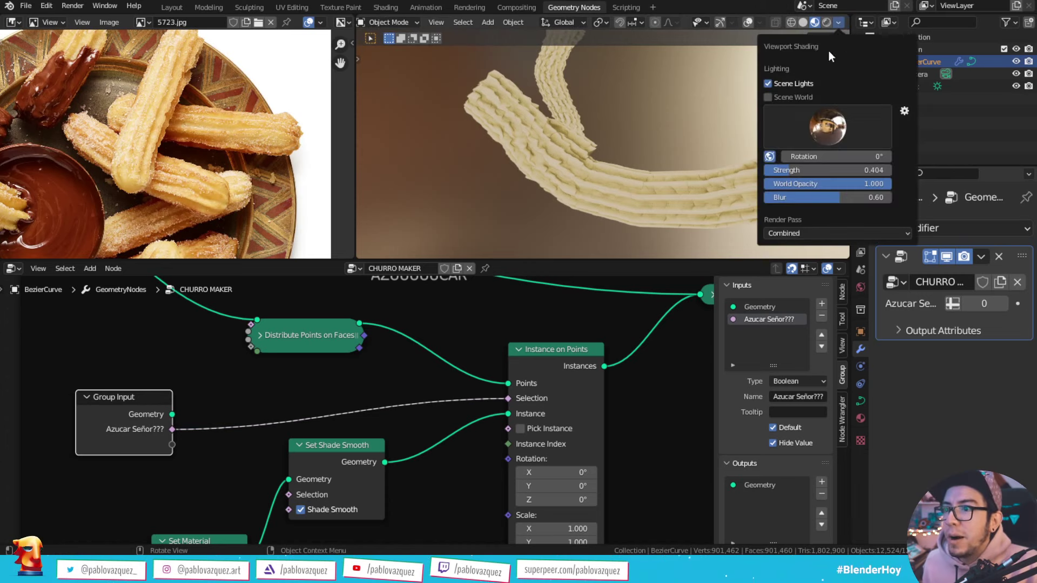
drag(870, 169, 832, 170)
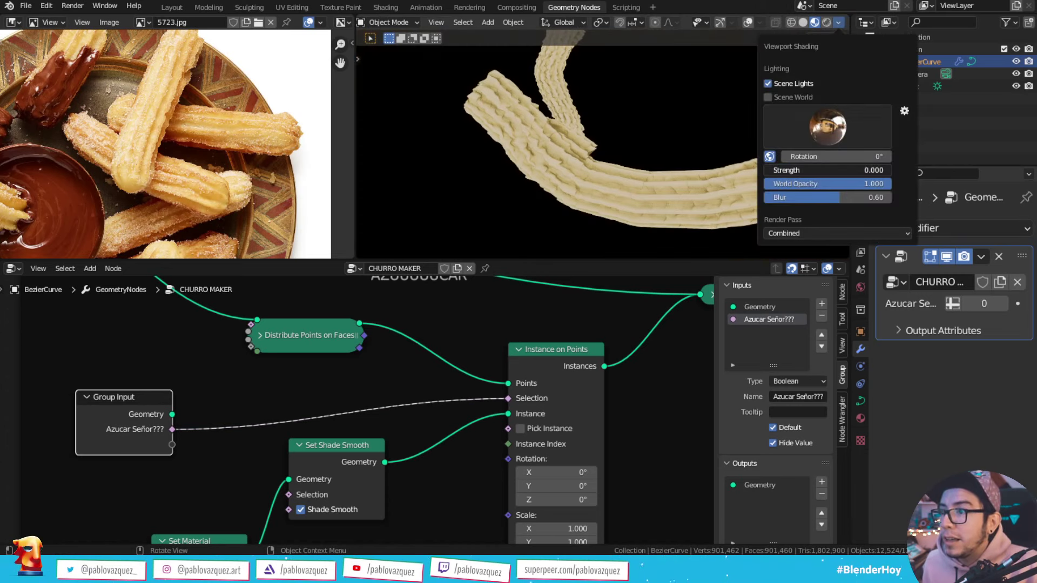
mouse_move(607, 164)
middle_down()
mouse_move(586, 187)
mouse_move(598, 186)
middle_up()
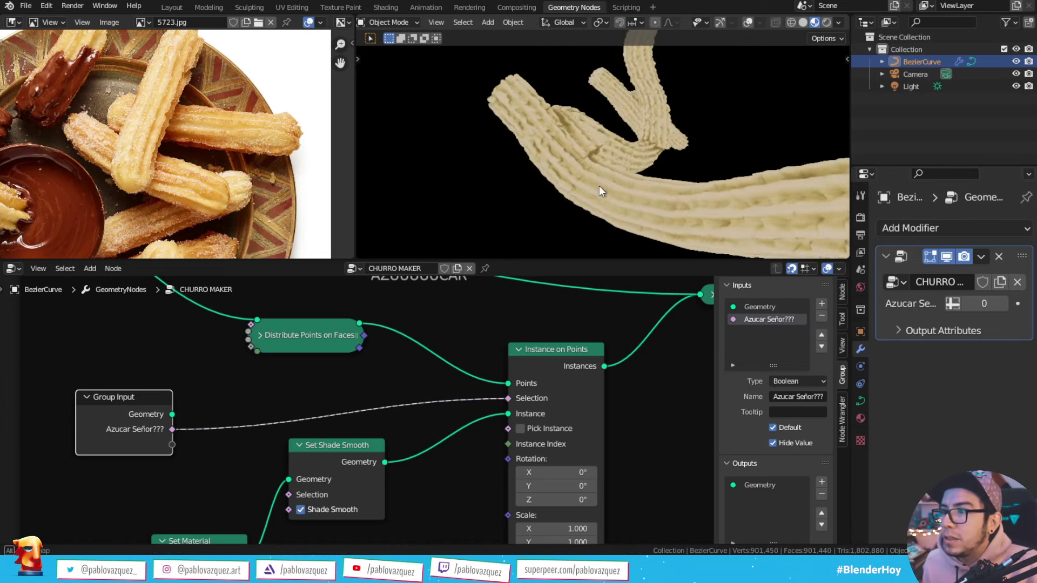
Step: Rotate the light, reselect the churro, and show its material in the Shader Editor
click(908, 86)
key(r)
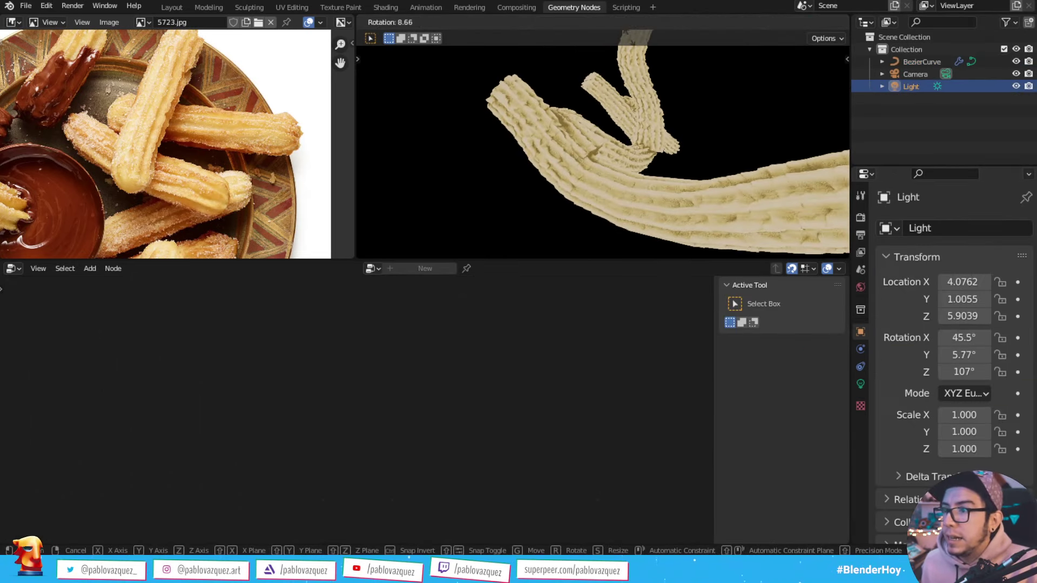
click(618, 180)
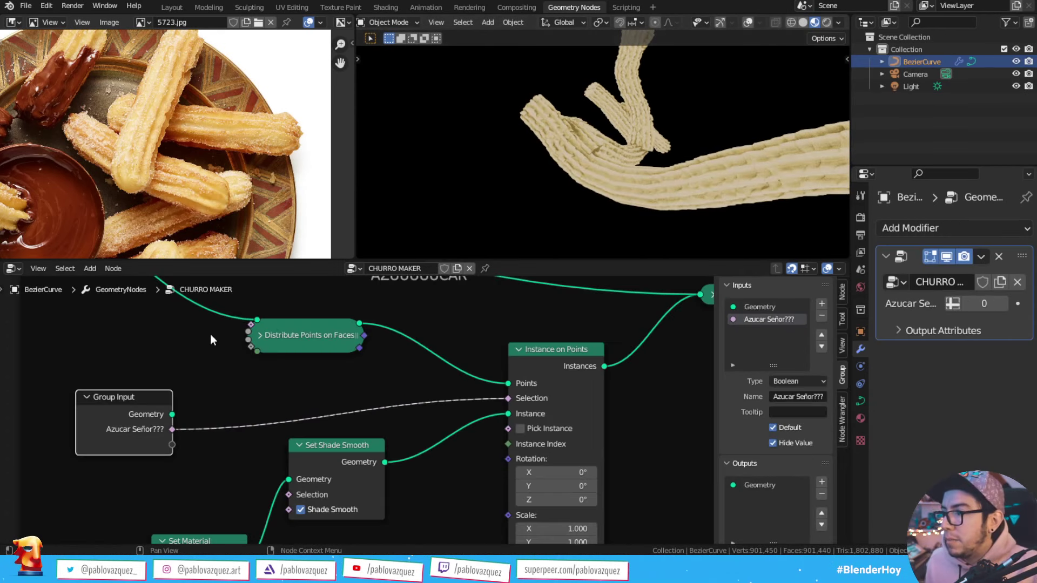
click(20, 269)
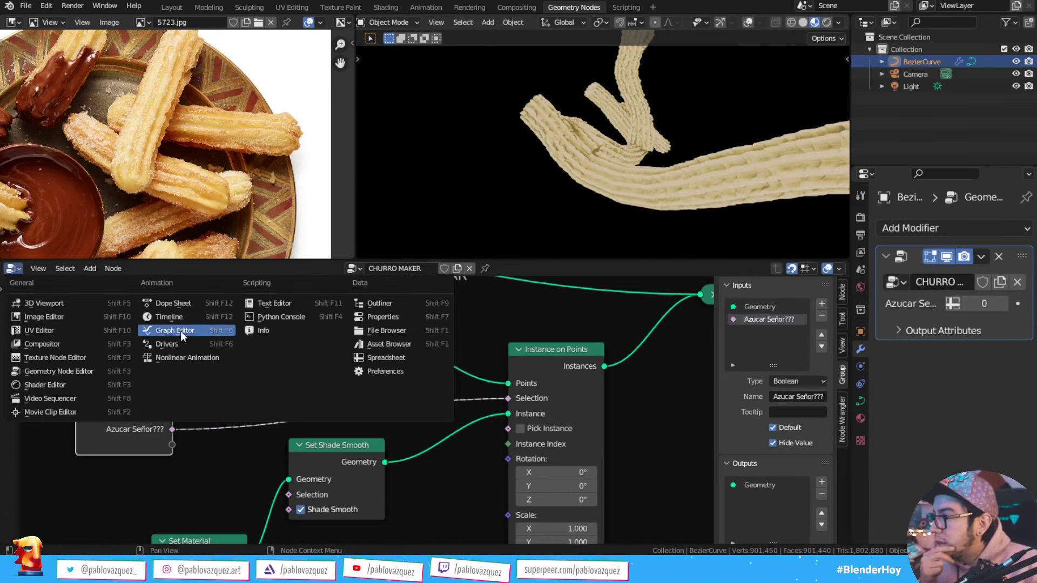
click(59, 385)
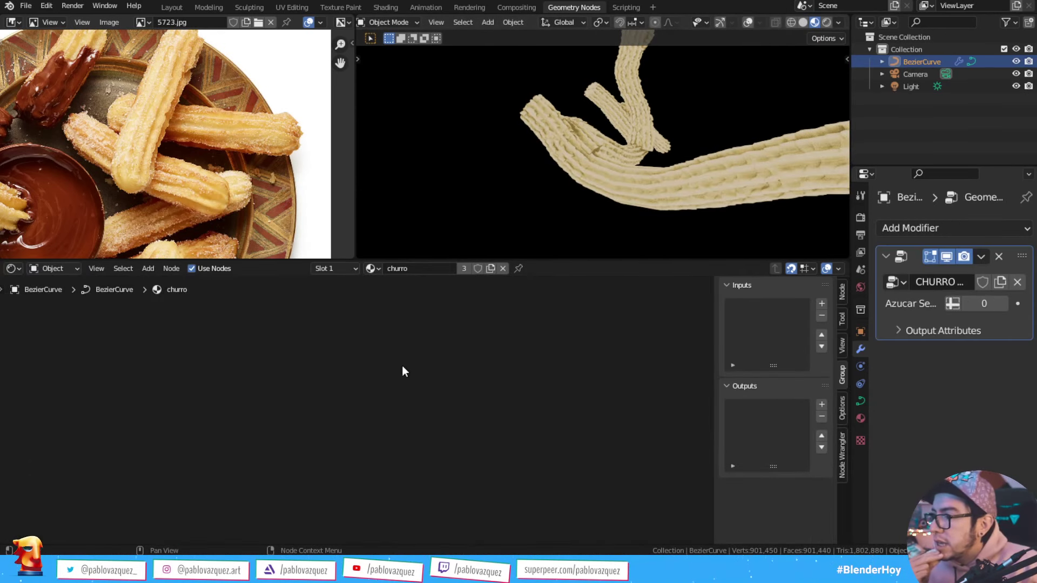
Step: Reconnect the Principled BSDF to the material output instead of the Viewer
middle_drag(401, 372, 528, 386)
scroll(528, 387, up, 2)
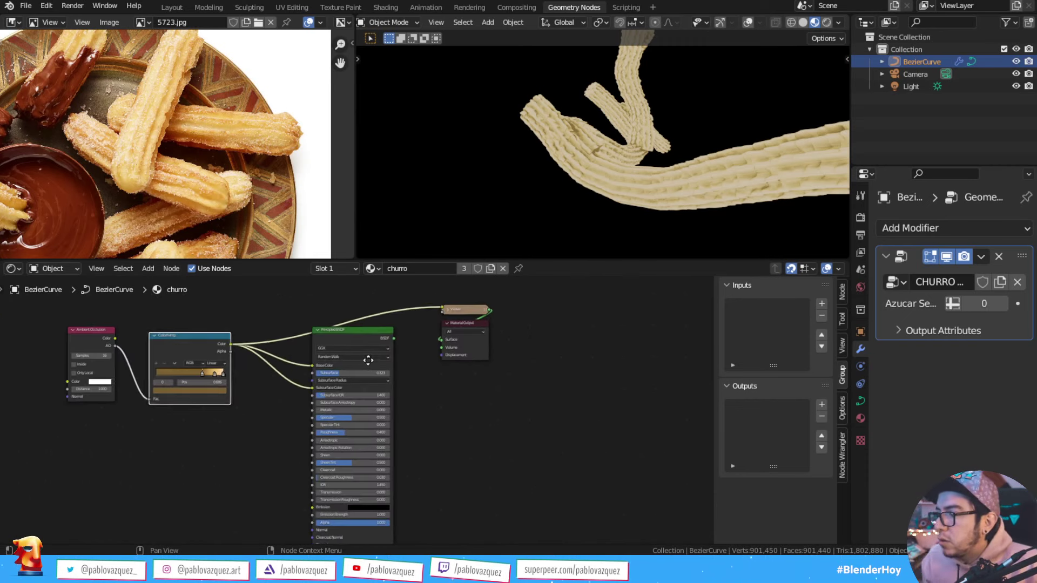
scroll(368, 360, up, 2)
ctrl+shift+click(442, 350)
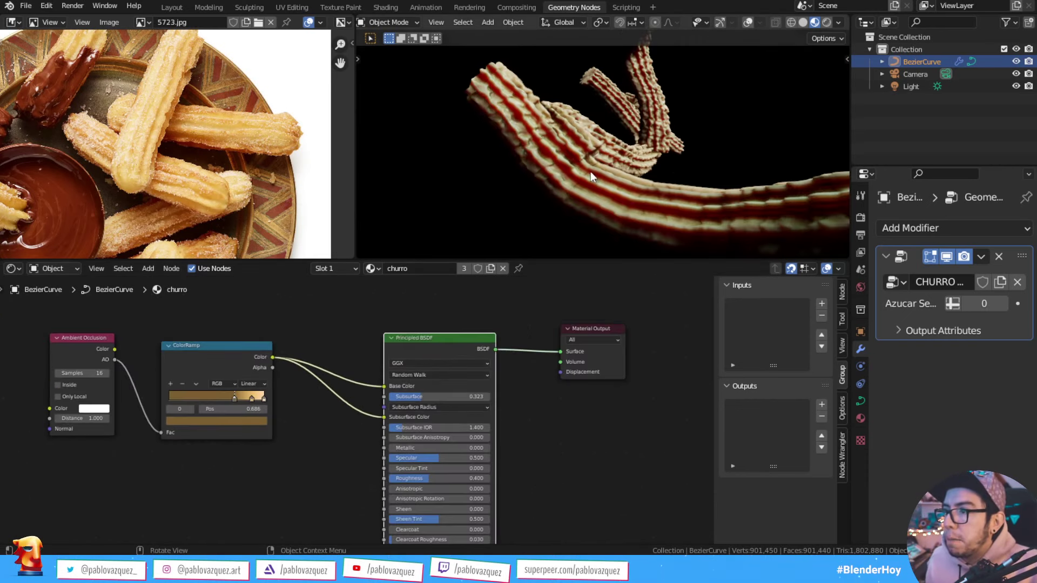
Step: Raise the viewport HDRI strength for a warm brown backdrop
click(837, 26)
drag(808, 170, 832, 169)
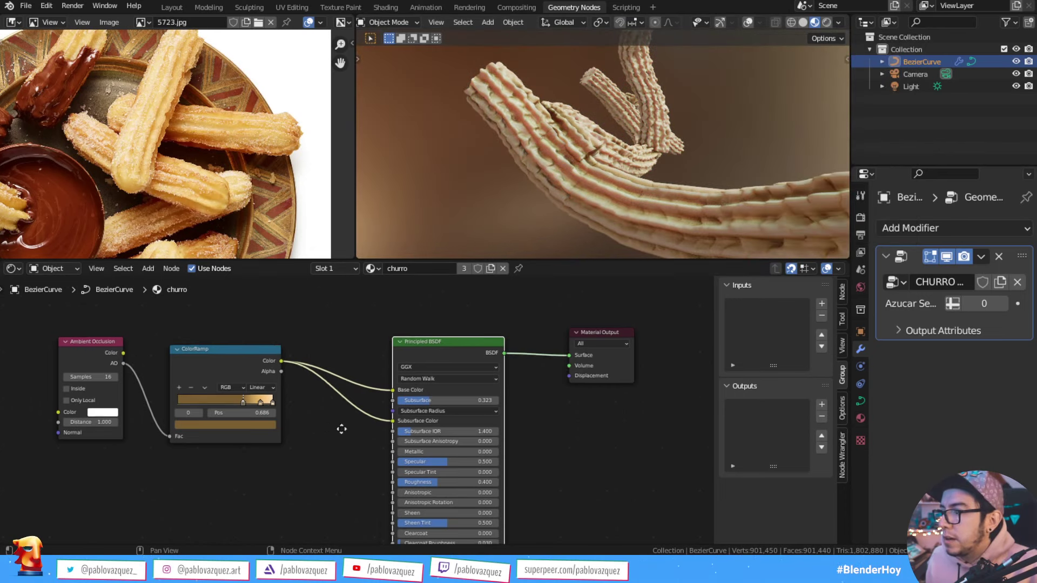
middle_drag(230, 363, 381, 395)
click(381, 395)
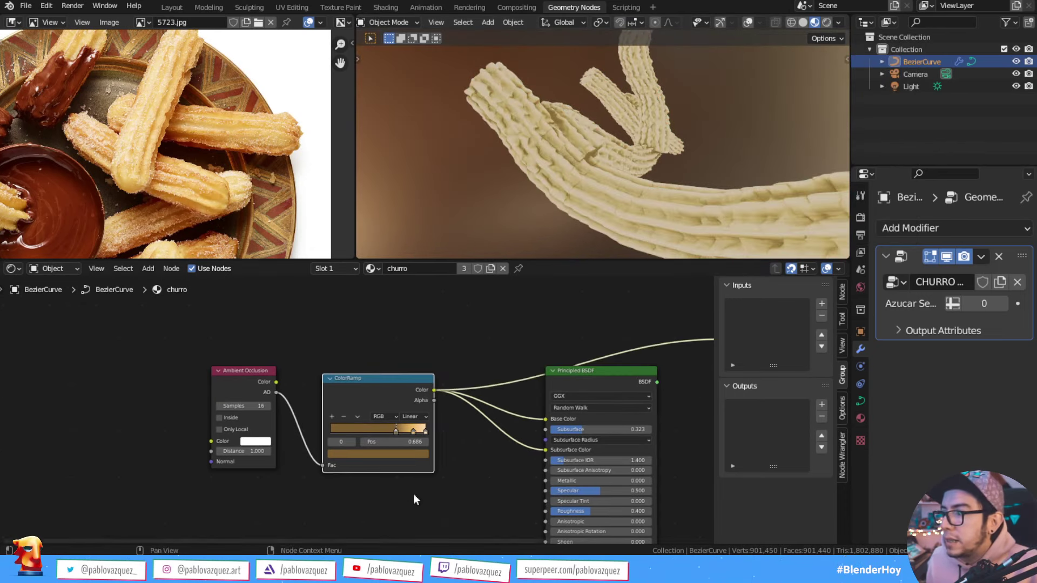
Step: Add a reroute point on the ColorRamp colour links
middle_drag(328, 358, 223, 367)
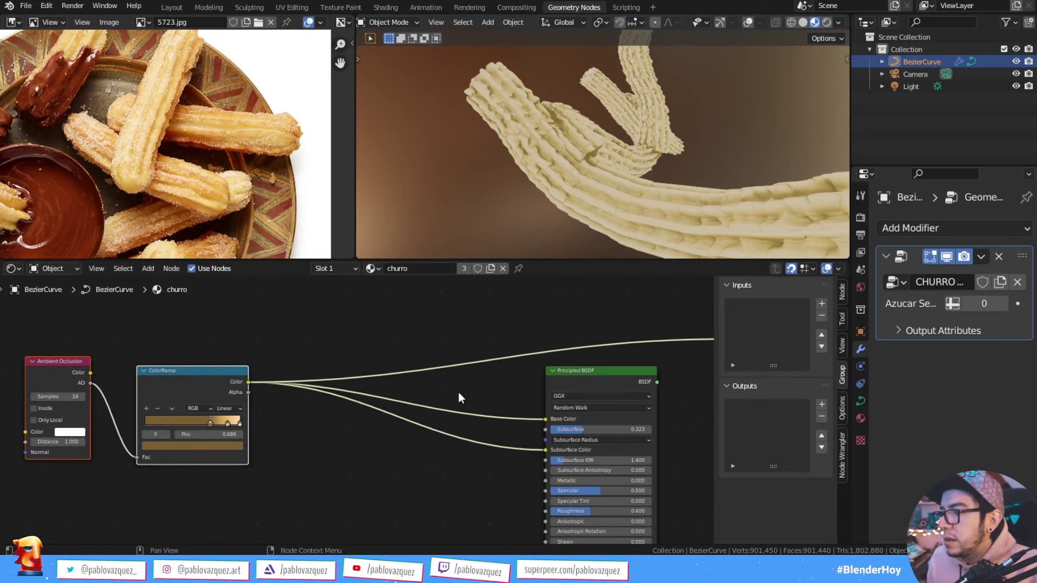
shift+right_drag(458, 393, 445, 482)
middle_drag(217, 394, 333, 326)
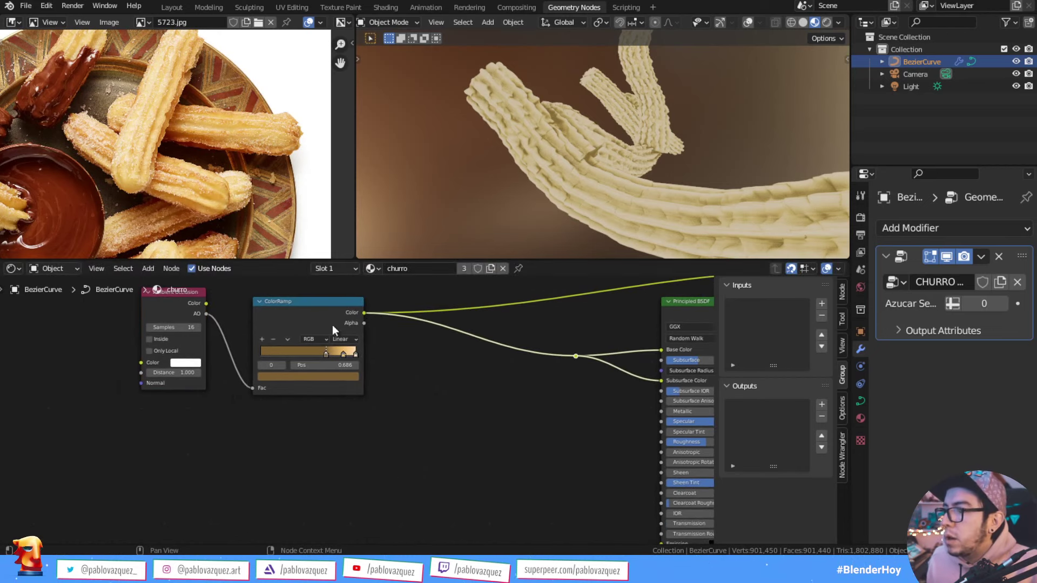
drag(366, 316, 460, 381)
Step: Insert a Mix node between the ColorRamp and the Principled BSDF colour inputs
text(mix)
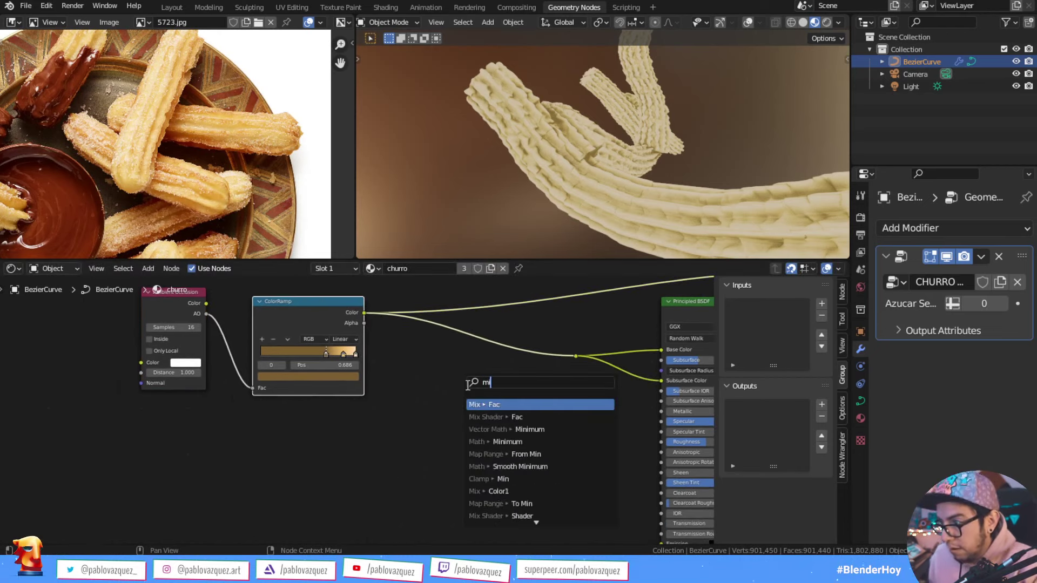
key(Return)
click(466, 384)
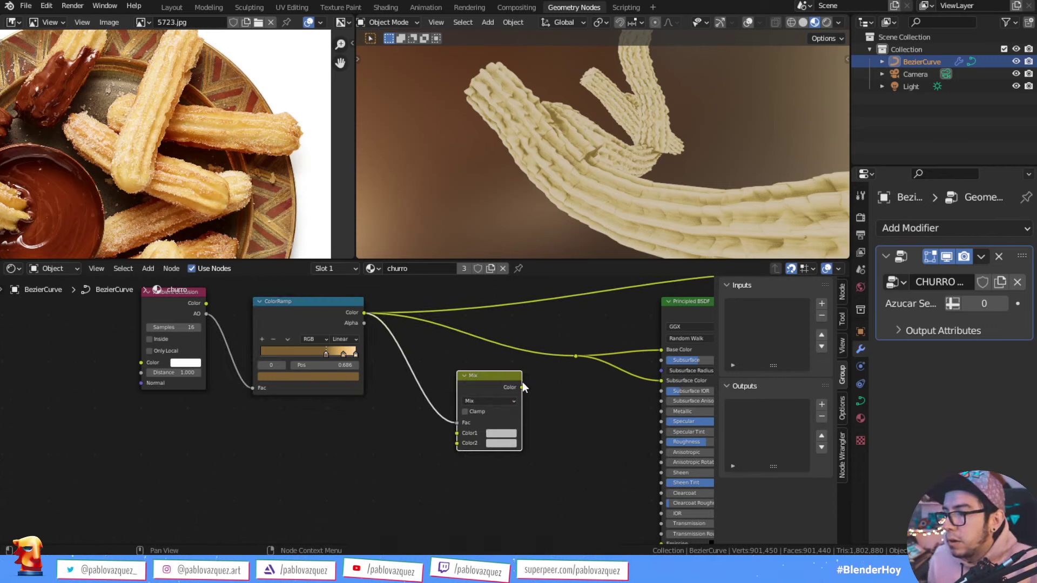
mouse_move(522, 387)
mouse_down()
mouse_move(573, 357)
mouse_move(550, 358)
mouse_up()
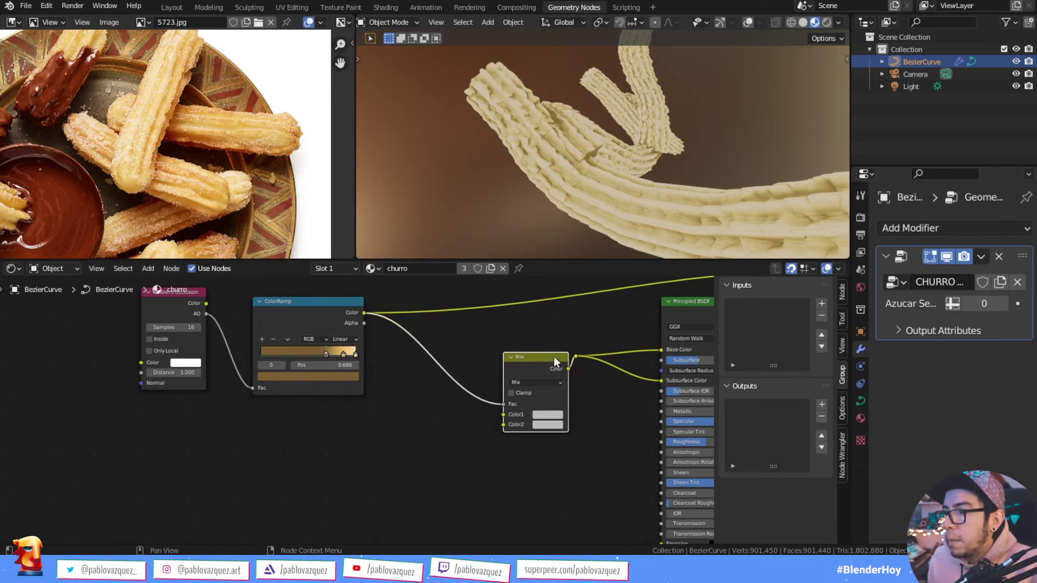
drag(503, 404, 423, 463)
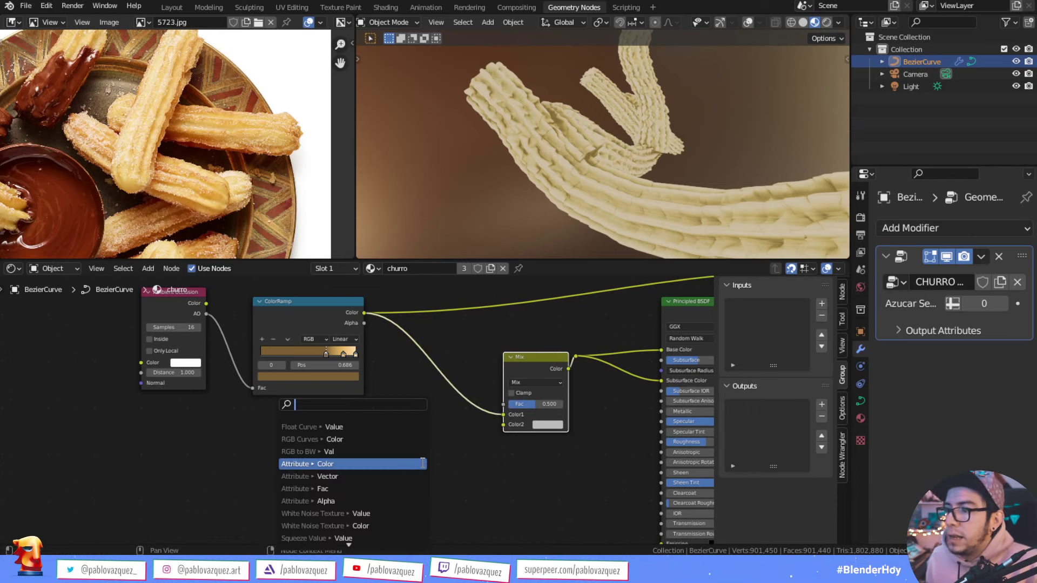
Step: Feed a Voronoi Texture into Mix Color2 and preview it on the churro
text(vo)
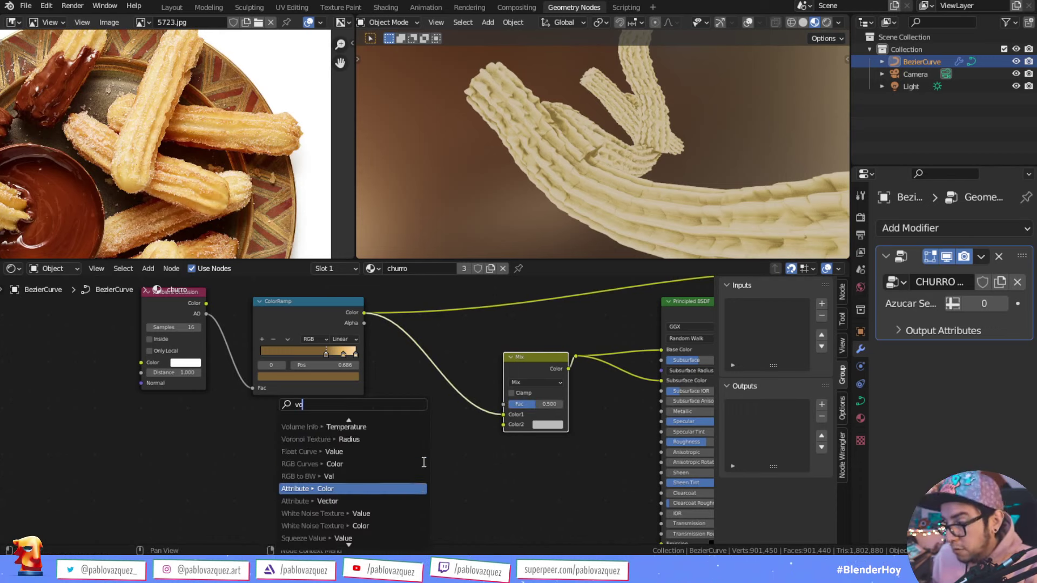
text(ro)
key(Return)
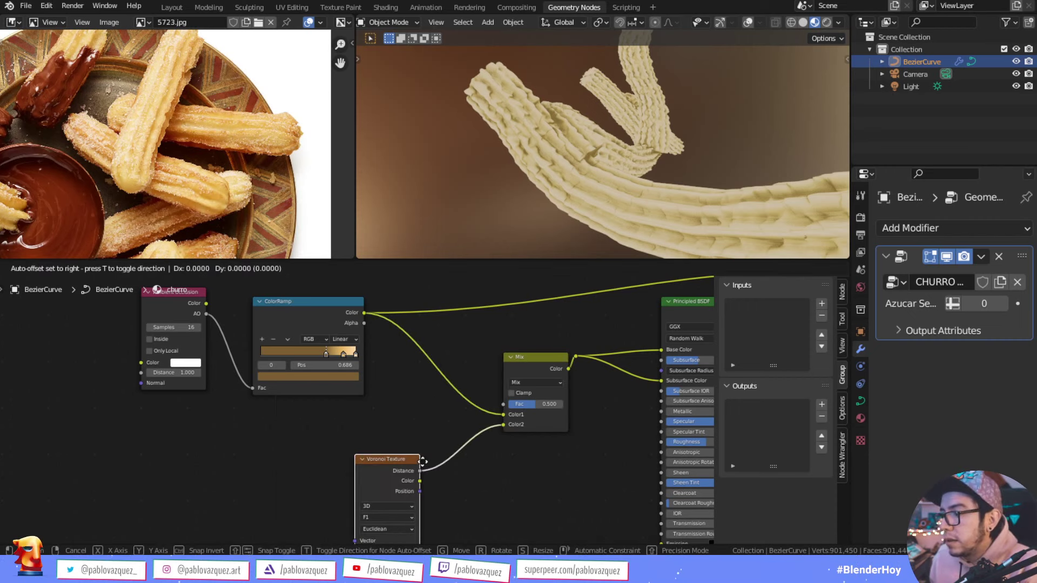
click(376, 432)
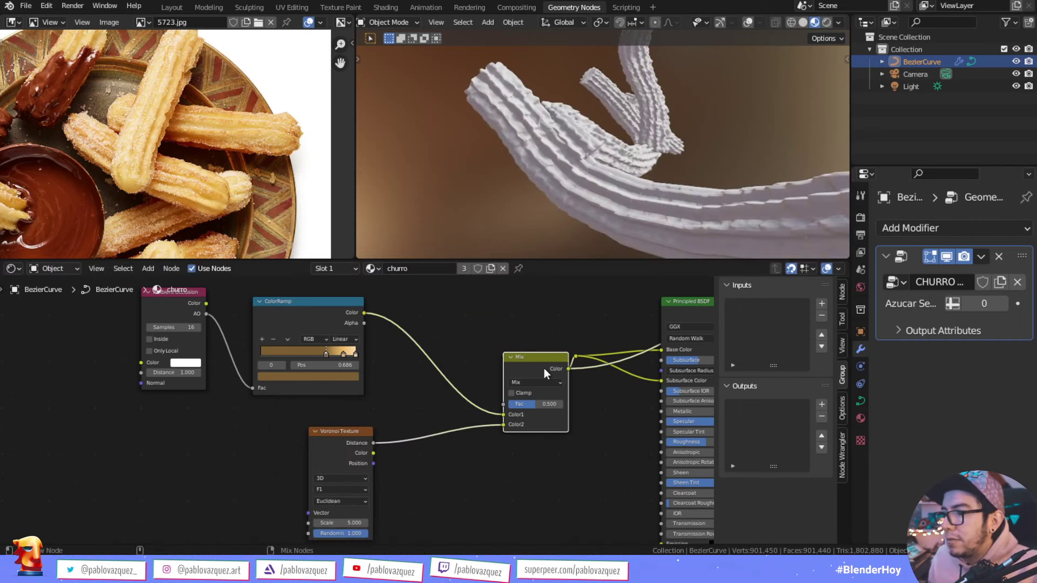
drag(543, 369, 506, 368)
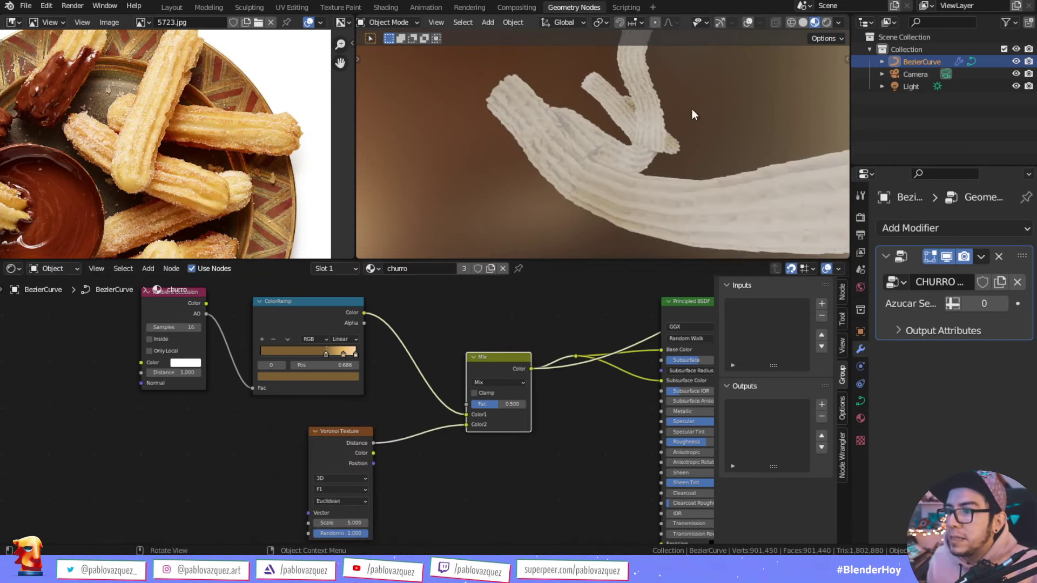
ctrl+shift+click(351, 430)
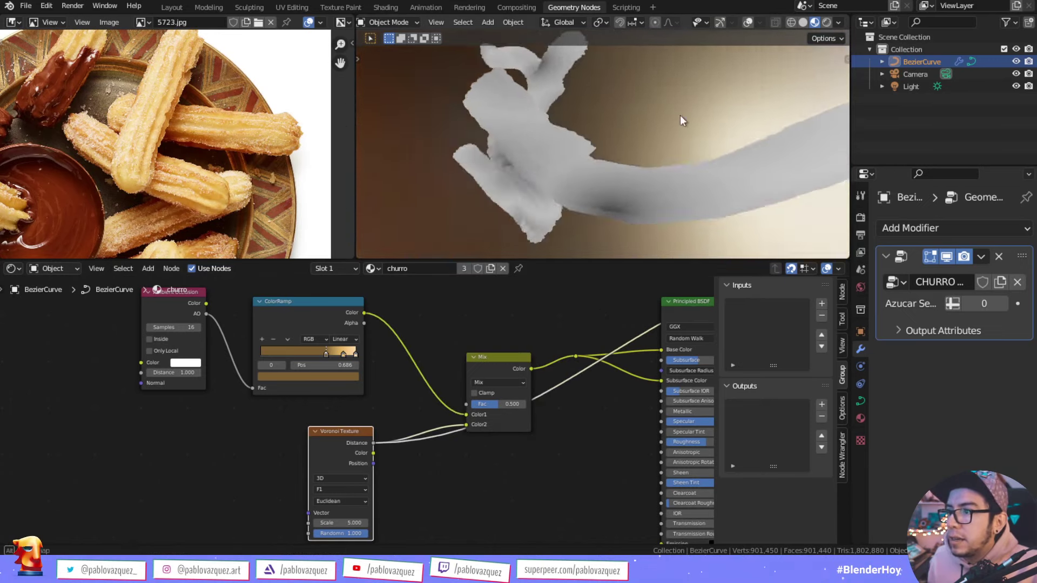
mouse_move(680, 115)
middle_down()
mouse_move(719, 103)
mouse_move(689, 131)
middle_up()
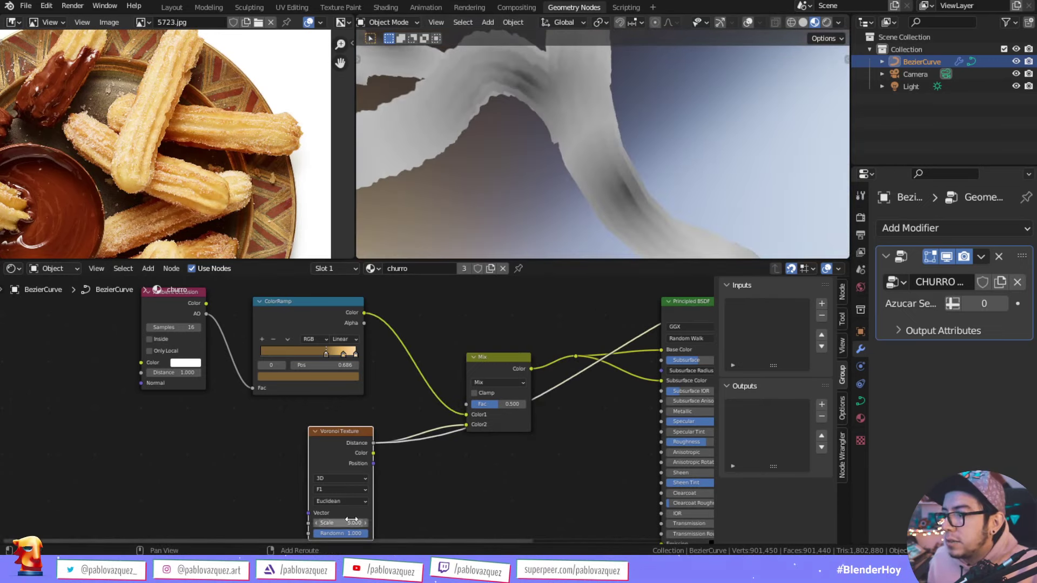
Step: Adjust the Voronoi Scale, ending around 25.36
drag(351, 520, 324, 520)
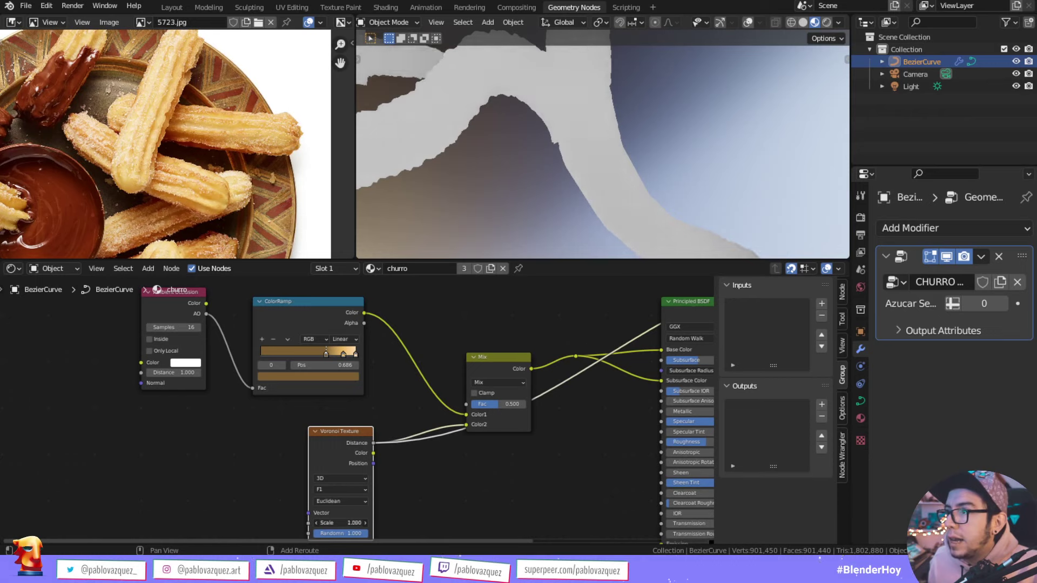
drag(324, 523, 389, 523)
scroll(545, 218, down, 5)
scroll(556, 208, up, 6)
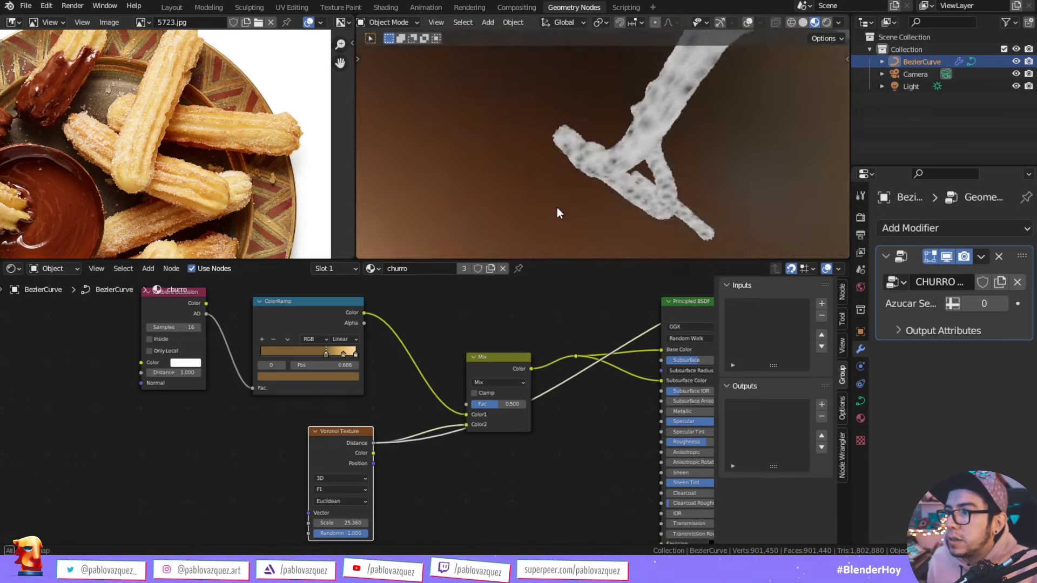
Step: Orbit around the churro to inspect the spotted pattern and shift the Voronoi node right
mouse_move(559, 213)
middle_down()
mouse_move(530, 50)
mouse_move(617, 251)
middle_up()
scroll(638, 211, up, 2)
scroll(596, 170, up, 2)
scroll(599, 142, up, 2)
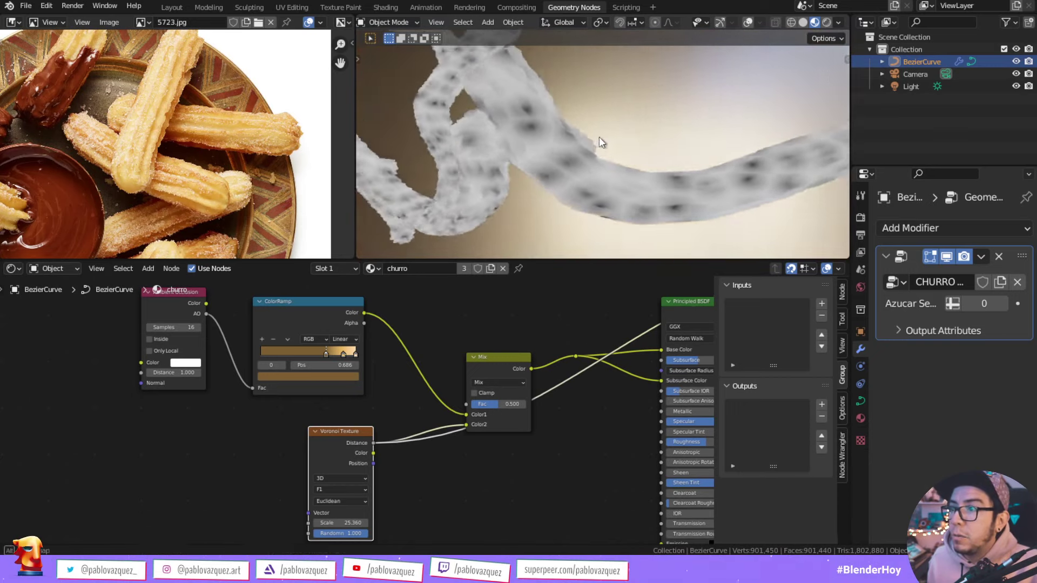
middle_drag(601, 142, 600, 149)
drag(344, 450, 390, 450)
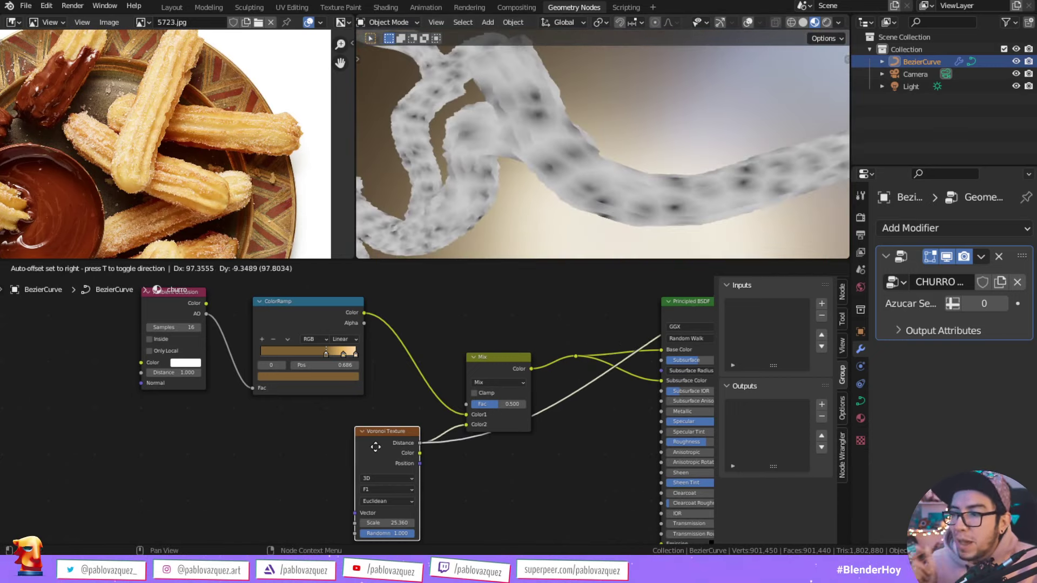
middle_drag(561, 192, 608, 154)
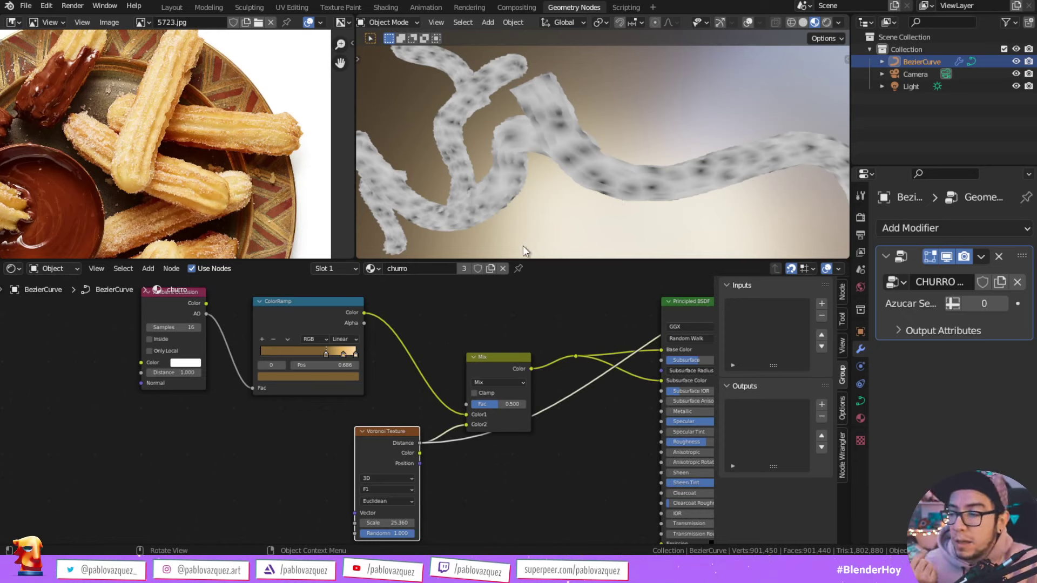
scroll(342, 417, up, 2)
middle_drag(342, 416, 534, 457)
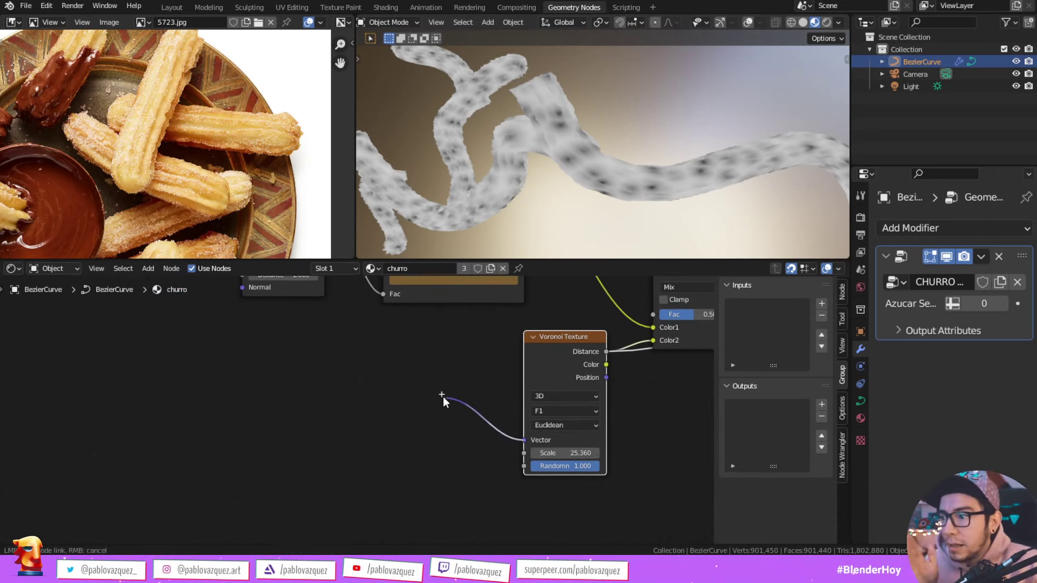
Step: Drive the Voronoi Vector with a Texture Coordinate node's Object output
drag(523, 439, 394, 373)
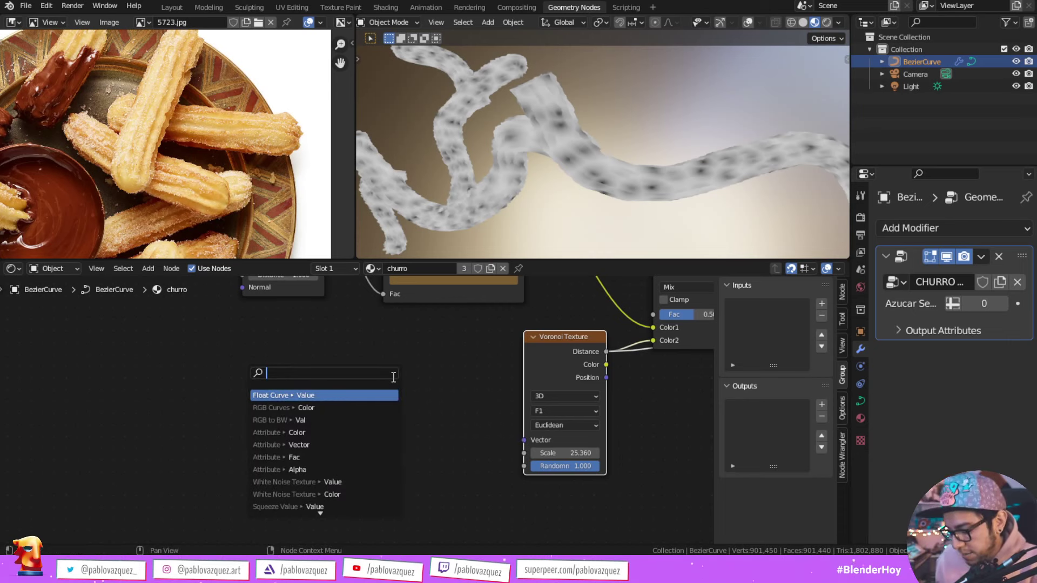
text(texture coor)
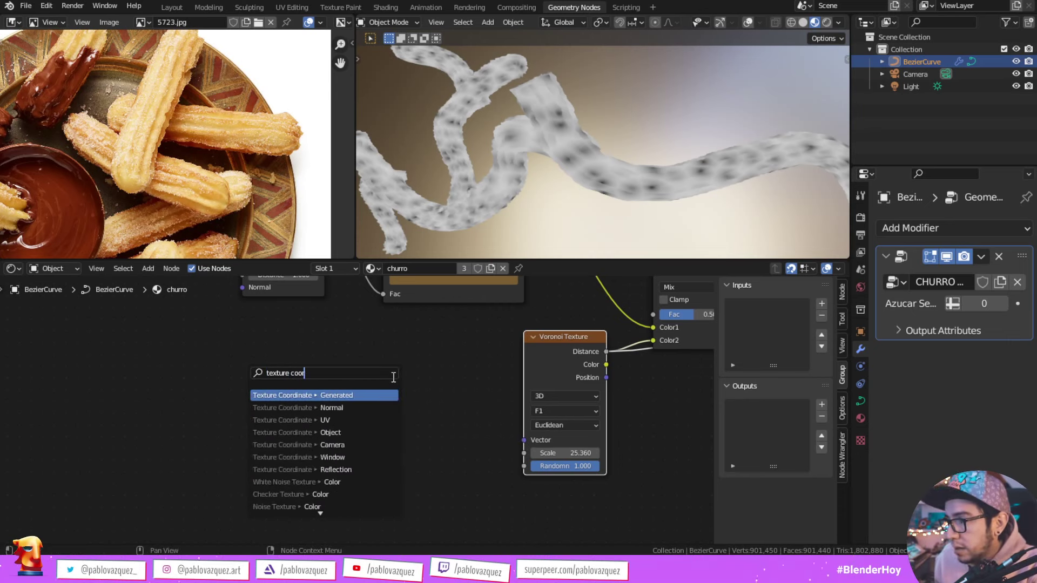
key(Return)
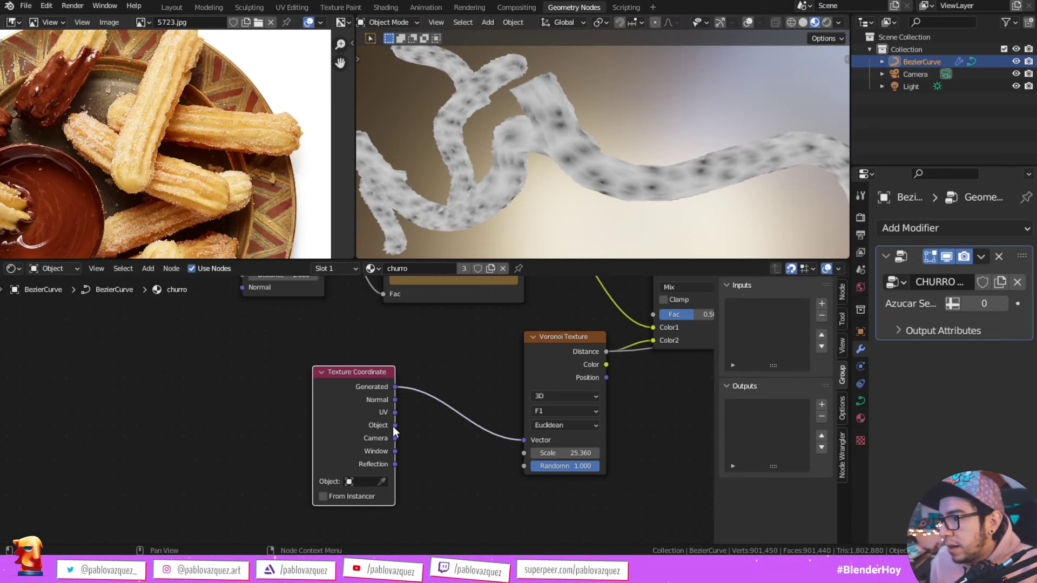
mouse_move(395, 425)
mouse_down()
mouse_move(578, 453)
mouse_move(540, 452)
mouse_up()
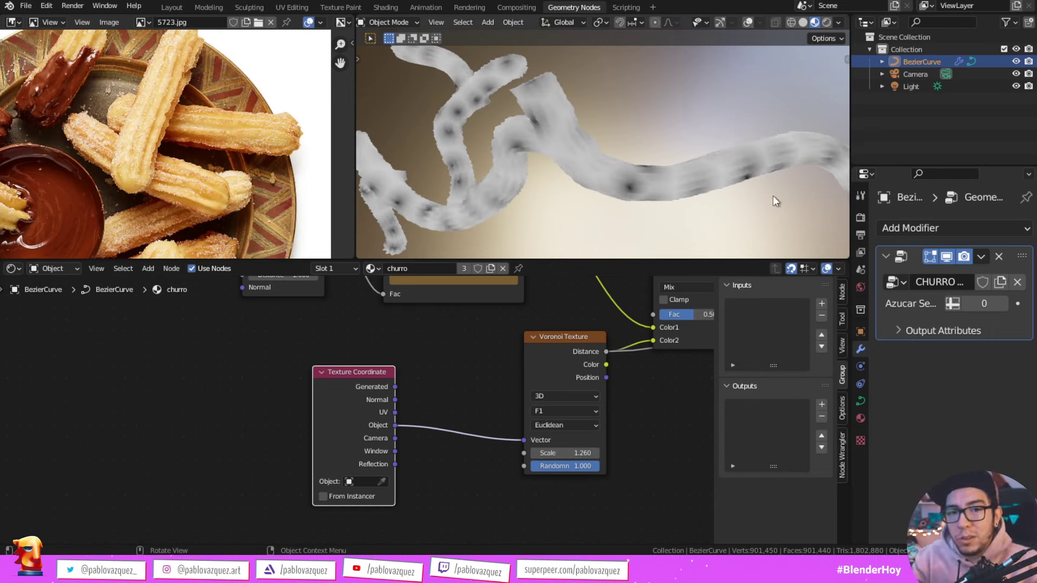
Step: Set the Voronoi Scale to 0.830 and move the Texture Coordinate node left
mouse_move(790, 171)
middle_down()
mouse_move(699, 155)
mouse_move(618, 184)
mouse_move(582, 218)
mouse_move(592, 257)
mouse_move(660, 251)
mouse_move(808, 175)
middle_up()
mouse_move(654, 178)
middle_down()
mouse_move(673, 167)
mouse_move(640, 167)
mouse_move(642, 180)
mouse_move(682, 179)
mouse_move(695, 191)
mouse_move(659, 187)
mouse_move(556, 386)
middle_up()
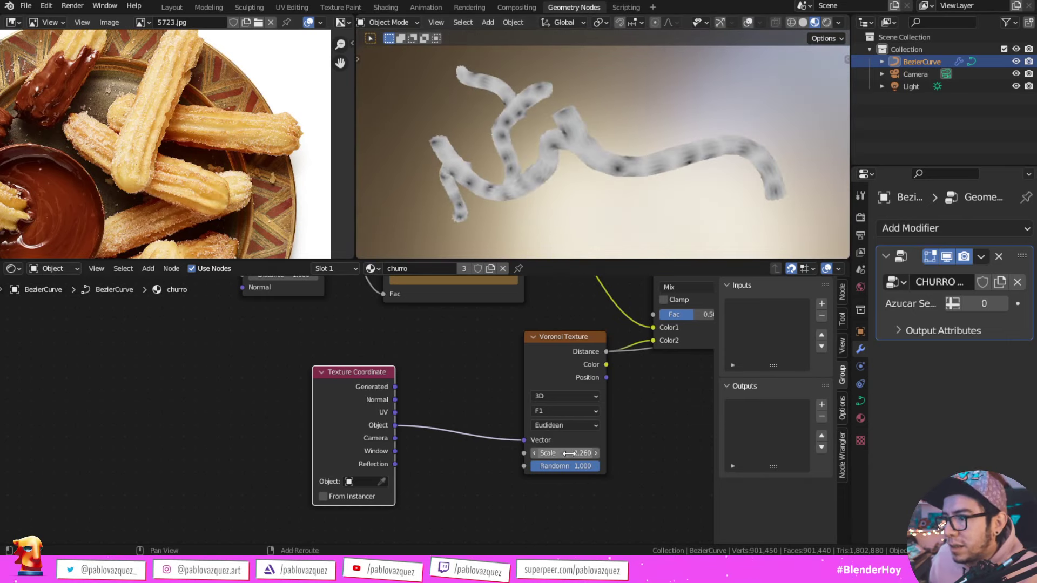
drag(565, 453, 543, 453)
mouse_move(366, 407)
mouse_down()
mouse_move(226, 417)
mouse_move(343, 409)
mouse_up()
Step: Insert a Mapping node into the Voronoi Vector, then remove it with Ctrl+X
text(ma)
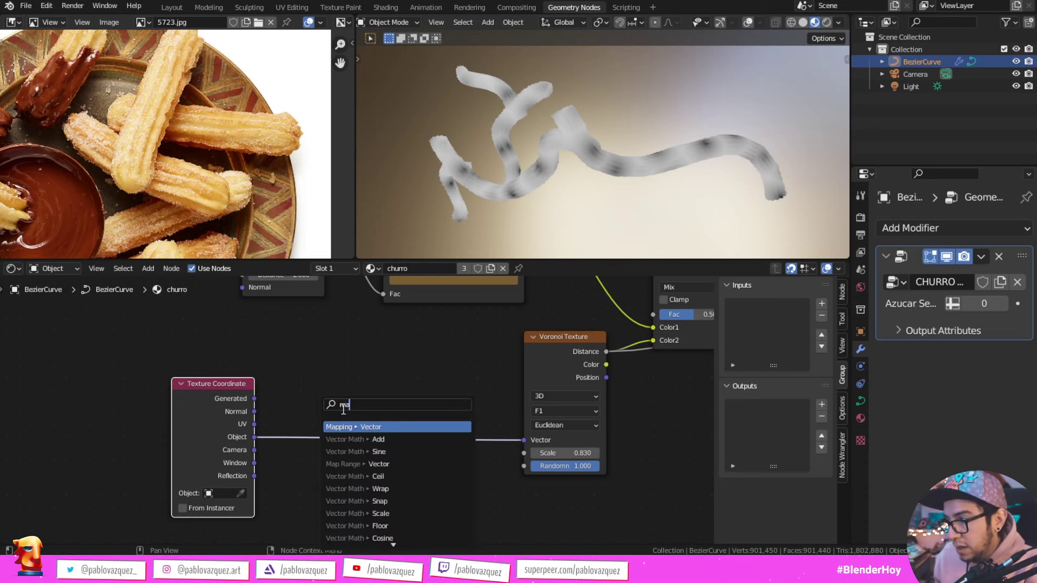
text(pp)
key(Return)
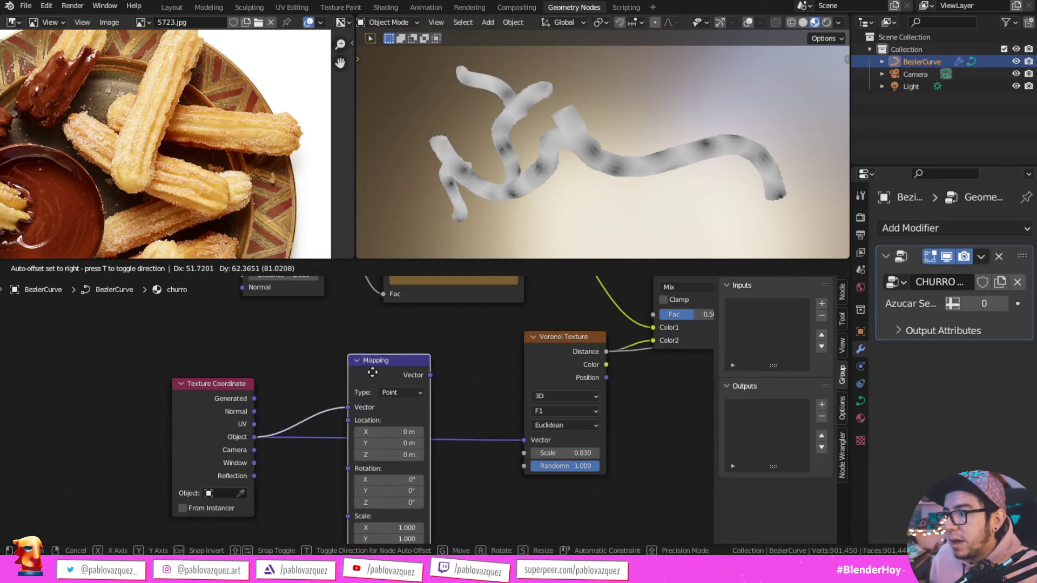
click(377, 357)
drag(430, 363, 523, 438)
middle_drag(442, 491, 409, 443)
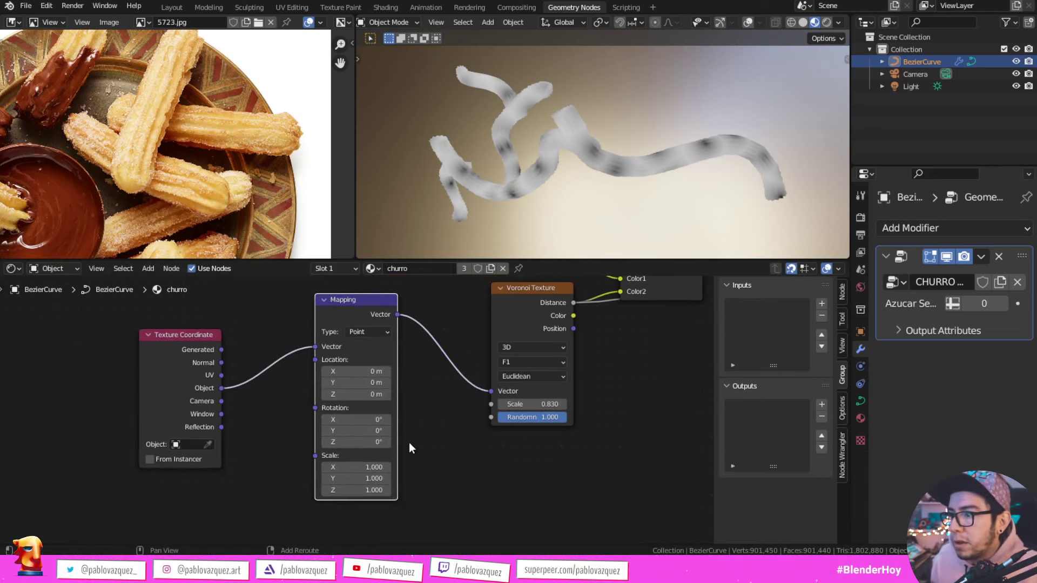
drag(357, 490, 378, 490)
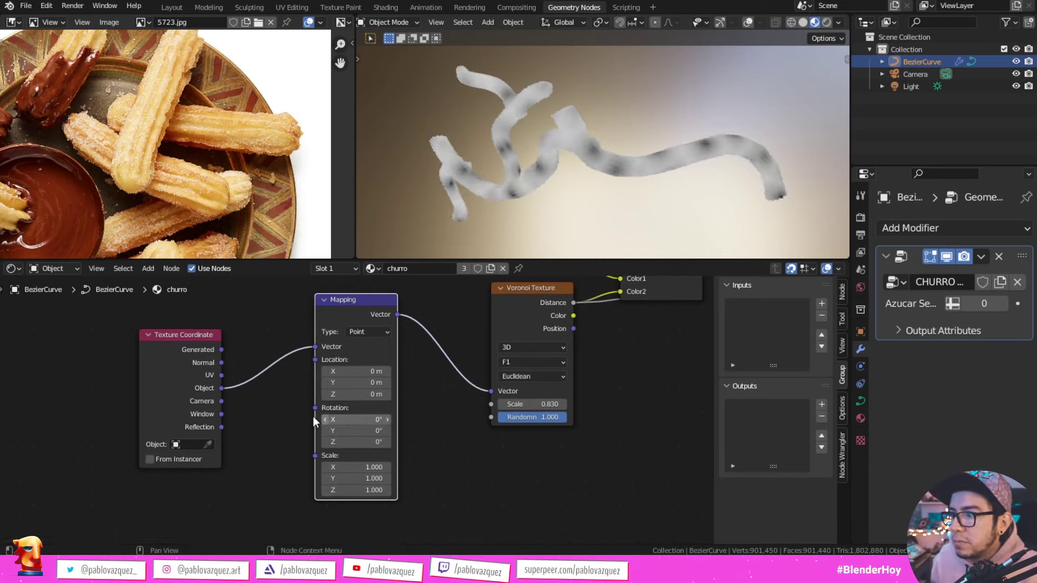
key(ctrl+x)
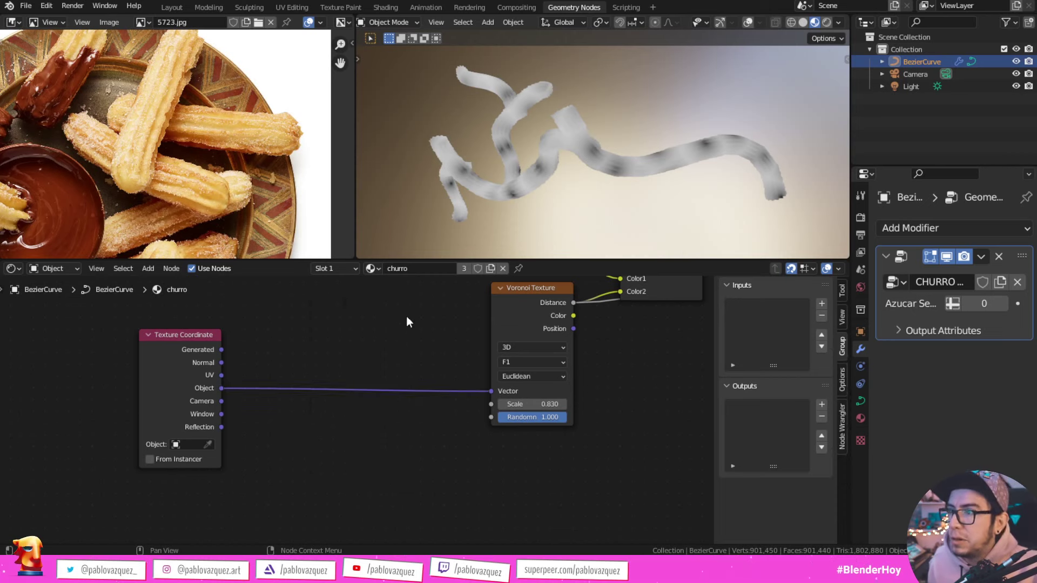
middle_drag(650, 141, 569, 190)
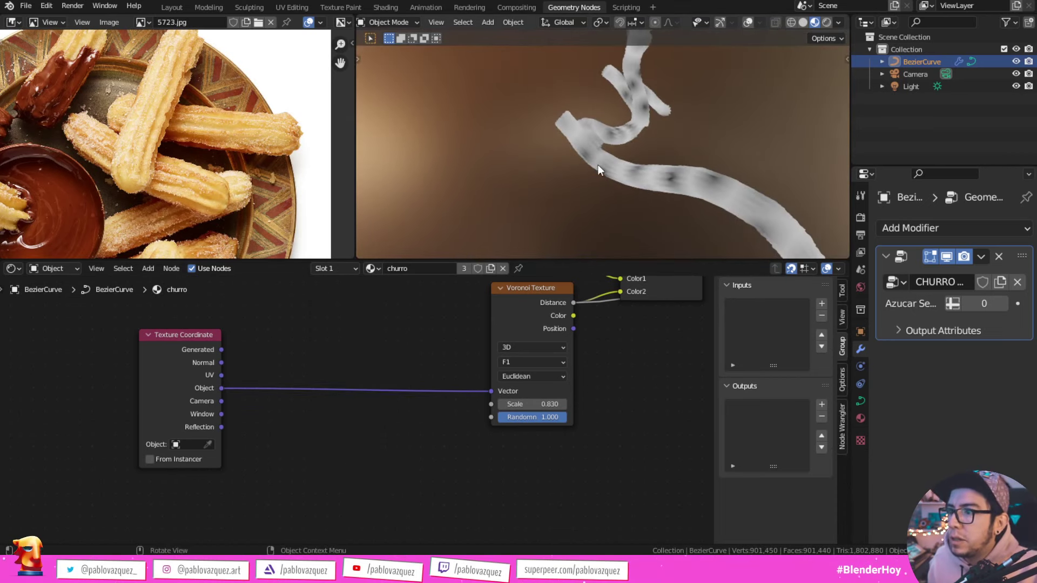
Step: Move the Mix node up, switch it to Multiply and set Fac to 1.000
middle_drag(644, 331, 427, 501)
mouse_move(428, 387)
mouse_down()
mouse_move(437, 347)
mouse_move(449, 348)
mouse_up()
click(455, 373)
click(453, 323)
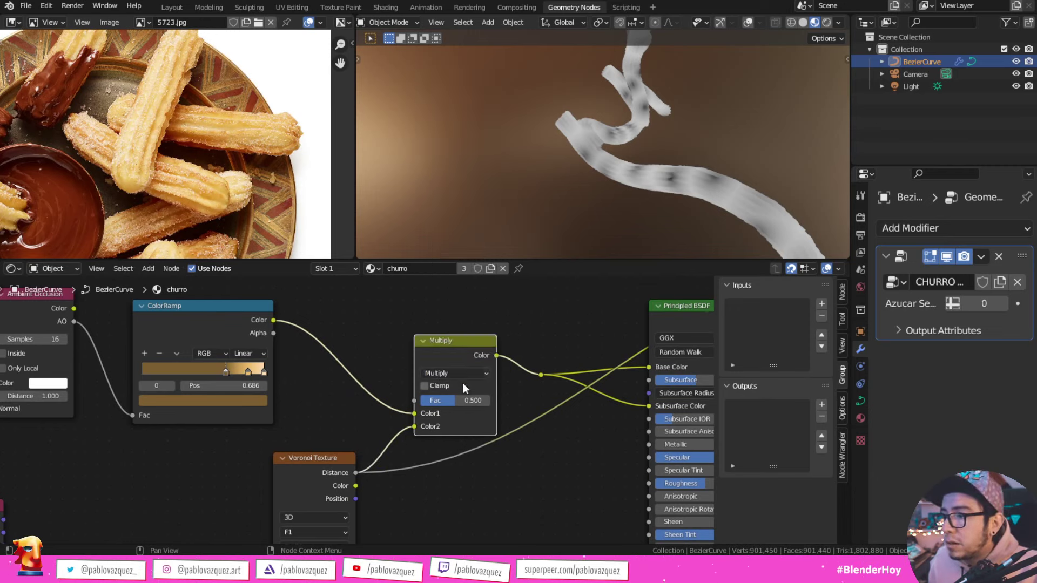
ctrl+shift+click(461, 351)
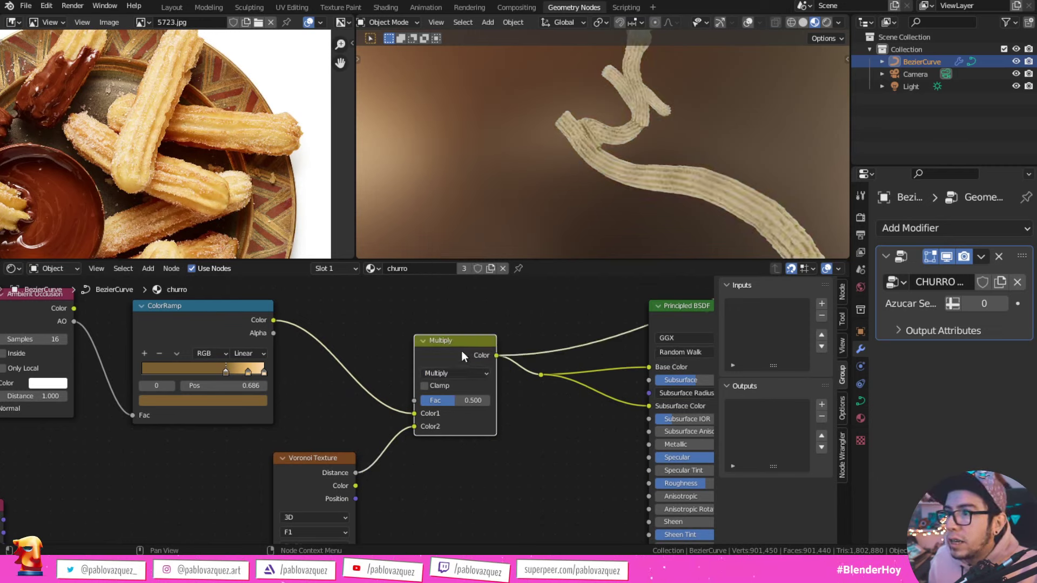
drag(468, 401, 505, 400)
middle_drag(563, 196, 650, 147)
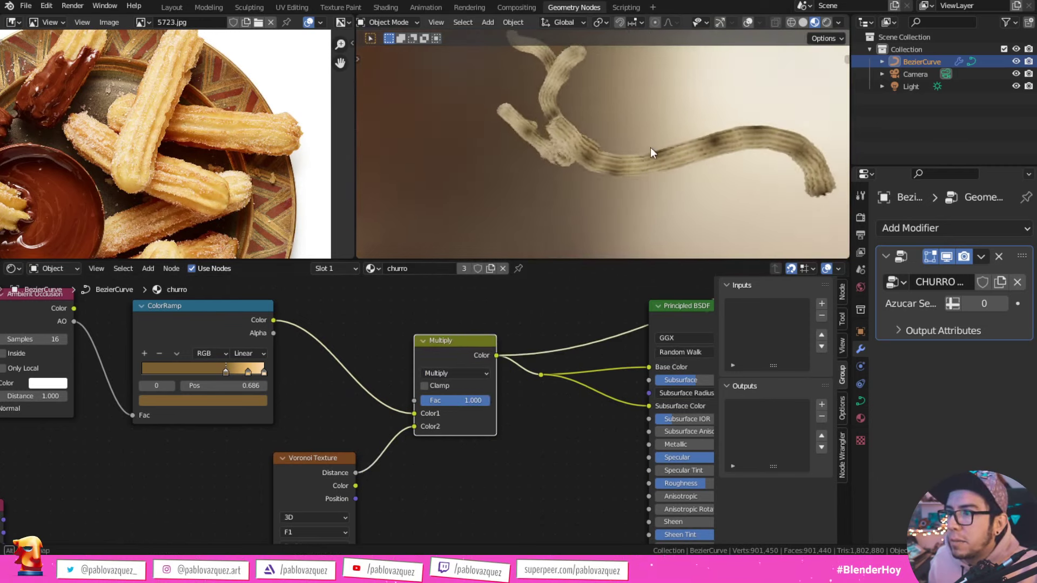
Step: Duplicate the ColorRamp onto the Voronoi-to-Multiply link
middle_drag(297, 471, 371, 388)
drag(370, 387, 195, 410)
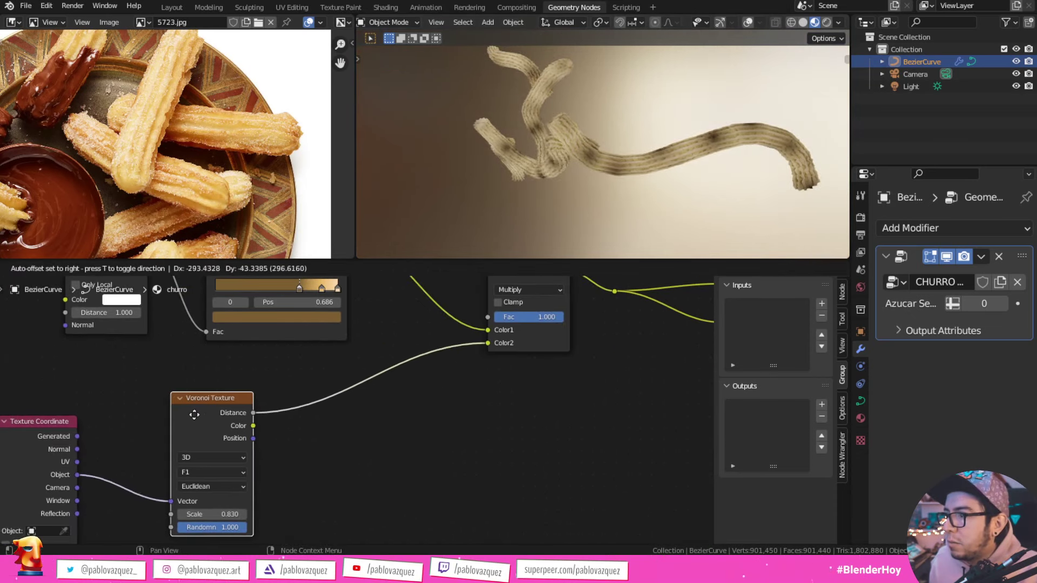
middle_drag(285, 398, 259, 486)
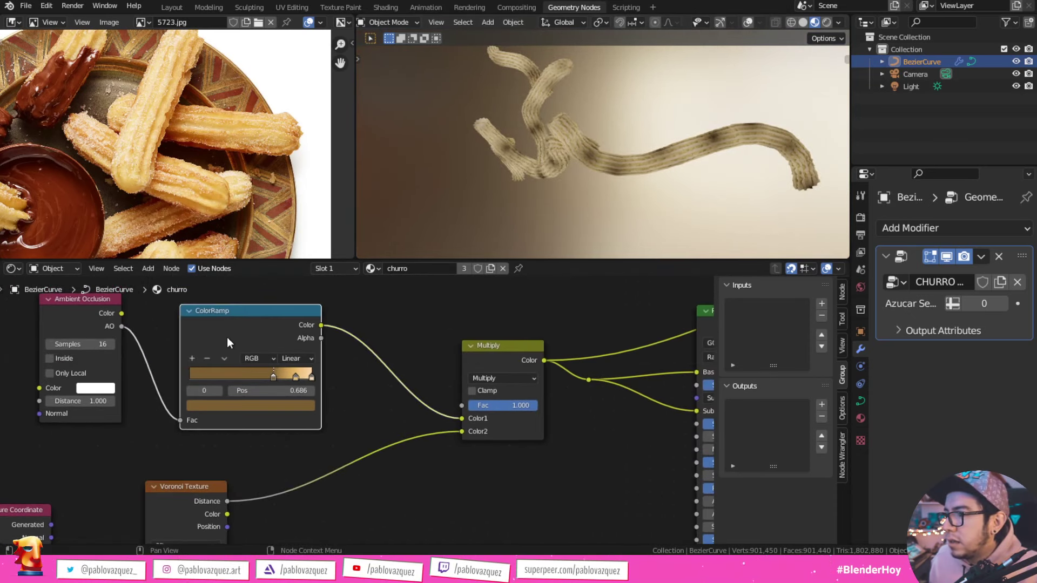
drag(227, 342, 238, 326)
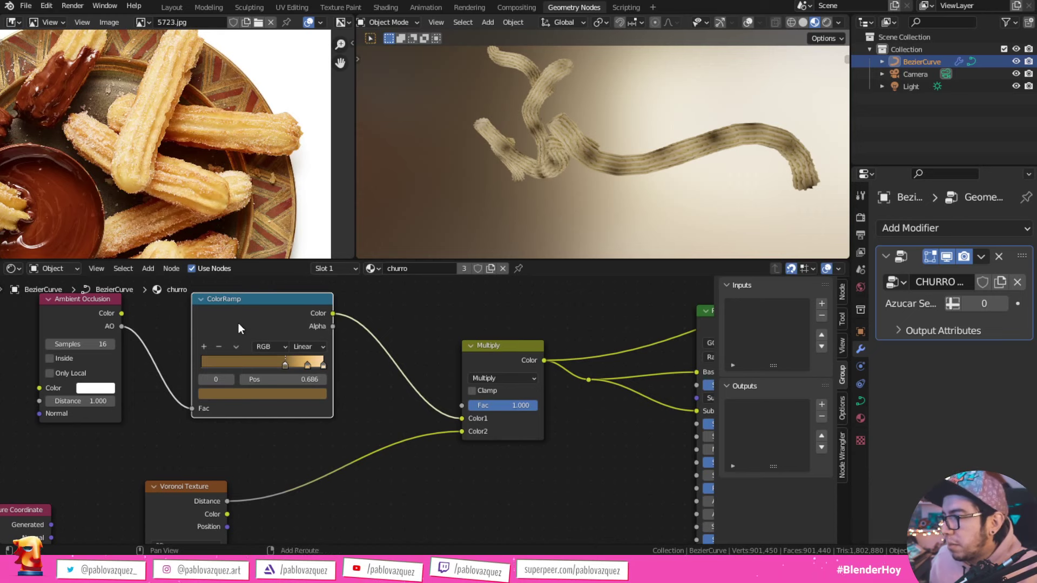
key(shift+d)
click(341, 469)
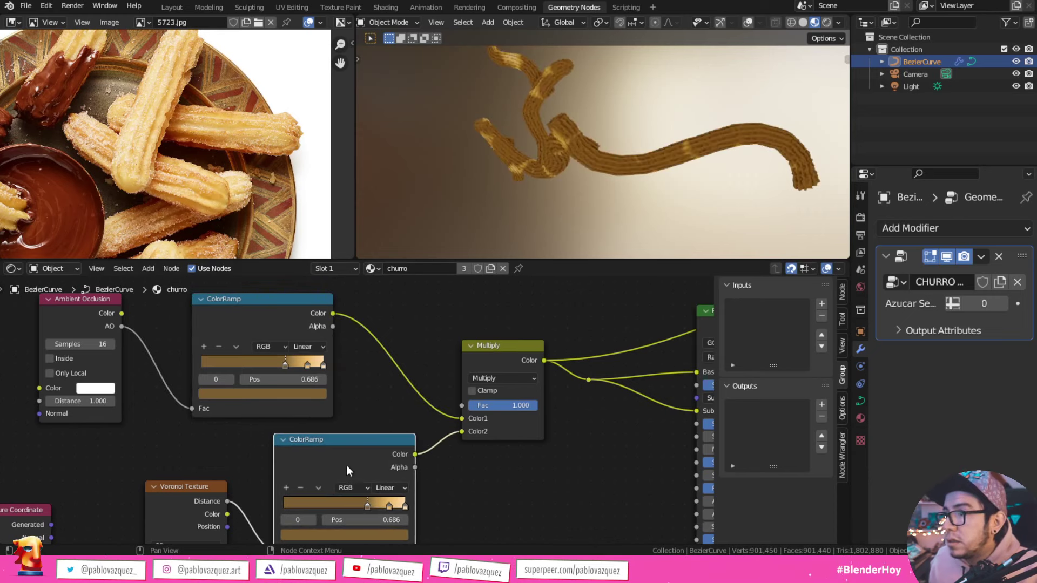
Step: Slide the new ramp's middle stop left and make its end stop white
middle_drag(349, 459, 432, 361)
scroll(475, 405, up, 2)
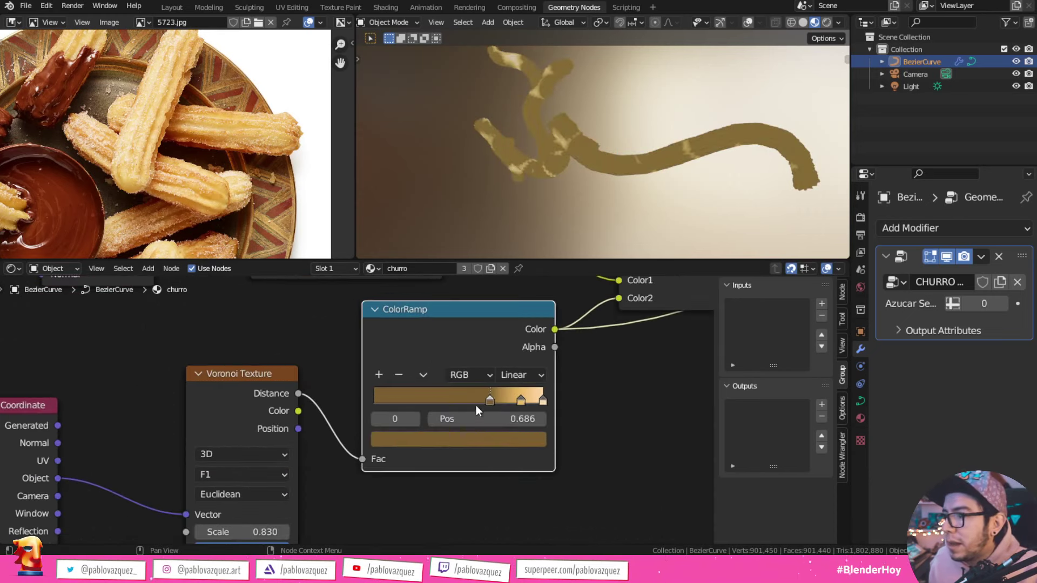
drag(476, 406, 361, 396)
click(542, 399)
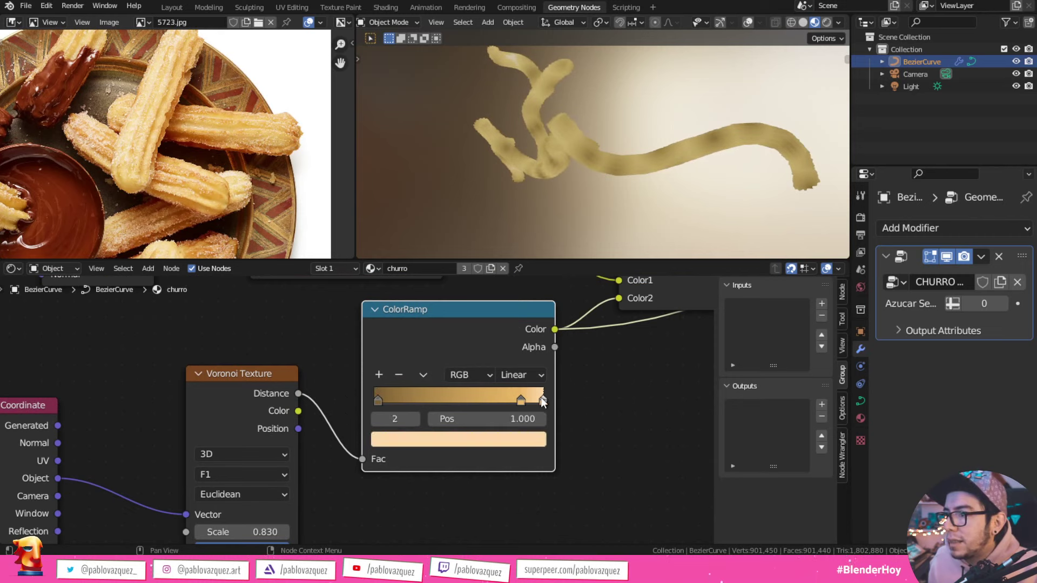
drag(521, 399, 476, 399)
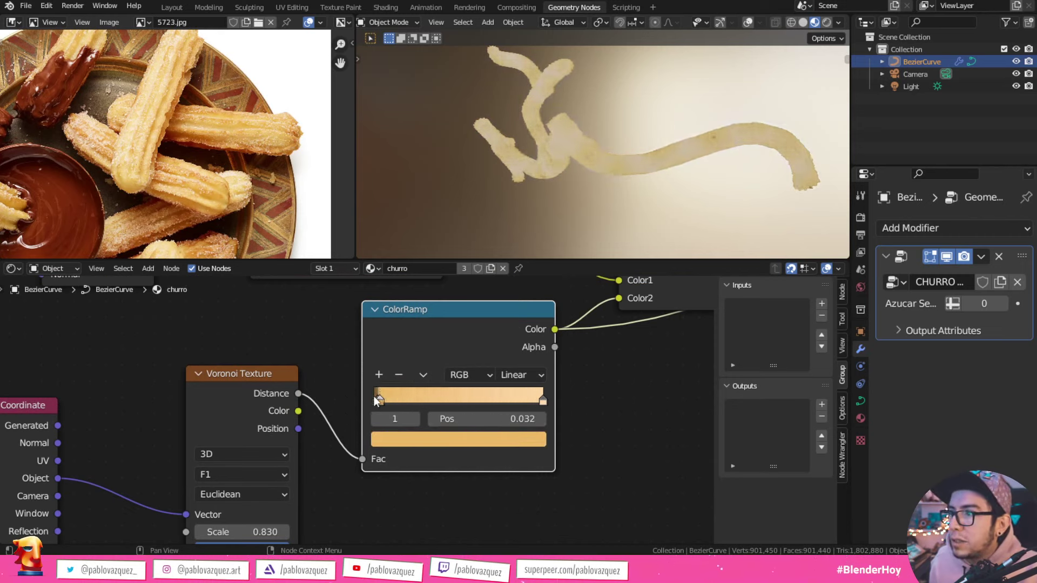
click(534, 400)
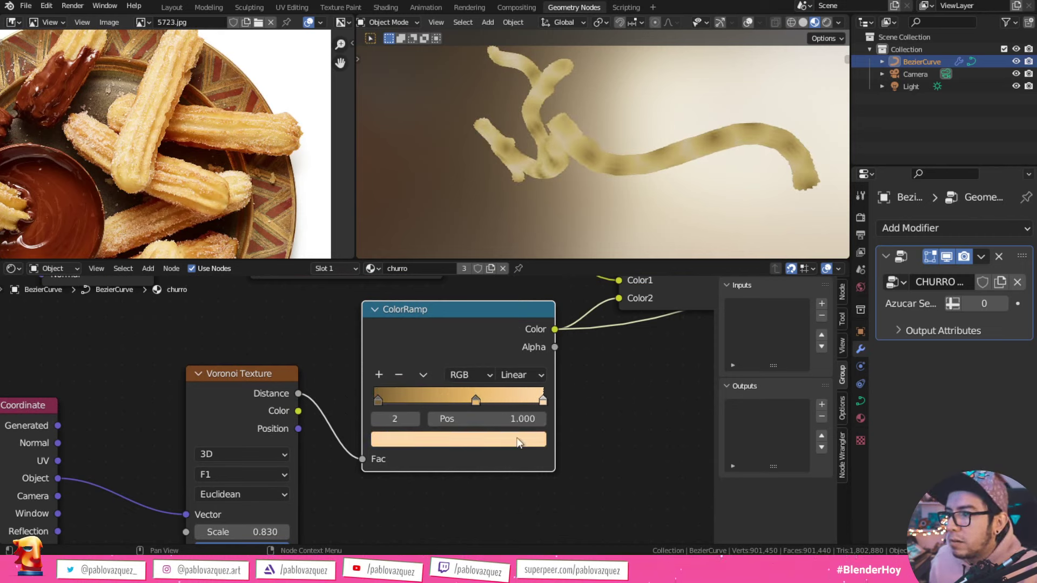
click(475, 440)
drag(462, 383, 399, 385)
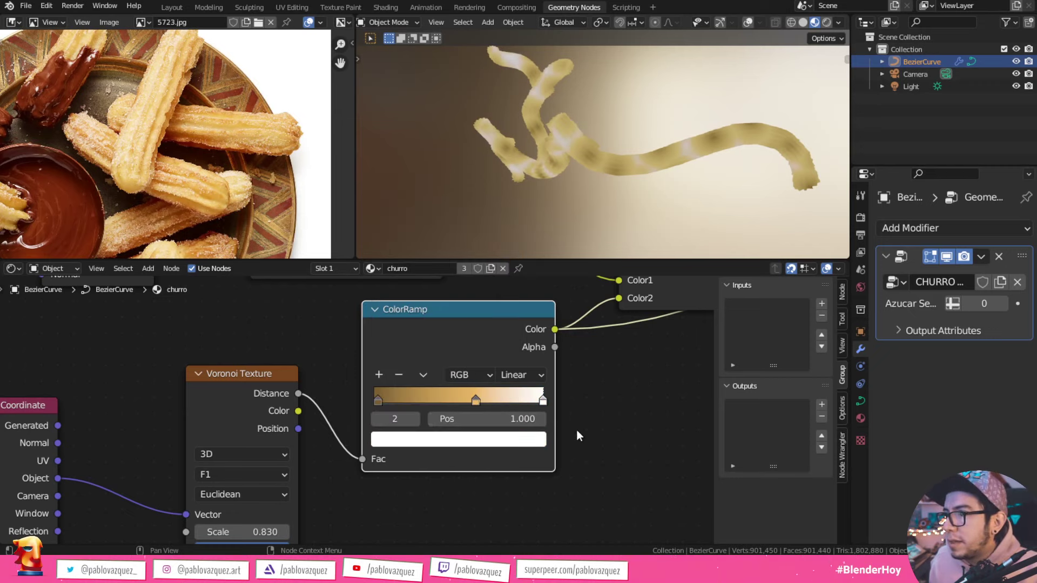
Step: Shift the ramp's middle stop further left and lower the Multiply Fac to 0.700
mouse_move(576, 430)
middle_down()
mouse_move(575, 420)
mouse_move(472, 496)
middle_up()
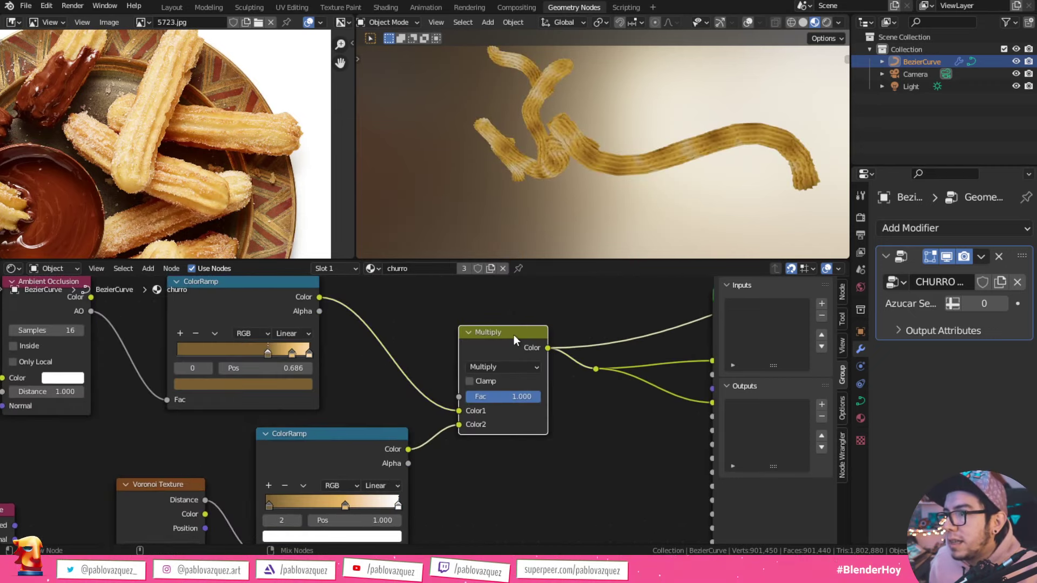
middle_drag(399, 470, 532, 411)
drag(484, 444, 445, 440)
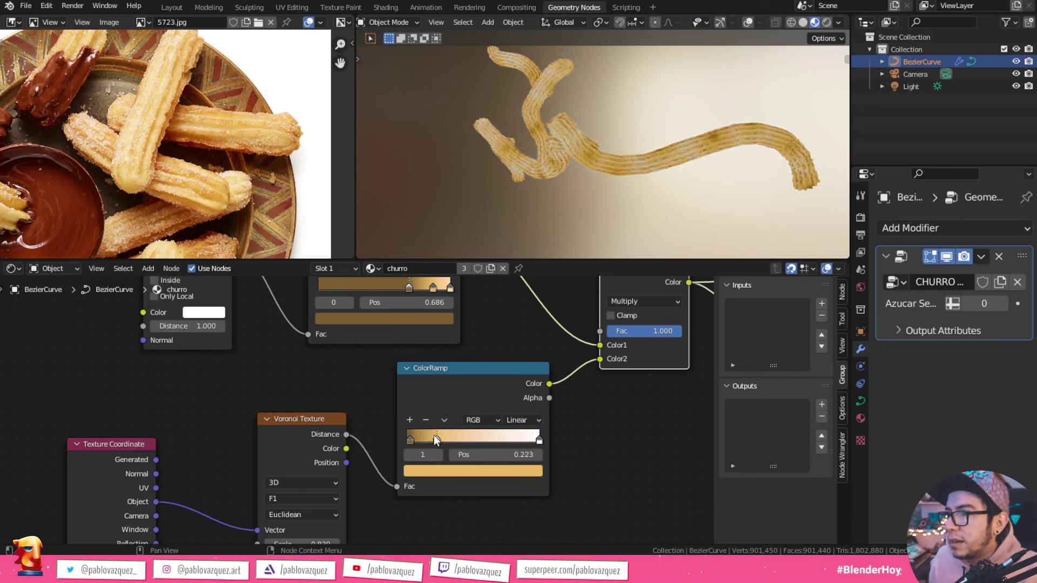
click(410, 440)
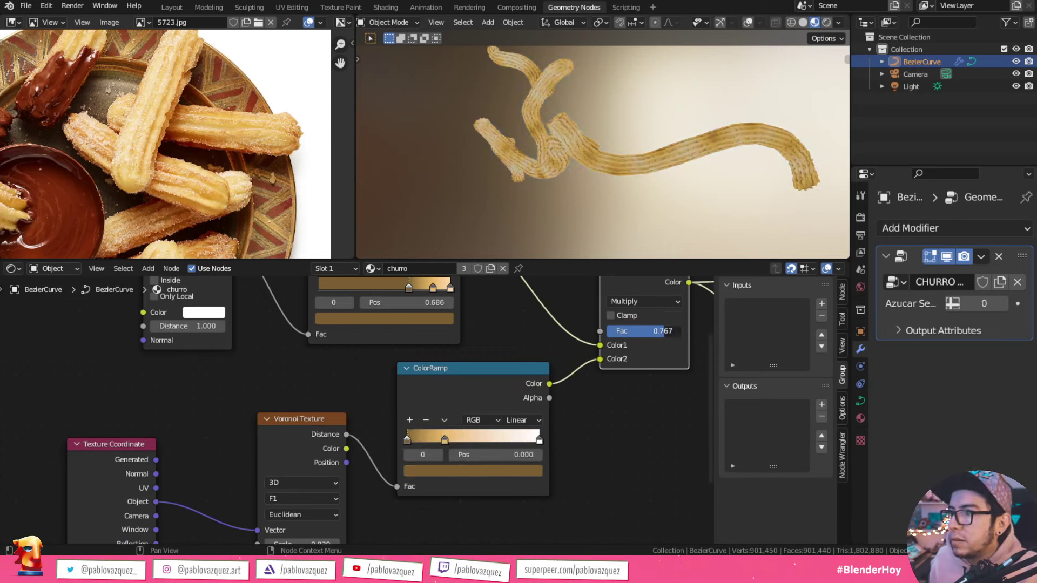
drag(655, 331, 631, 330)
mouse_move(676, 161)
middle_down()
mouse_move(592, 190)
mouse_move(478, 191)
mouse_move(585, 200)
middle_up()
scroll(640, 403, down, 2)
middle_drag(640, 403, 502, 394)
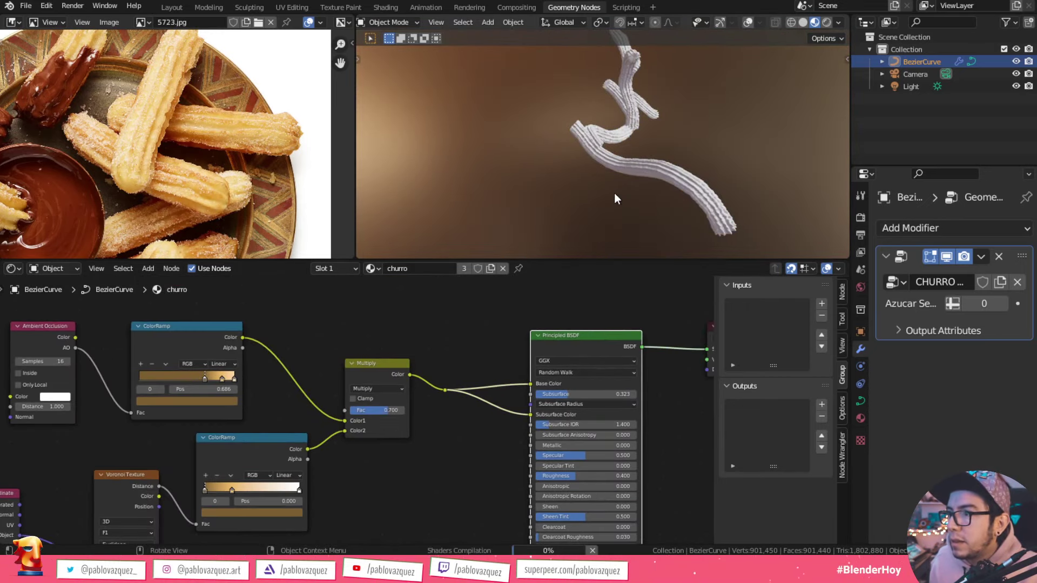
Step: Clear and re-rotate the light, then reselect the churro curve
scroll(614, 193, up, 2)
mouse_move(614, 193)
middle_down()
mouse_move(646, 128)
mouse_move(583, 187)
middle_up()
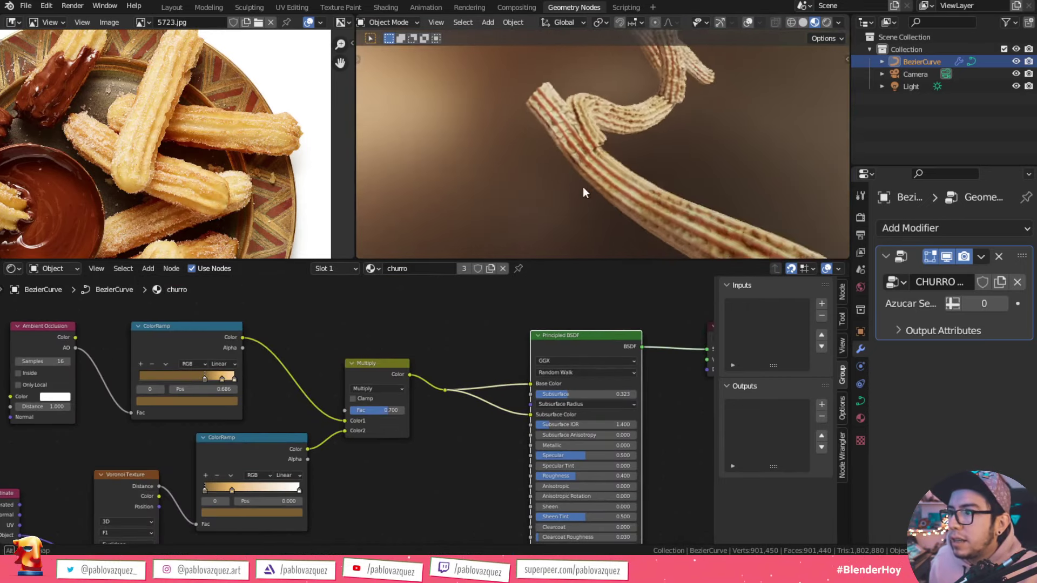
scroll(582, 187, down, 5)
mouse_move(750, 111)
middle_down()
mouse_move(692, 148)
mouse_move(704, 212)
mouse_move(773, 157)
middle_up()
click(666, 122)
key(alt+r)
key(r)
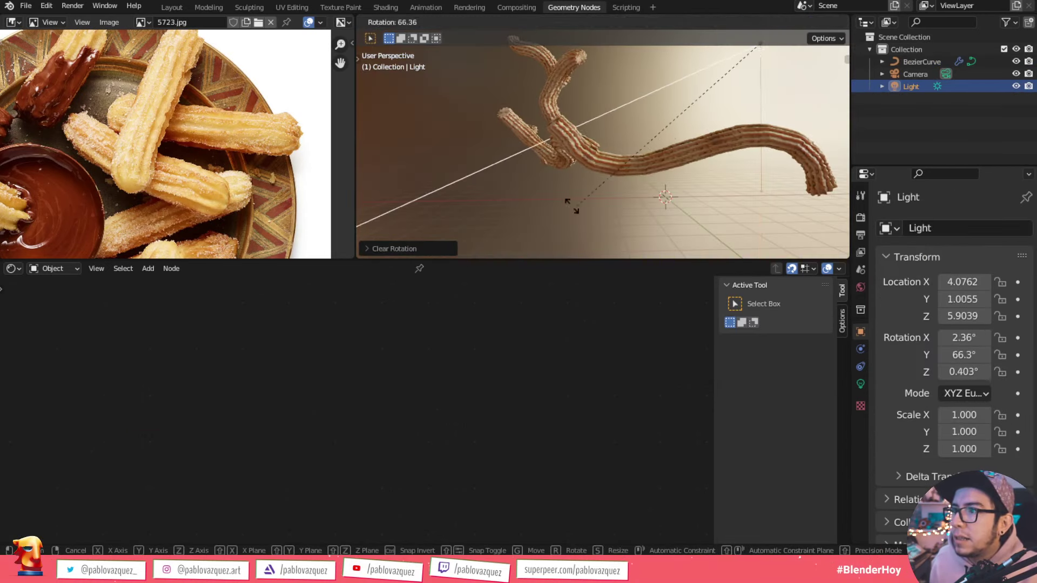
click(702, 138)
mouse_move(702, 137)
middle_down()
mouse_move(585, 154)
mouse_move(613, 170)
mouse_move(505, 154)
middle_up()
scroll(579, 183, up, 2)
click(579, 183)
Step: Set Specular 0.627 and Roughness 0.486, and switch the Azucar sugar input to 1
scroll(670, 165, up, 3)
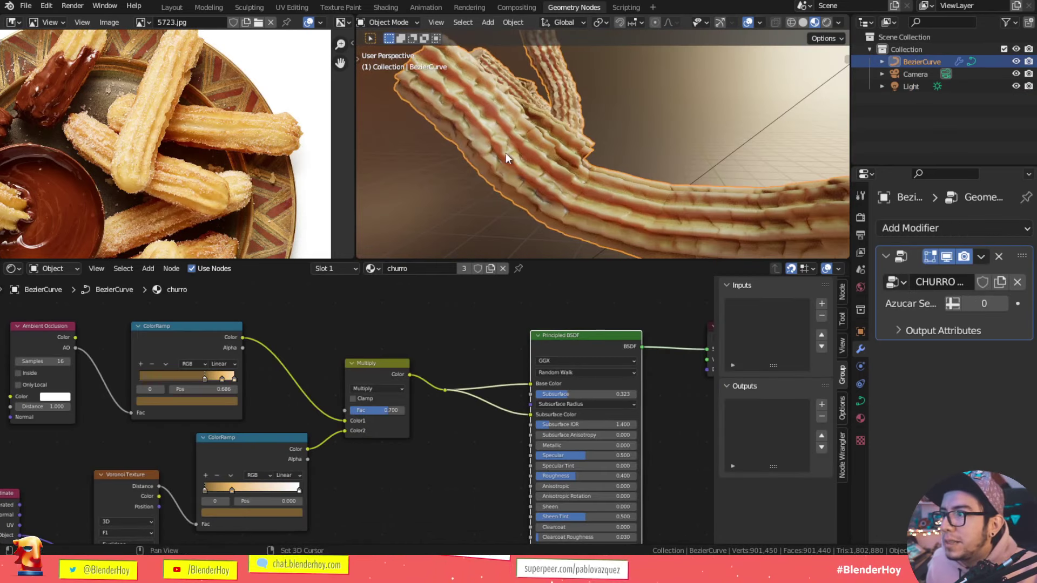
scroll(506, 153, up, 3)
scroll(618, 418, down, 3)
scroll(565, 401, up, 1)
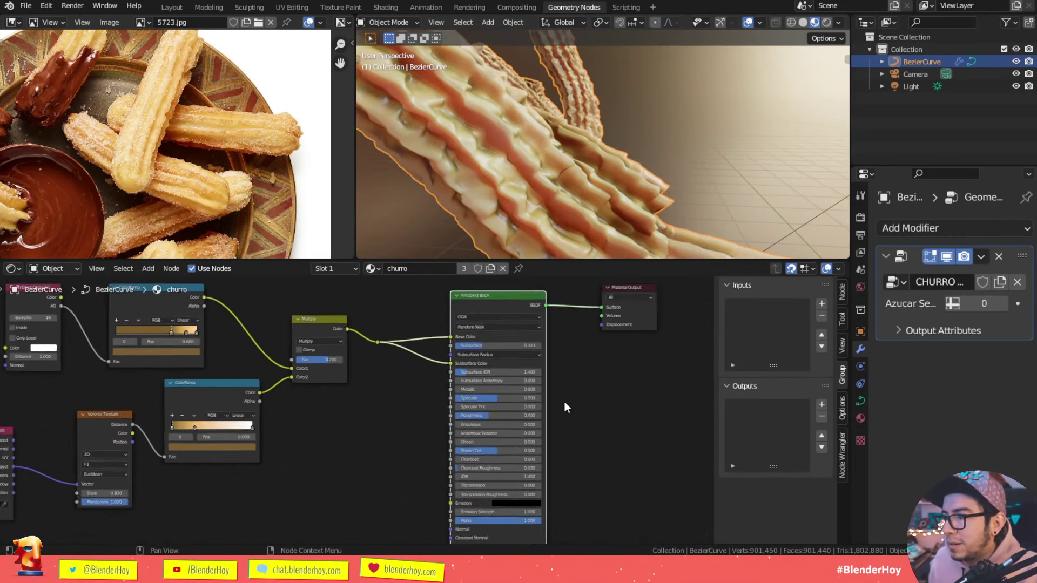
scroll(564, 402, up, 1)
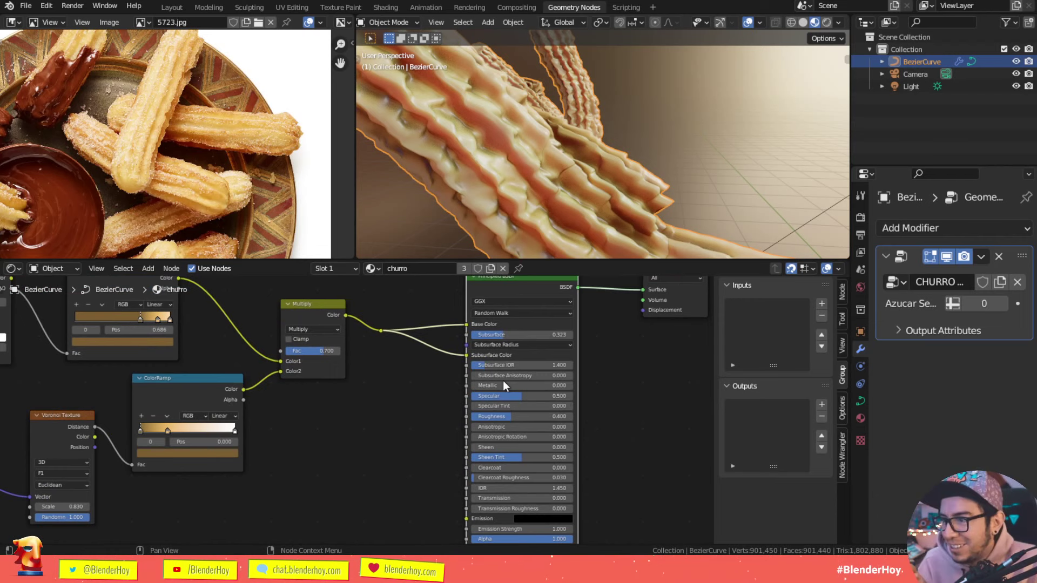
mouse_move(543, 416)
mouse_down()
mouse_move(583, 416)
mouse_move(535, 416)
mouse_move(545, 396)
mouse_move(534, 396)
mouse_up()
drag(534, 417, 522, 416)
click(1003, 304)
middle_drag(378, 432, 388, 449)
Step: Delete every point of the churro curve in Edit Mode
middle_drag(686, 191, 770, 127)
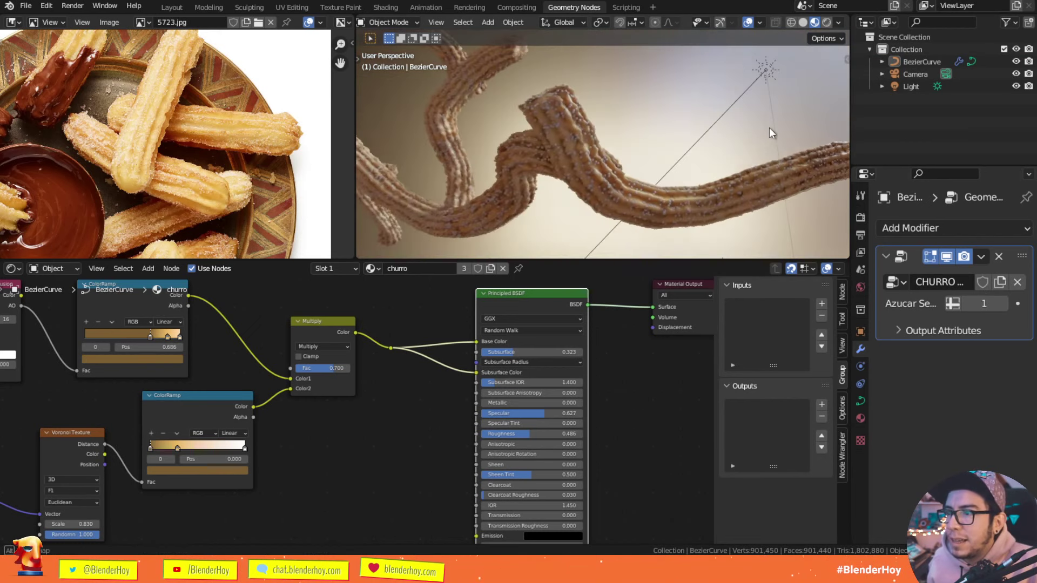
click(912, 62)
scroll(621, 167, down, 3)
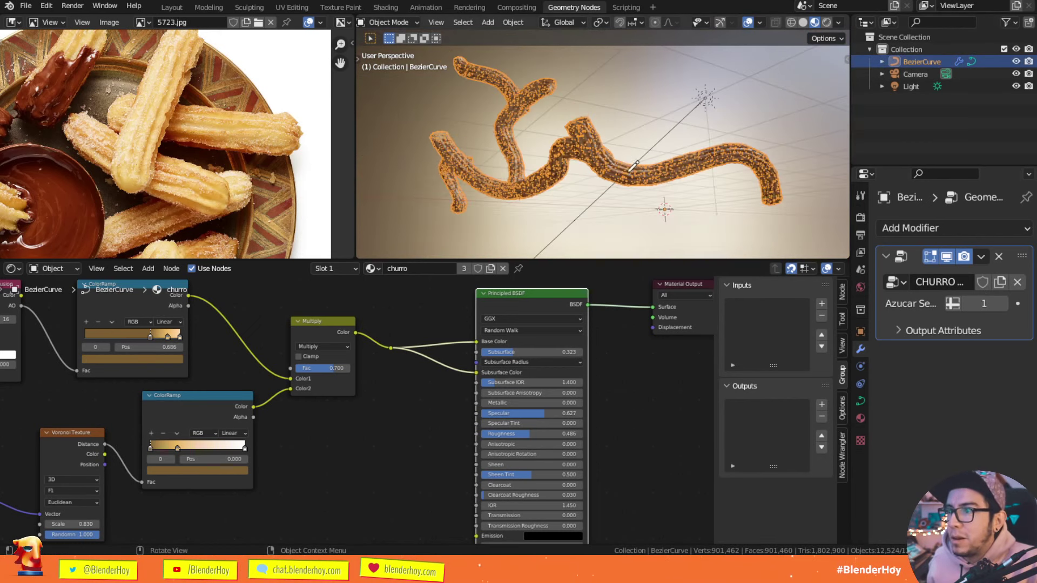
key(Tab)
key(a)
key(x)
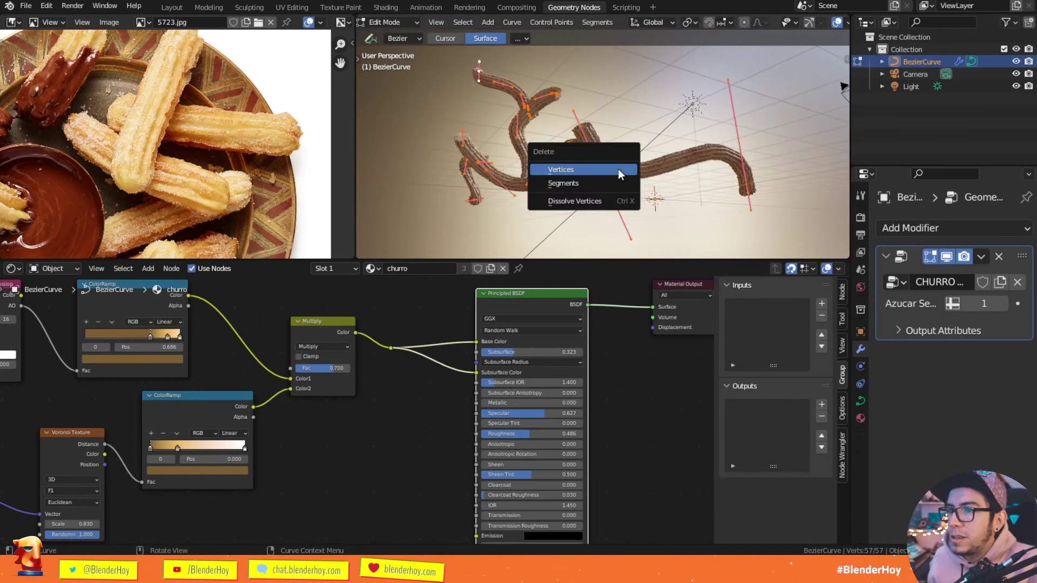
click(618, 169)
Step: Freehand-draw a first churro stroke, undoing and redrawing the attempt
drag(614, 220, 609, 77)
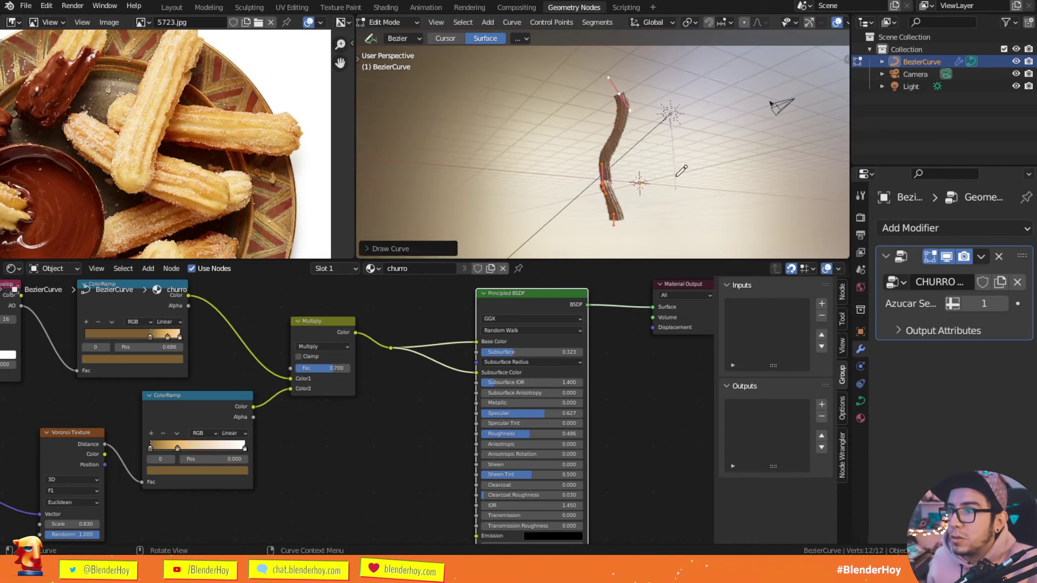
scroll(676, 176, up, 5)
middle_drag(676, 176, 549, 169)
key(ctrl+z)
drag(704, 246, 710, 208)
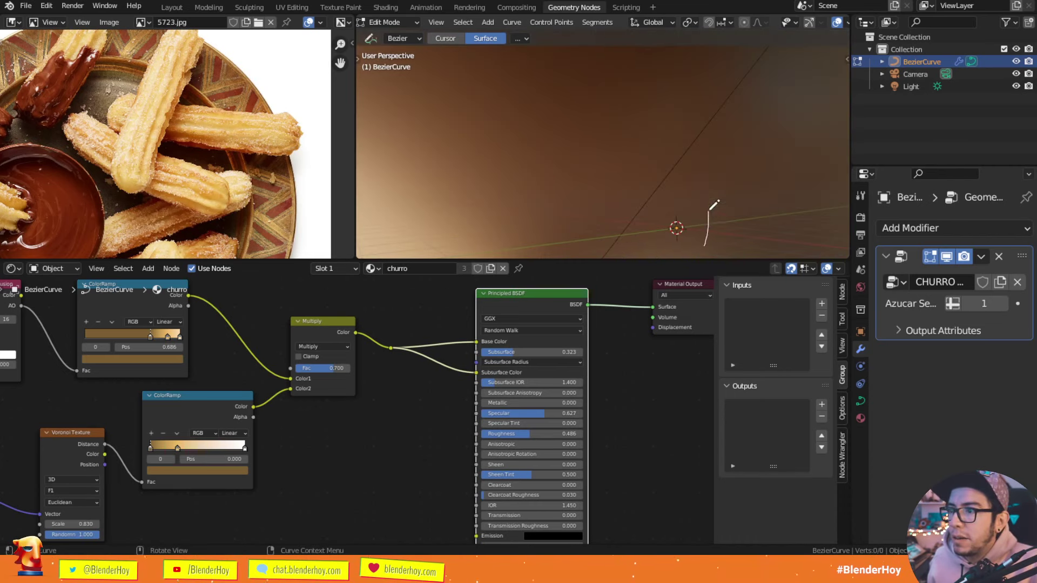
drag(659, 79, 660, 80)
Step: Draw a straighter churro and a second one beside it, then return to Object Mode
middle_drag(666, 158, 683, 193)
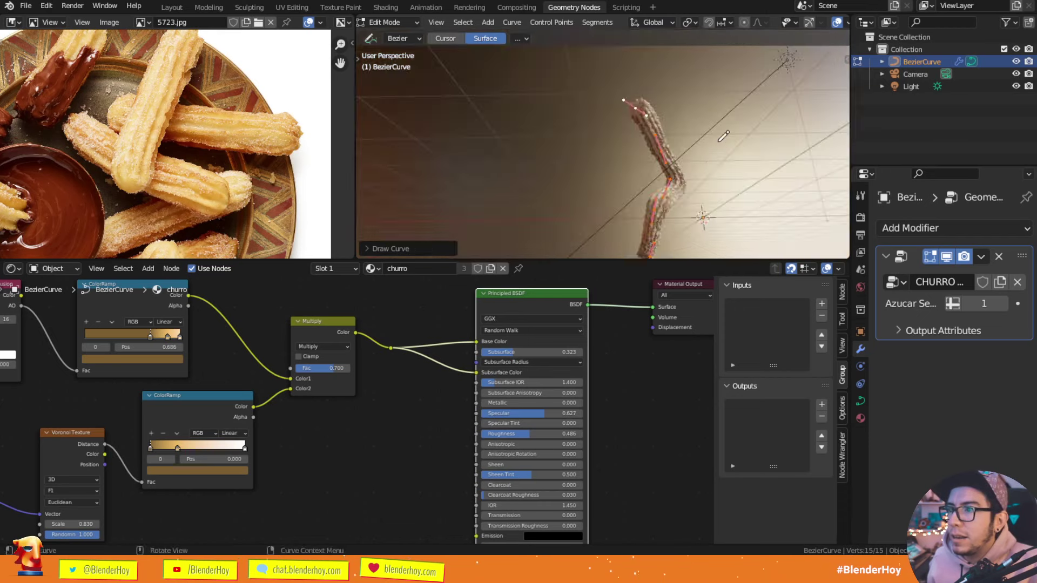
drag(672, 237, 683, 100)
middle_drag(683, 168, 700, 208)
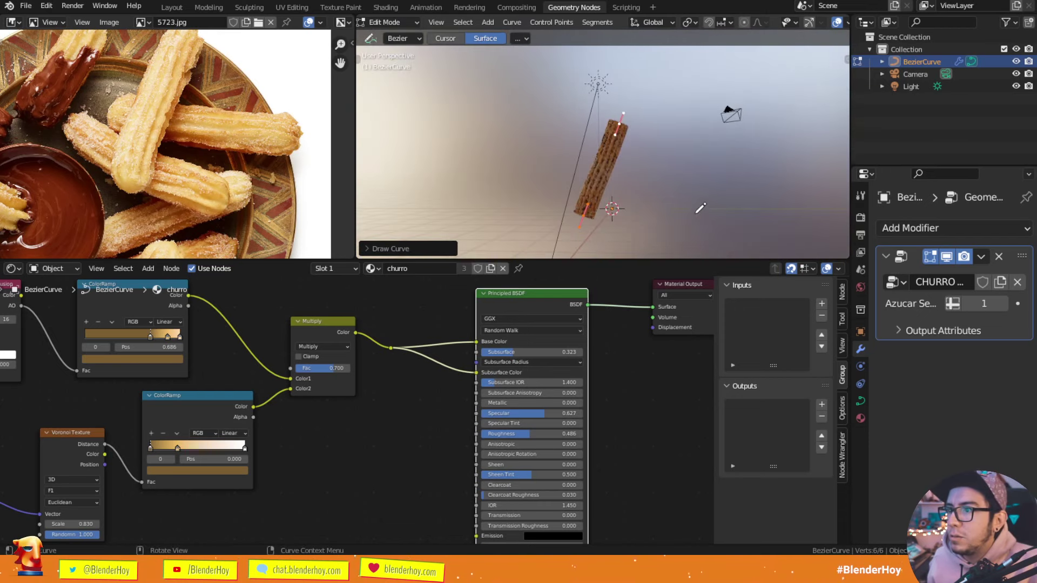
drag(639, 111, 637, 113)
middle_drag(529, 173, 470, 167)
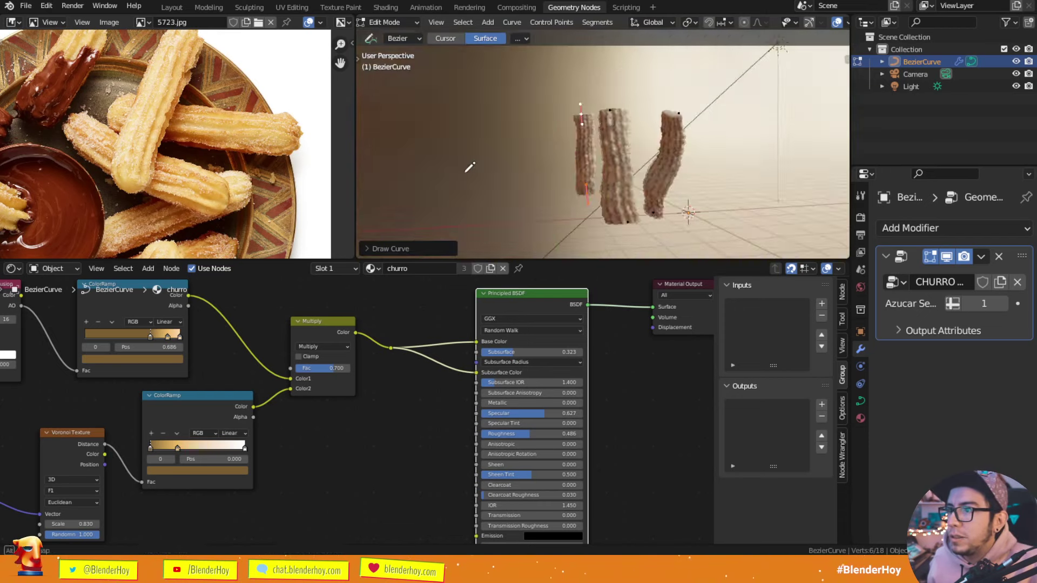
scroll(645, 182, up, 3)
scroll(644, 183, down, 2)
key(Tab)
Step: Orbit and zoom around the new sugar-dusted churros, selecting then deselecting the object
click(638, 173)
scroll(639, 173, down, 2)
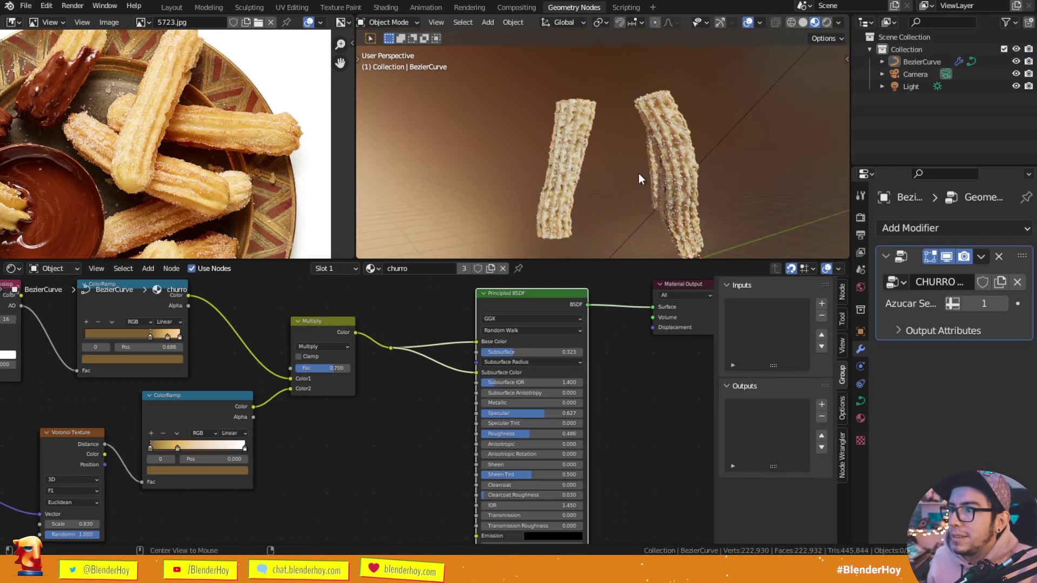
middle_drag(673, 179, 738, 193)
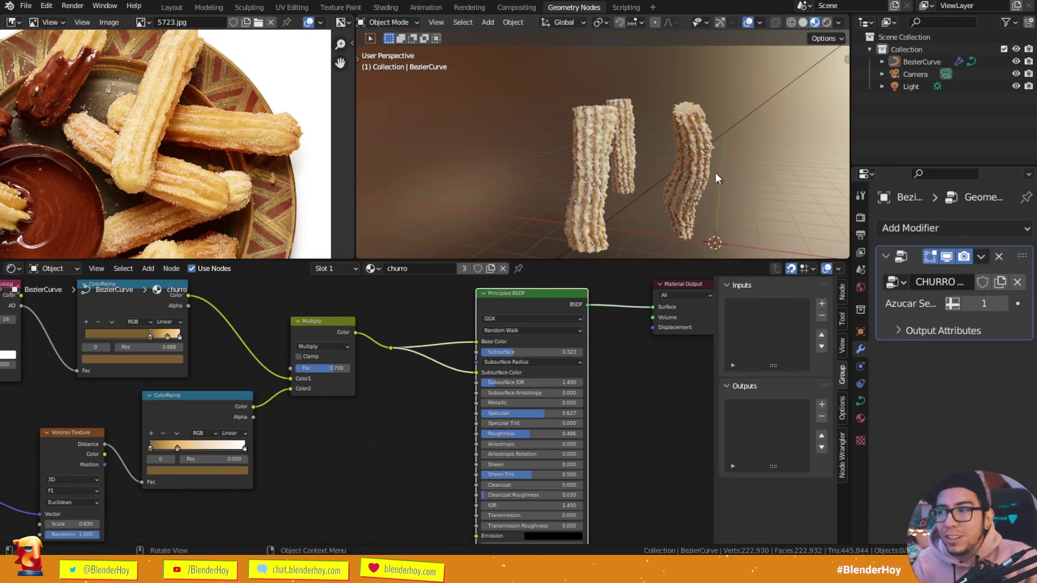
click(698, 148)
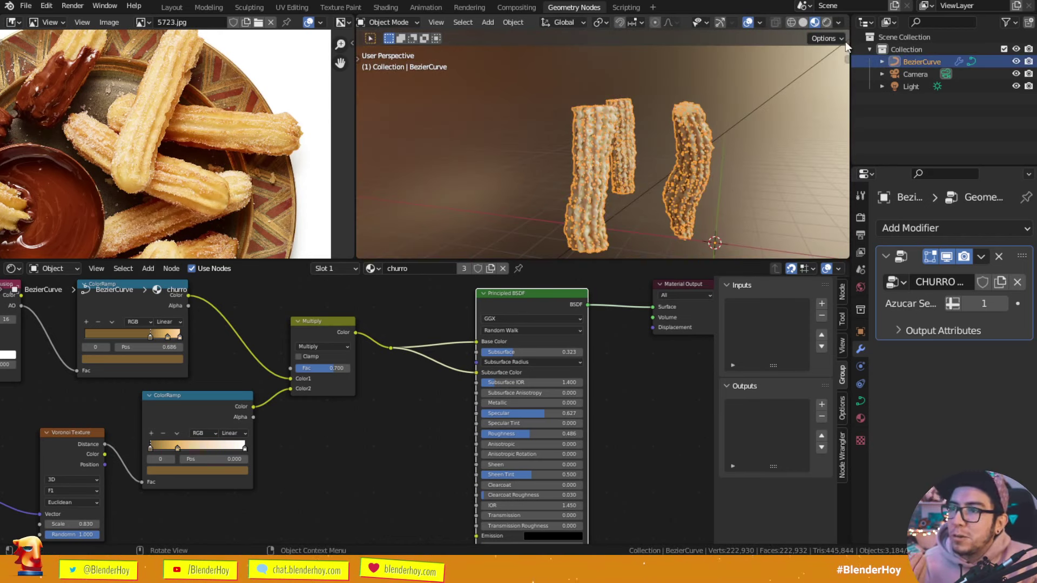
scroll(667, 113, up, 2)
mouse_move(666, 112)
middle_down()
mouse_move(647, 132)
mouse_move(723, 127)
middle_up()
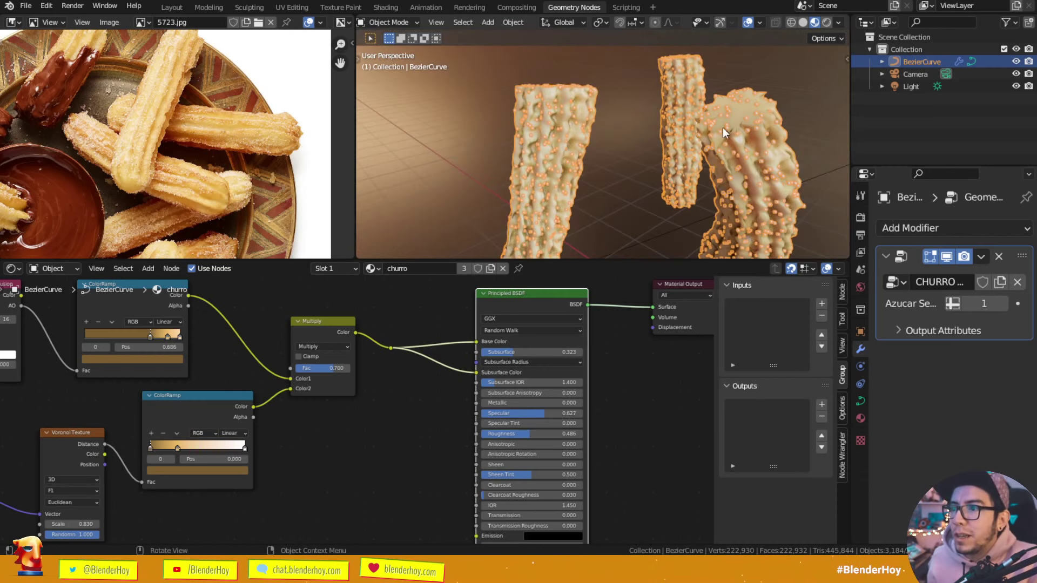
key(alt+a)
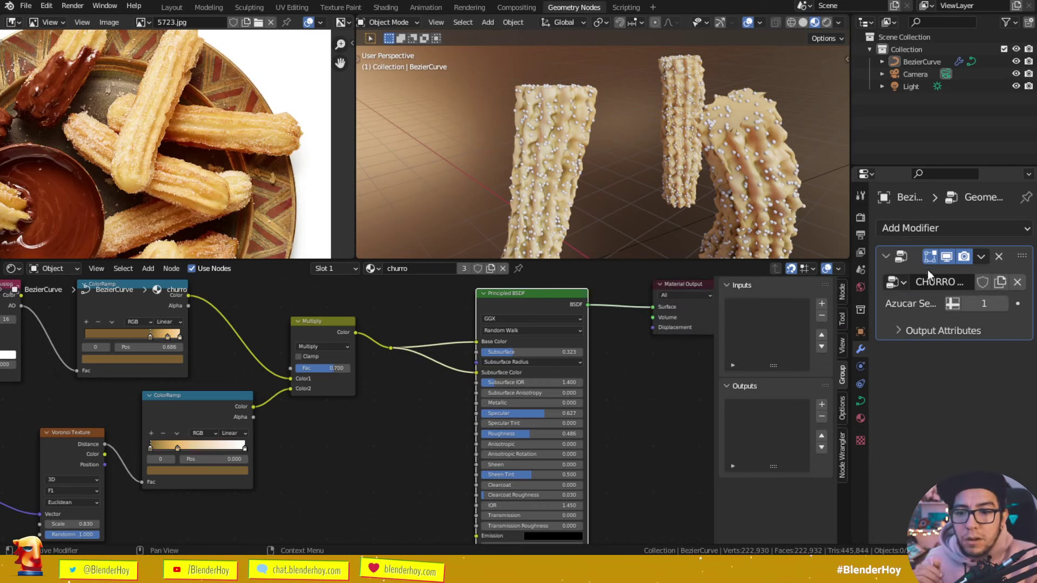
scroll(607, 356, down, 1)
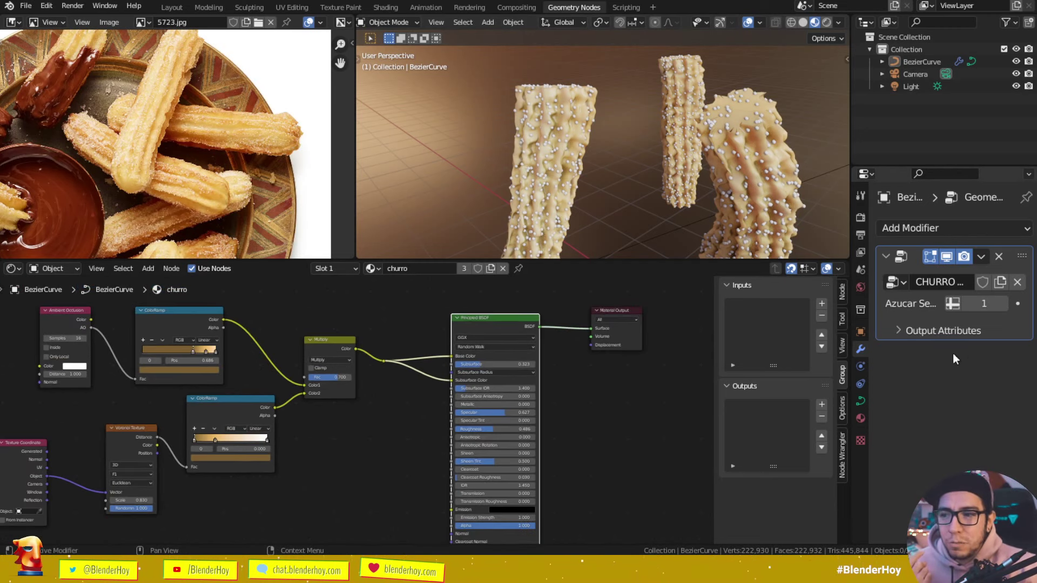
Step: Zoom in on the three freehand churros and select the BezierCurve object
scroll(563, 91, up, 4)
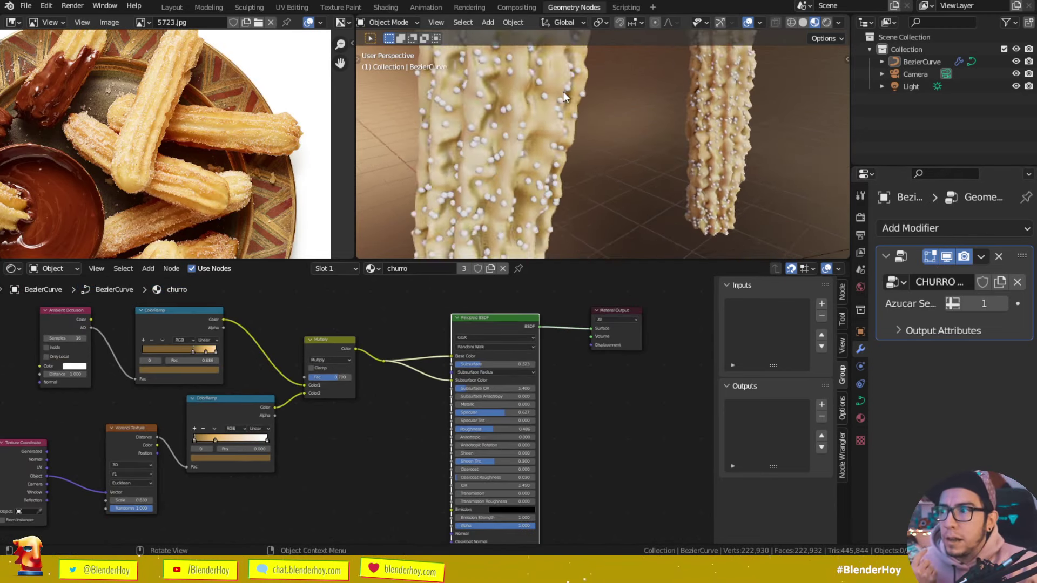
scroll(537, 103, down, 4)
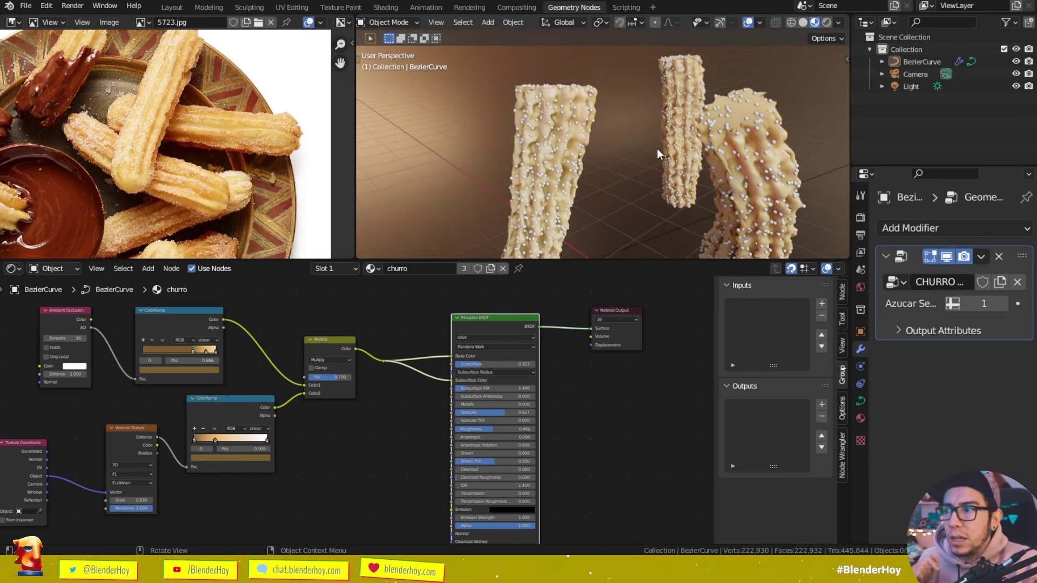
click(580, 157)
Step: Switch the shader area to the Geometry Node Editor showing CHURRO MAKER
click(16, 270)
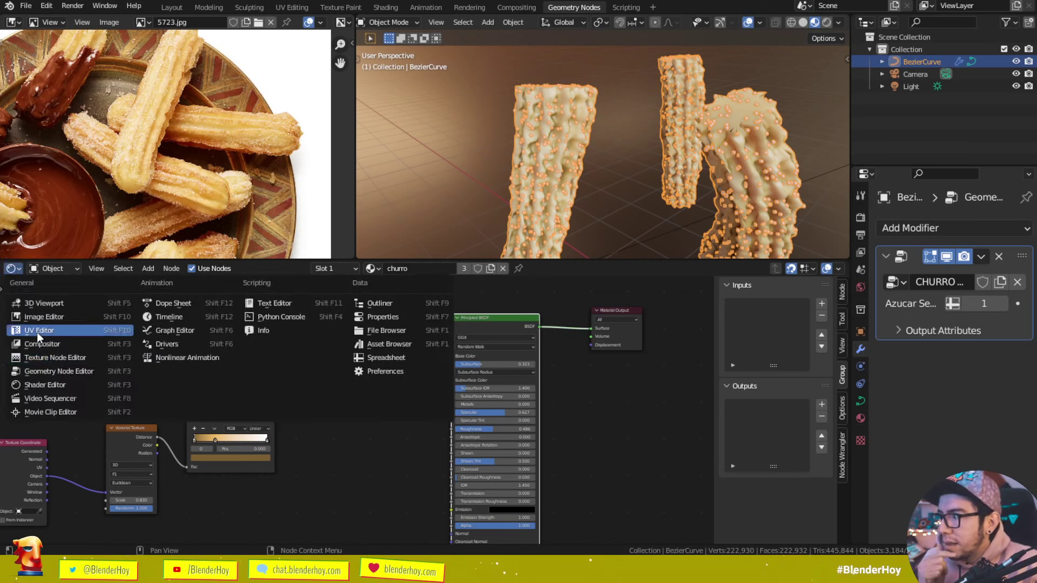
click(67, 371)
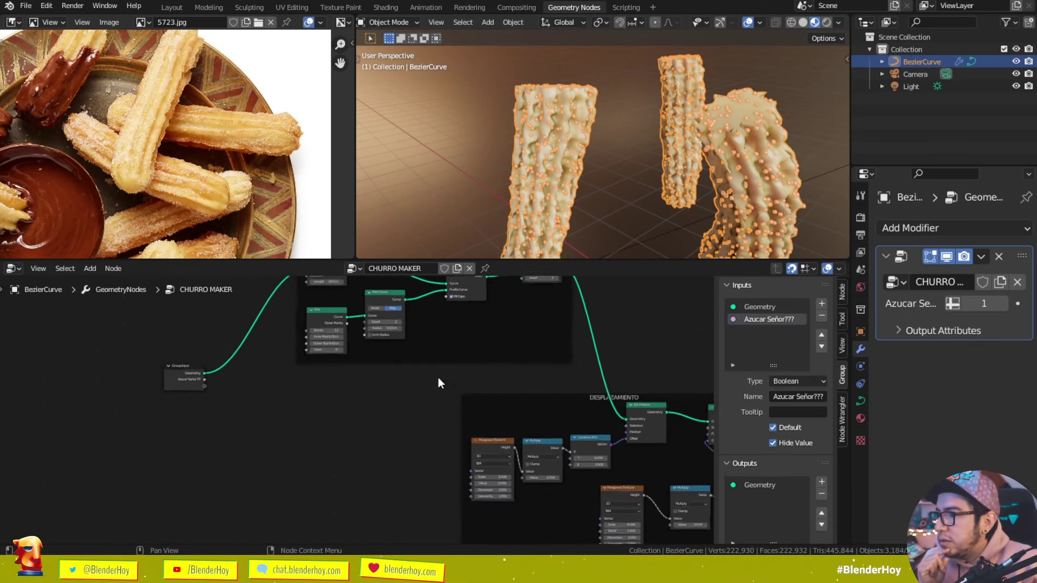
scroll(439, 378, up, 2)
scroll(464, 423, up, 2)
scroll(546, 385, up, 2)
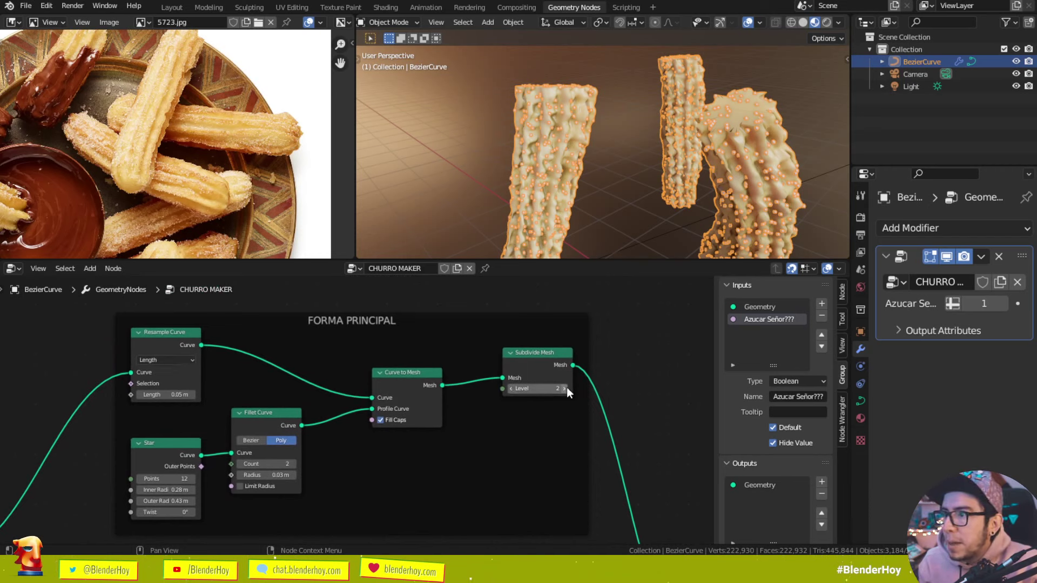
Step: Try Subdivide Mesh level 3 on the churros, then return it to 2
click(564, 388)
mouse_move(617, 170)
middle_down()
mouse_move(628, 204)
mouse_move(614, 329)
middle_up()
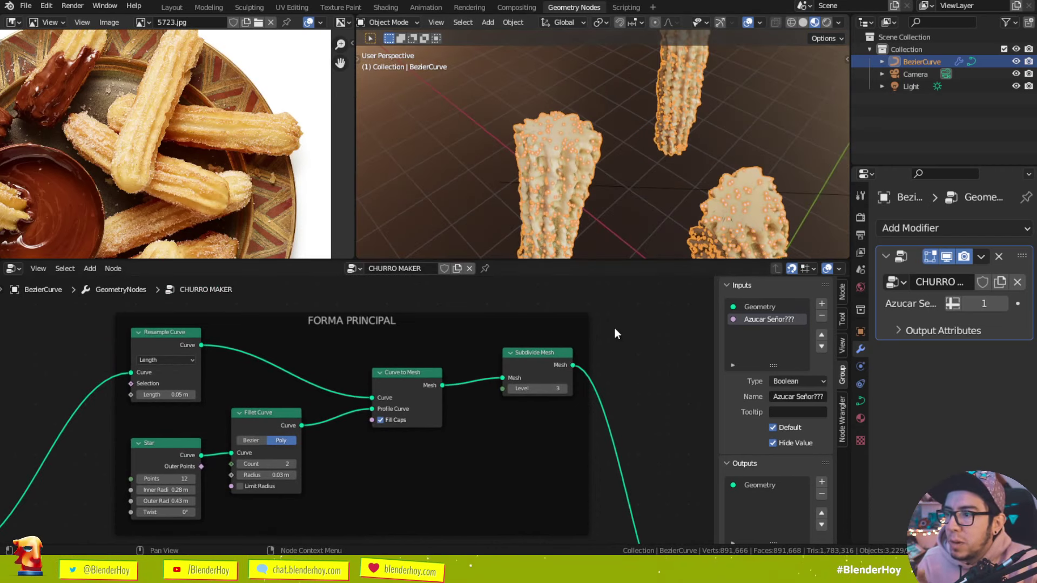
scroll(635, 400, down, 1)
click(498, 391)
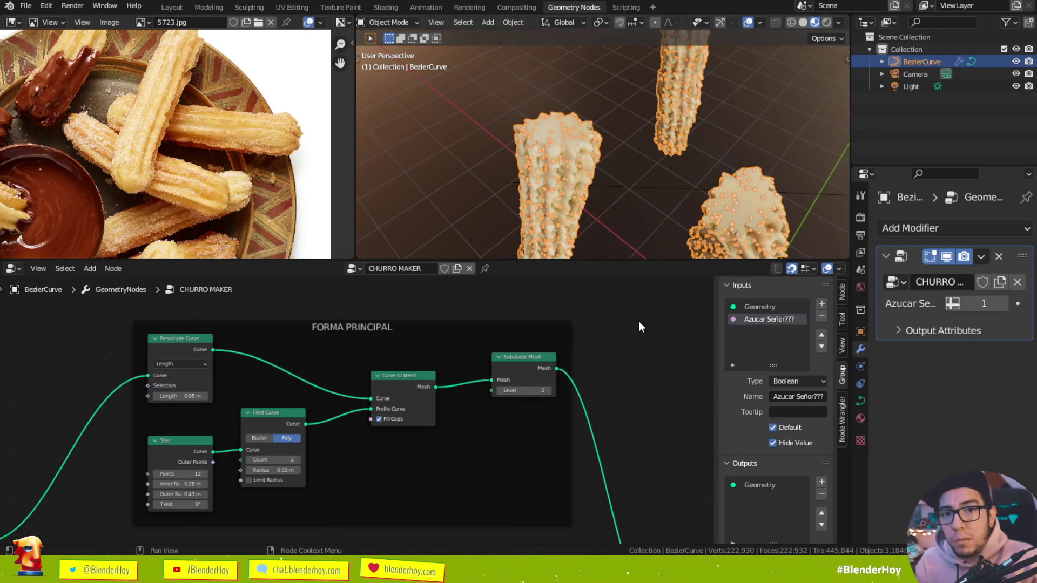
Step: Pan through the DESPLAZAMIENTO, Set Material and AZUUUUUCAR node frames
scroll(658, 350, down, 1)
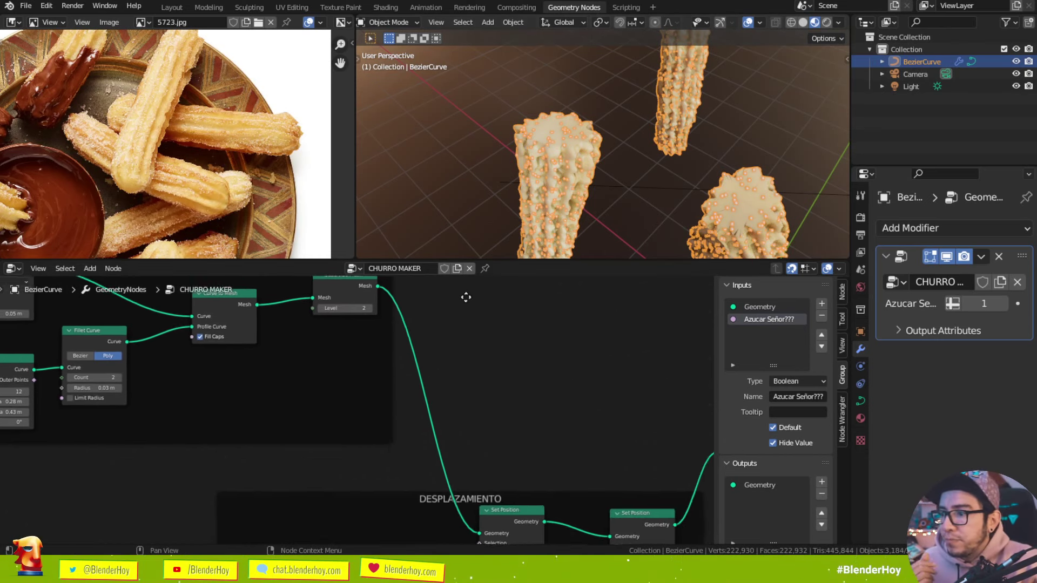
middle_drag(658, 350, 478, 392)
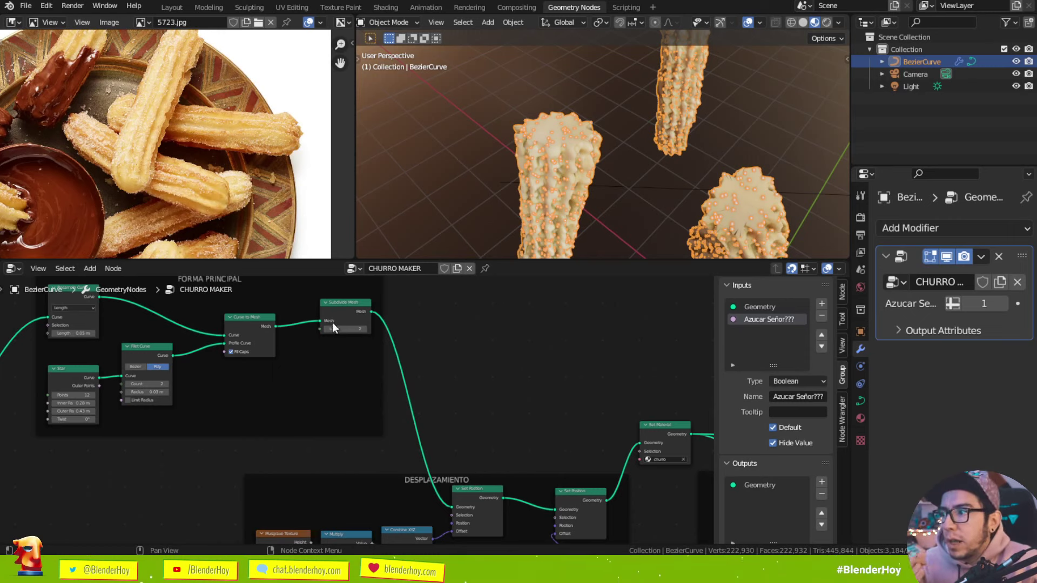
middle_drag(536, 452, 273, 381)
scroll(361, 468, up, 1)
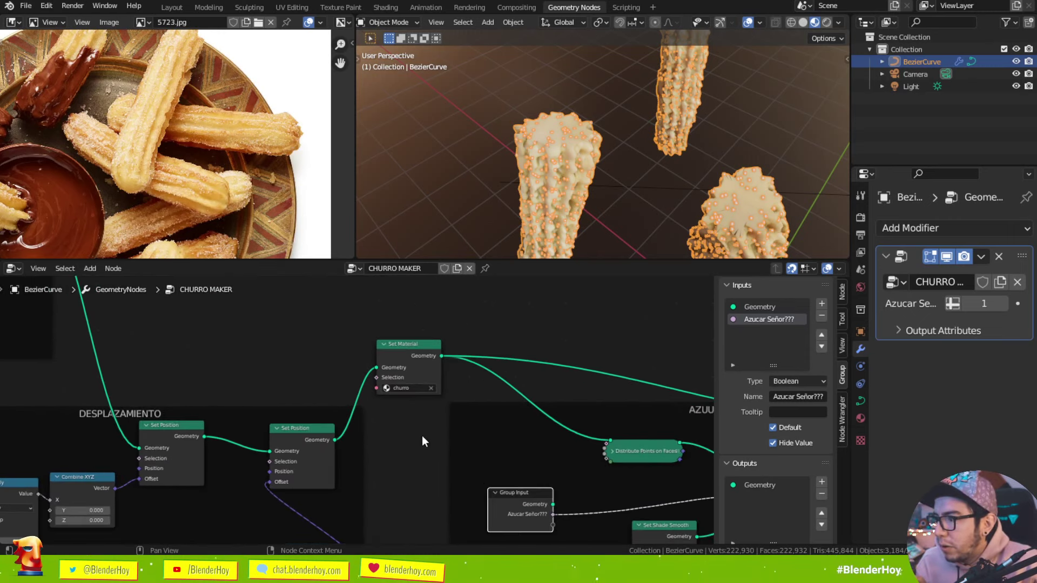
middle_drag(423, 442, 623, 490)
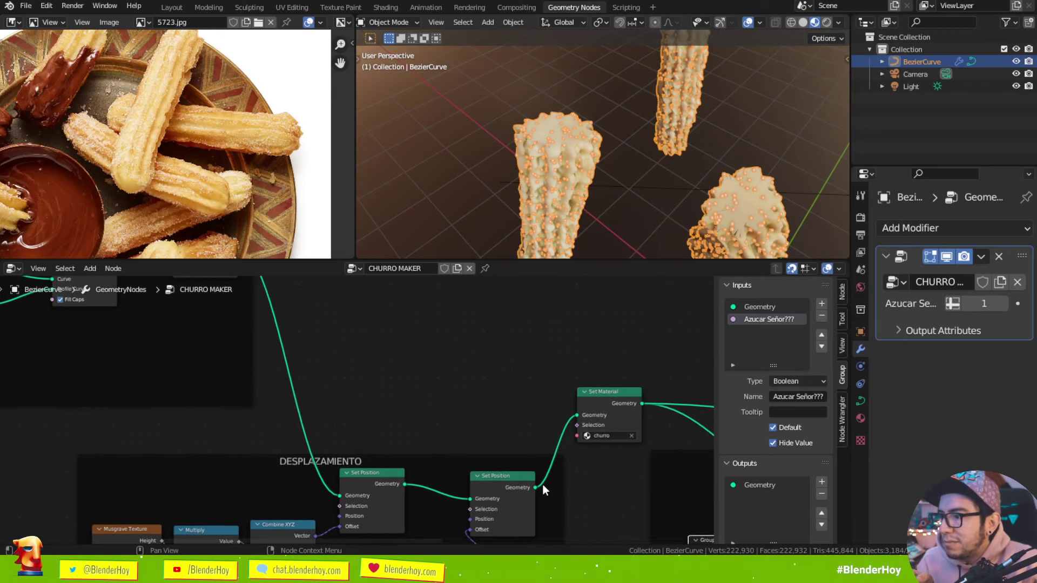
middle_drag(543, 484, 341, 443)
mouse_move(504, 398)
middle_down()
mouse_move(284, 390)
mouse_move(170, 420)
middle_up()
Step: Orbit the deselected churros, then bring up the Google Images churro search
mouse_move(575, 160)
middle_down()
mouse_move(608, 123)
mouse_move(611, 180)
mouse_move(631, 188)
middle_up()
scroll(557, 199, up, 2)
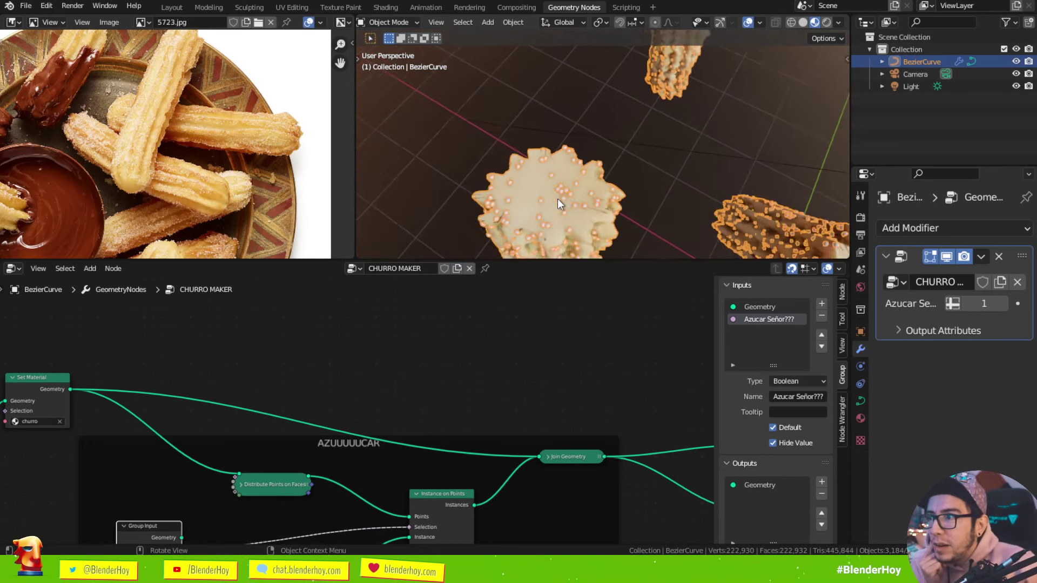
scroll(558, 199, up, 2)
key(alt+a)
middle_drag(574, 212, 598, 154)
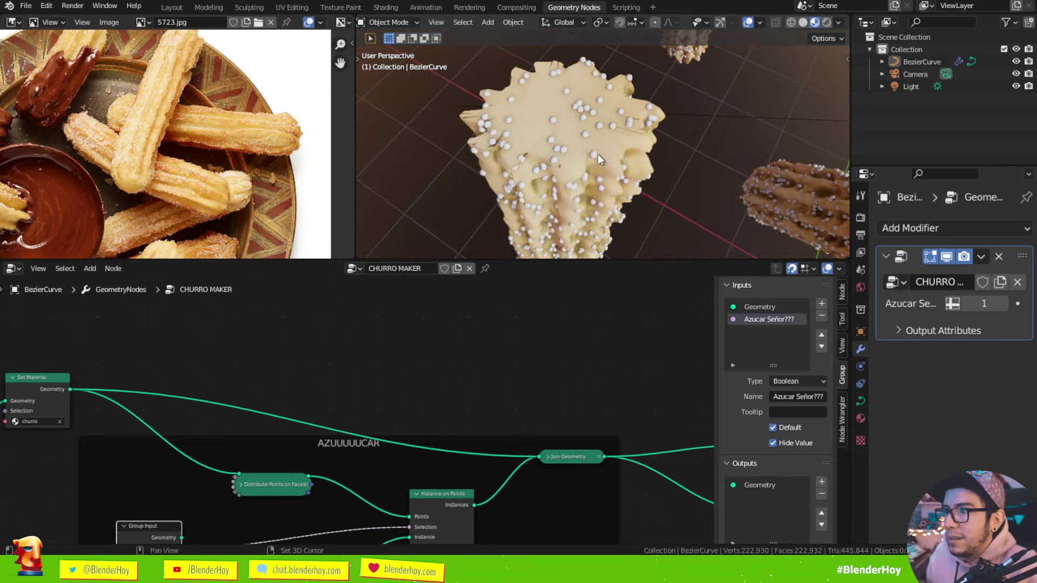
key(alt+Tab)
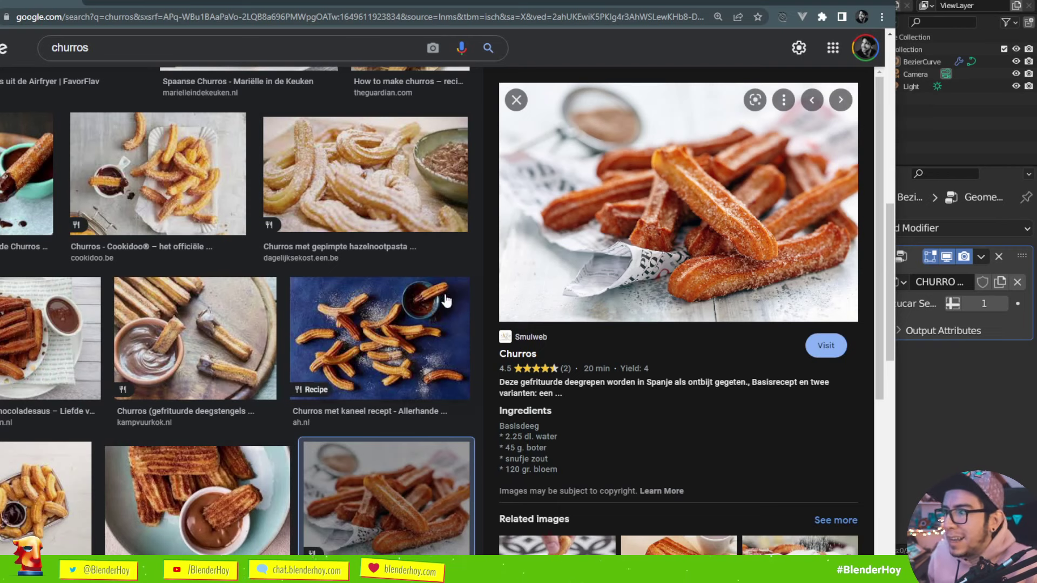
Step: Preview the 'Churros met kaneel' and baked churros with chocolate dip photos, then return to Blender
click(423, 338)
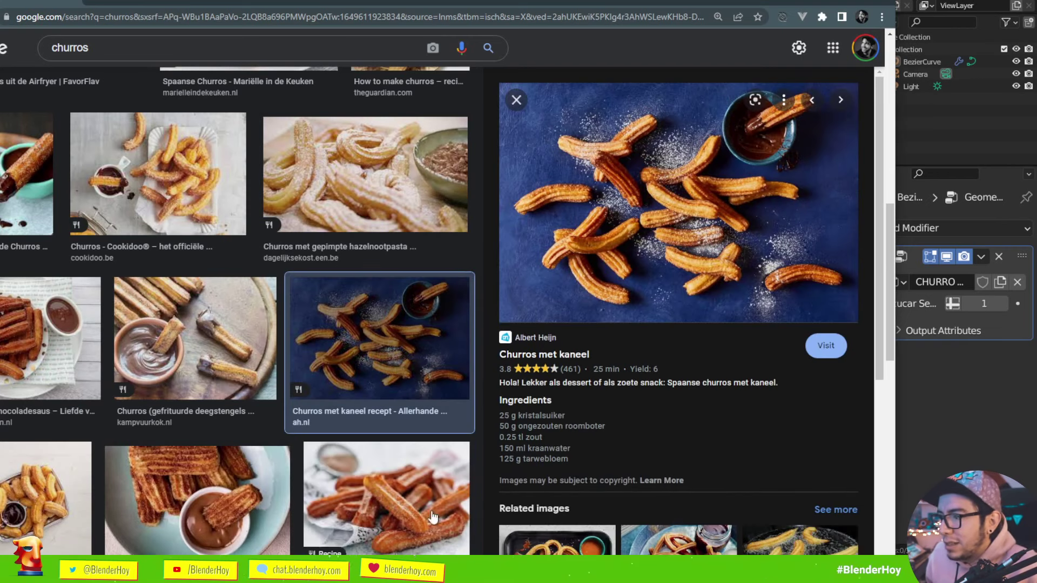
scroll(211, 449, down, 1)
click(211, 449)
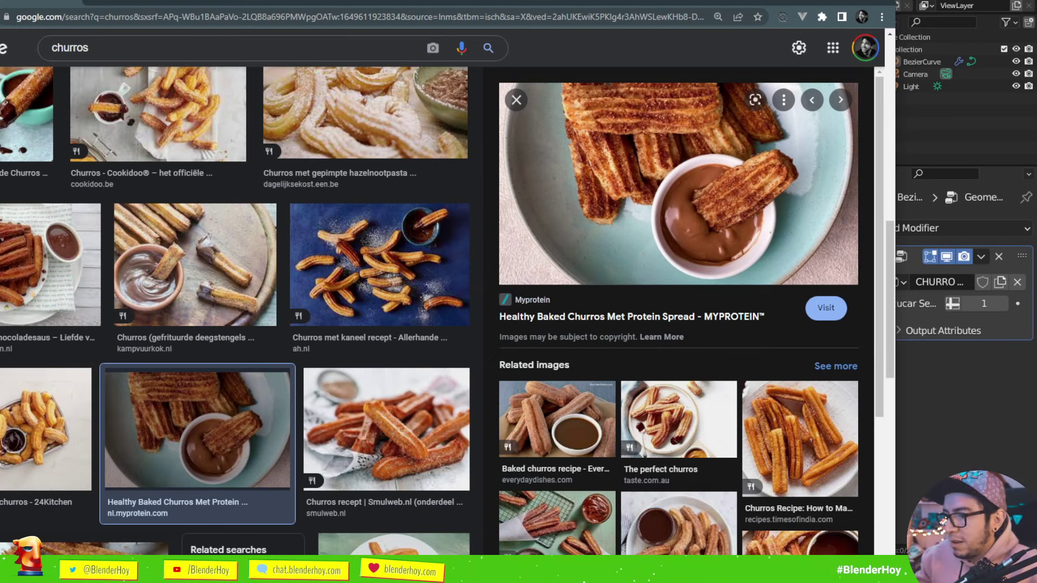
key(alt+Tab)
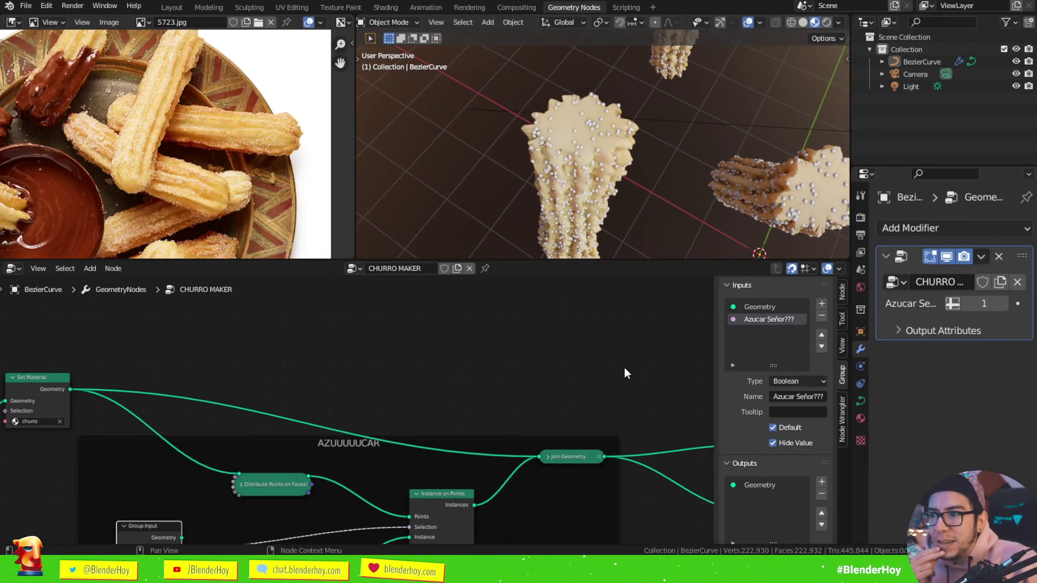
Step: Move the Group Input node beside the FORMA PRINCIPAL frame
scroll(580, 413, down, 2)
middle_drag(510, 411, 575, 384)
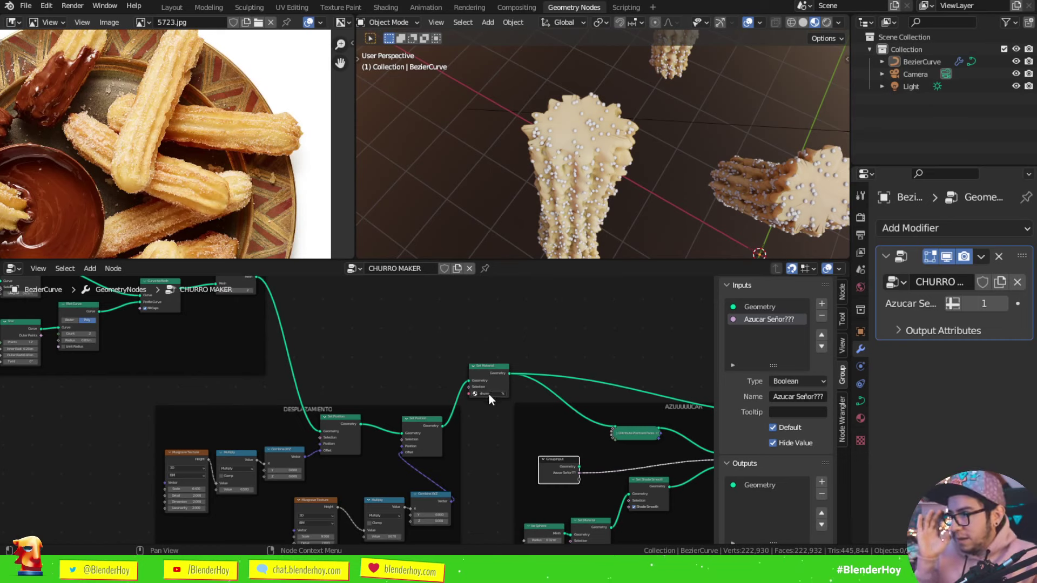
middle_drag(293, 367, 500, 484)
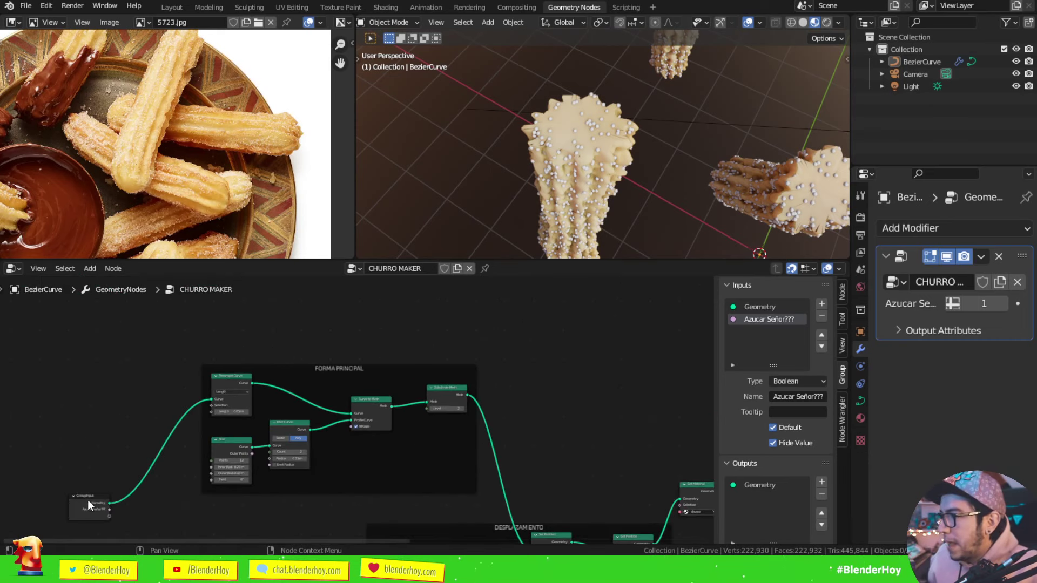
drag(87, 500, 105, 403)
scroll(104, 403, up, 2)
scroll(104, 403, up, 1)
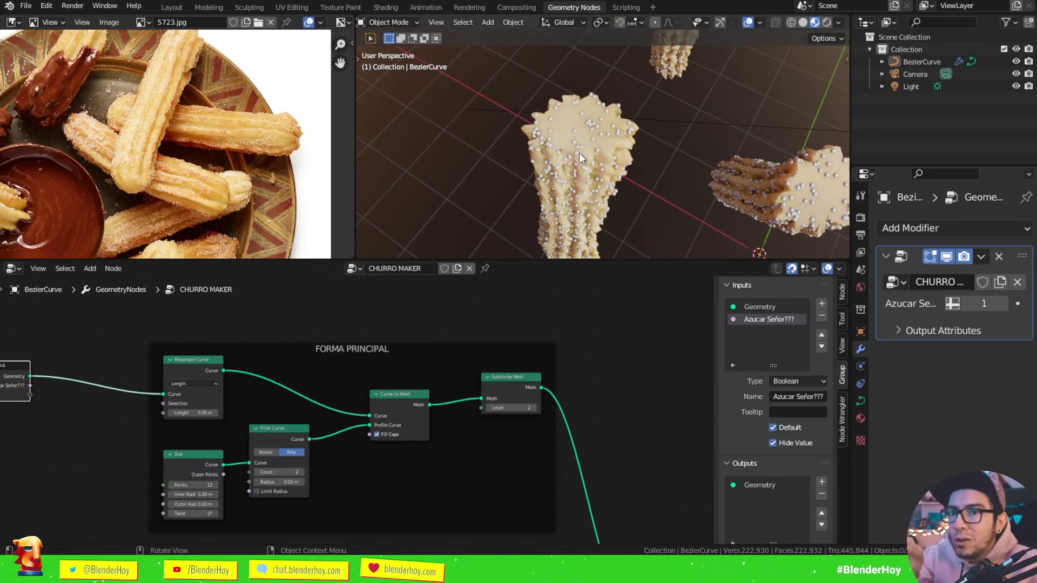
ctrl+scroll(369, 435, up, 5)
scroll(237, 374, up, 2)
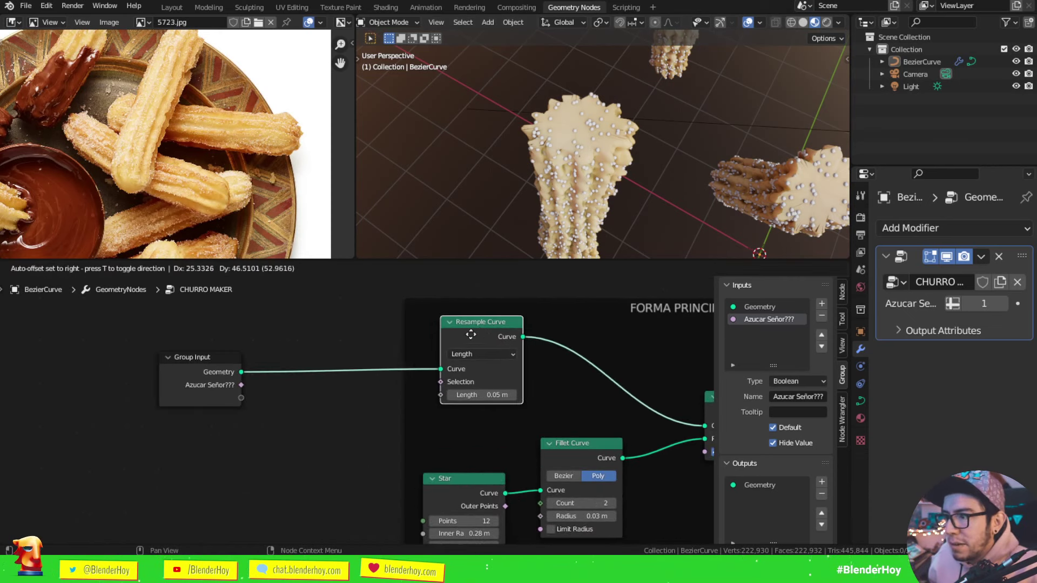
middle_drag(455, 362, 368, 385)
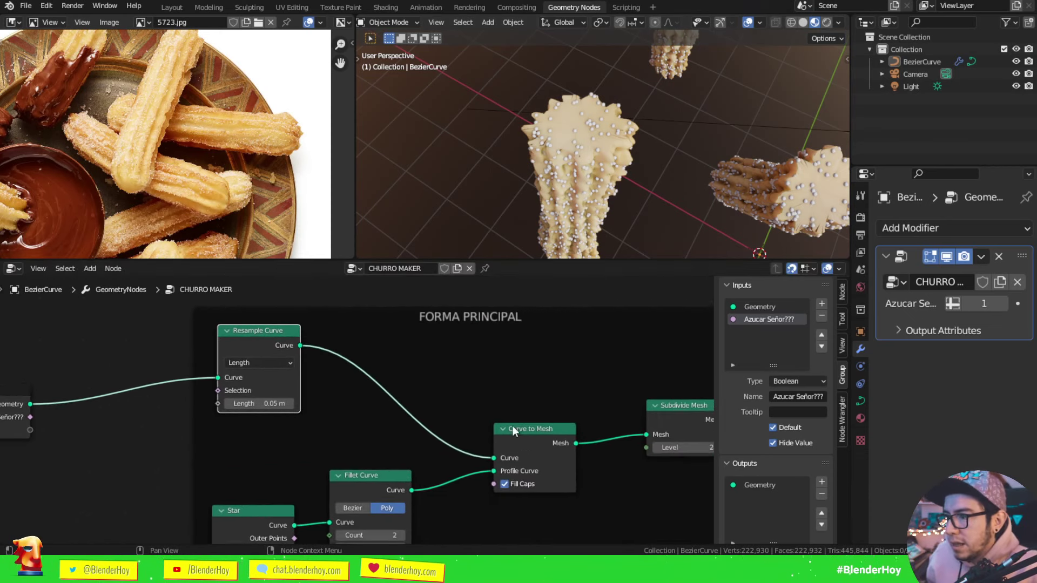
Step: Pack the Star, Fillet Curve, Curve to Mesh and Subdivide Mesh nodes closer together
drag(532, 436, 550, 409)
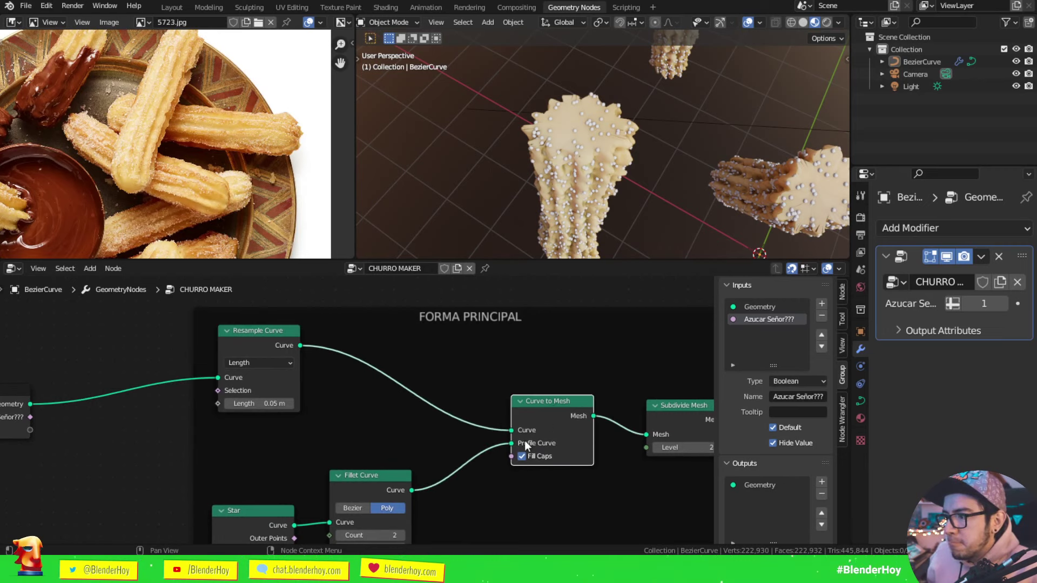
drag(282, 527, 299, 477)
drag(373, 476, 378, 448)
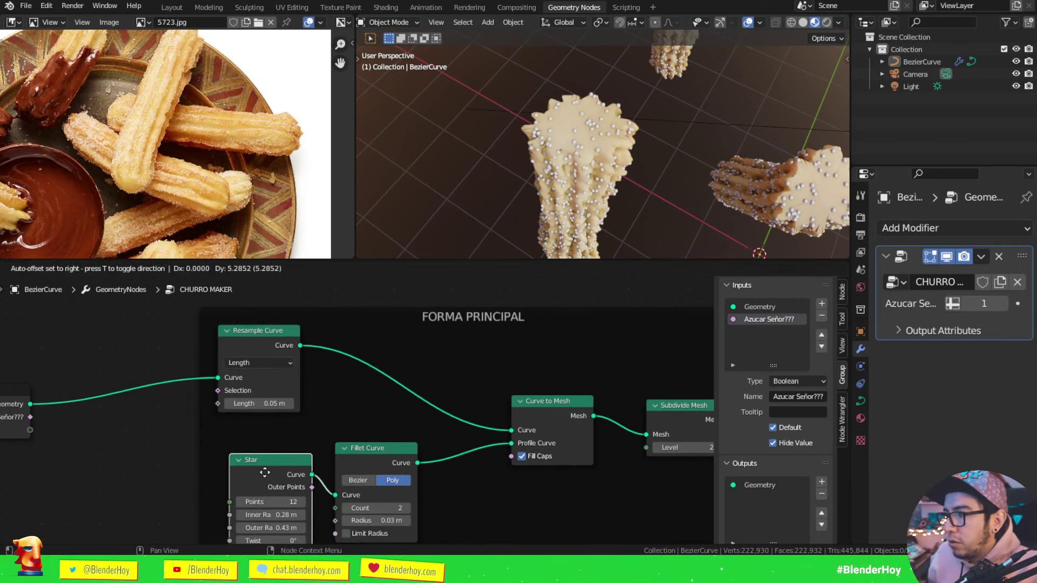
drag(264, 459, 253, 436)
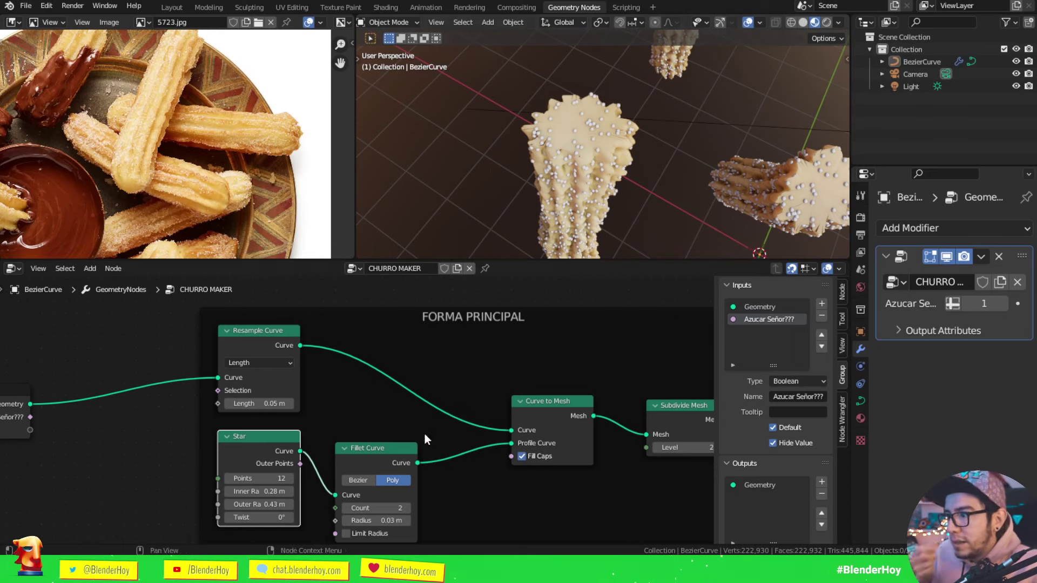
drag(371, 448, 372, 435)
drag(563, 401, 504, 366)
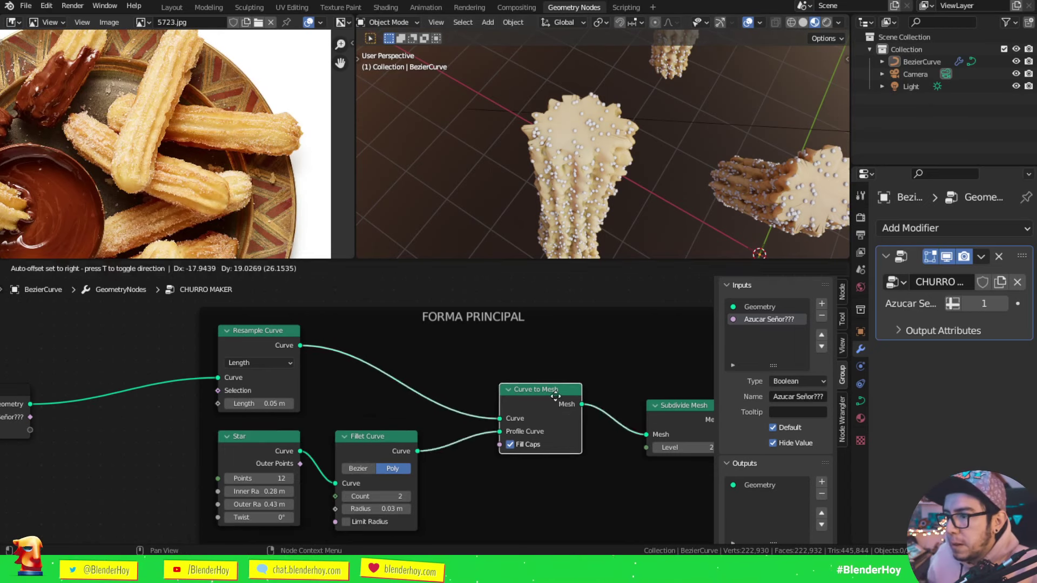
drag(695, 411, 618, 371)
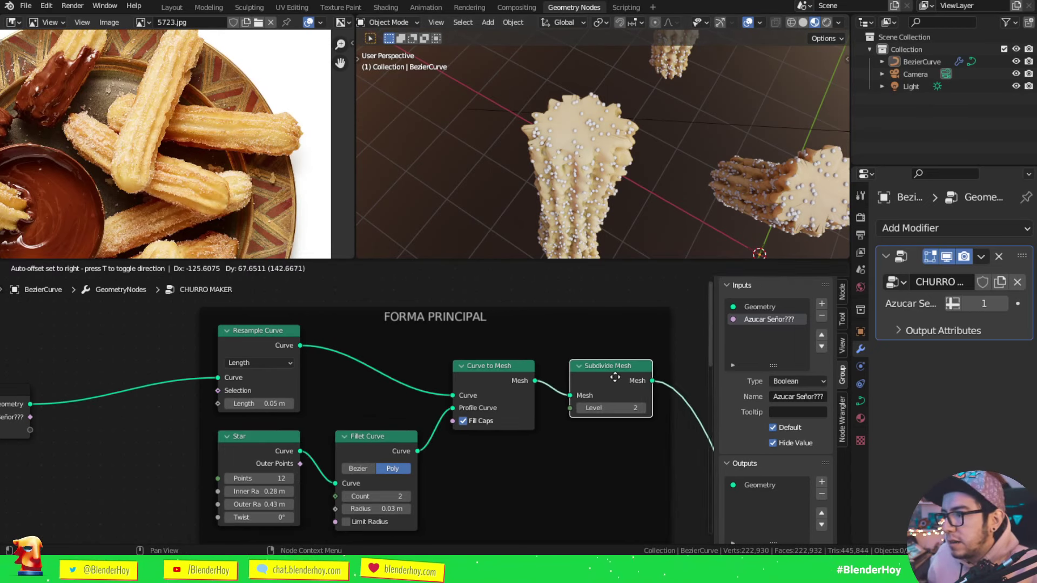
Step: Duplicate the Curve to Mesh node
click(465, 365)
scroll(464, 366, down, 3)
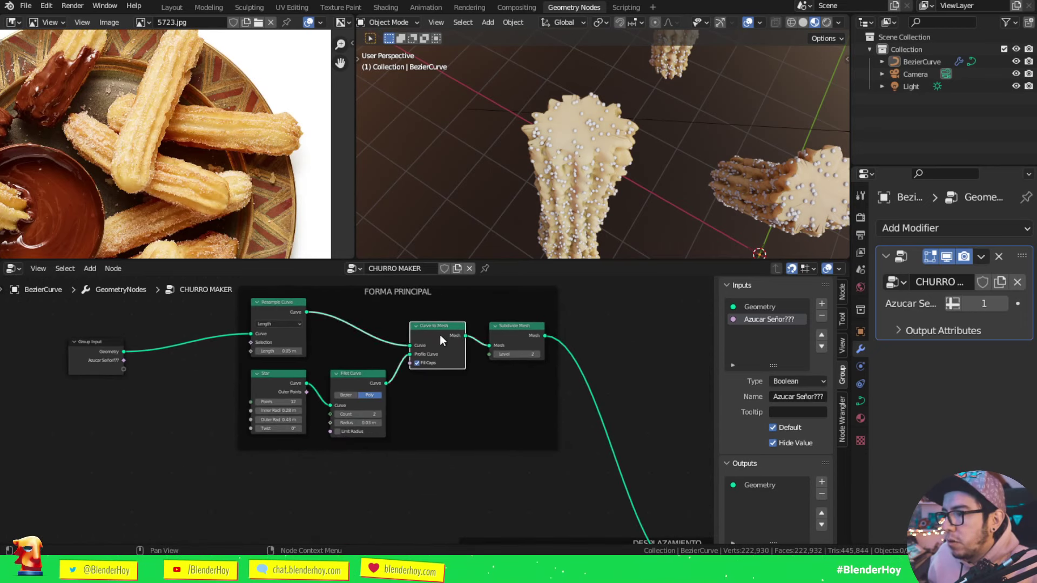
key(shift+d)
Step: Place the duplicate Curve to Mesh below and feed it the Resample Curve output
click(482, 463)
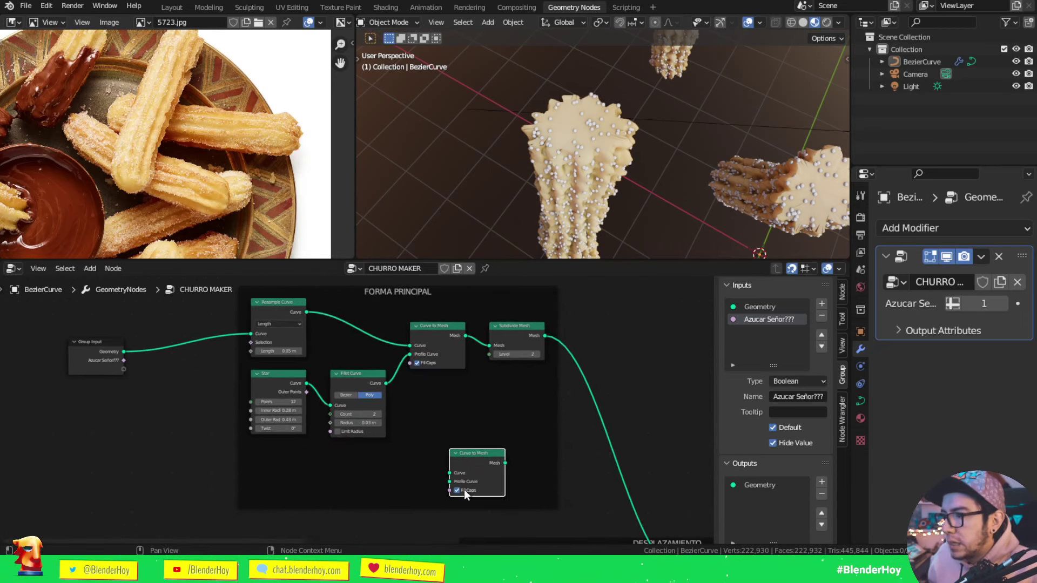
drag(512, 324, 551, 332)
scroll(491, 467, up, 1)
drag(492, 466, 510, 455)
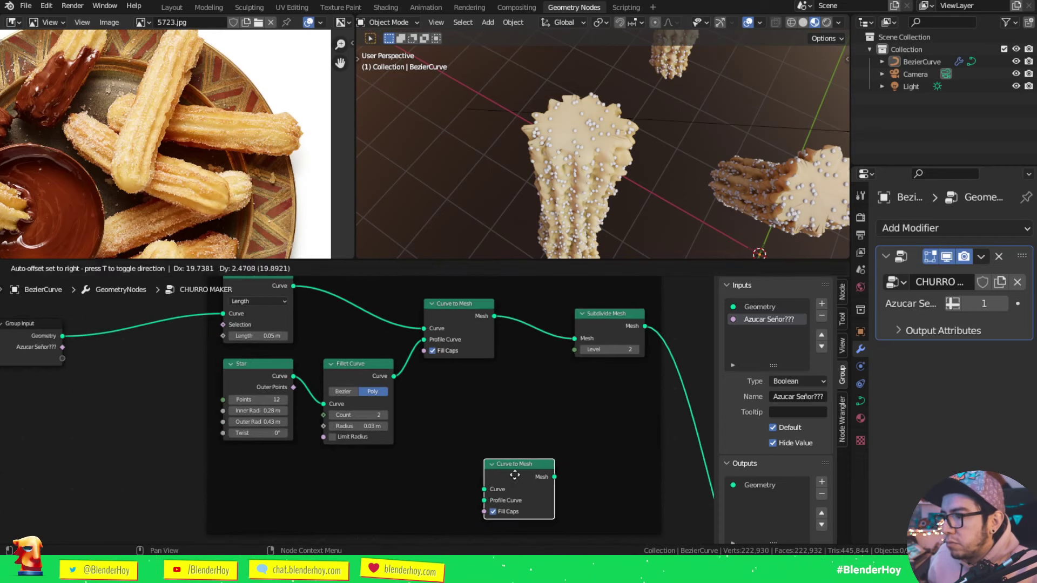
mouse_move(292, 286)
mouse_down()
mouse_move(494, 479)
mouse_move(385, 489)
mouse_up()
Step: Add a Curve Circle node as the duplicate's Profile Curve
text(circl)
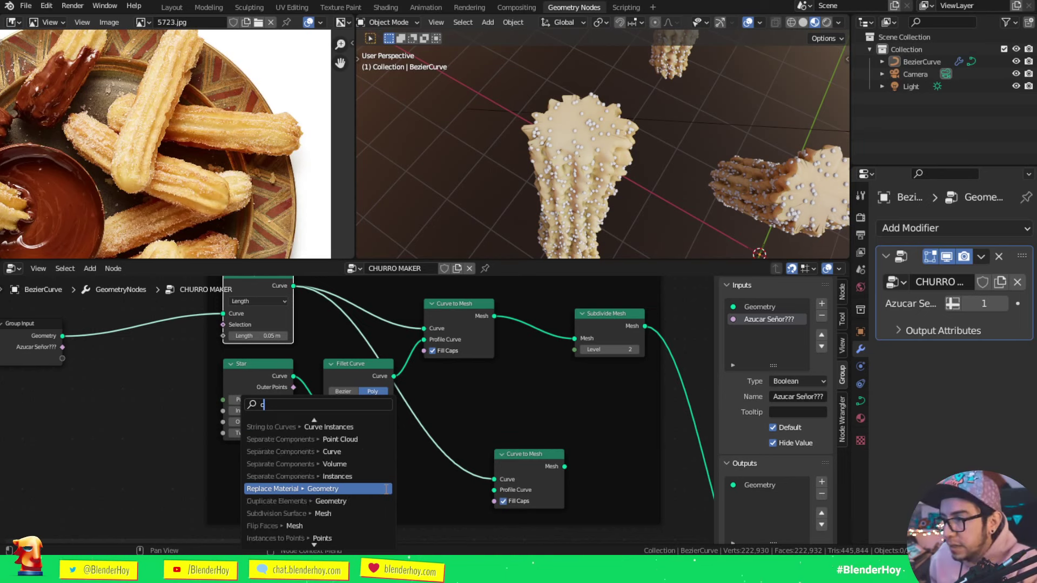
key(Down)
key(Return)
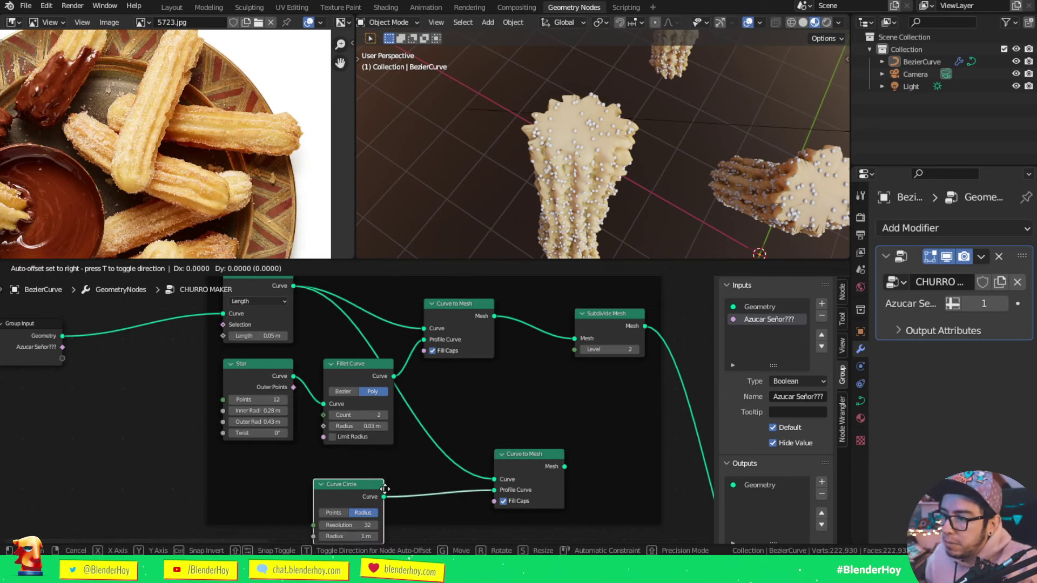
click(397, 474)
middle_drag(397, 474, 358, 401)
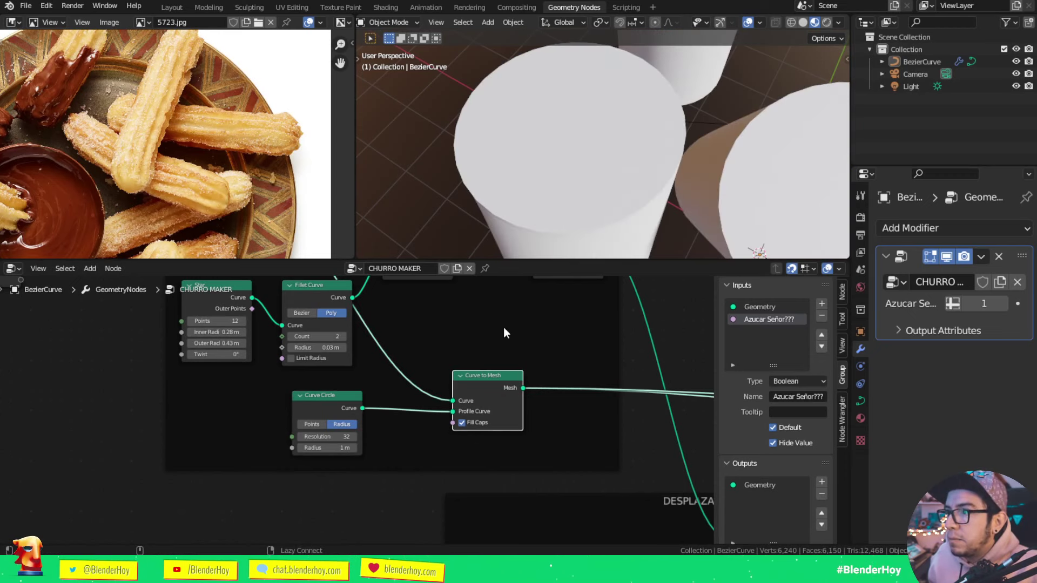
Step: Set the Curve Circle resolution to 7 and radius to 0.18 m
scroll(621, 141, down, 4)
scroll(621, 140, down, 2)
click(324, 437)
text(3)
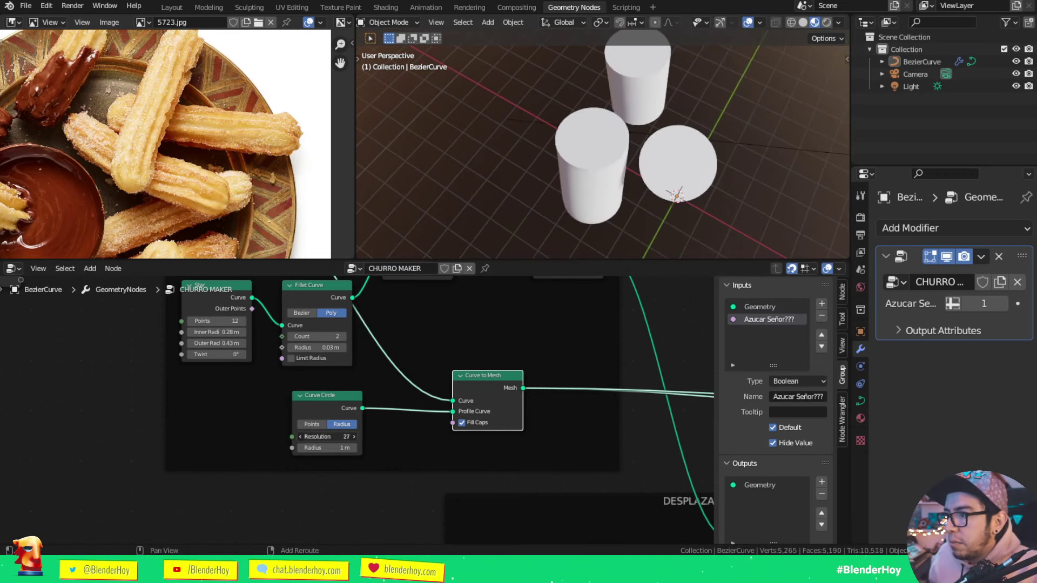
key(Return)
click(353, 436)
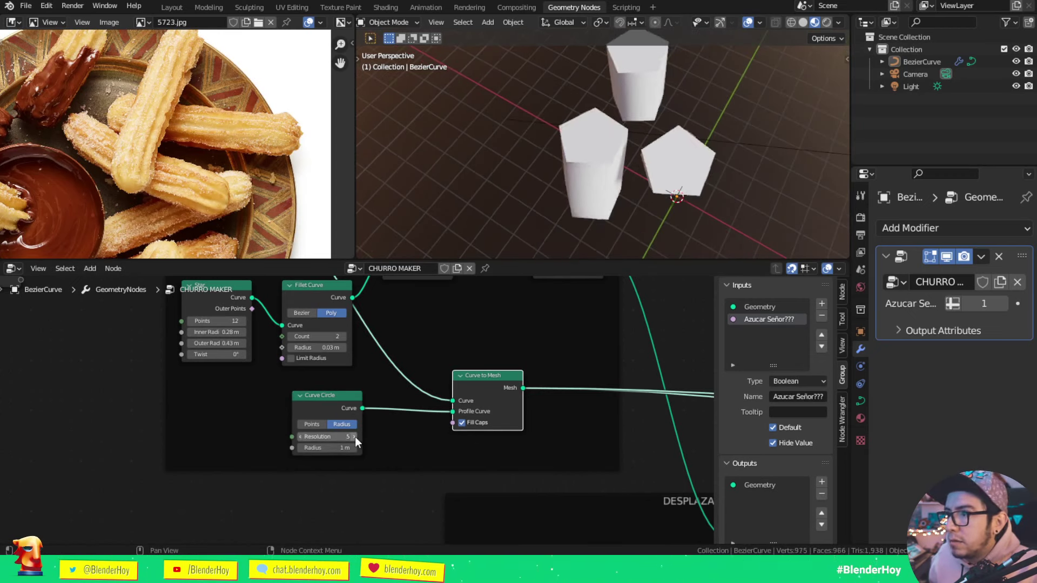
click(354, 437)
mouse_move(332, 449)
mouse_down()
mouse_move(313, 449)
mouse_move(327, 450)
mouse_up()
Step: Adjust the circle radius and compare star churro versus round tube previews
middle_drag(396, 312, 409, 386)
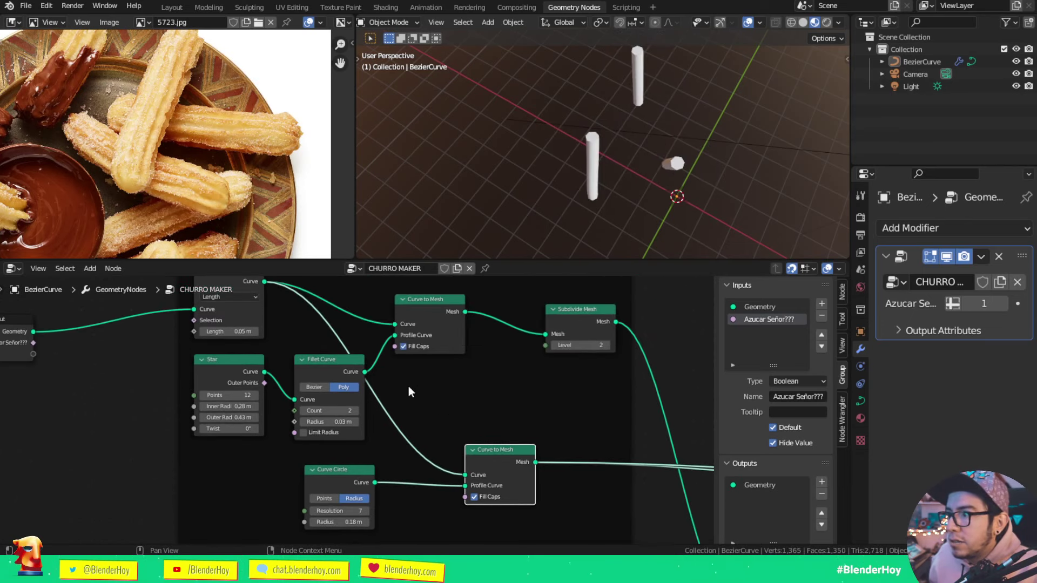
ctrl+shift+click(402, 321)
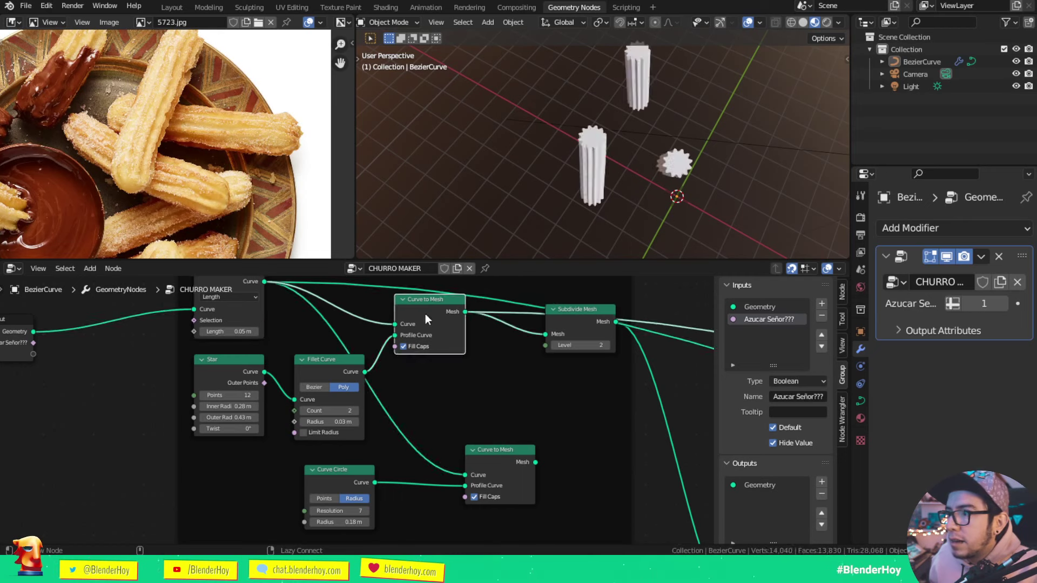
ctrl+shift+click(503, 463)
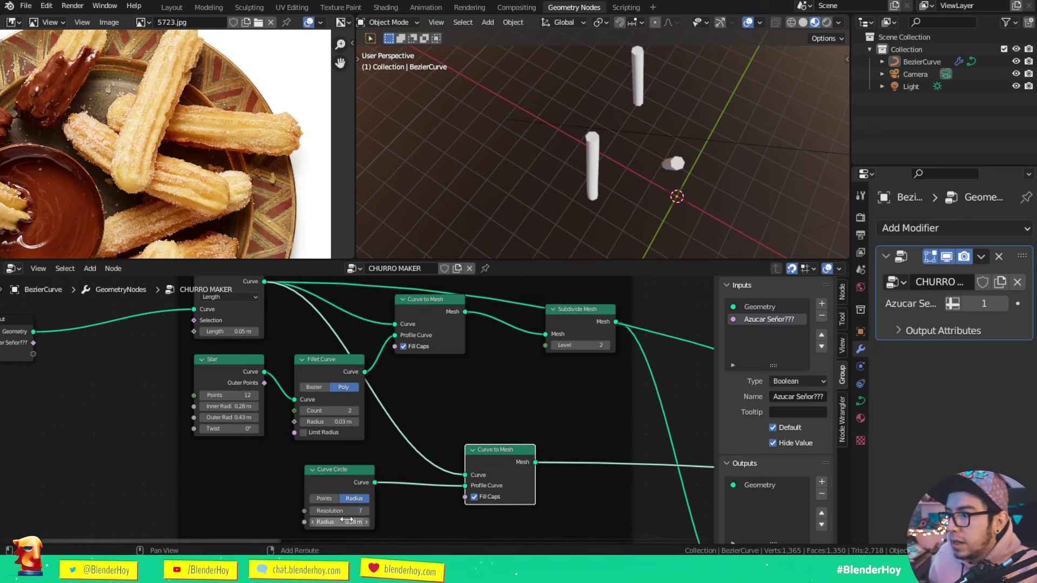
ctrl+shift+click(438, 309)
ctrl+shift+click(523, 480)
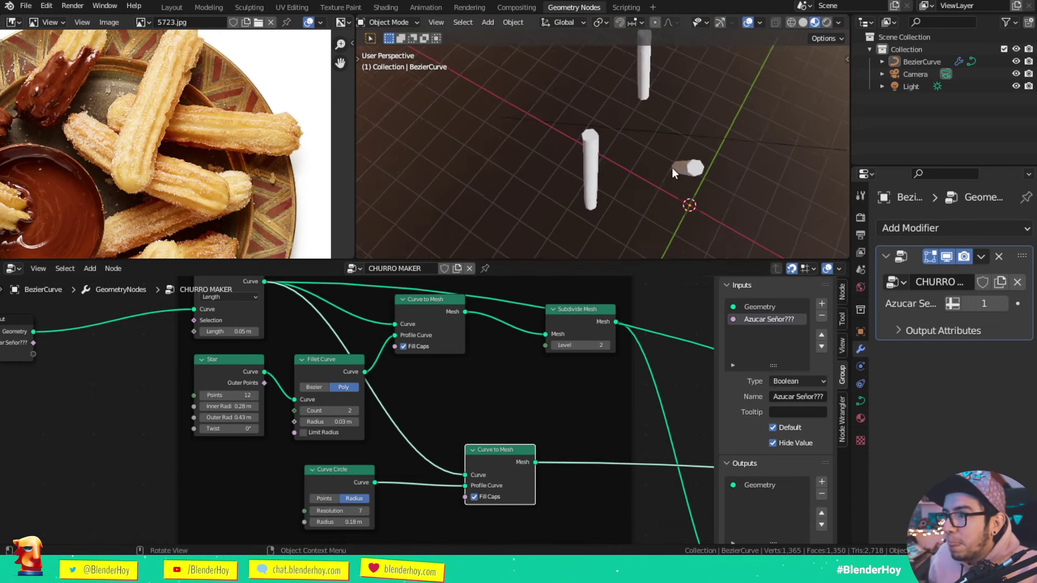
Step: Set the Curve Circle radius to 0.12 m, recompare both previews, and nudge Subdivide Mesh
drag(346, 523, 356, 520)
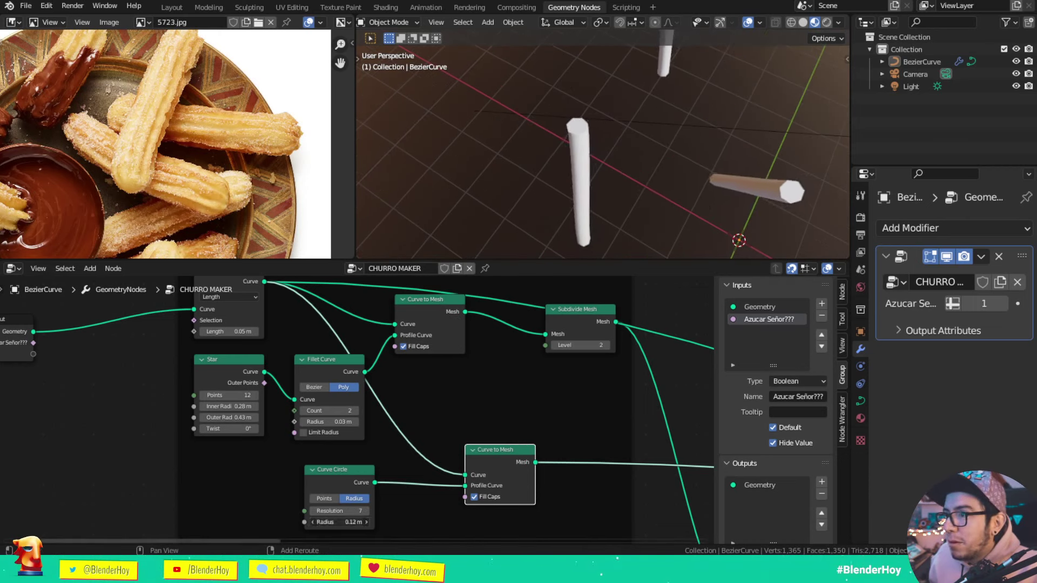
ctrl+shift+click(443, 300)
ctrl+shift+click(503, 459)
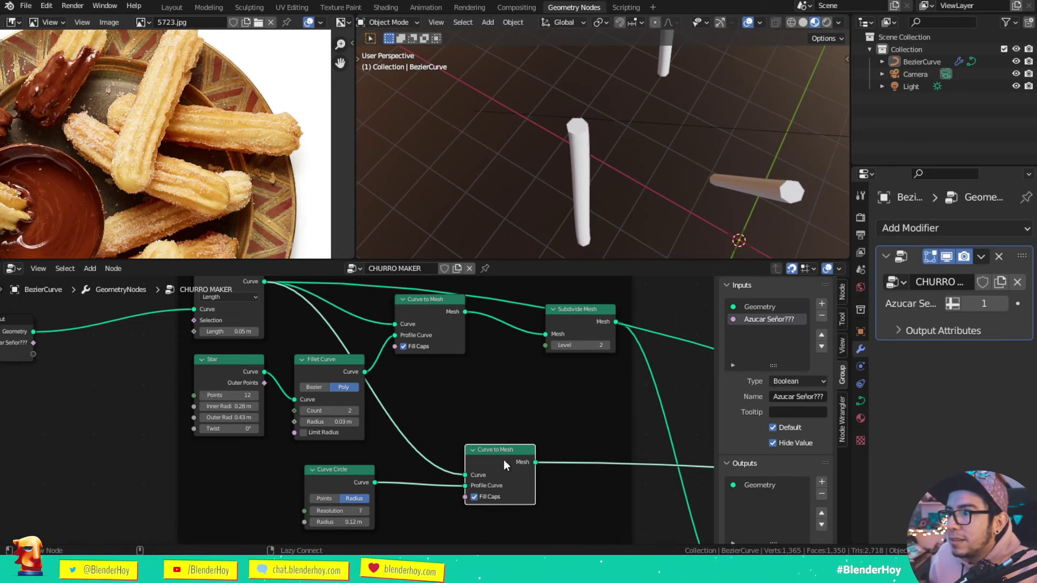
ctrl+shift+click(421, 306)
ctrl+shift+click(487, 459)
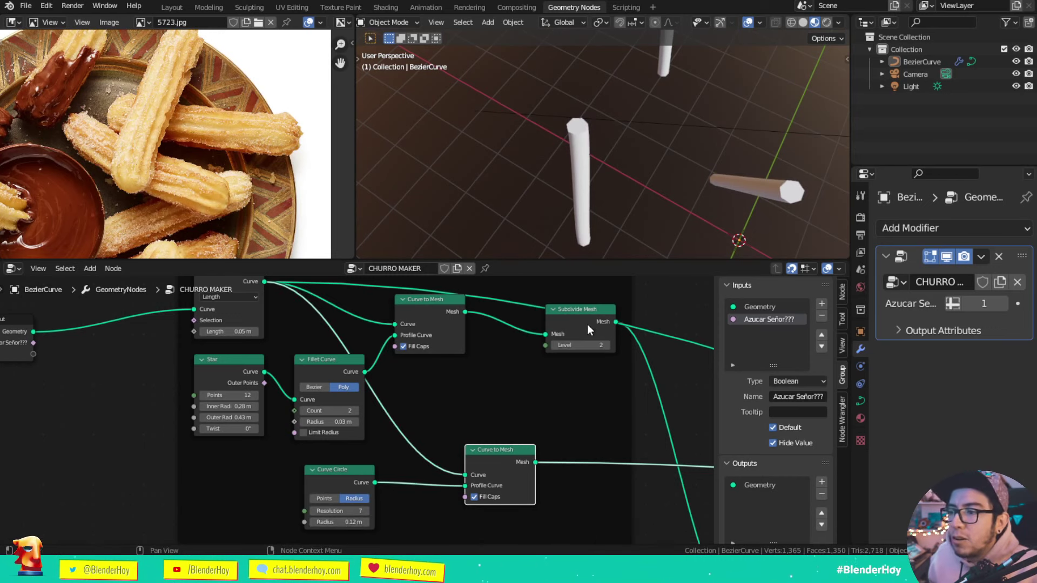
drag(588, 324, 556, 340)
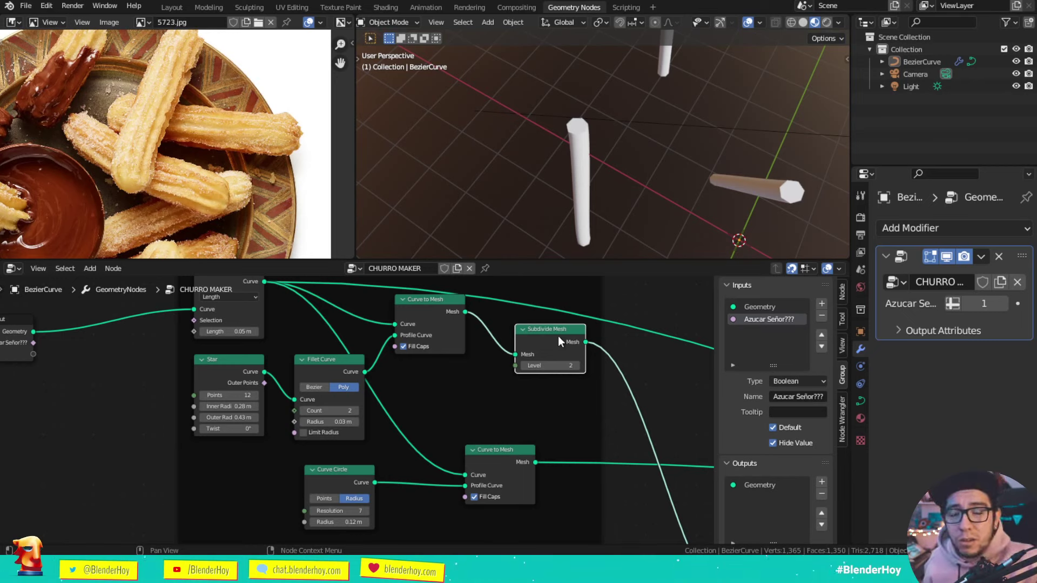
Step: Add a Difference Mesh Boolean node fed by the tube mesh
drag(535, 463, 623, 398)
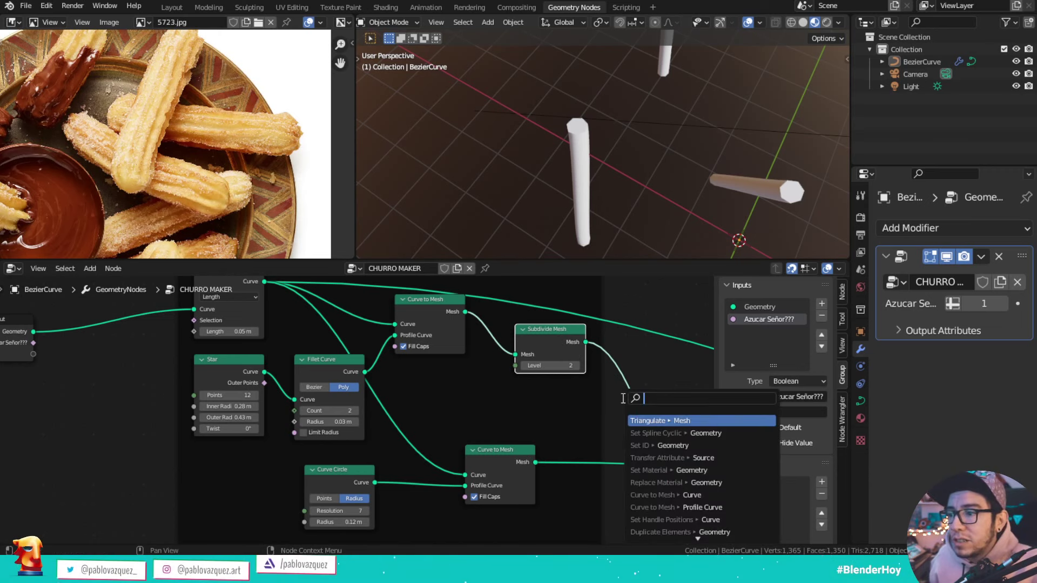
text(boo)
key(Return)
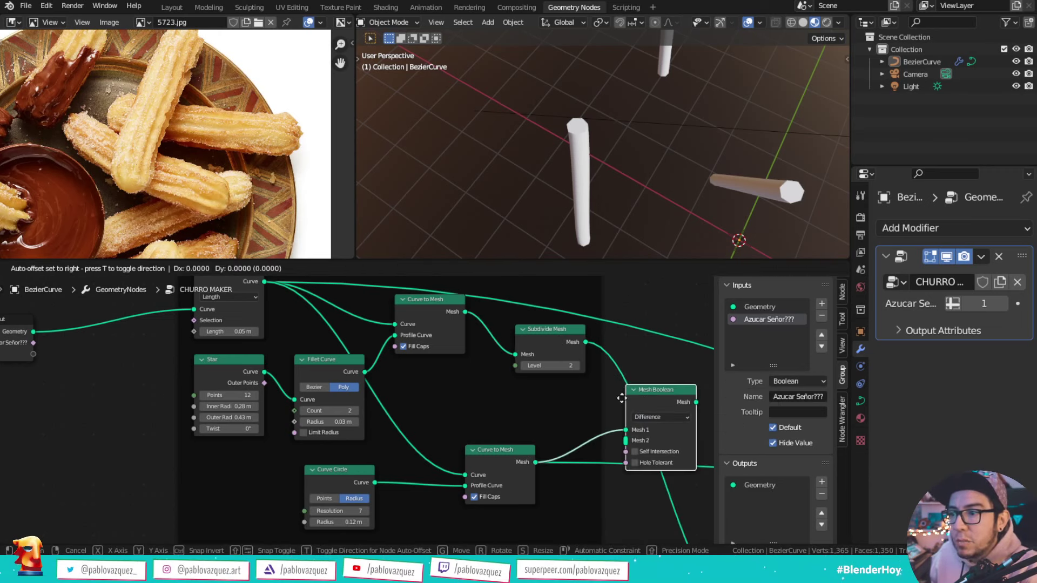
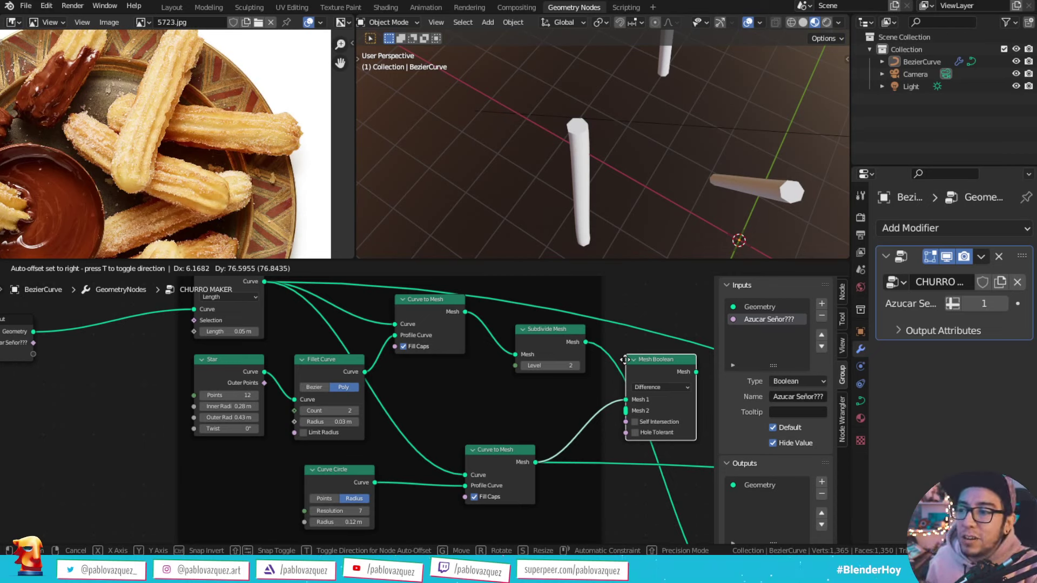
Step: Delete the Mesh Boolean node and rearrange the Curve to Mesh and Subdivide Mesh nodes
click(625, 359)
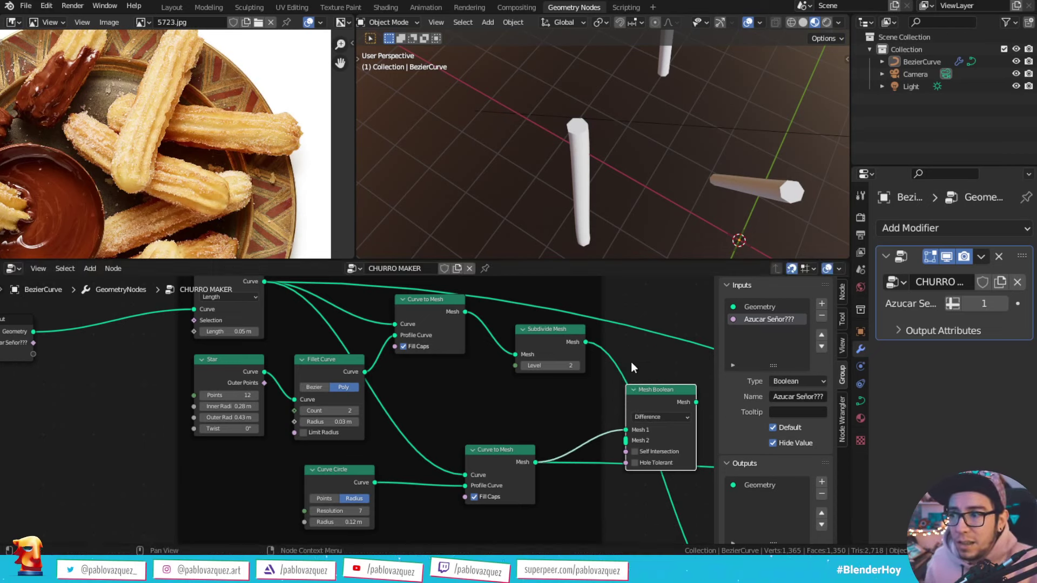
key(x)
middle_drag(660, 397, 543, 398)
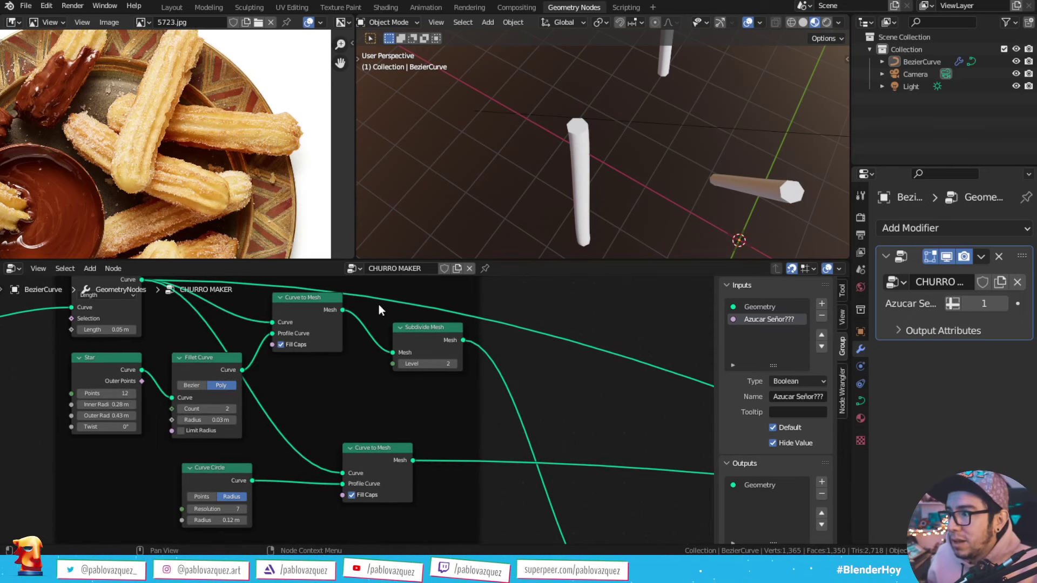
drag(312, 307, 312, 317)
drag(425, 328, 416, 329)
drag(380, 448, 410, 429)
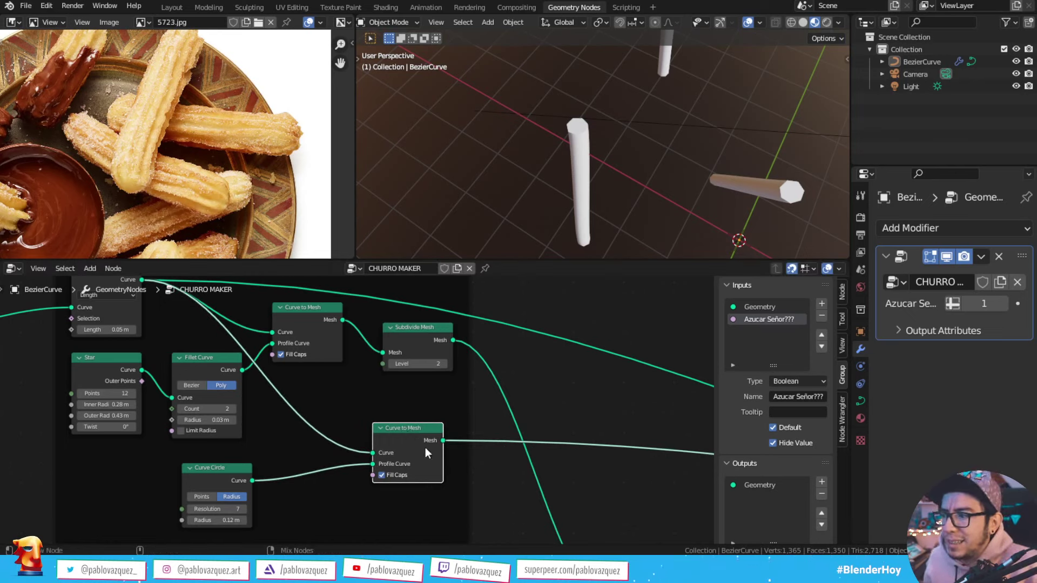
mouse_move(435, 341)
mouse_down()
mouse_move(455, 340)
mouse_move(445, 340)
mouse_up()
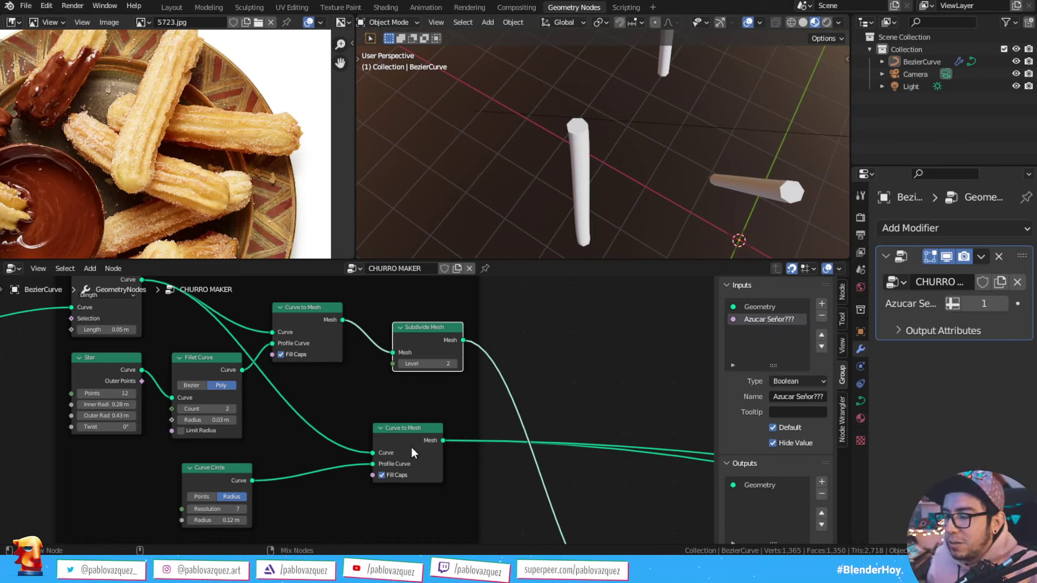
Step: Merge Subdivide Mesh and the lower Curve to Mesh with Join Geometry and send it to output
ctrl+shift+right_drag(412, 451, 427, 349)
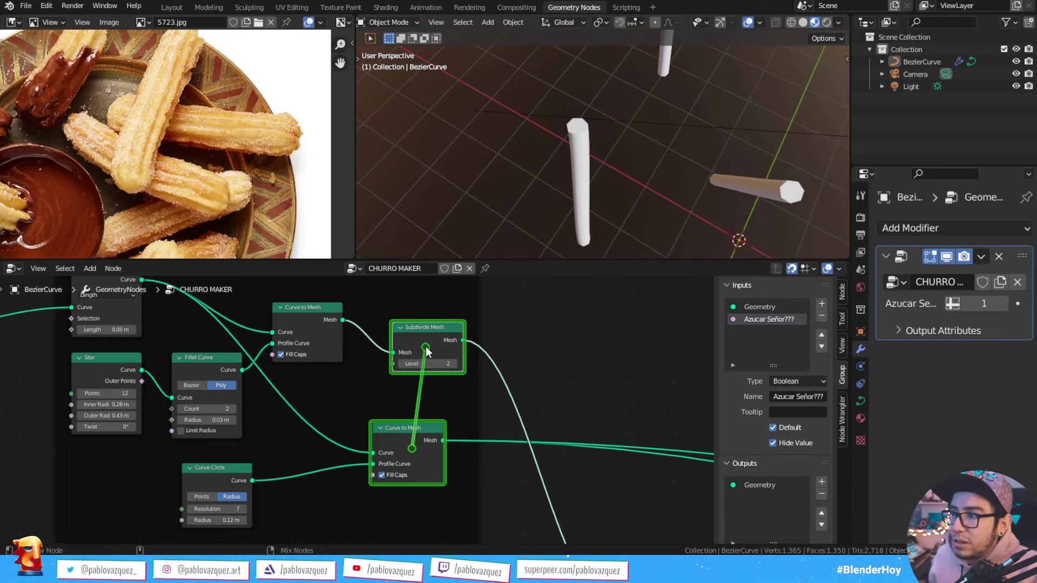
drag(605, 483, 551, 373)
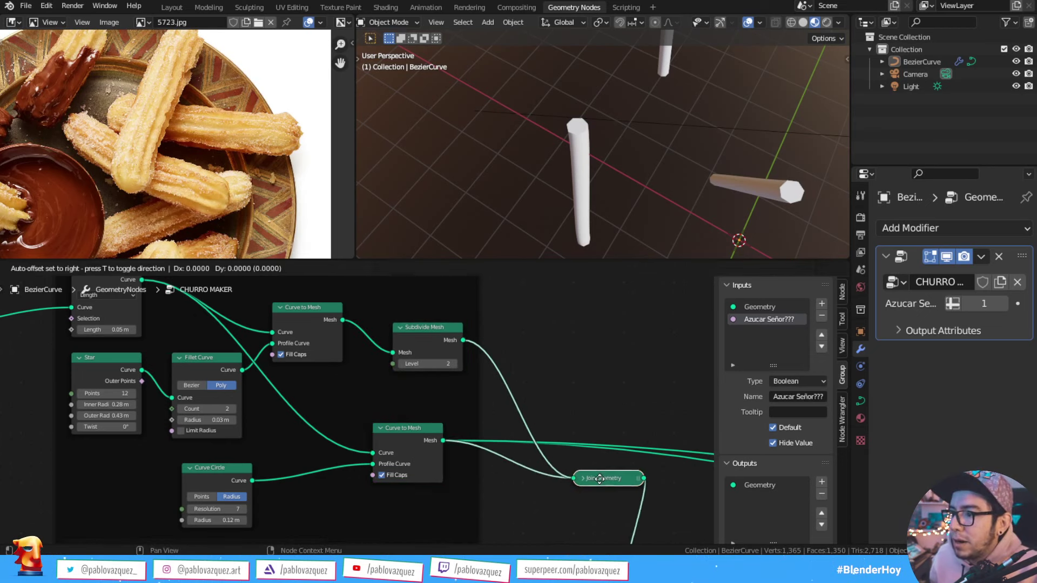
ctrl+shift+click(550, 370)
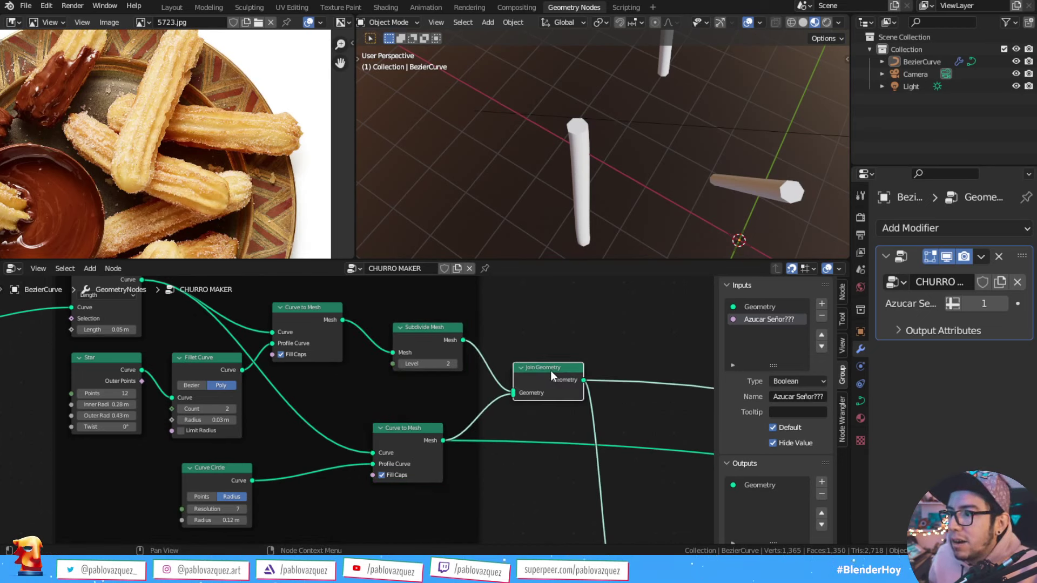
mouse_move(685, 151)
middle_down()
mouse_move(621, 167)
mouse_move(595, 140)
middle_up()
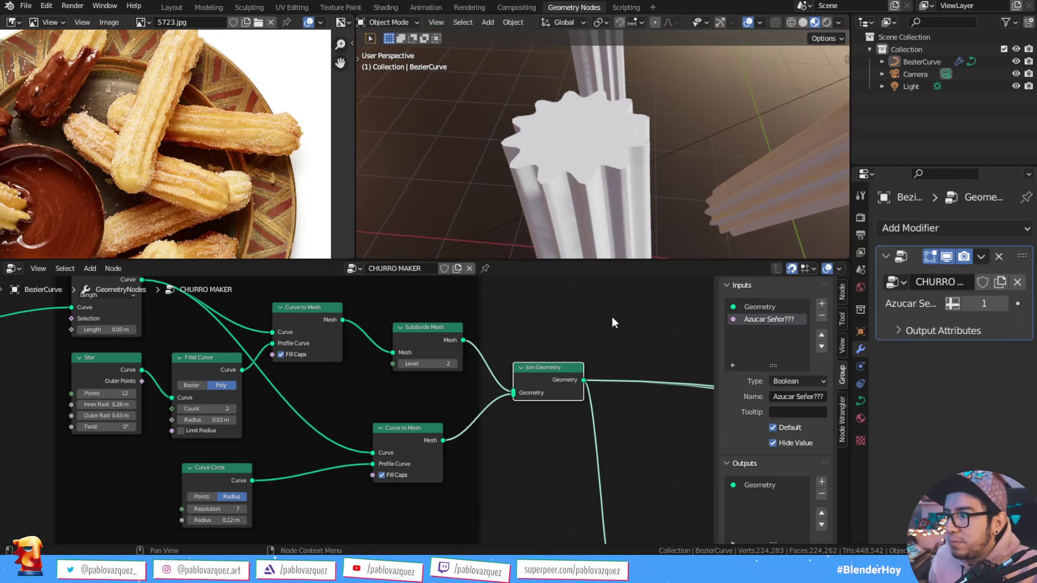
scroll(612, 316, down, 2)
Step: Move the churro Set Material node up and splice it between the top Curve to Mesh and Subdivide Mesh
mouse_move(585, 420)
middle_down()
mouse_move(443, 415)
mouse_move(564, 415)
middle_up()
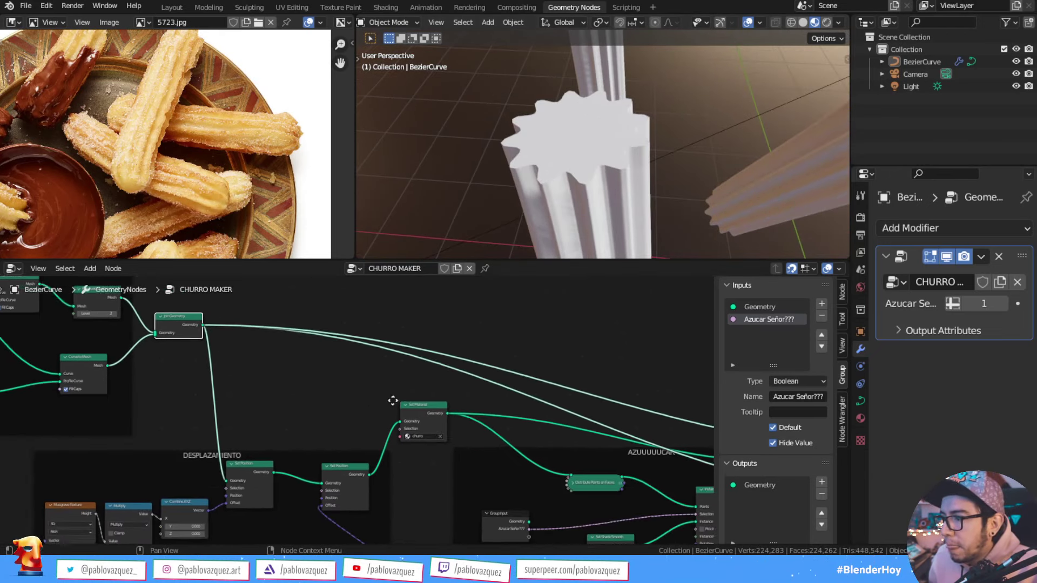
ctrl+shift+click(563, 410)
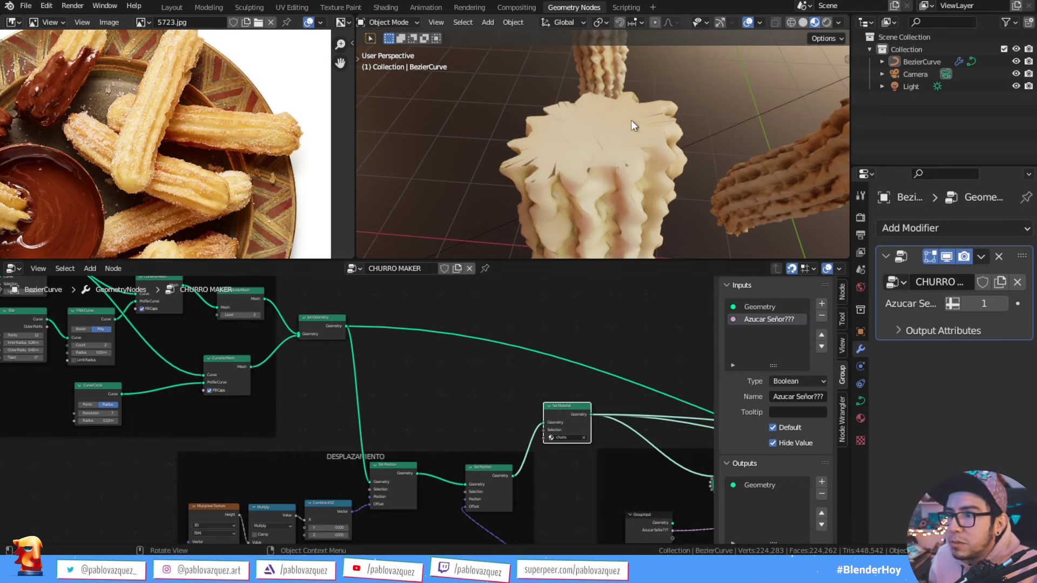
middle_drag(528, 409, 597, 426)
drag(634, 425, 613, 412)
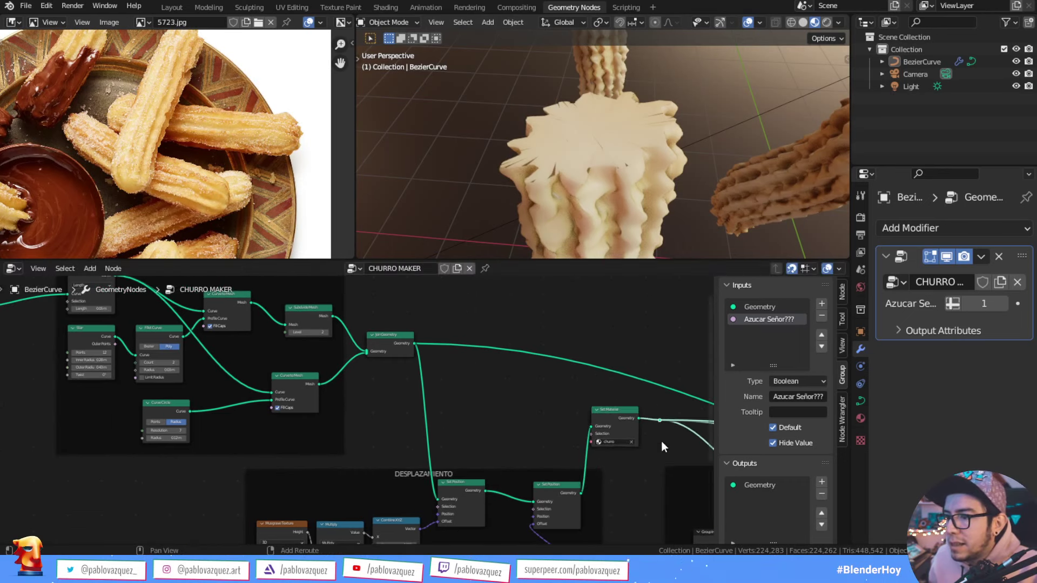
mouse_move(615, 410)
alt+mouse_down()
mouse_move(524, 345)
mouse_move(297, 324)
alt+mouse_up()
middle_drag(738, 115, 679, 141)
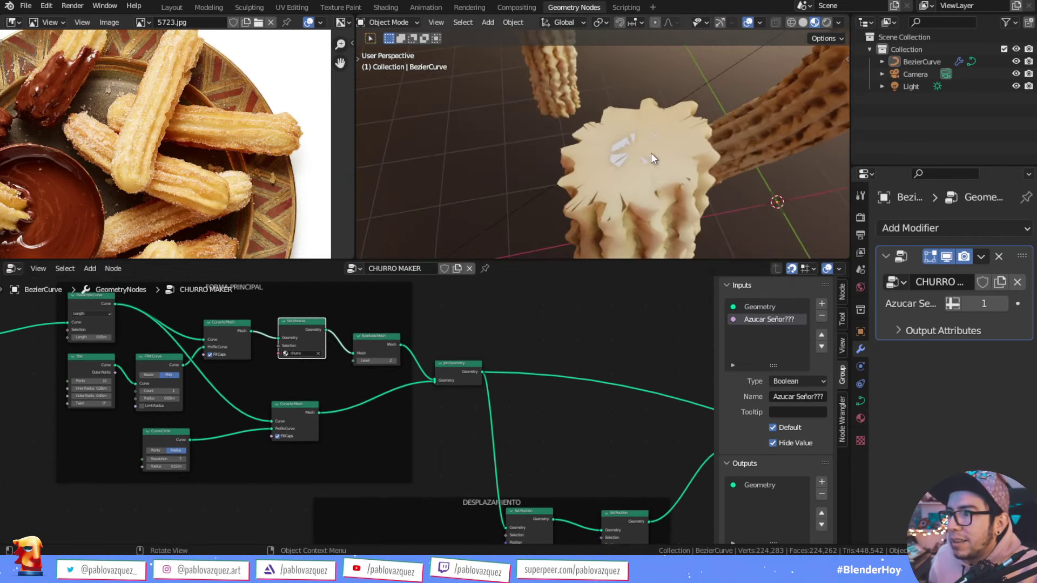
scroll(324, 381, up, 1)
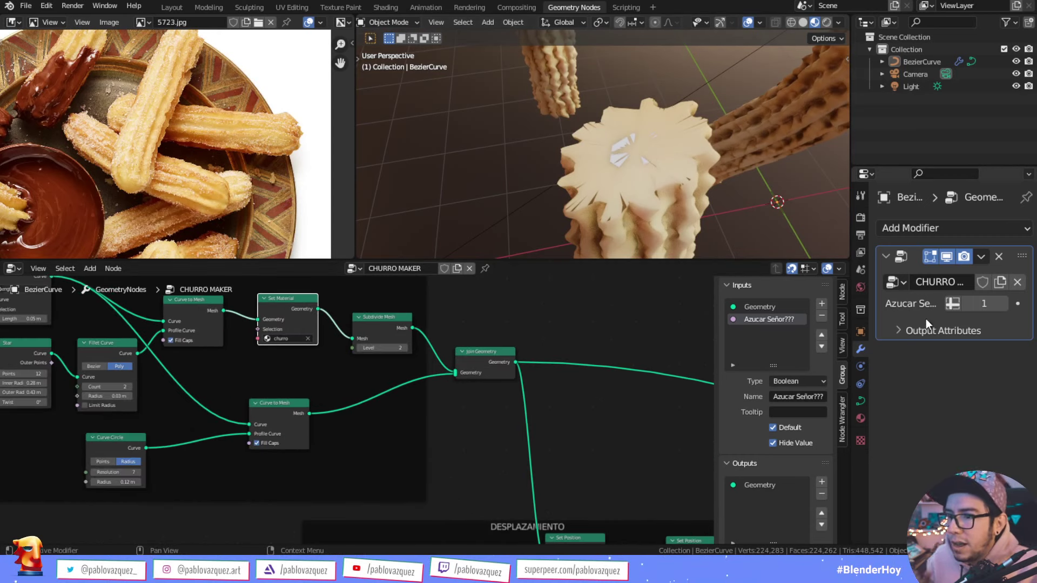
Step: Add a third material slot with a new material named dulce_de_chele
click(861, 418)
click(1024, 228)
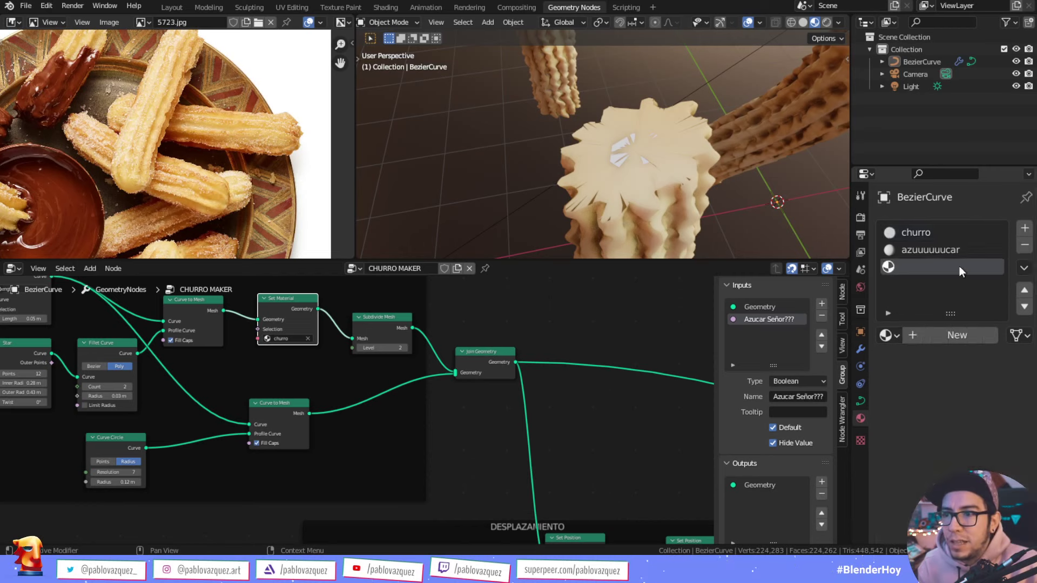
click(917, 336)
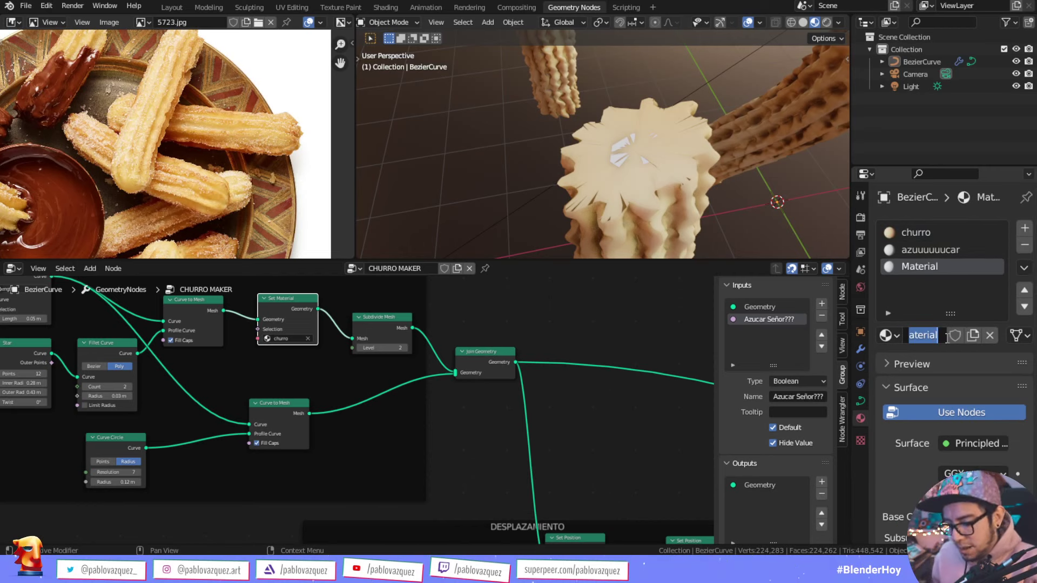
double_click(937, 336)
text(dulce_de_)
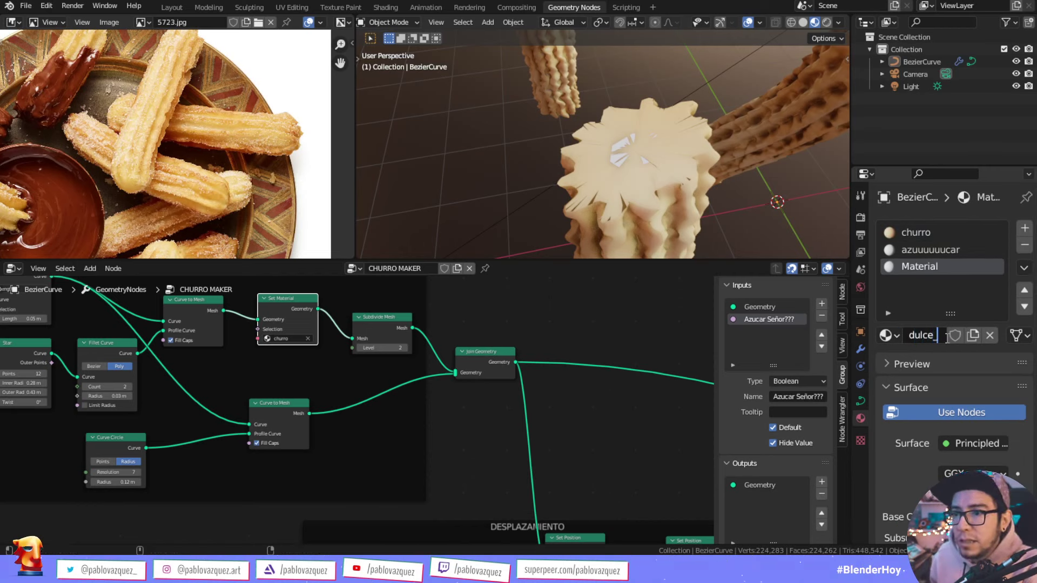
text(chele)
key(Return)
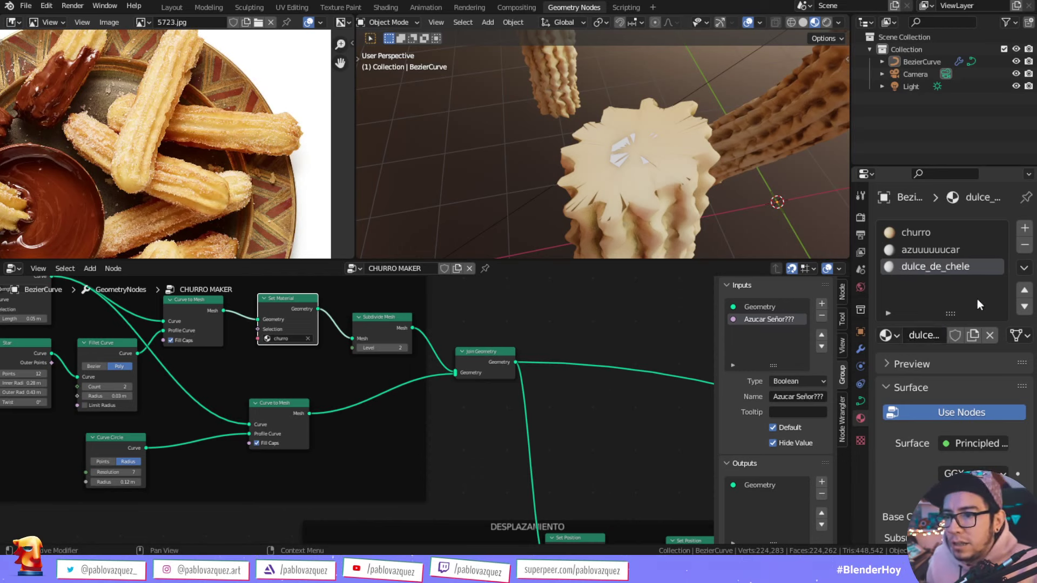
scroll(986, 436, down, 3)
Step: Set the dulce_de_chele base colour to a very dark brown
click(986, 437)
click(906, 283)
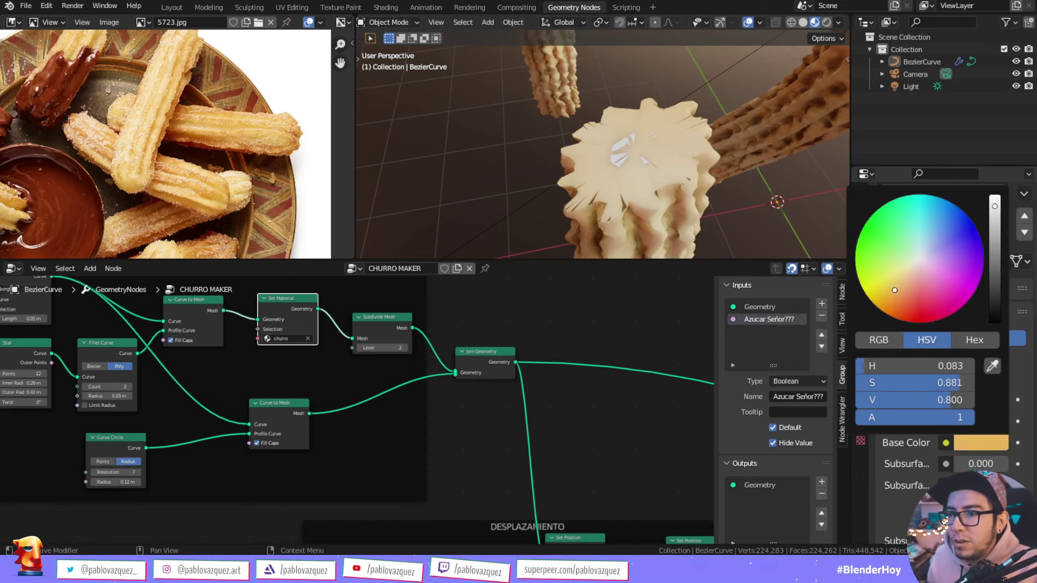
drag(995, 246, 995, 274)
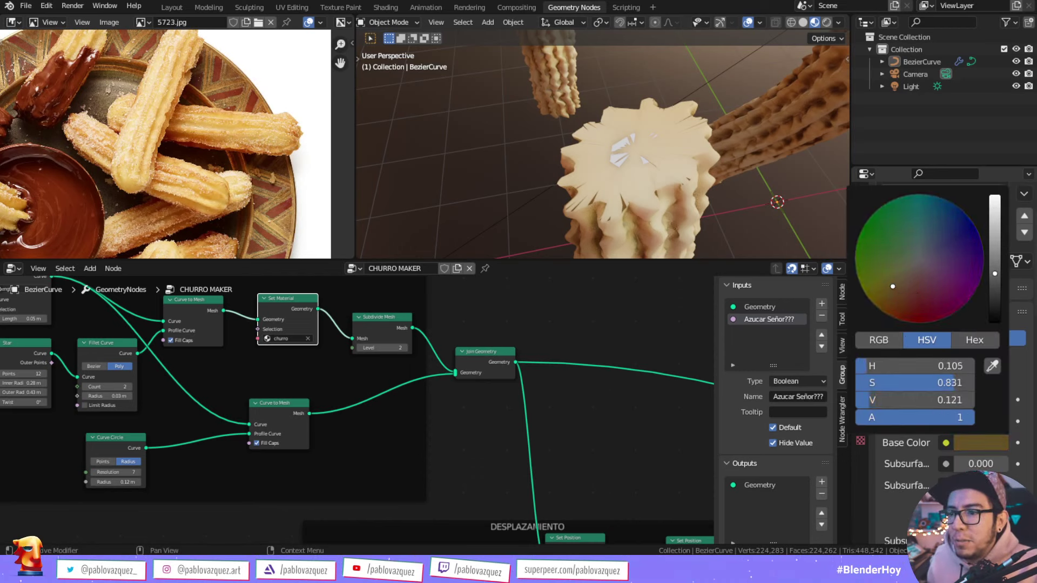
drag(893, 286, 897, 297)
drag(995, 274, 994, 286)
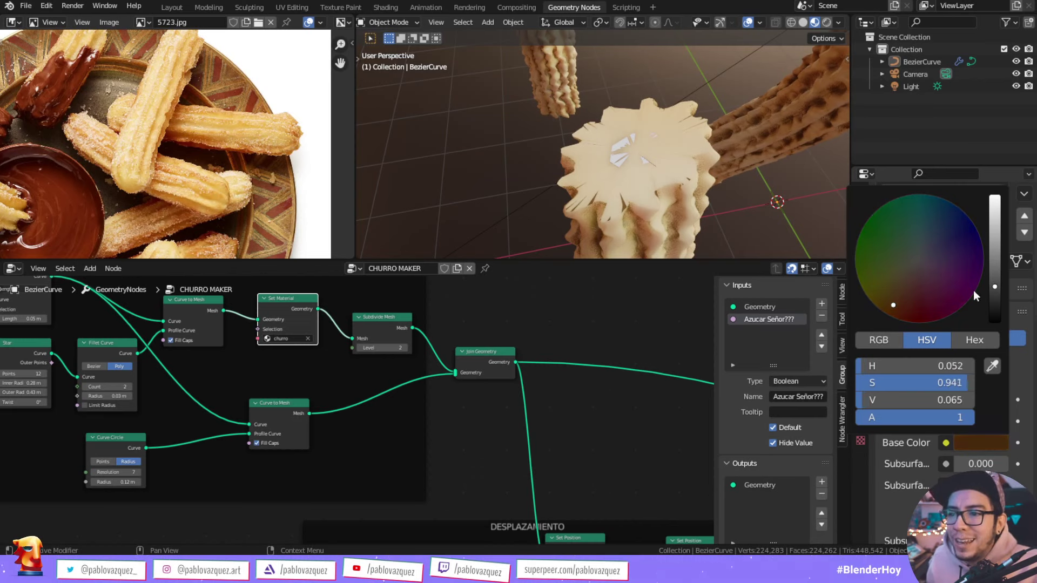
drag(893, 305, 890, 292)
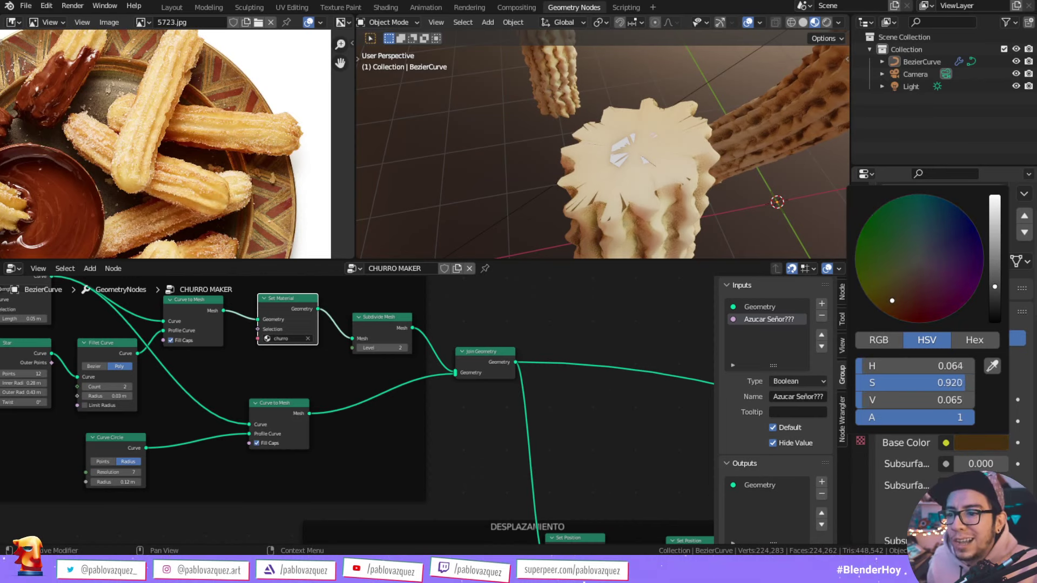
middle_drag(415, 346, 511, 349)
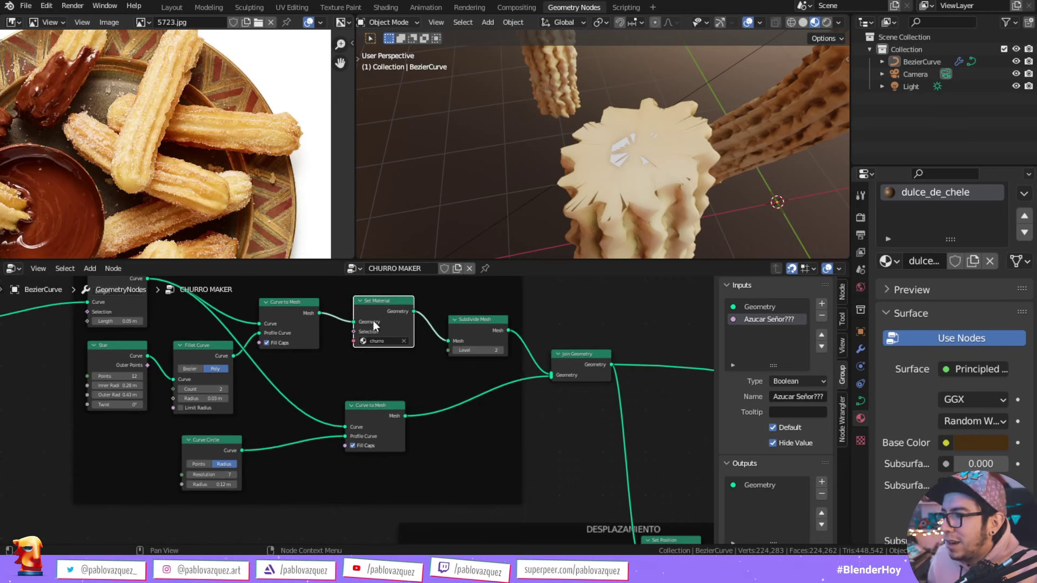
Step: Duplicate Set Material onto the lower Curve to Mesh link and assign it dulce_de_chele
key(shift+d)
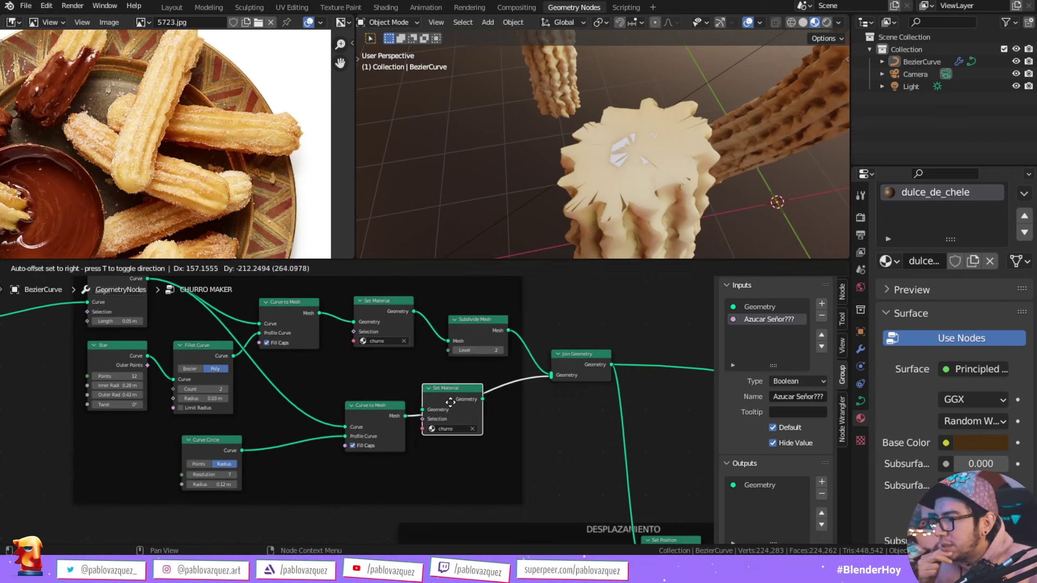
click(458, 403)
scroll(501, 423, up, 2)
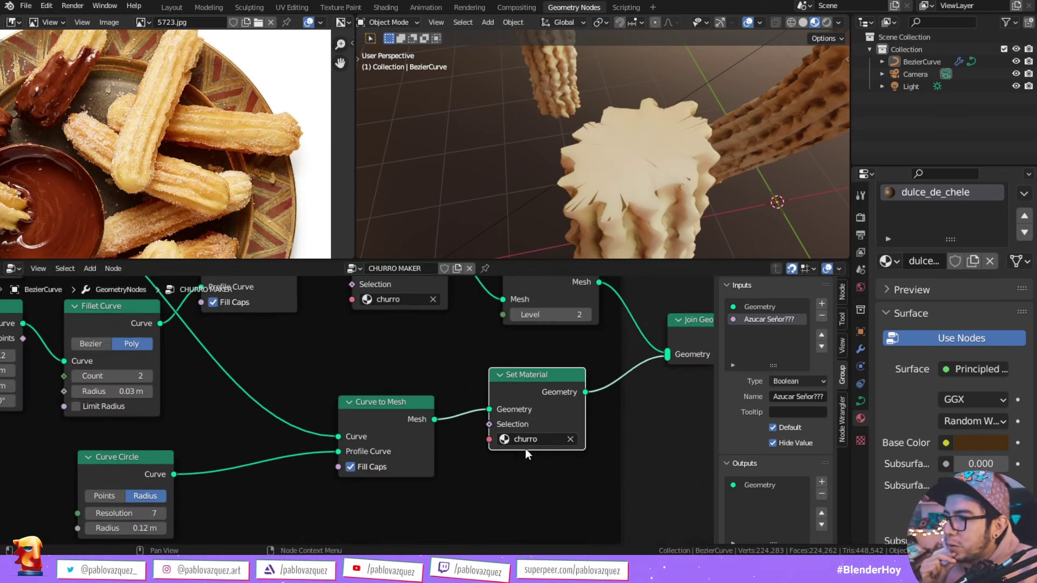
click(525, 441)
click(530, 324)
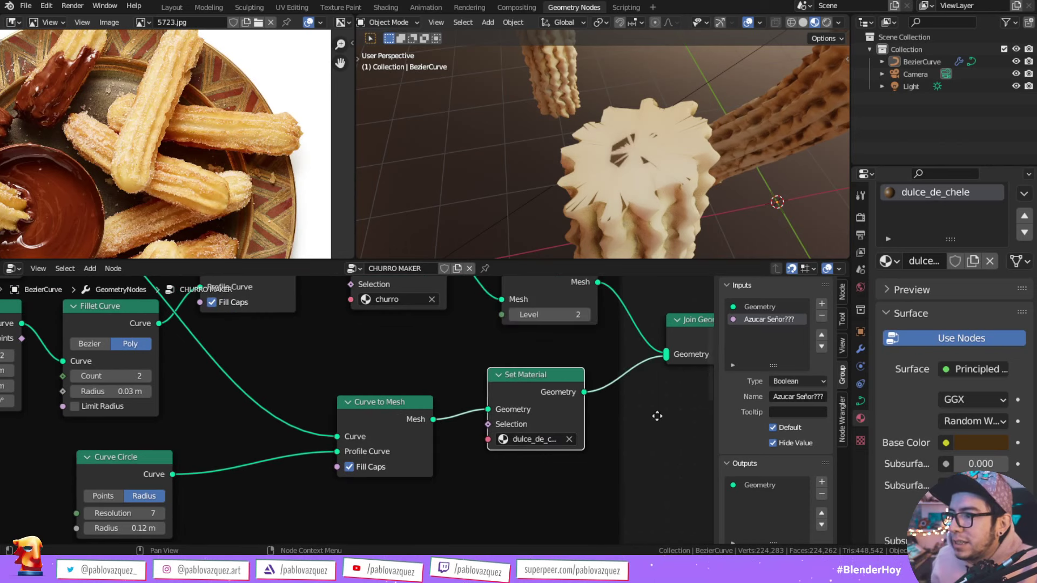
middle_drag(694, 364, 514, 413)
mouse_move(625, 212)
middle_down()
mouse_move(616, 63)
mouse_move(618, 197)
middle_up()
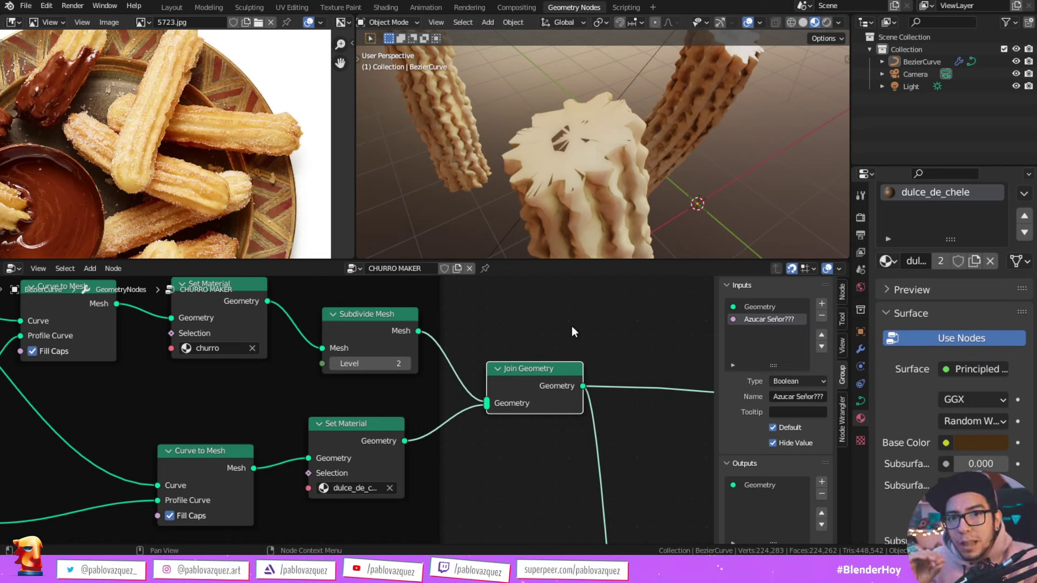
Step: Select the FORMA PRINCIPAL frame's nodes and move the upper Curve to Mesh up and left
scroll(497, 437, down, 1)
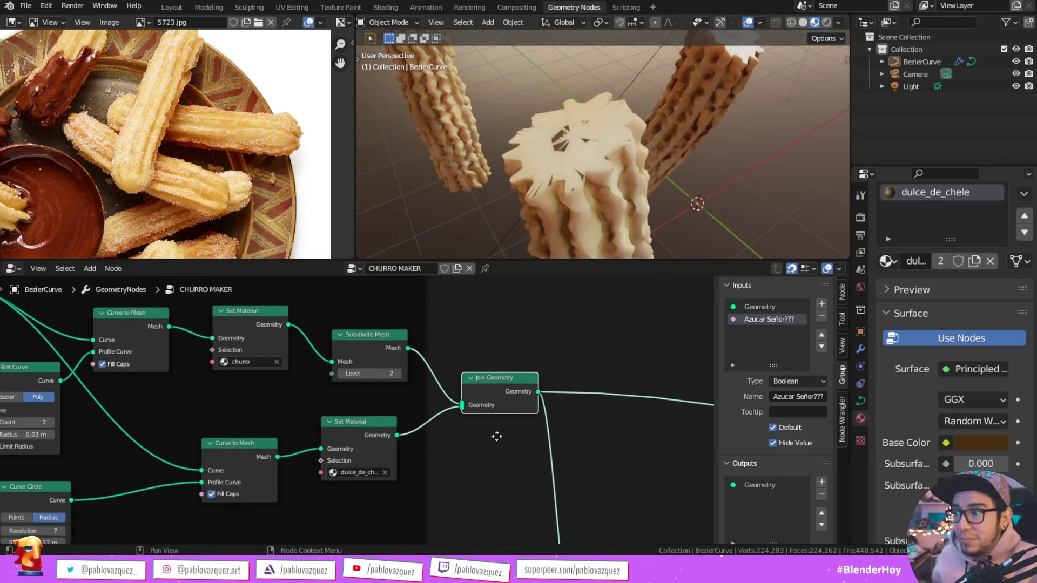
middle_drag(497, 436, 555, 452)
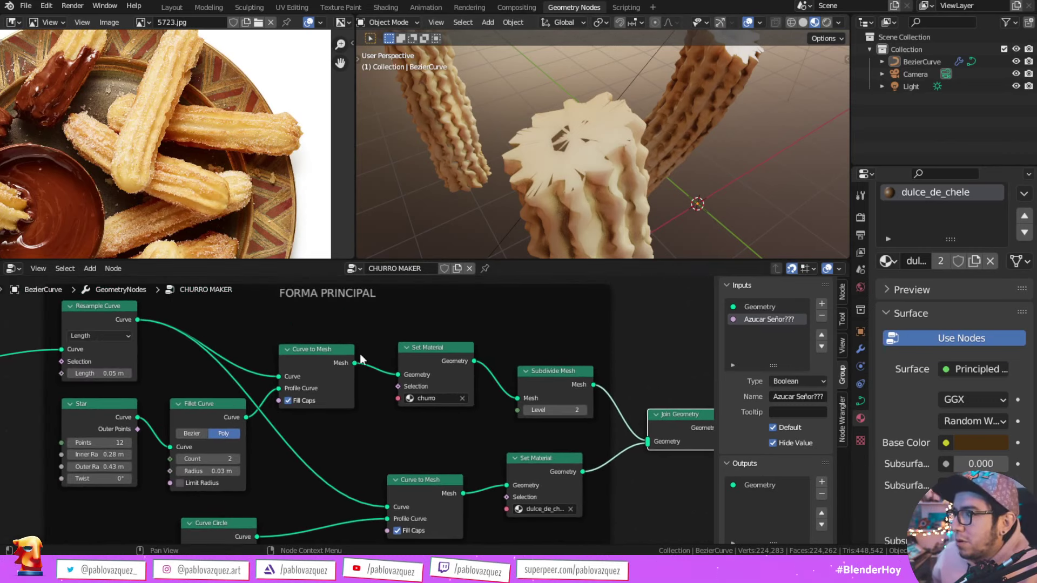
scroll(604, 404, down, 1)
scroll(565, 368, down, 1)
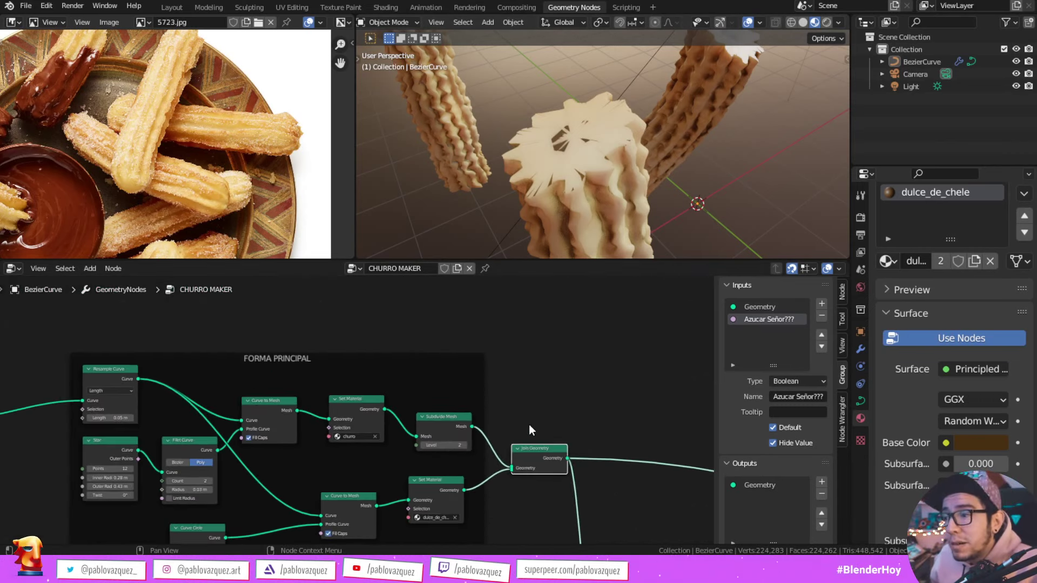
scroll(483, 435, up, 2)
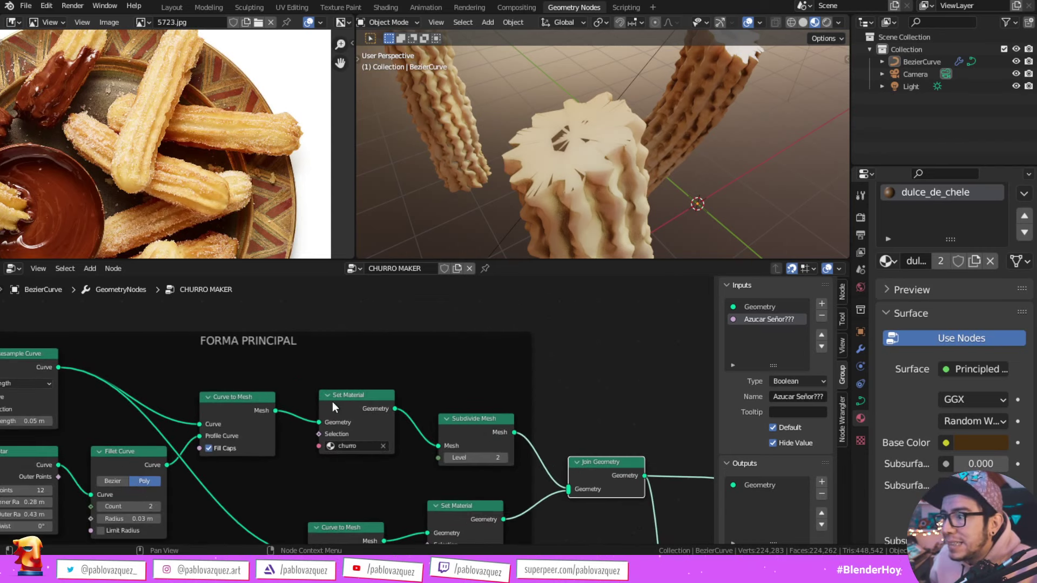
middle_drag(332, 401, 527, 412)
drag(497, 476, 300, 362)
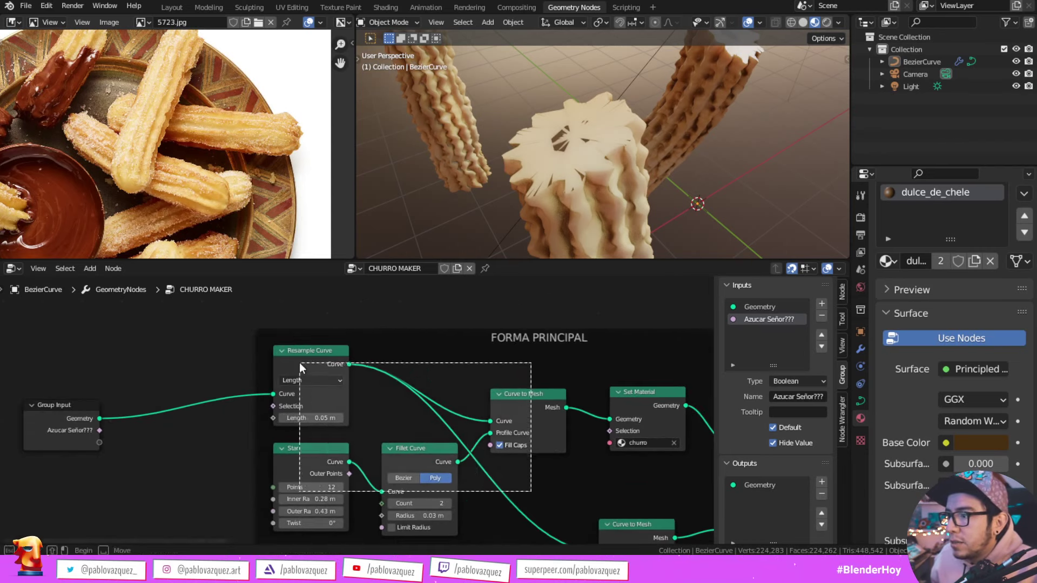
mouse_move(512, 409)
mouse_down()
mouse_move(521, 387)
mouse_move(494, 375)
mouse_move(515, 363)
mouse_up()
click(550, 310)
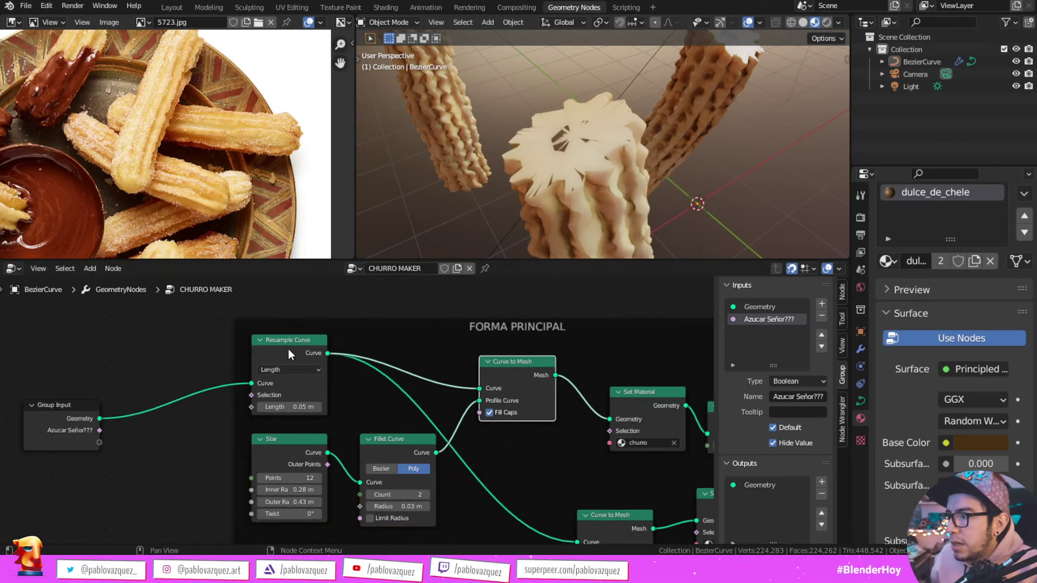
middle_drag(288, 349, 373, 401)
mouse_move(327, 353)
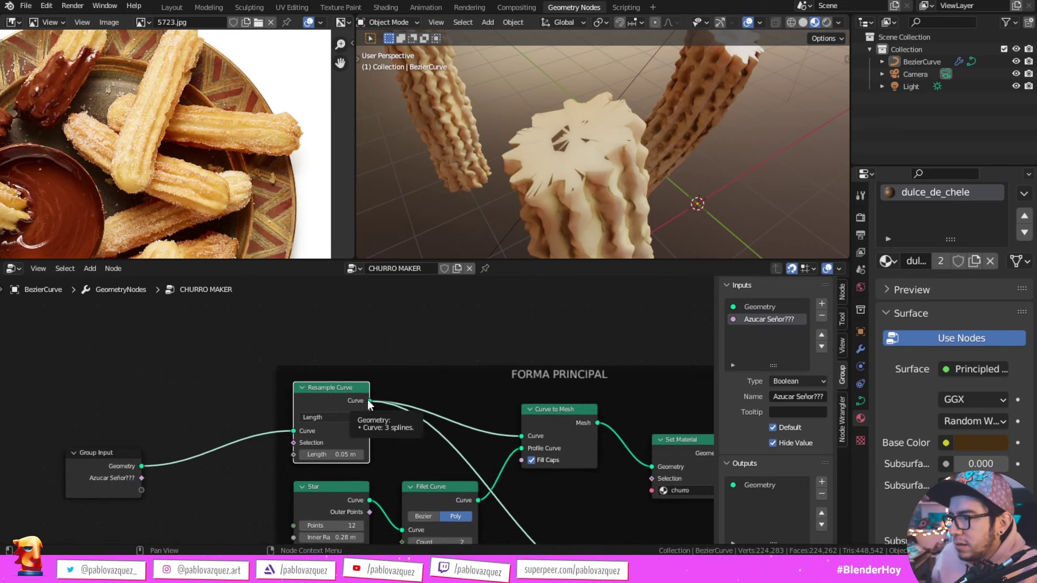
middle_drag(367, 400, 248, 308)
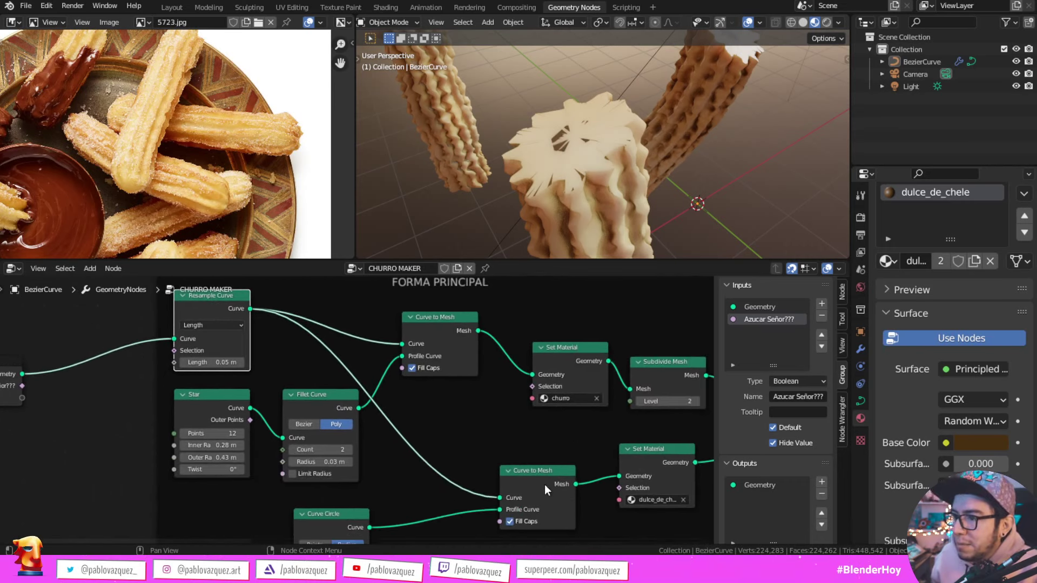
Step: Reposition the lower Curve to Mesh, dulce_de_chele Set Material and upper Curve to Mesh nodes
drag(545, 485, 523, 494)
drag(656, 449, 656, 480)
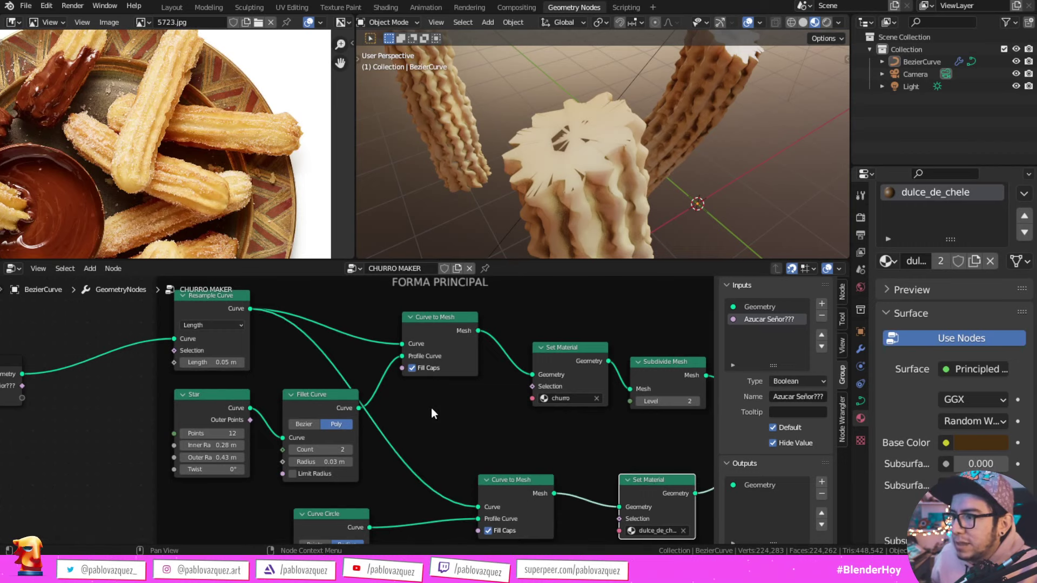
middle_drag(432, 414, 436, 469)
drag(449, 397, 491, 364)
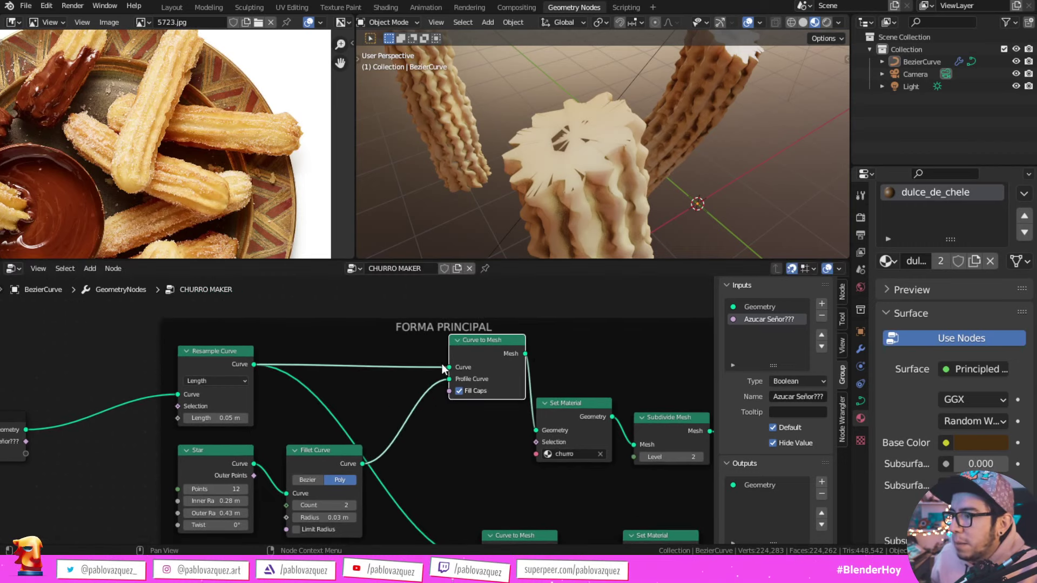
Step: Insert a Trim Curve node between Resample Curve and the upper Curve to Mesh
click(248, 370)
key(shift+a)
text(trim)
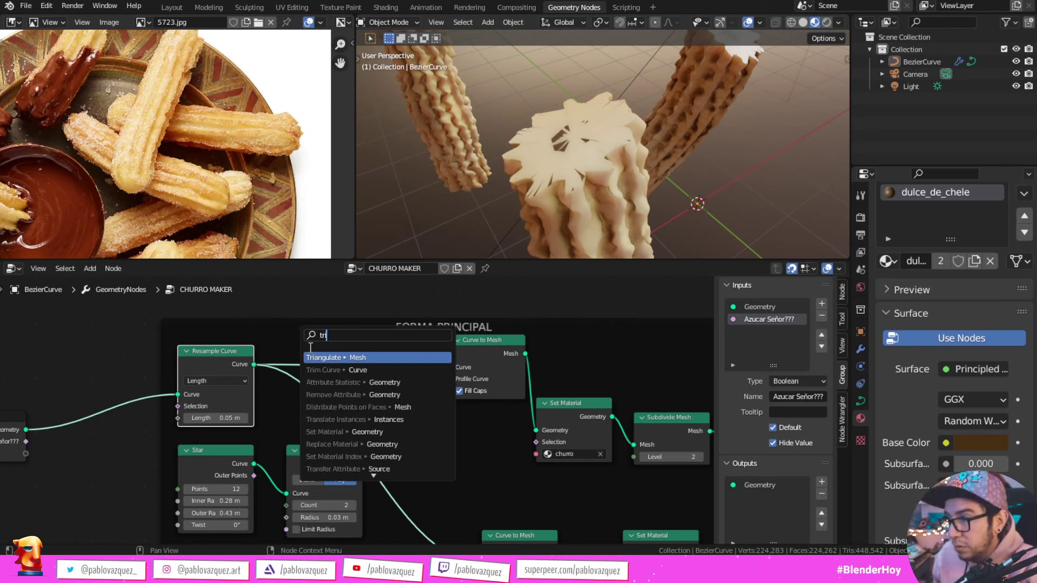
key(Return)
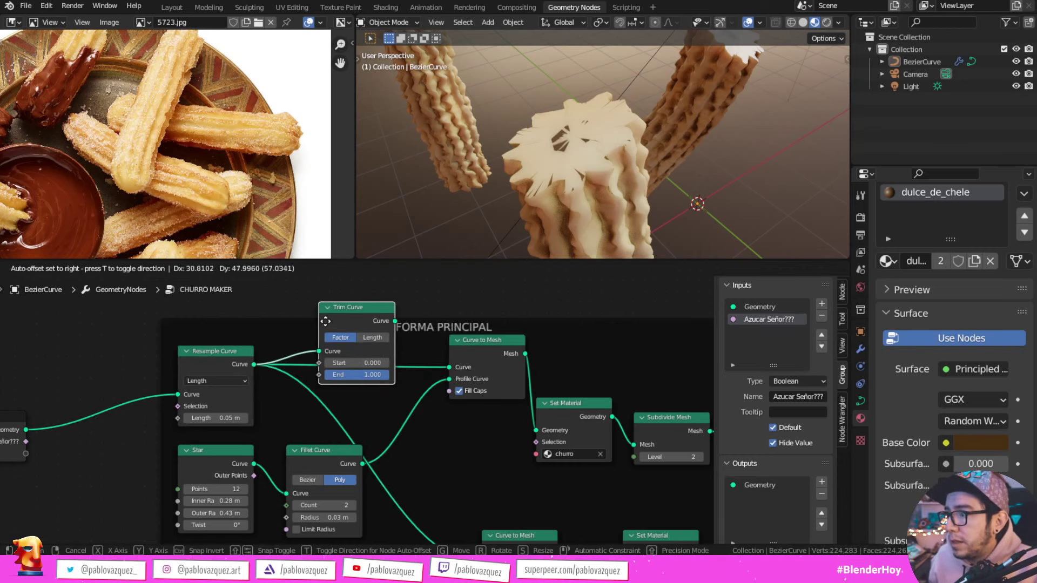
click(324, 323)
drag(384, 322, 450, 362)
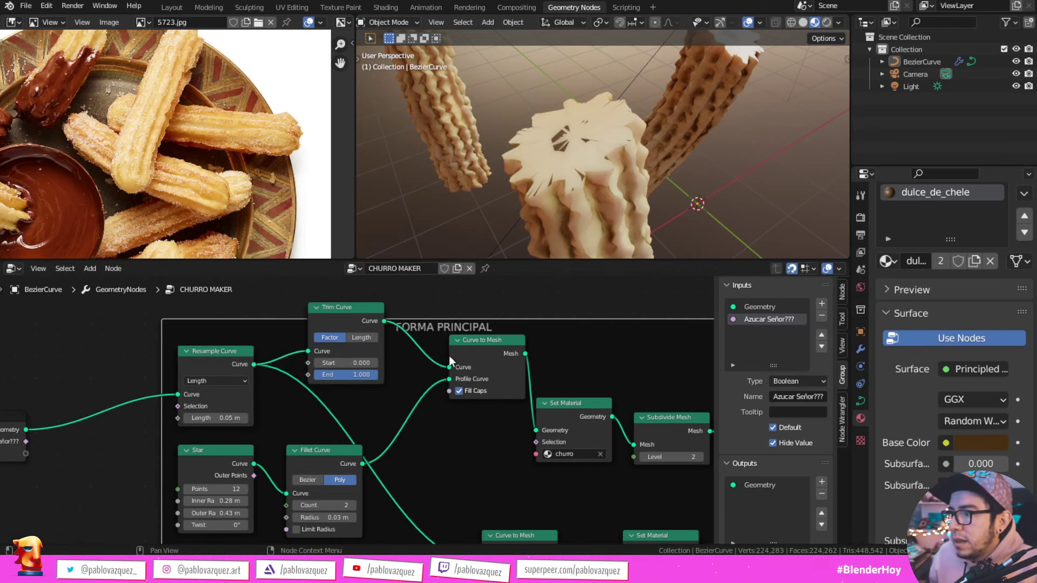
Step: Set the Trim Curve Start to 0.287 and End to 0.984
shift+drag(355, 364, 339, 375)
mouse_move(722, 141)
middle_down()
mouse_move(719, 115)
mouse_move(643, 140)
mouse_move(670, 151)
mouse_move(710, 142)
middle_up()
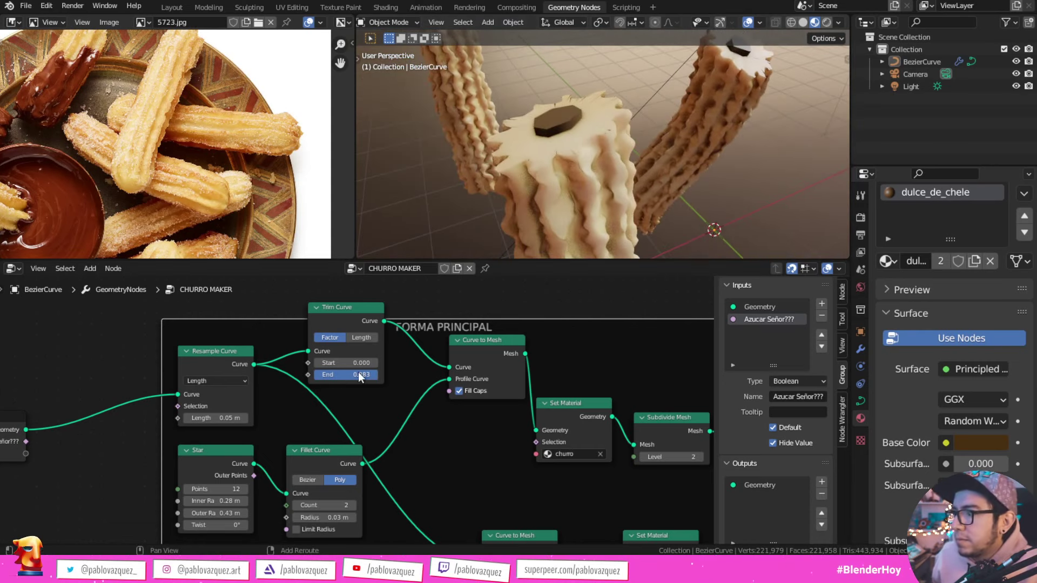
mouse_move(373, 363)
mouse_down()
mouse_move(459, 363)
mouse_move(356, 345)
mouse_up()
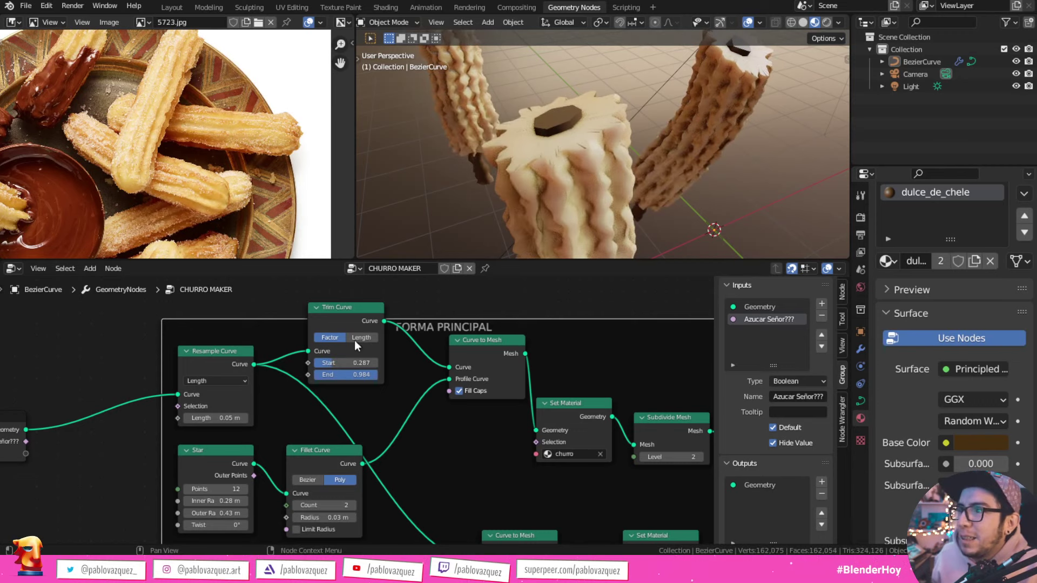
scroll(455, 391, down, 2)
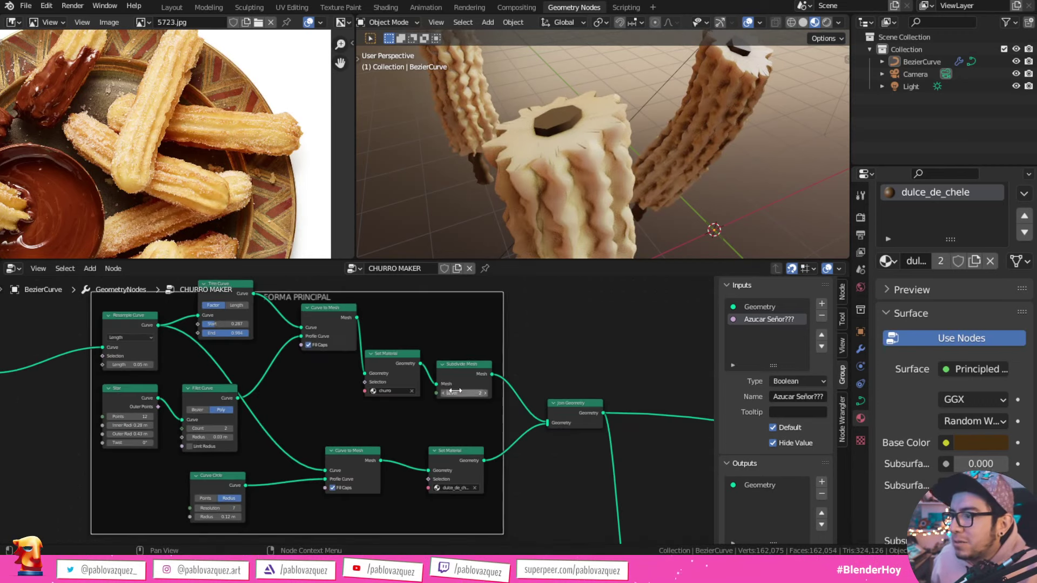
Step: Duplicate Subdivide Mesh onto the filling branch before its dulce_de_chele Set Material
scroll(460, 378, up, 2)
scroll(461, 371, up, 2)
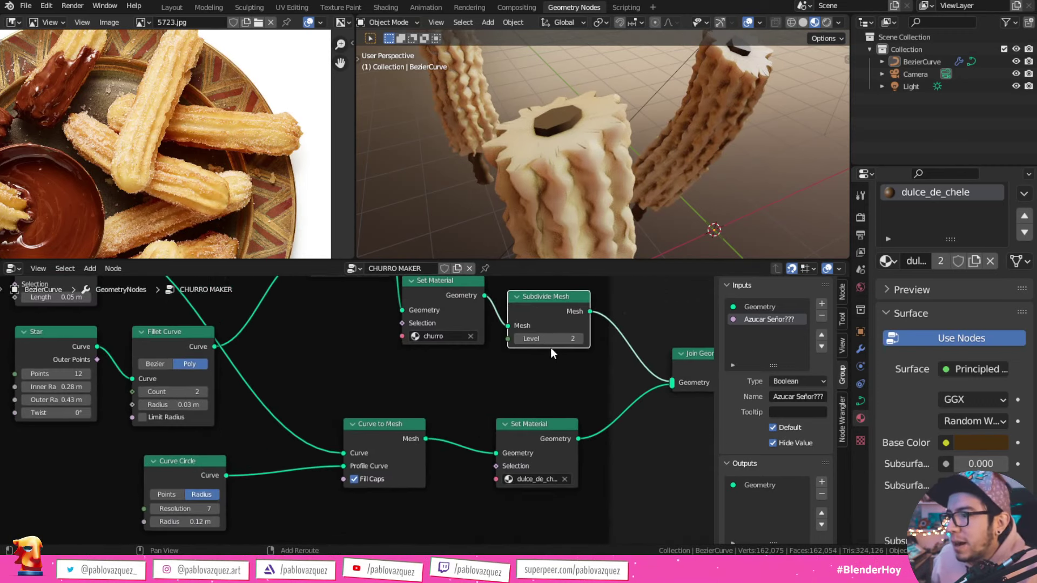
key(shift+d)
click(515, 463)
mouse_move(588, 128)
middle_down()
mouse_move(633, 225)
mouse_move(615, 212)
middle_up()
Step: Set the material roughness to 0.000
scroll(611, 458, down, 2)
mouse_move(612, 458)
middle_down()
mouse_move(488, 413)
mouse_move(447, 379)
middle_up()
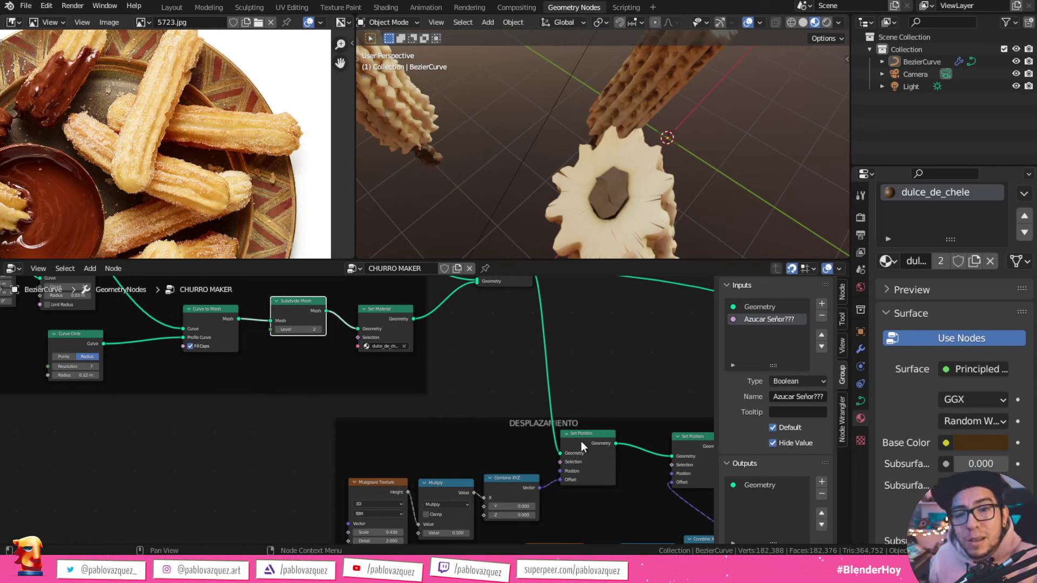
middle_drag(665, 173, 702, 162)
scroll(950, 400, down, 5)
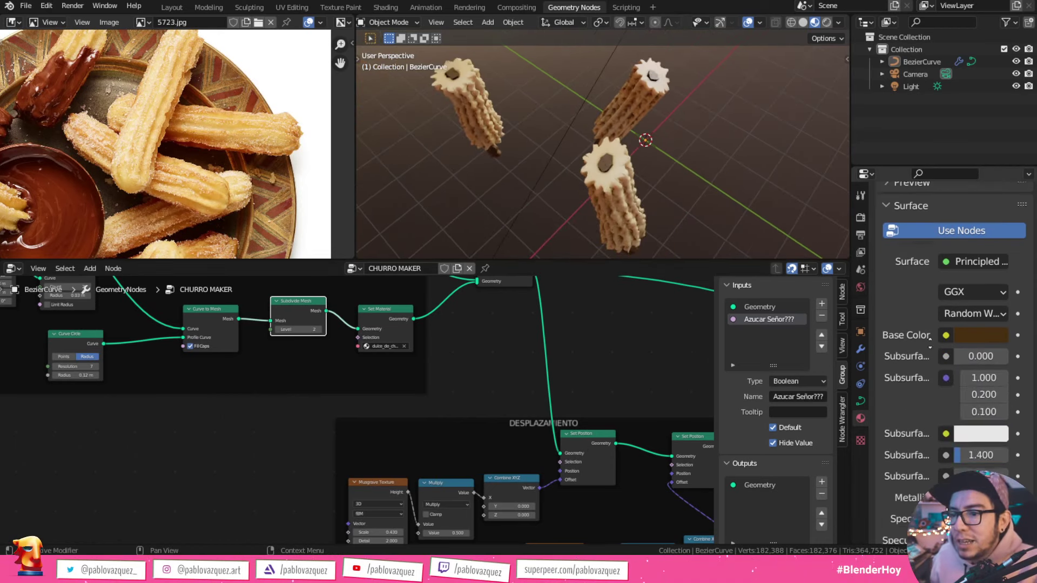
scroll(951, 401, down, 5)
drag(991, 406, 953, 405)
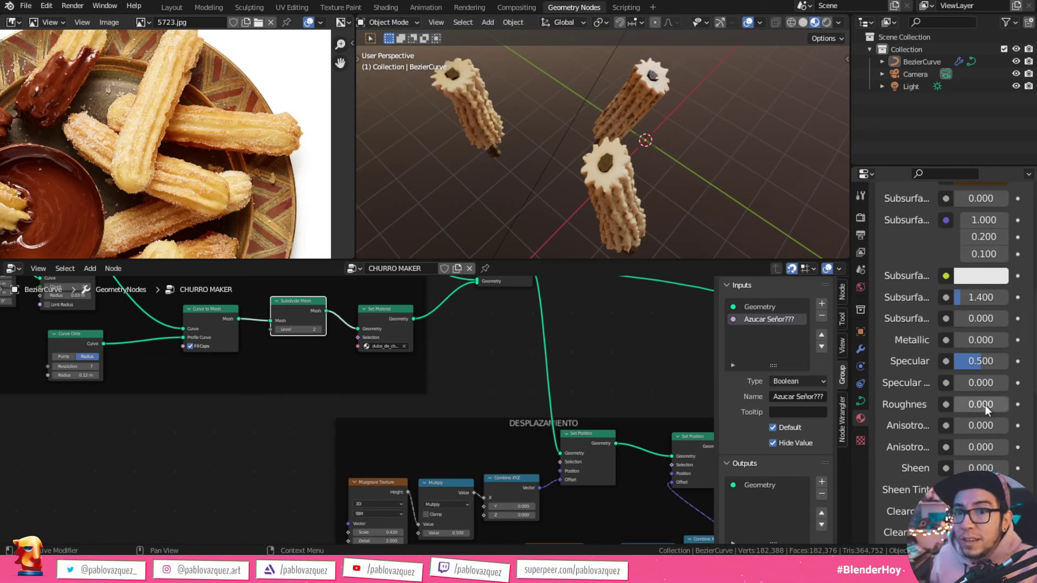
scroll(570, 125, up, 6)
mouse_move(686, 134)
middle_down()
mouse_move(661, 121)
mouse_move(568, 131)
middle_up()
mouse_move(769, 94)
middle_down()
mouse_move(616, 145)
mouse_move(719, 141)
middle_up()
Step: Reset the Trim Curve Start to 0 so the churros run nearly full length
middle_drag(155, 419, 475, 465)
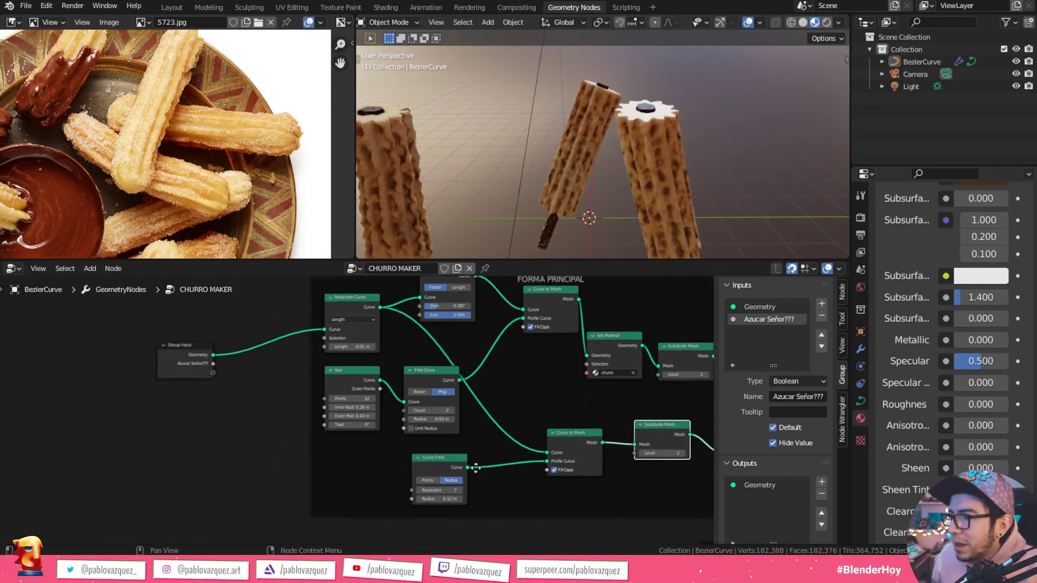
scroll(497, 392, up, 2)
click(590, 343)
text(0)
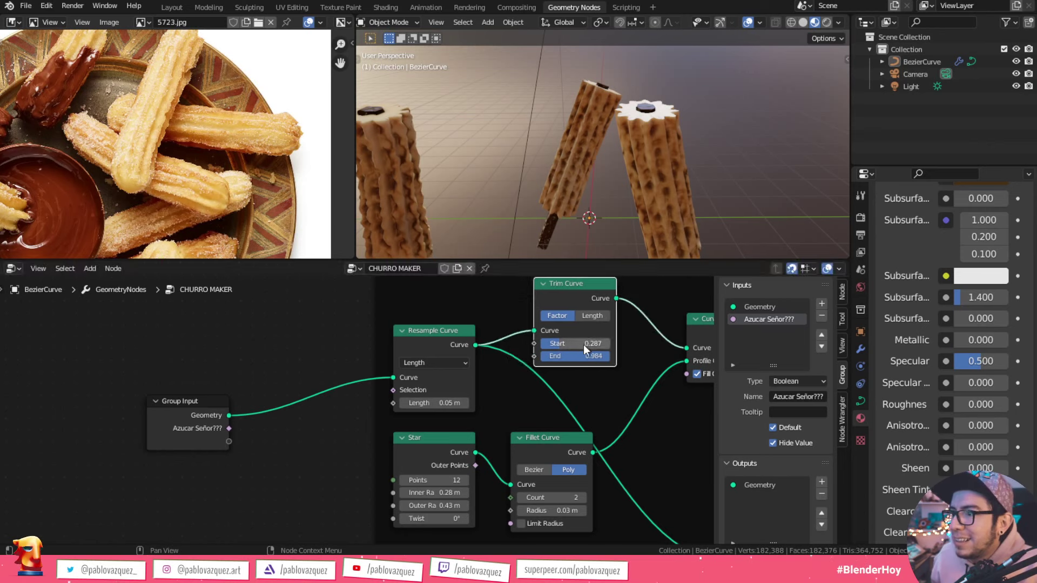
key(Return)
scroll(644, 156, down, 3)
mouse_move(673, 177)
middle_down()
mouse_move(686, 163)
mouse_move(666, 173)
middle_up()
scroll(648, 335, down, 3)
mouse_move(629, 375)
middle_down()
mouse_move(167, 364)
mouse_move(236, 365)
mouse_move(384, 427)
middle_up()
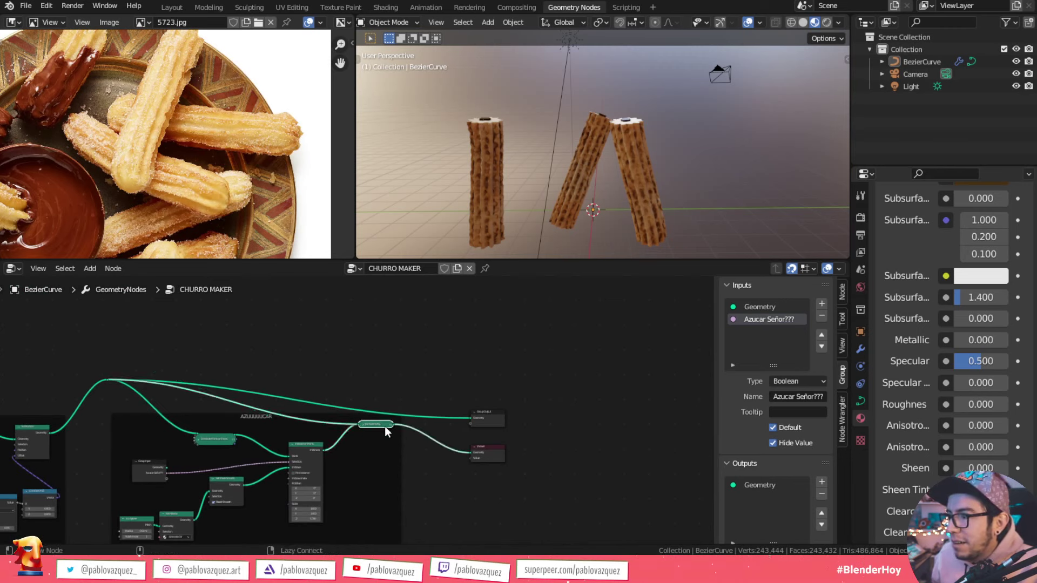
Step: Splice Join Geometry into the output link and hide the viewport overlays
drag(384, 427, 385, 426)
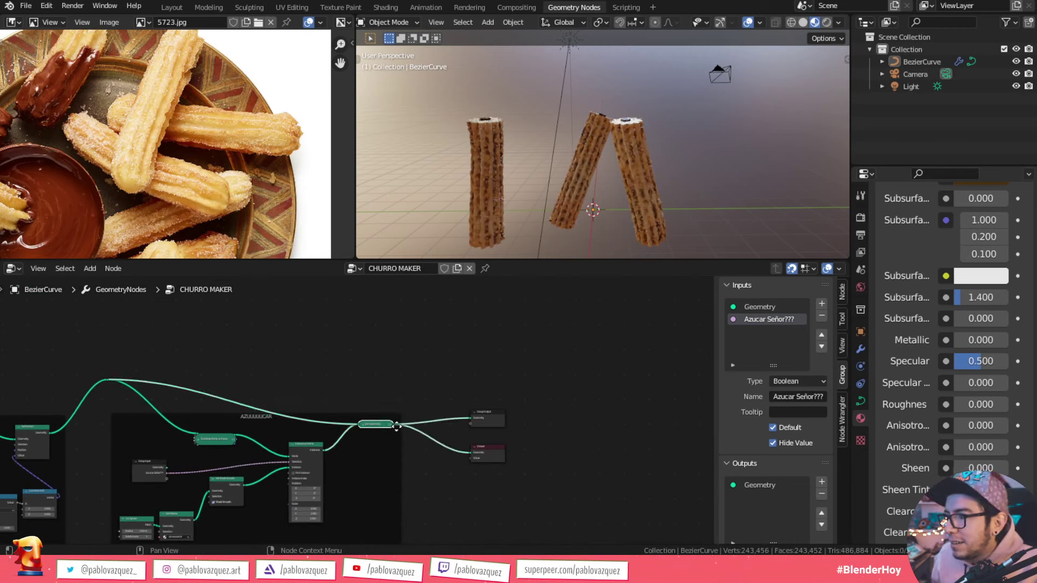
click(860, 350)
scroll(669, 145, up, 2)
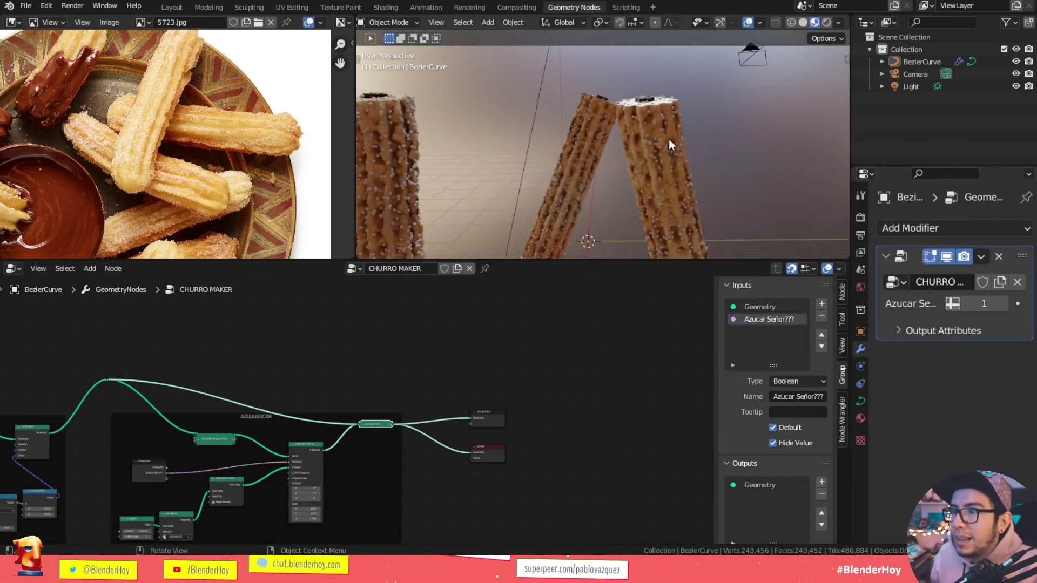
mouse_move(666, 135)
middle_down()
mouse_move(625, 176)
mouse_move(572, 156)
middle_up()
scroll(573, 156, up, 3)
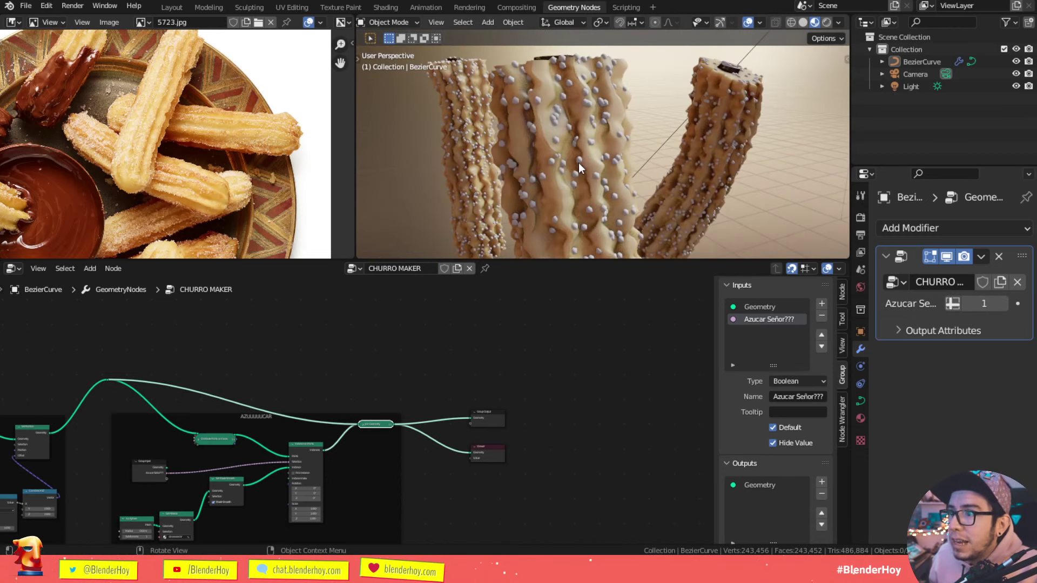
click(575, 138)
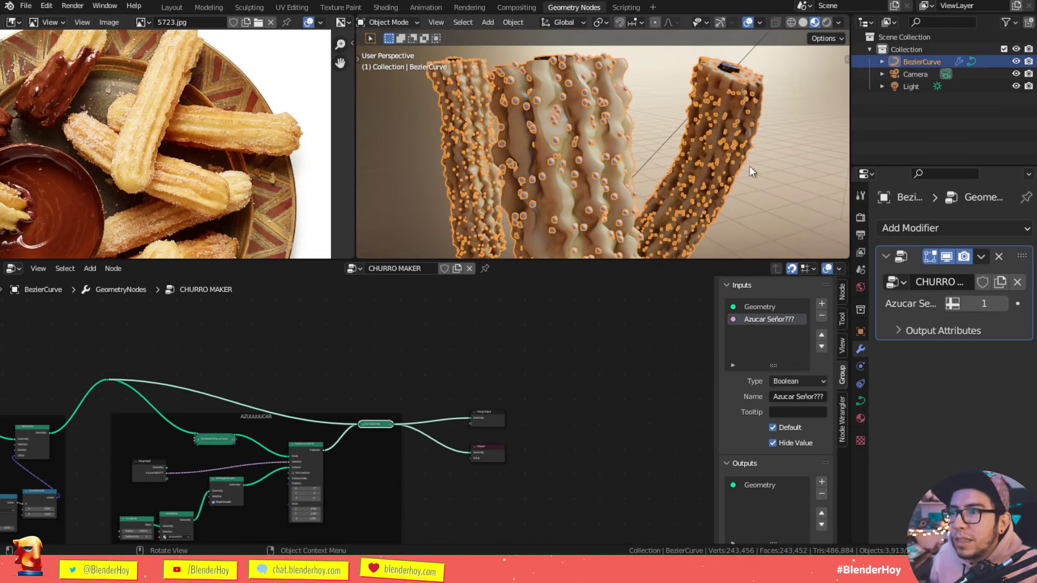
key(shift+alt+z)
Step: Lower the Eevee ambient occlusion Factor to 0.38 in Render properties
click(861, 218)
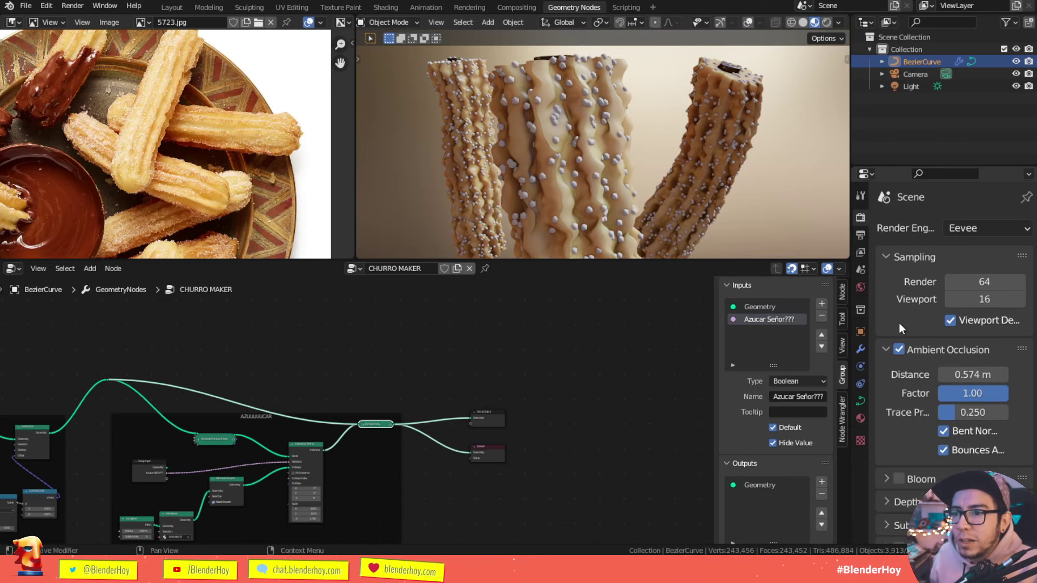
click(896, 258)
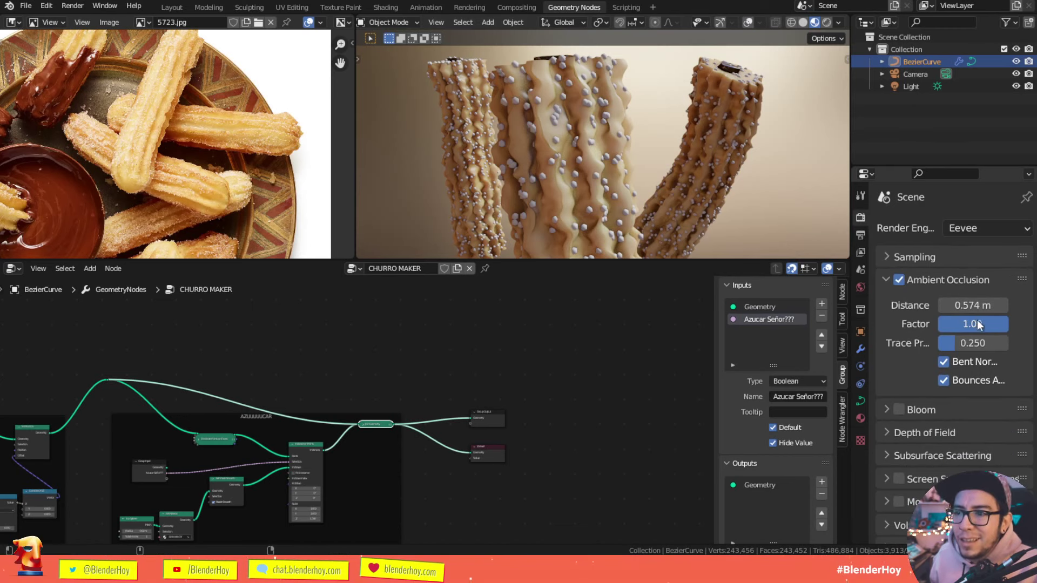
drag(977, 323, 965, 323)
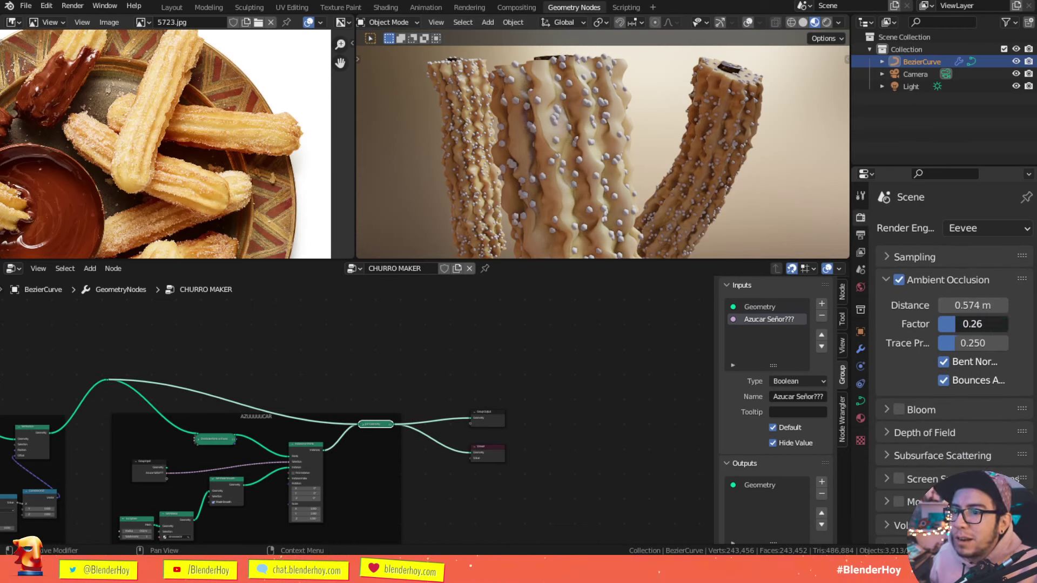
ctrl+middle_drag(857, 327, 896, 294)
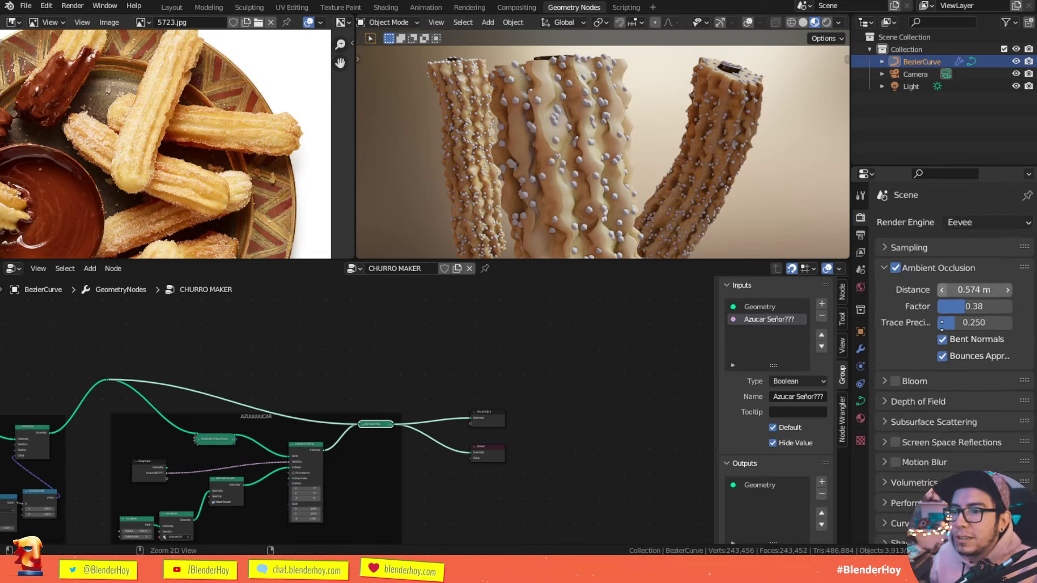
key(ctrl+space)
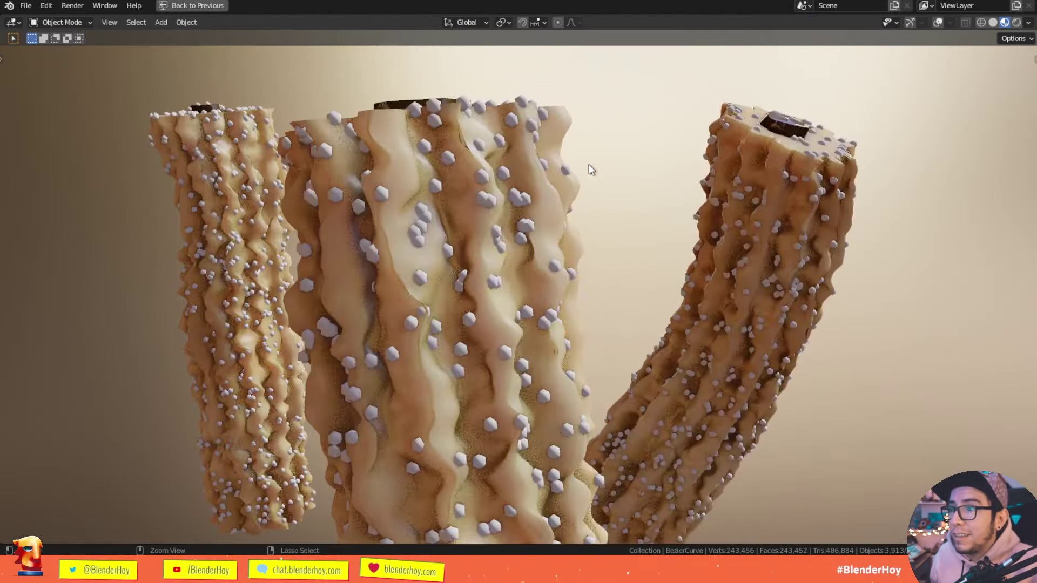
scroll(638, 262, down, 5)
mouse_move(637, 262)
middle_down()
mouse_move(660, 325)
mouse_move(623, 348)
middle_up()
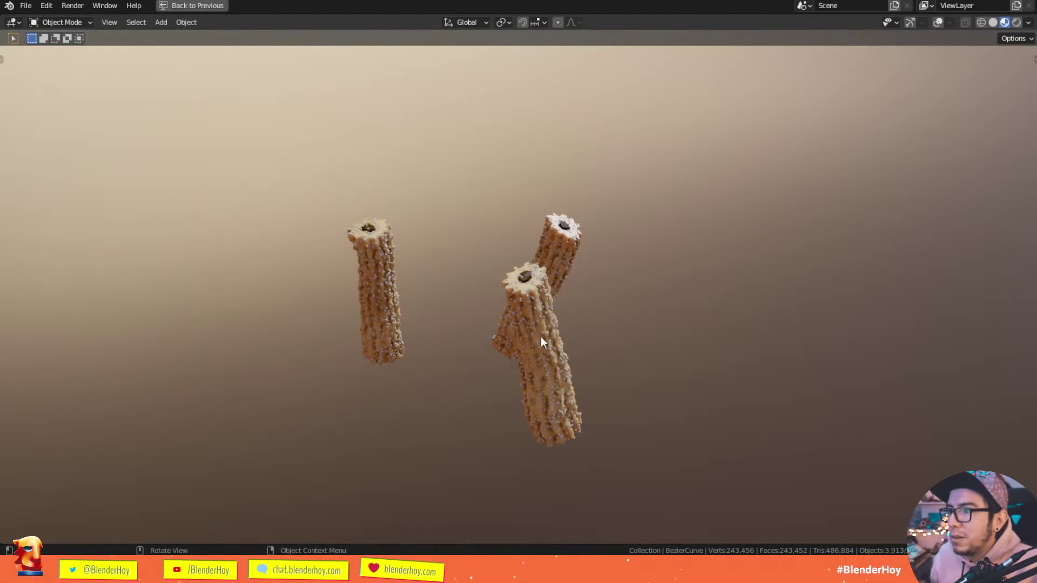
key(ctrl+space)
key(ctrl+space)
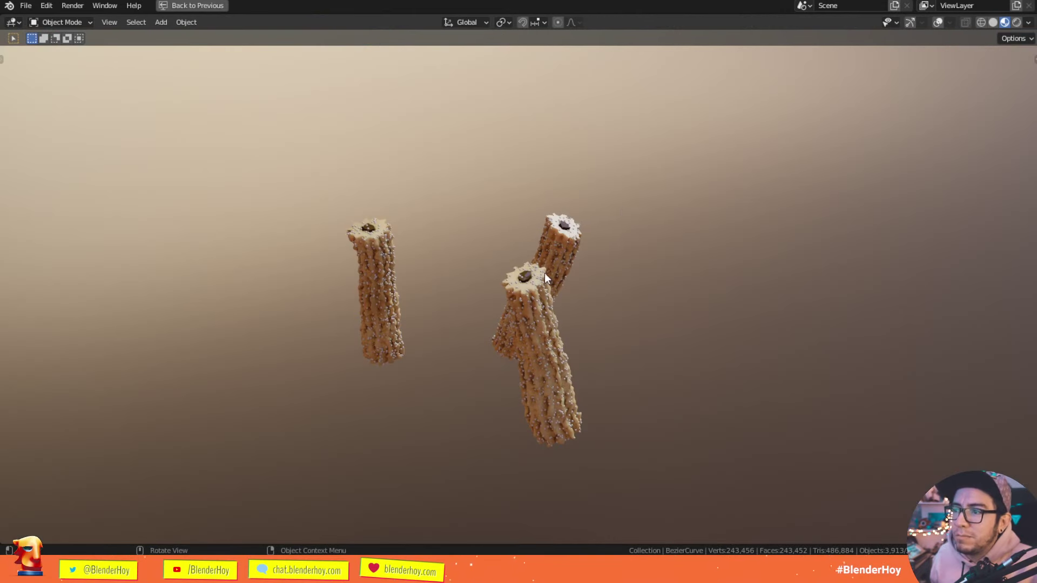
scroll(545, 273, up, 2)
scroll(584, 261, down, 3)
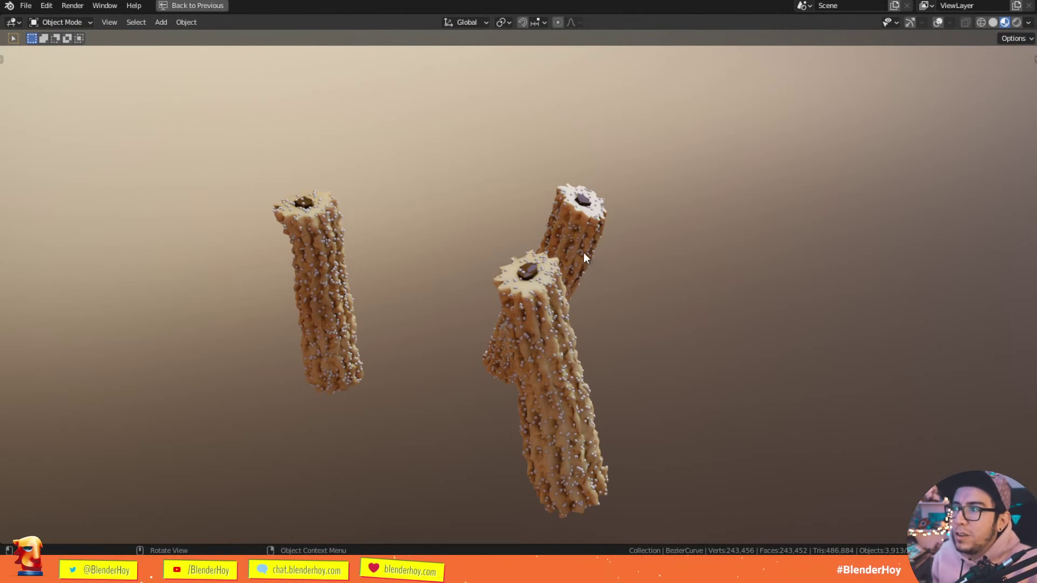
key(ctrl+space)
click(918, 61)
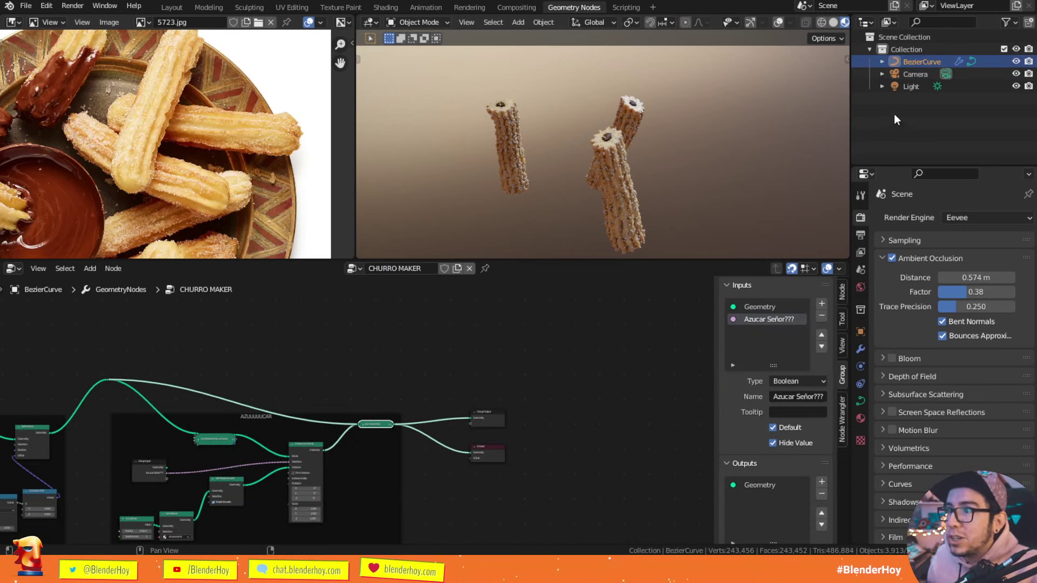
Step: In BezierCurve Edit Mode, freehand-draw four new churro strokes around the scene
key(Tab)
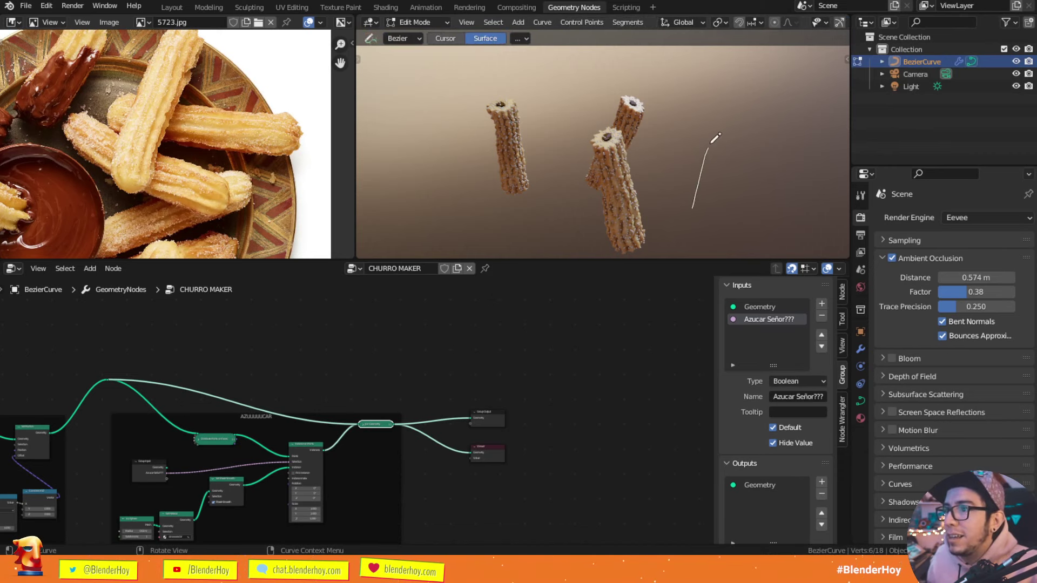
drag(716, 138, 719, 132)
middle_drag(558, 169, 678, 190)
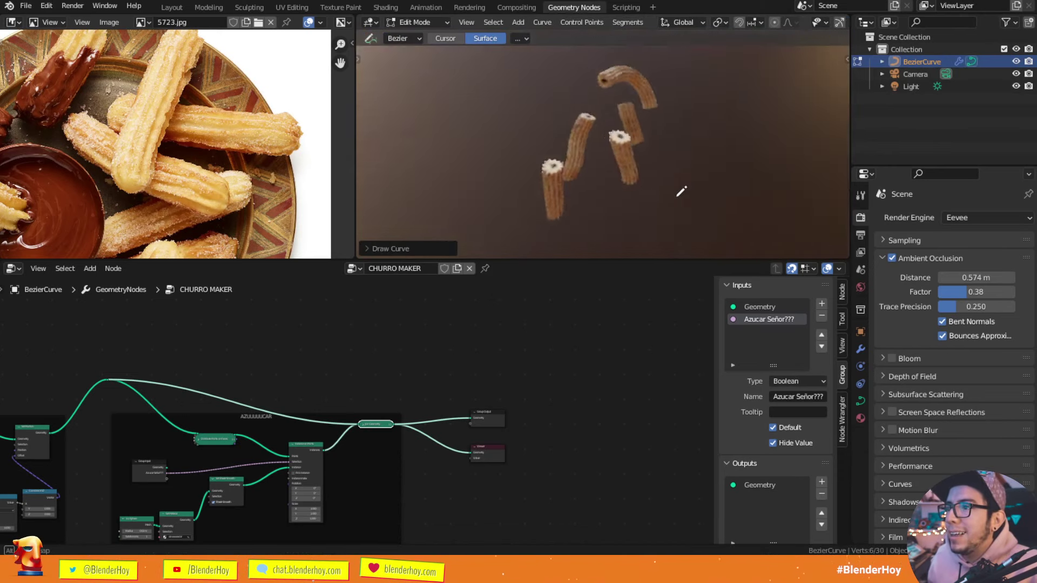
drag(657, 222, 702, 102)
drag(687, 62, 666, 156)
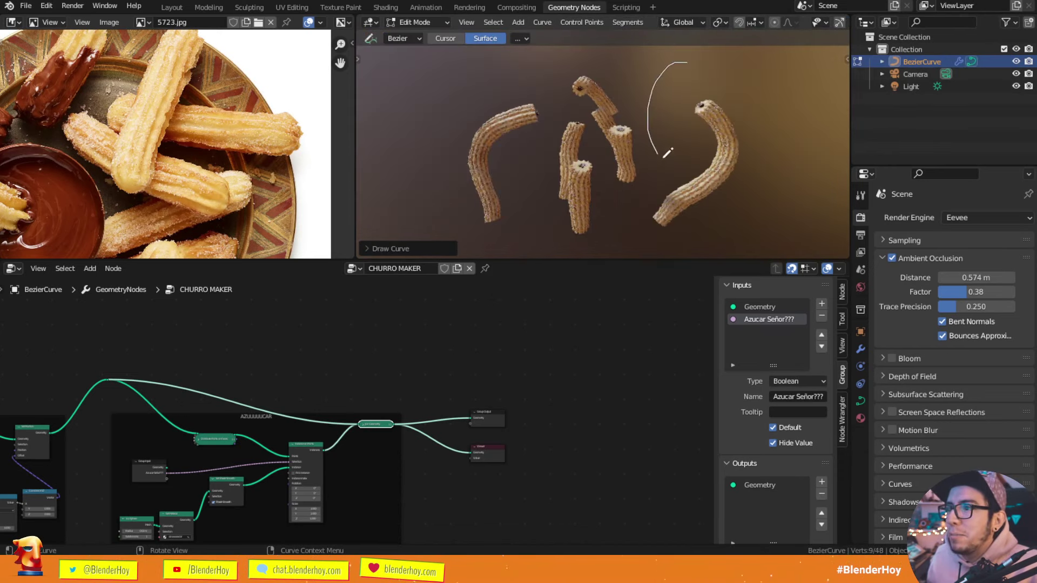
drag(777, 103, 726, 210)
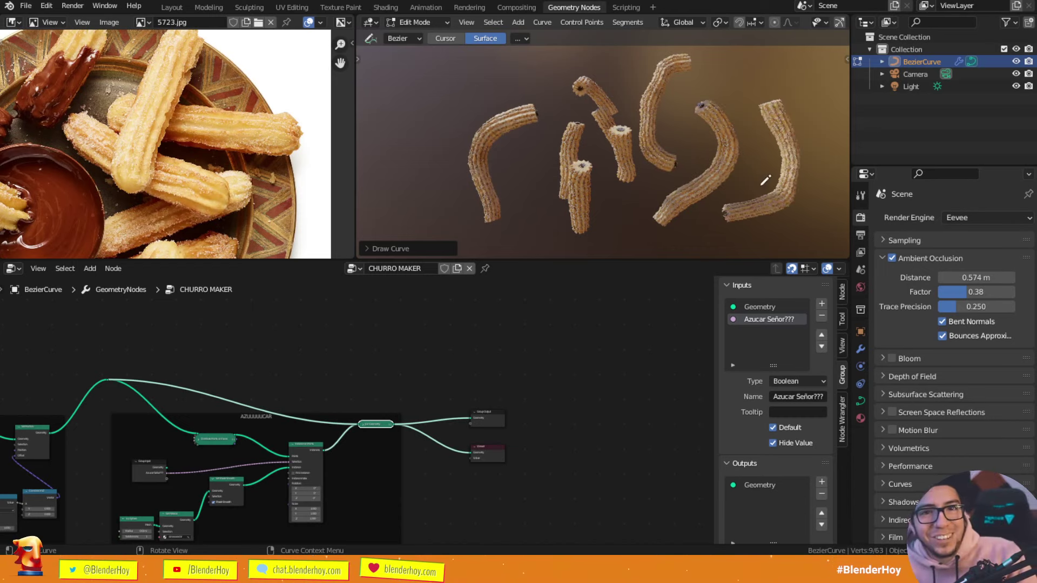